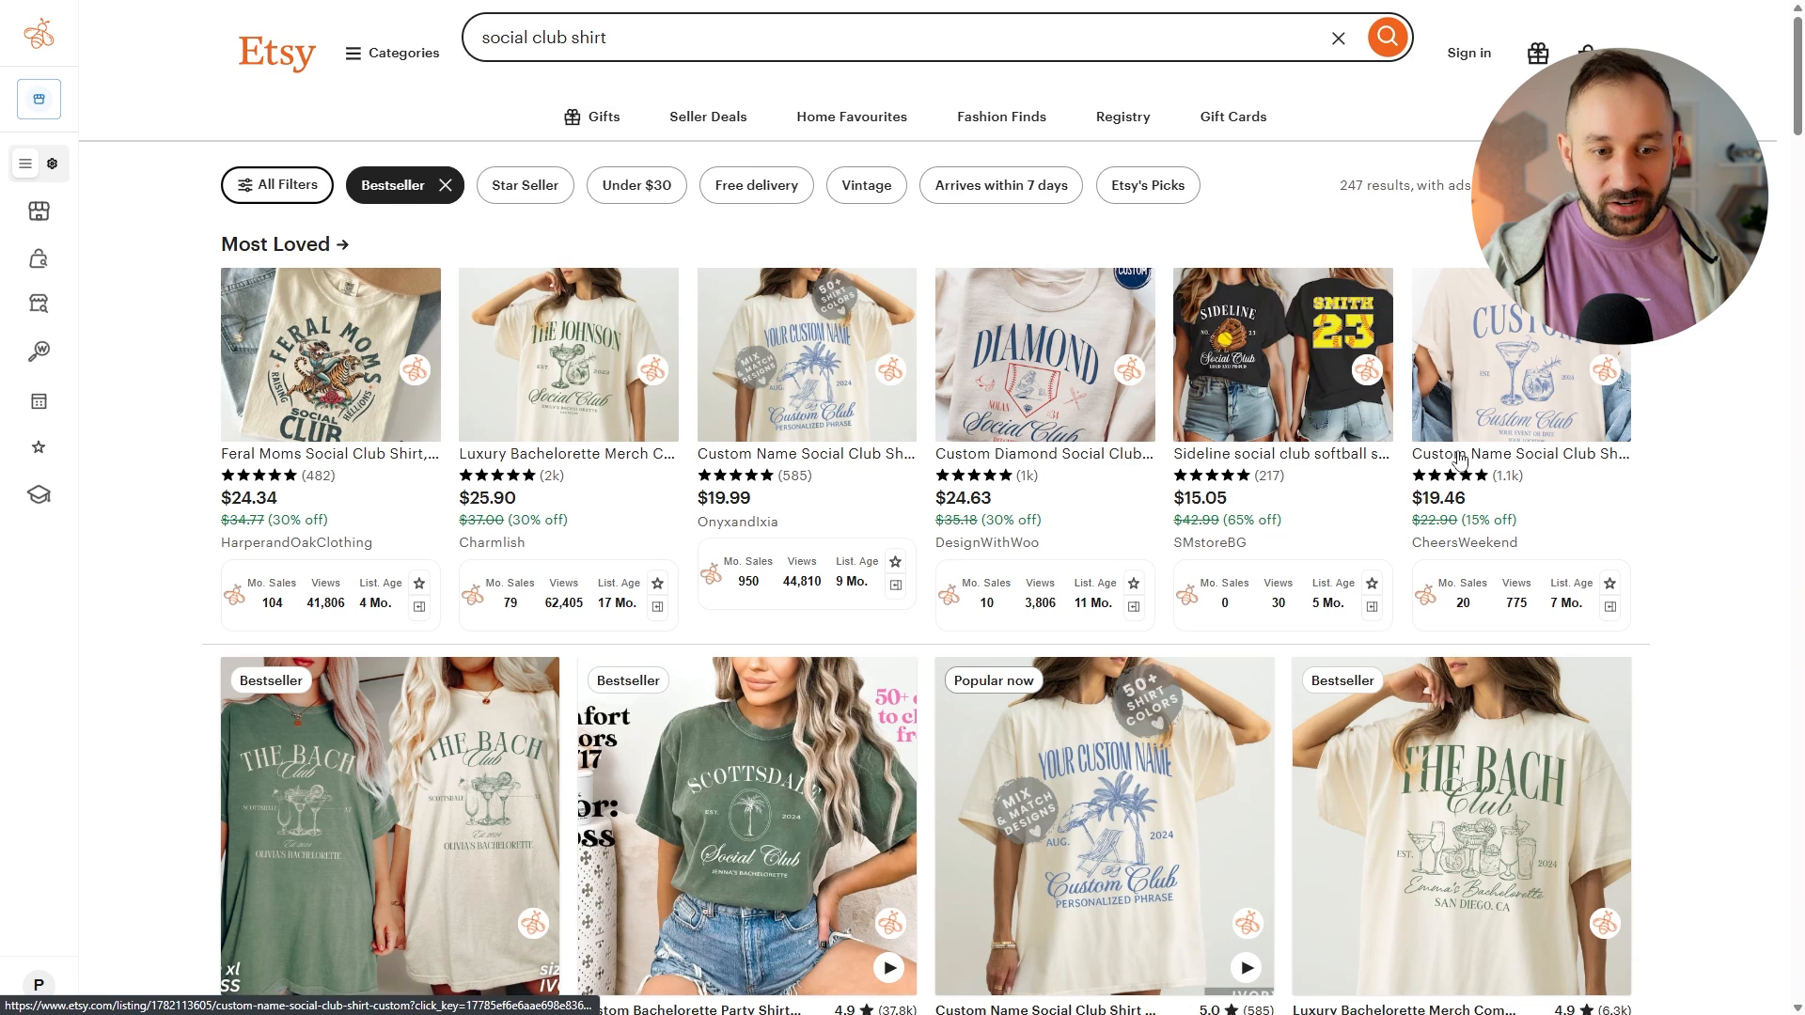
Step: Examine the bestseller listings for "social club shirt", comparing shirt designs, monthly sales, views, conversion rates and listing ages
scroll(1647, 472, down, 2)
scroll(1648, 473, down, 3)
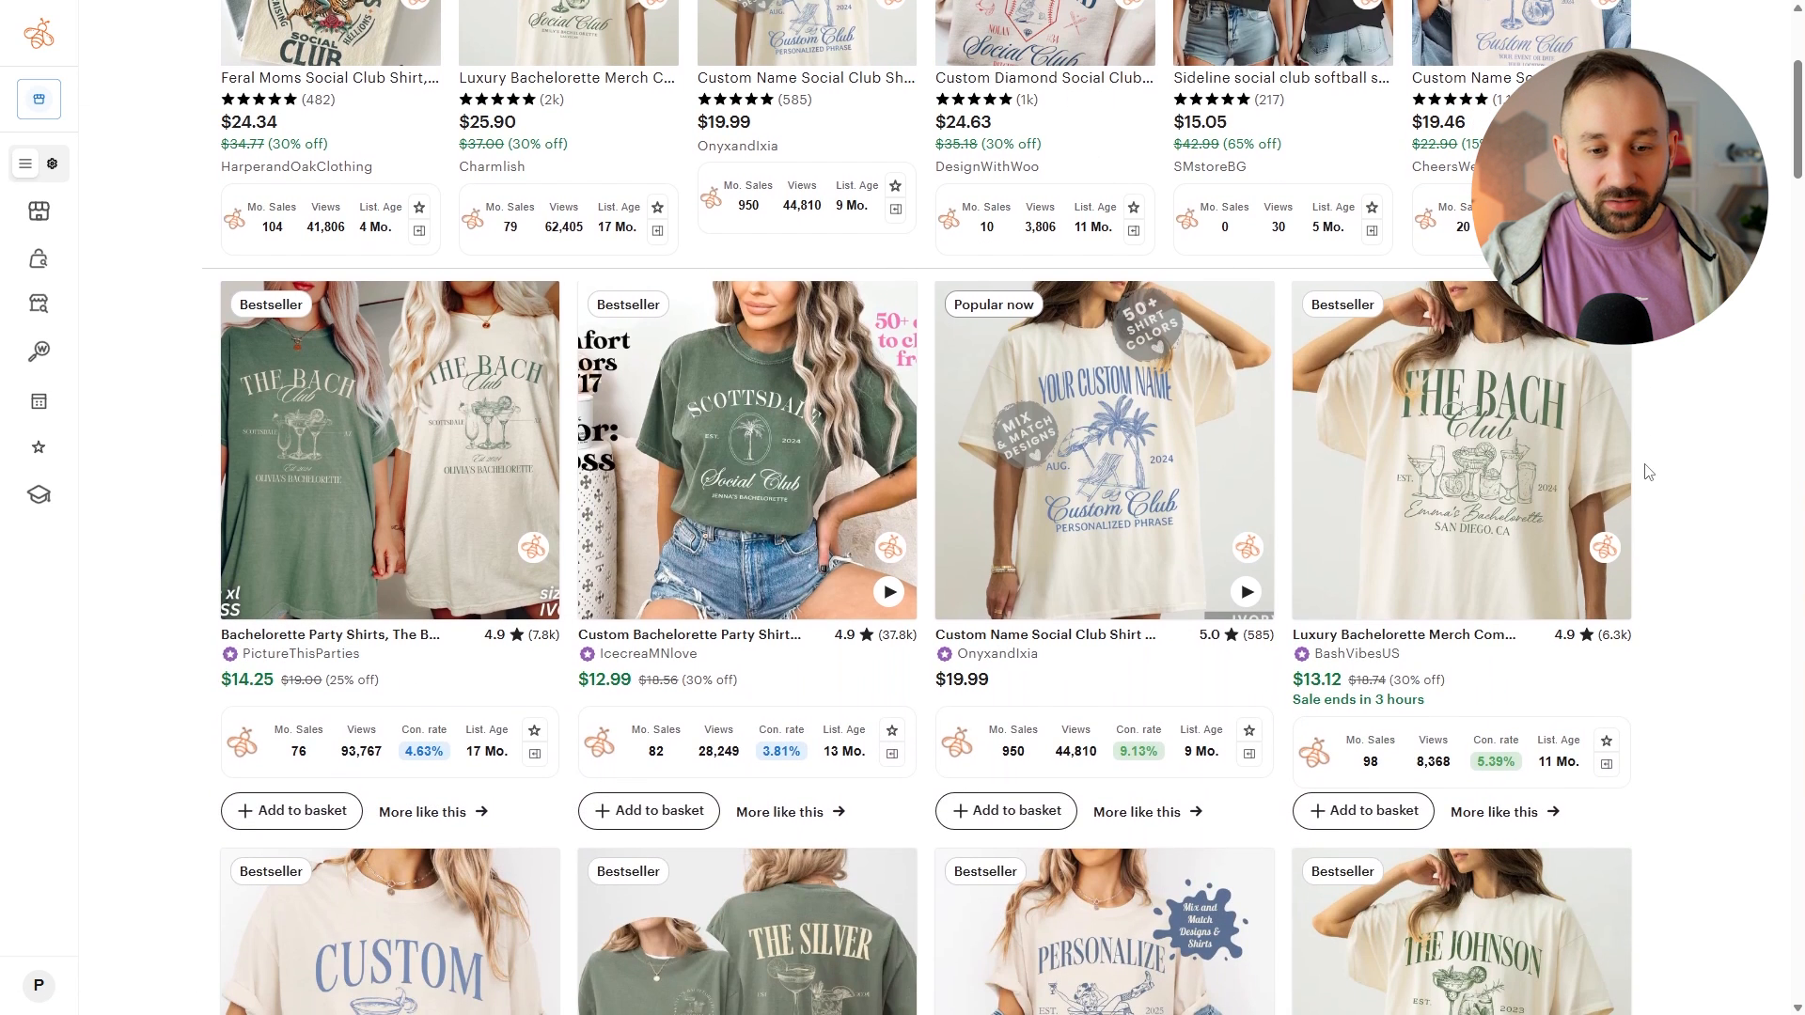
scroll(1648, 473, down, 1)
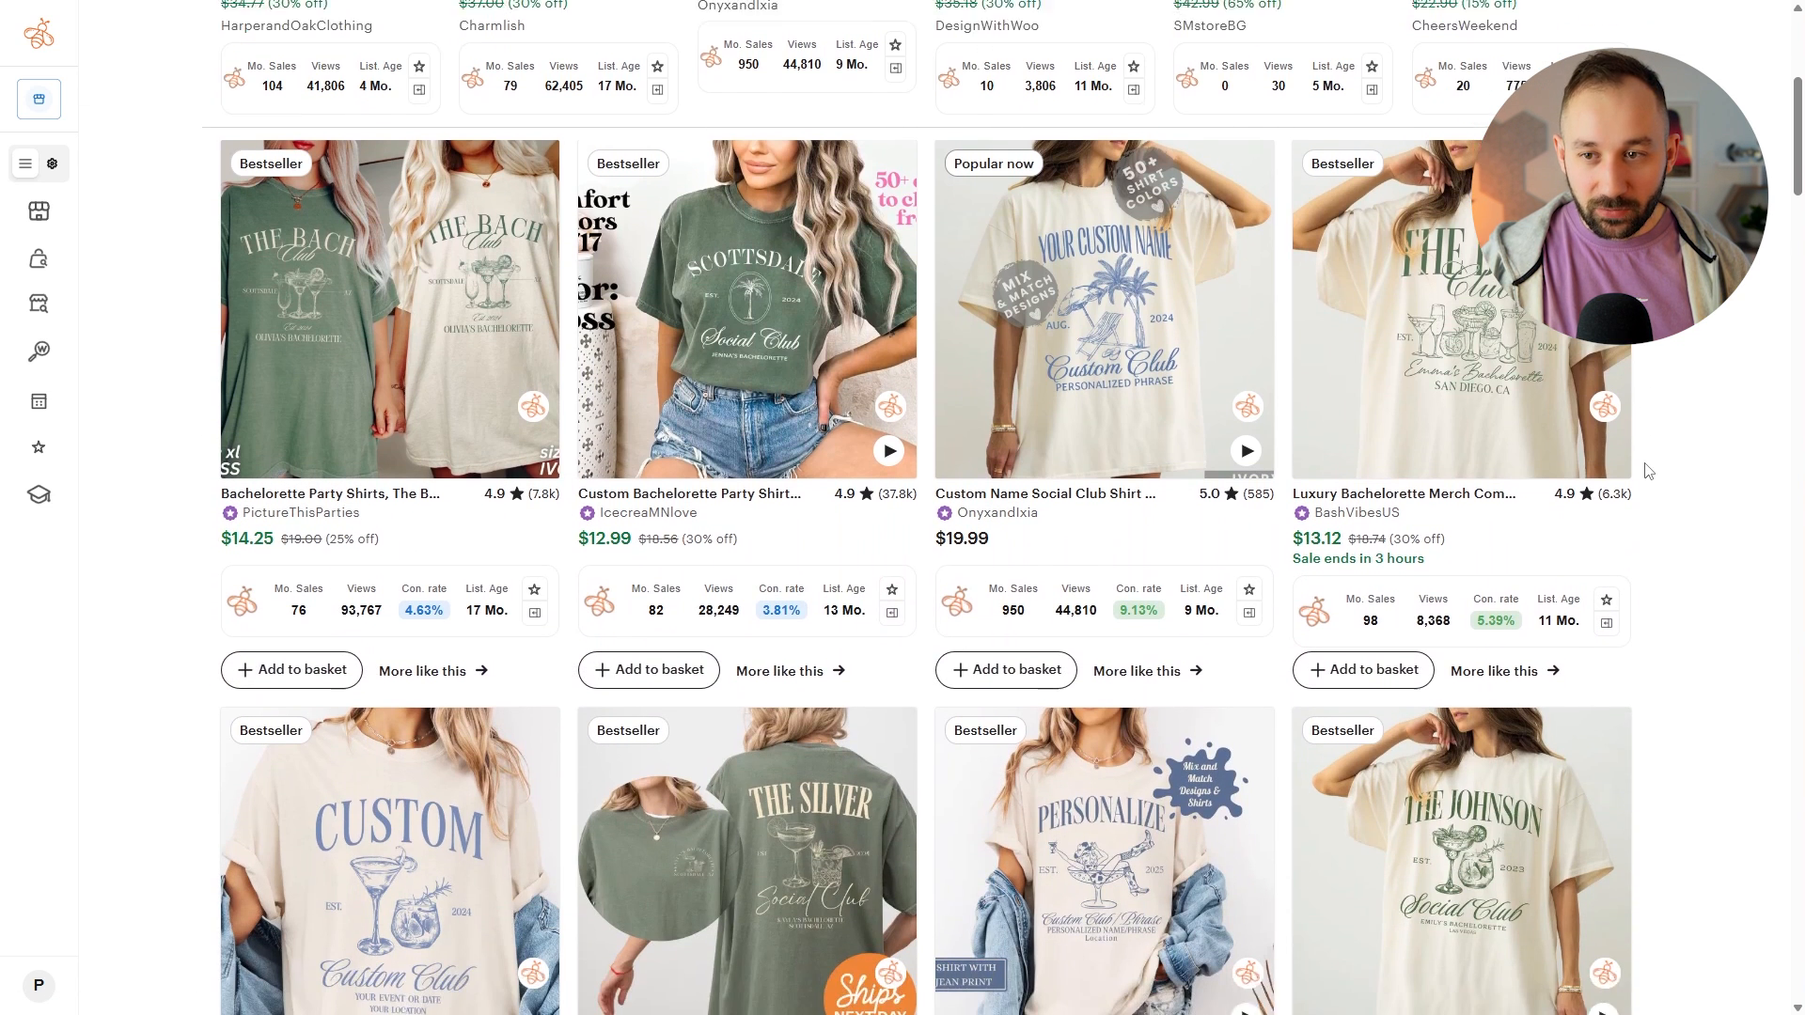
scroll(1691, 488, up, 1)
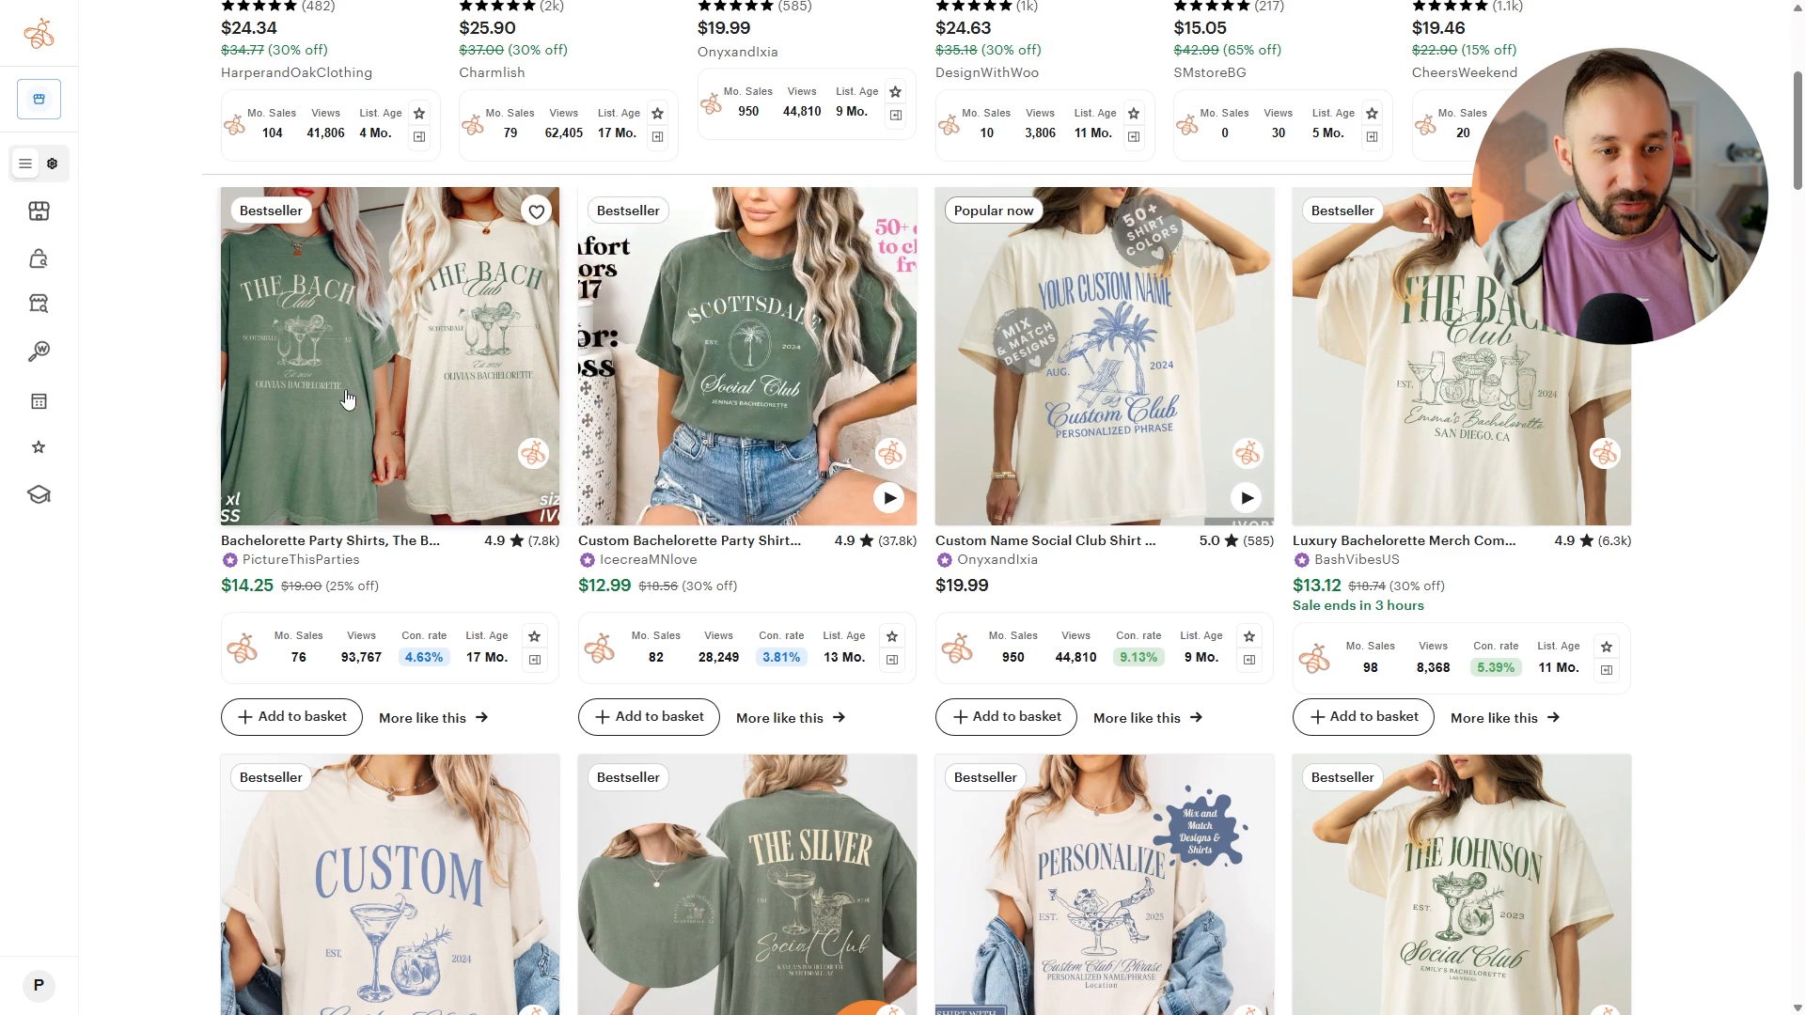
scroll(162, 581, down, 1)
scroll(157, 584, down, 4)
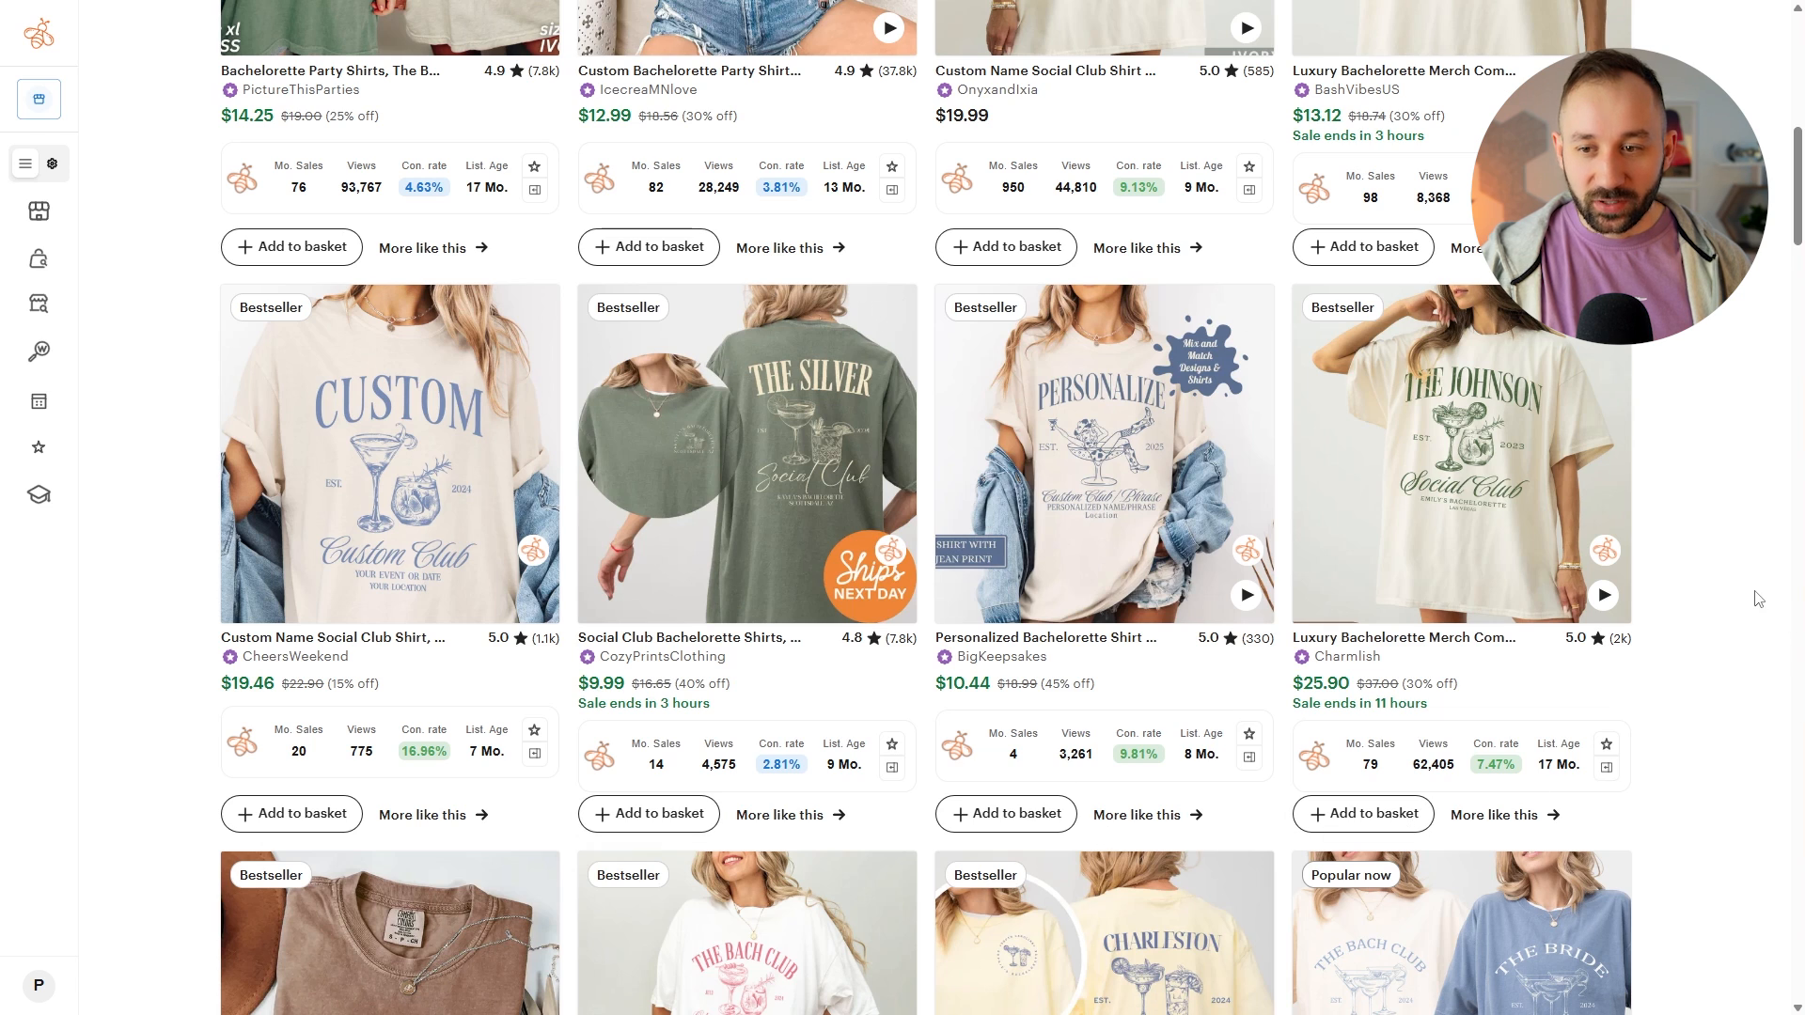
scroll(1757, 599, down, 1)
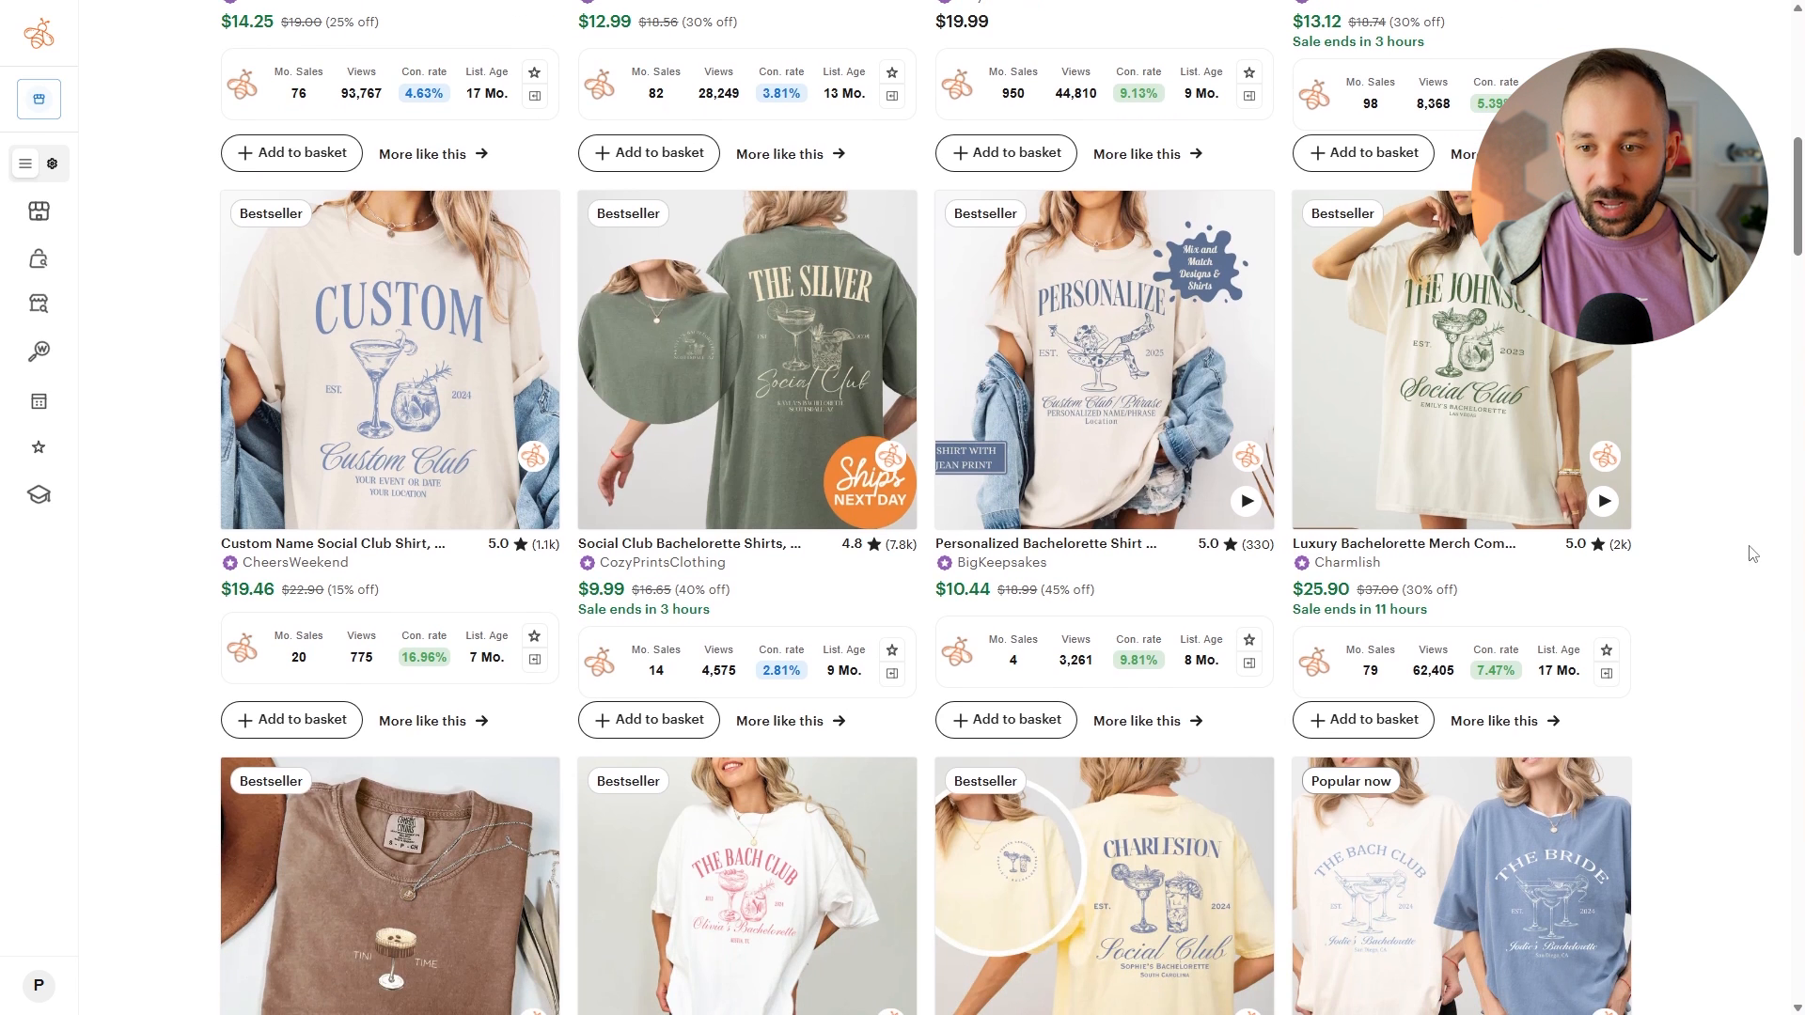
scroll(1786, 545, down, 3)
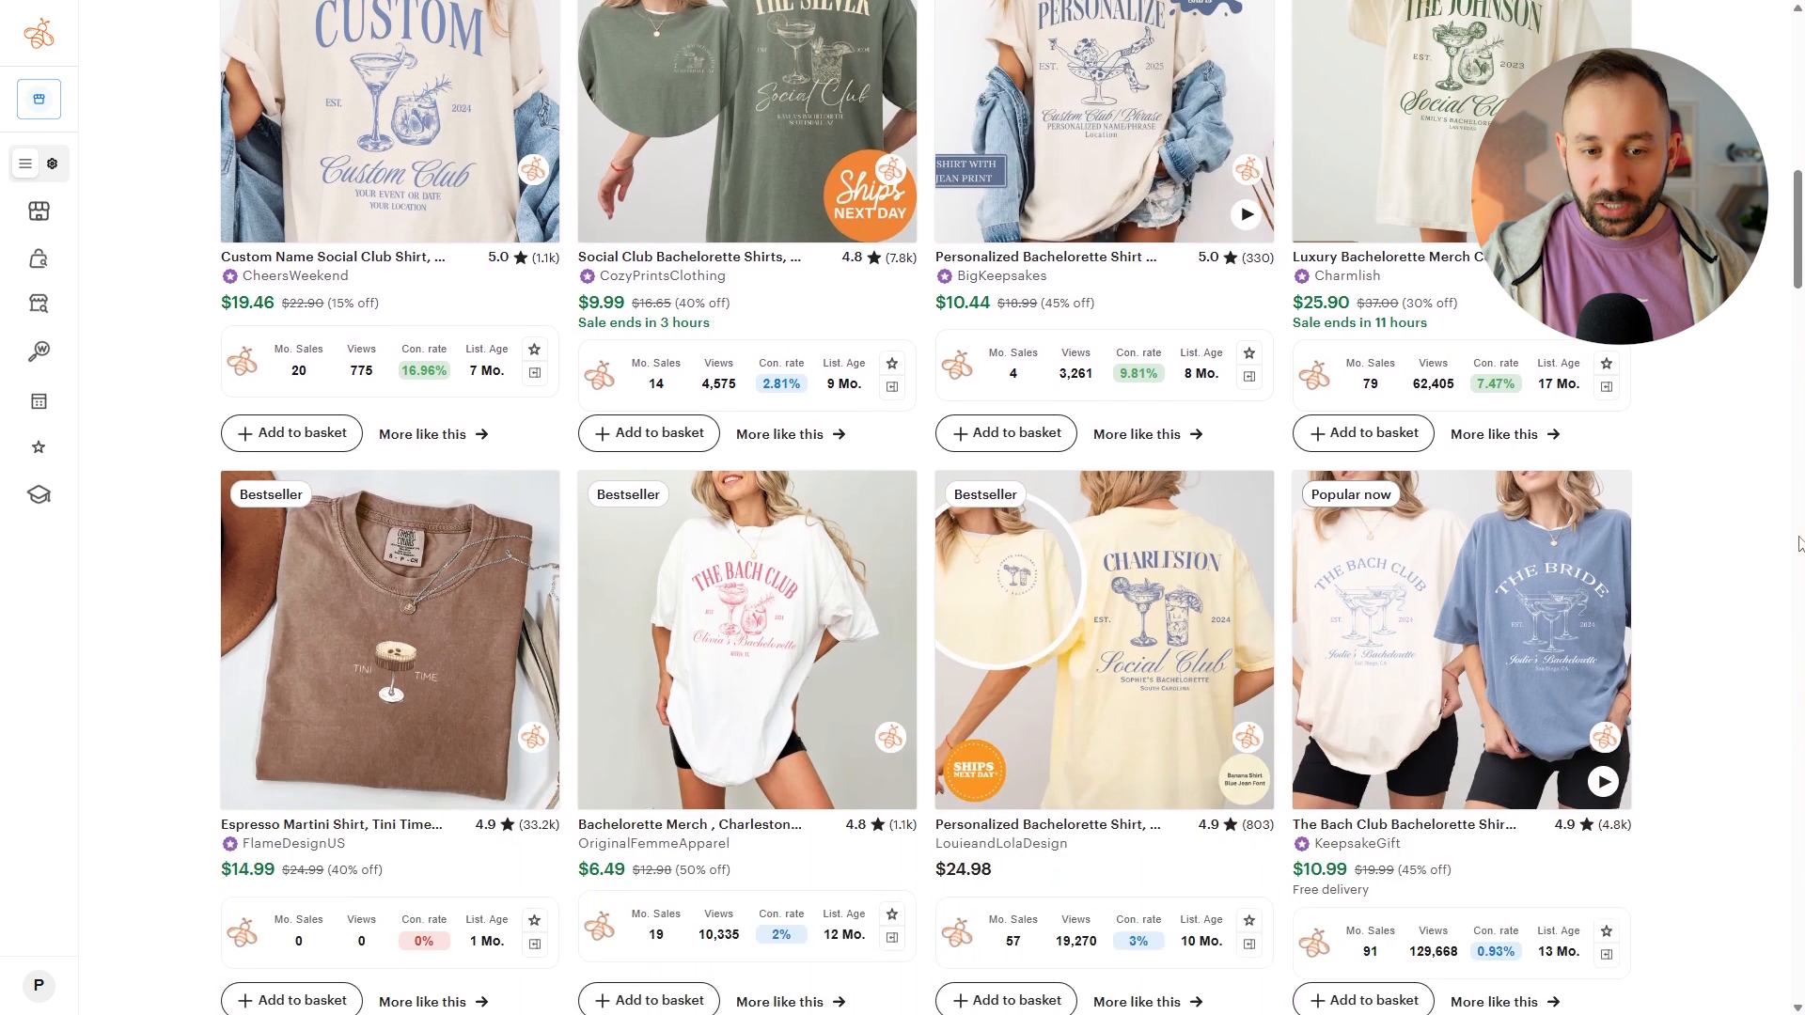
scroll(1798, 543, down, 7)
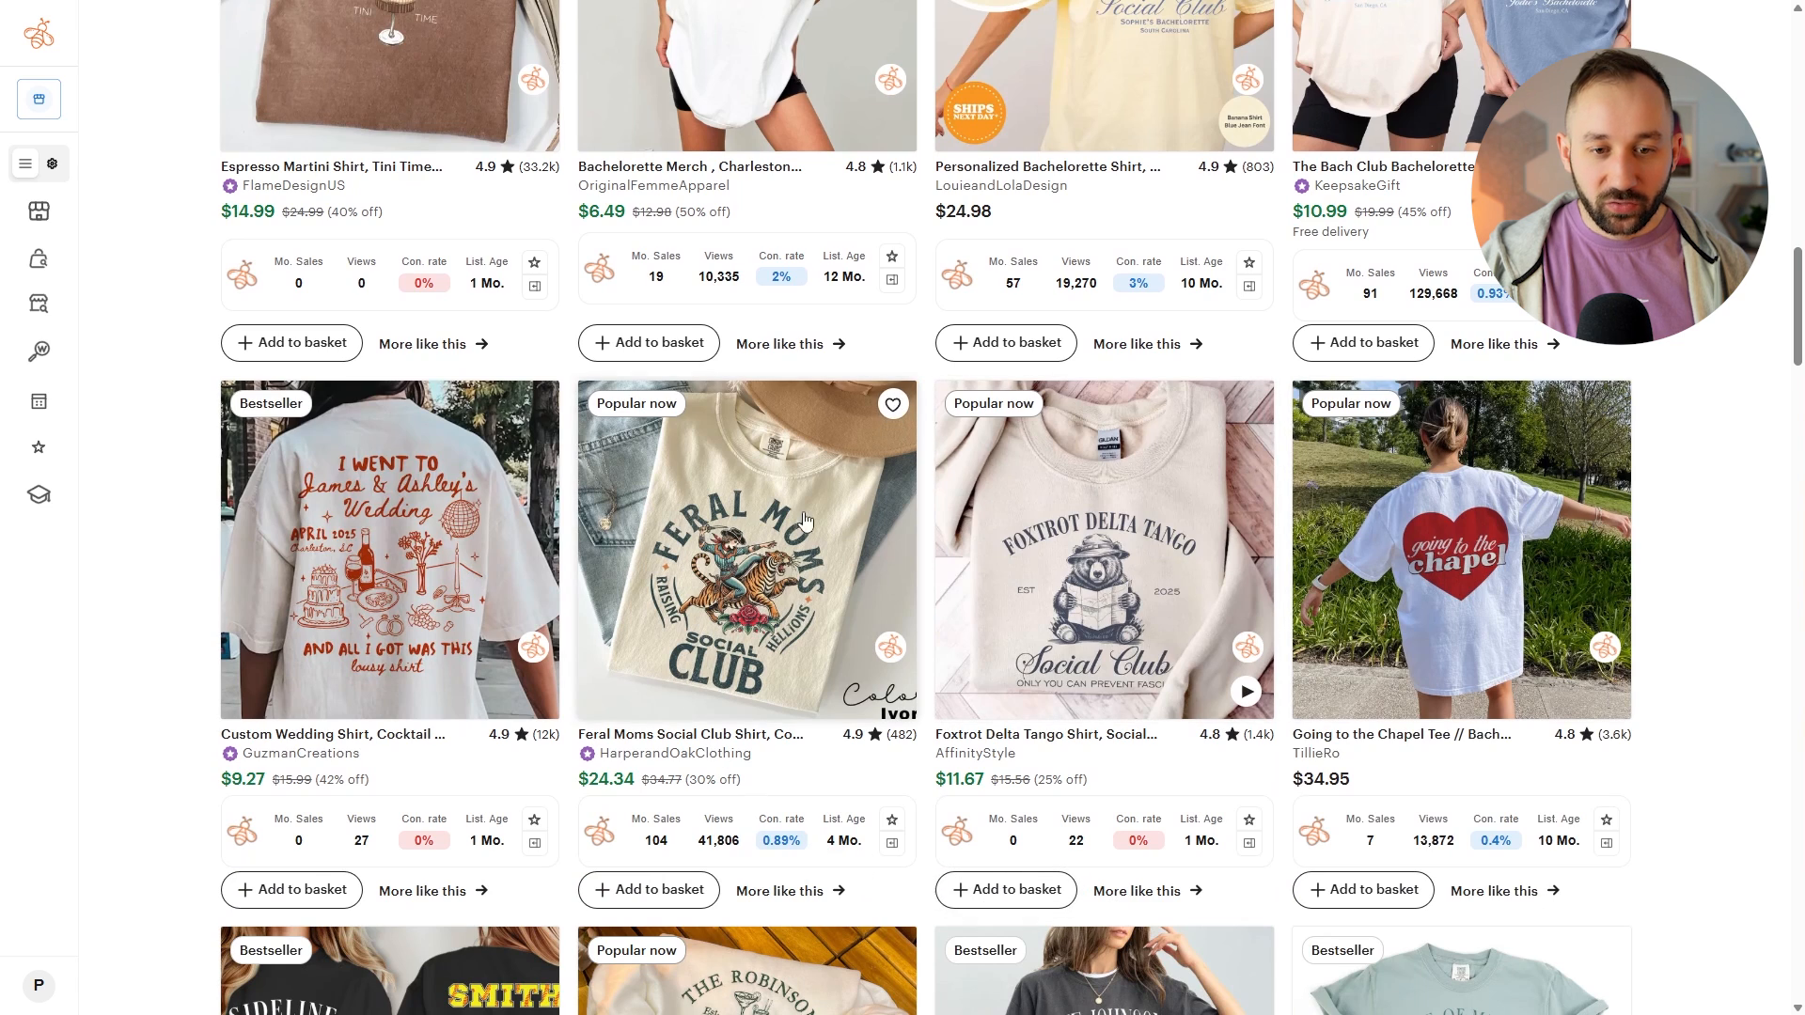
scroll(738, 716, down, 1)
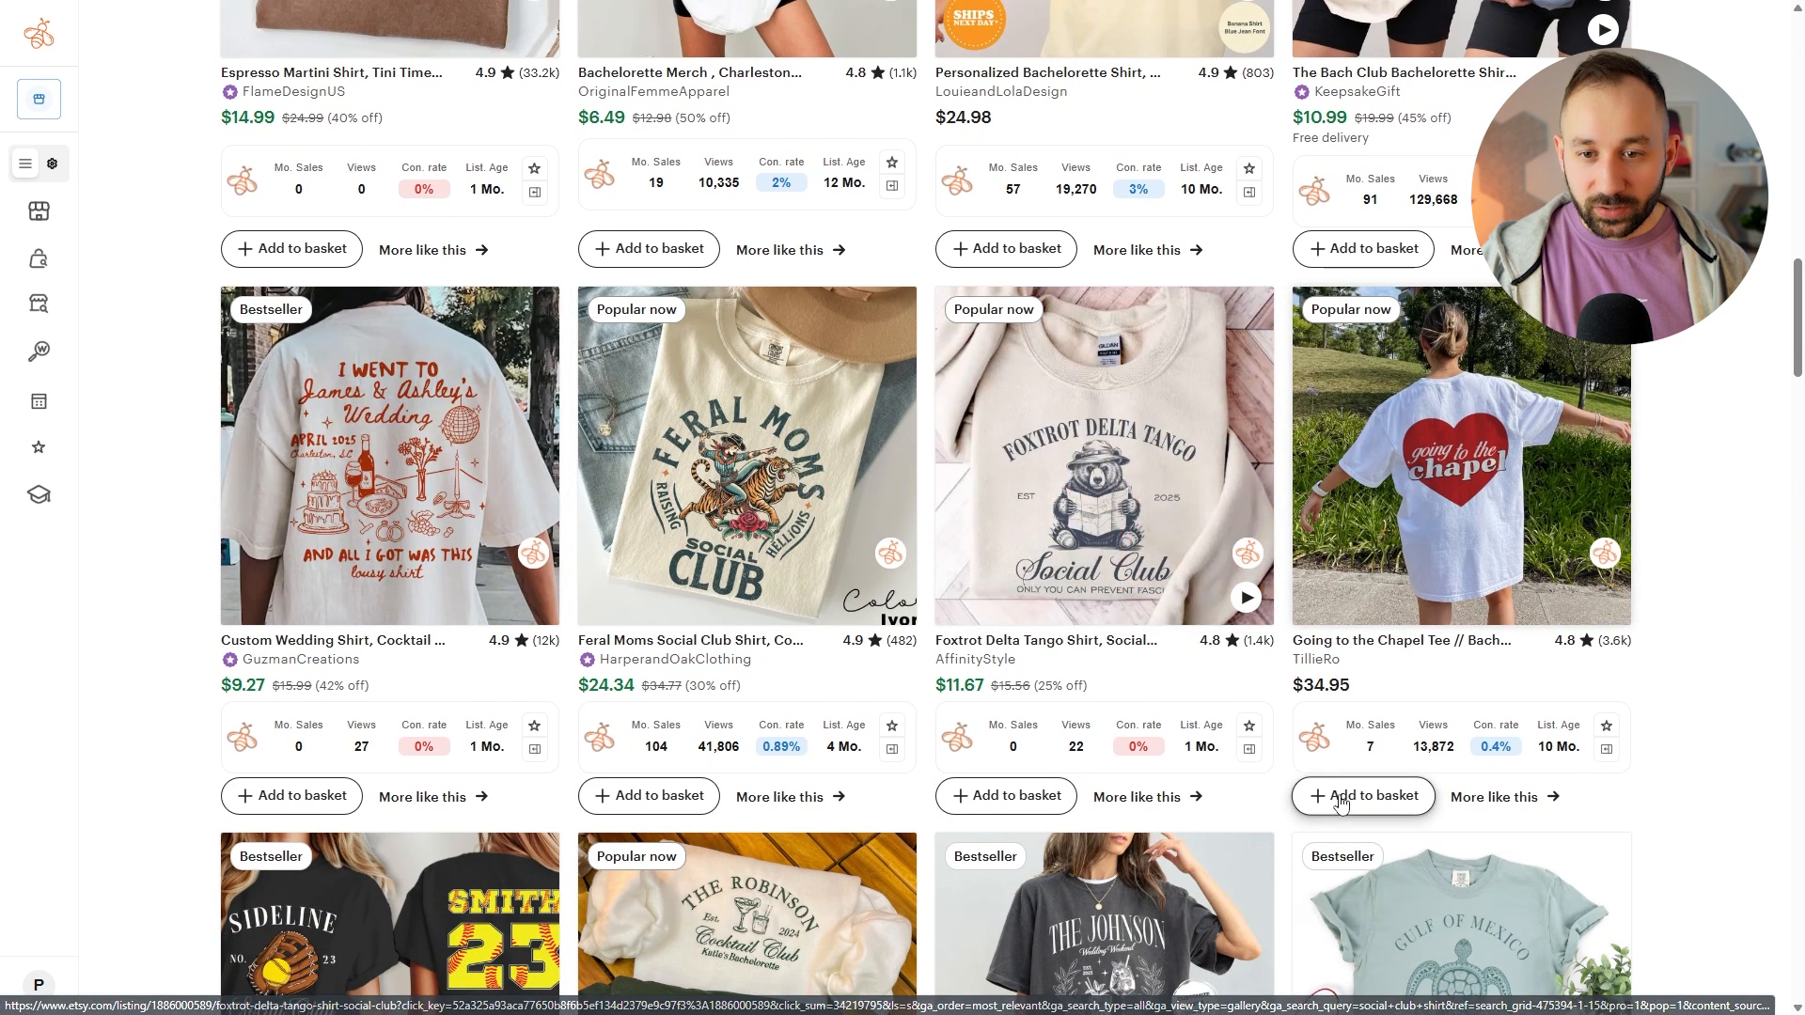
scroll(1763, 664, down, 2)
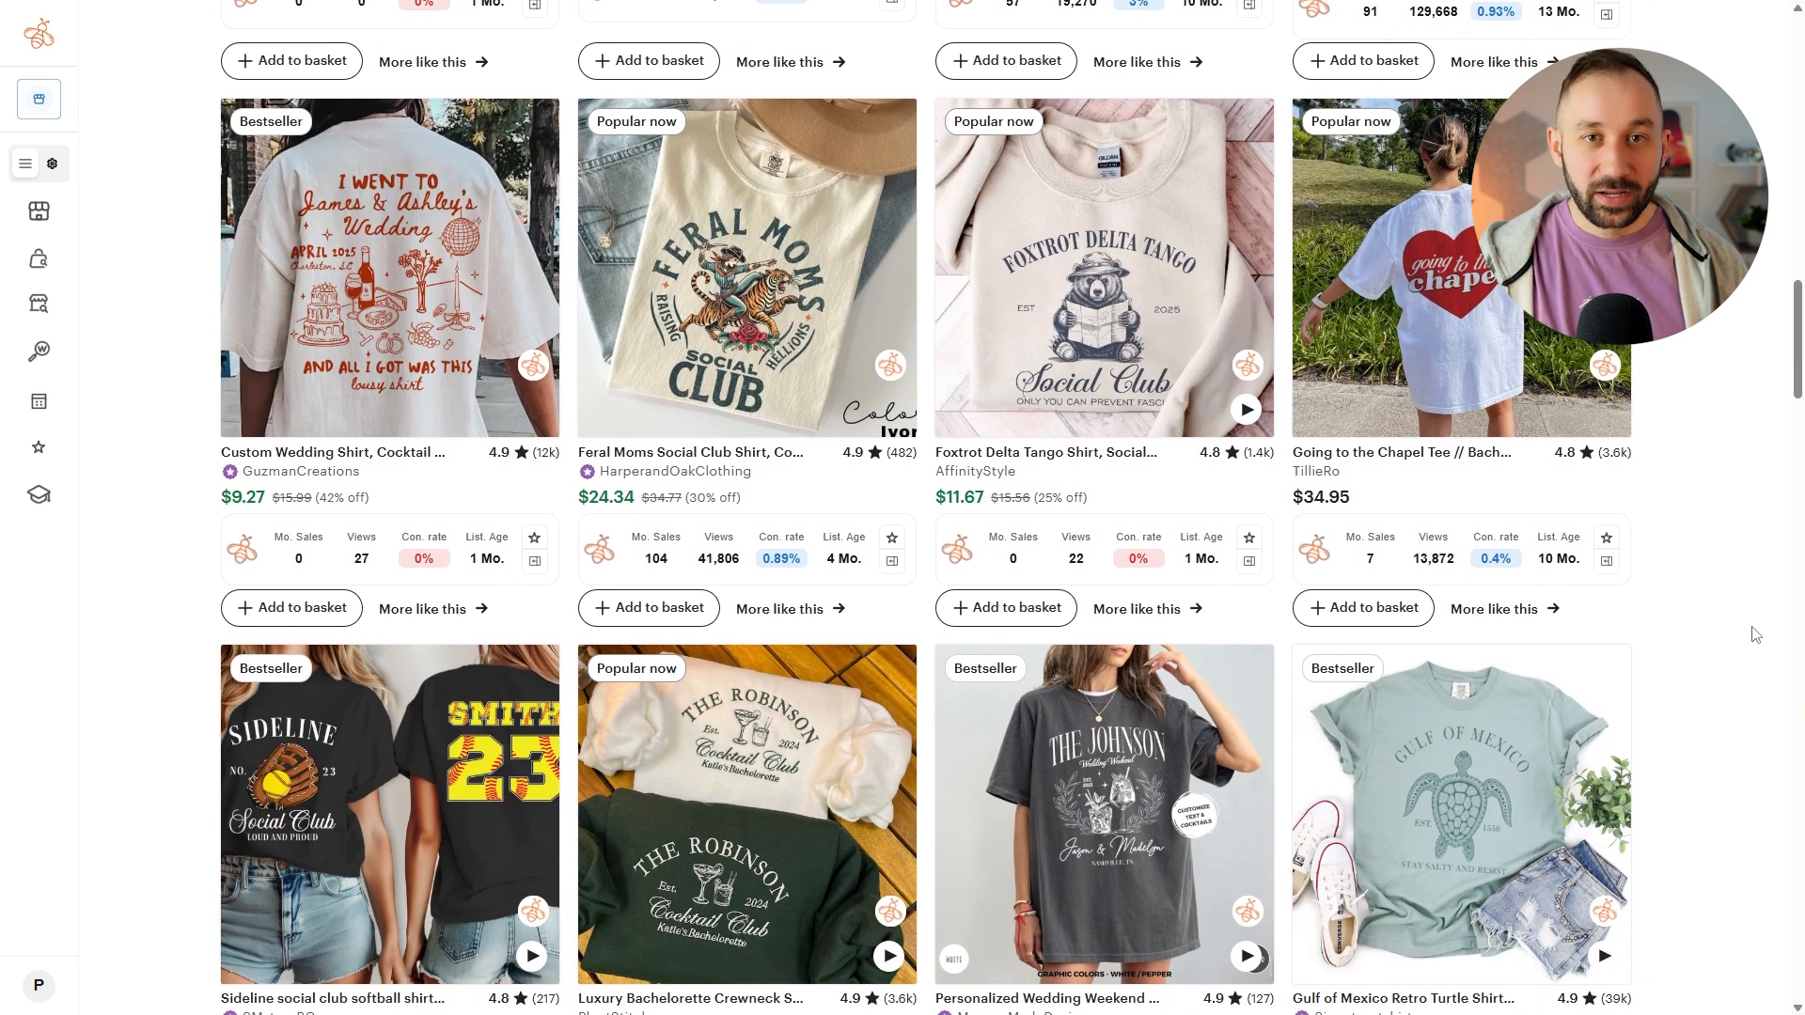
scroll(1746, 631, down, 2)
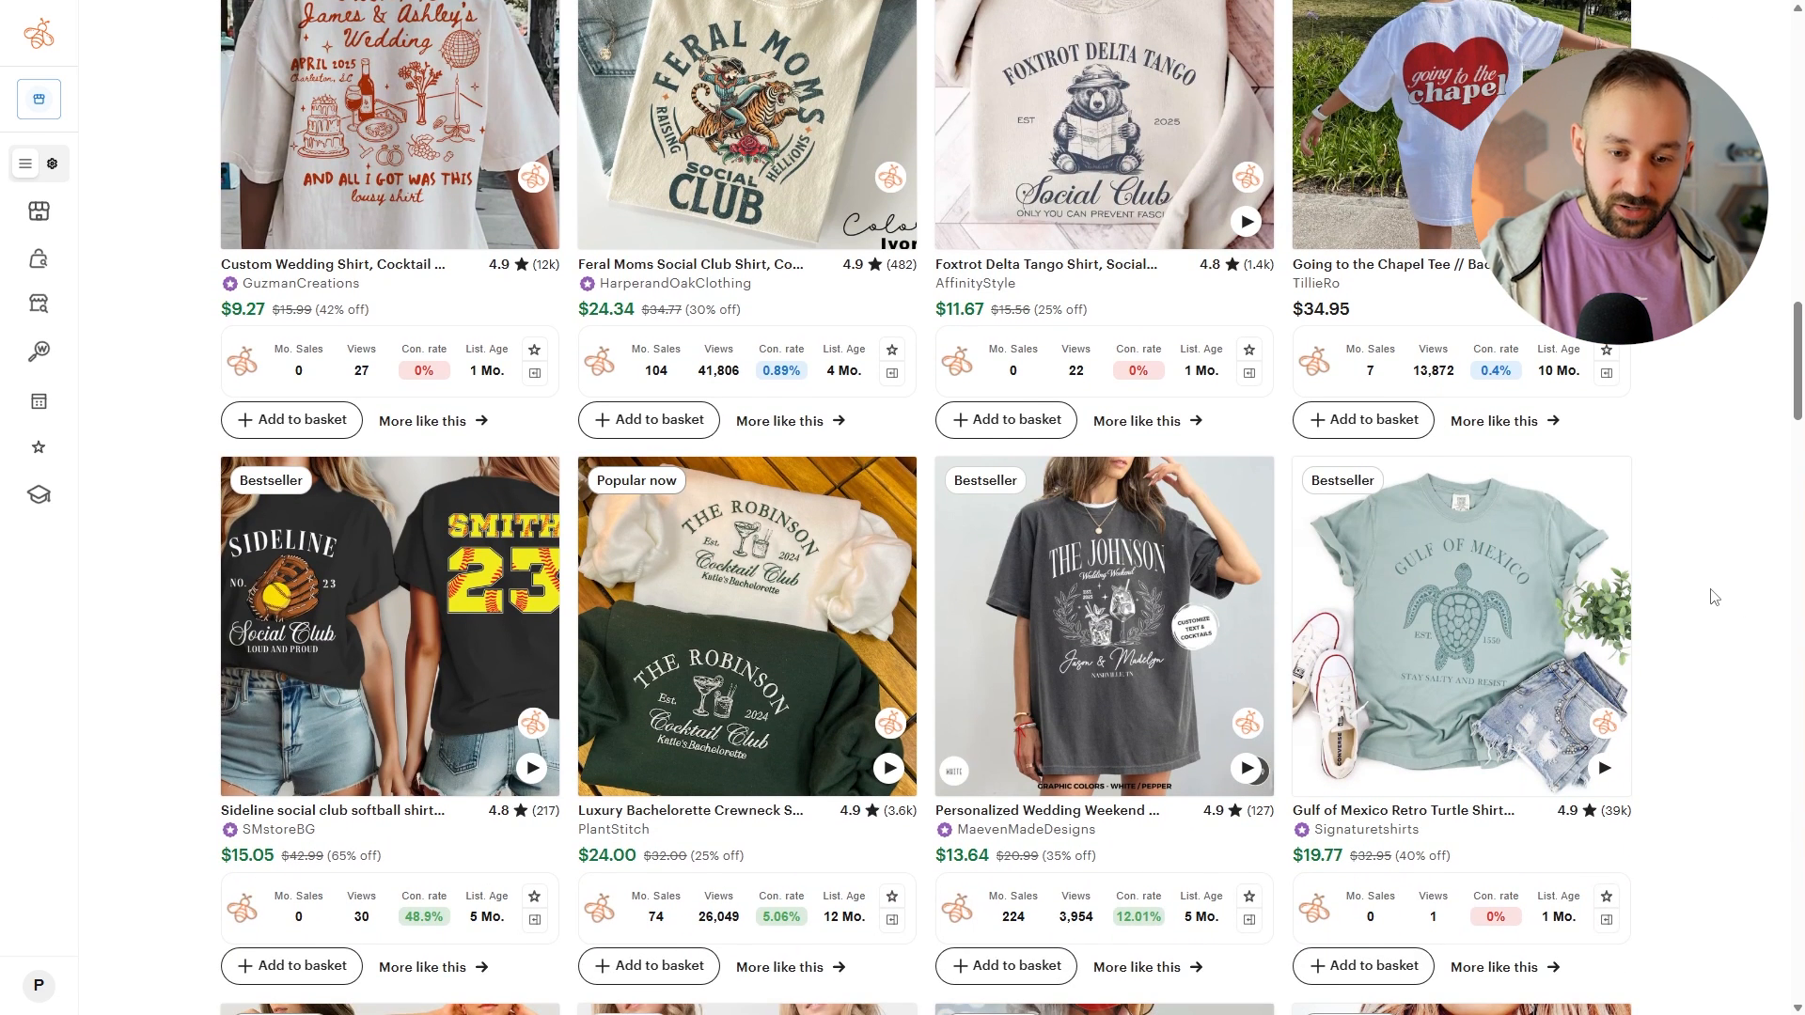
scroll(1708, 555, down, 2)
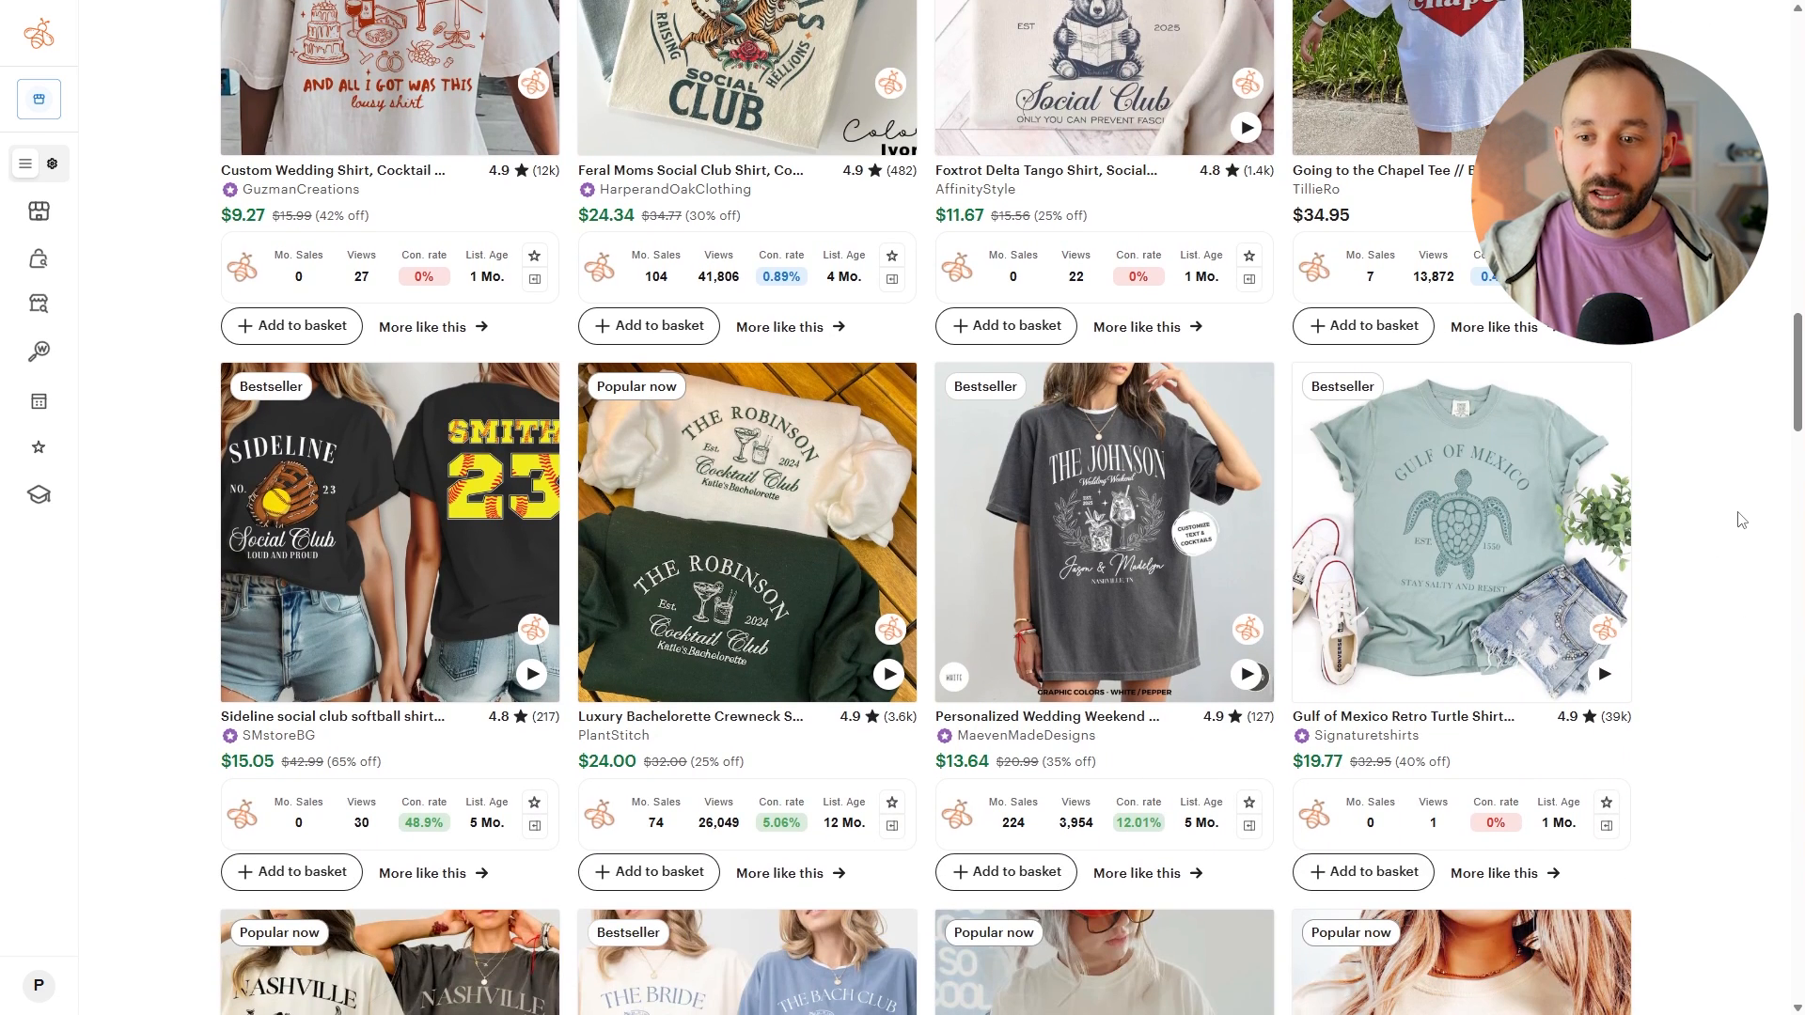
scroll(1746, 514, down, 1)
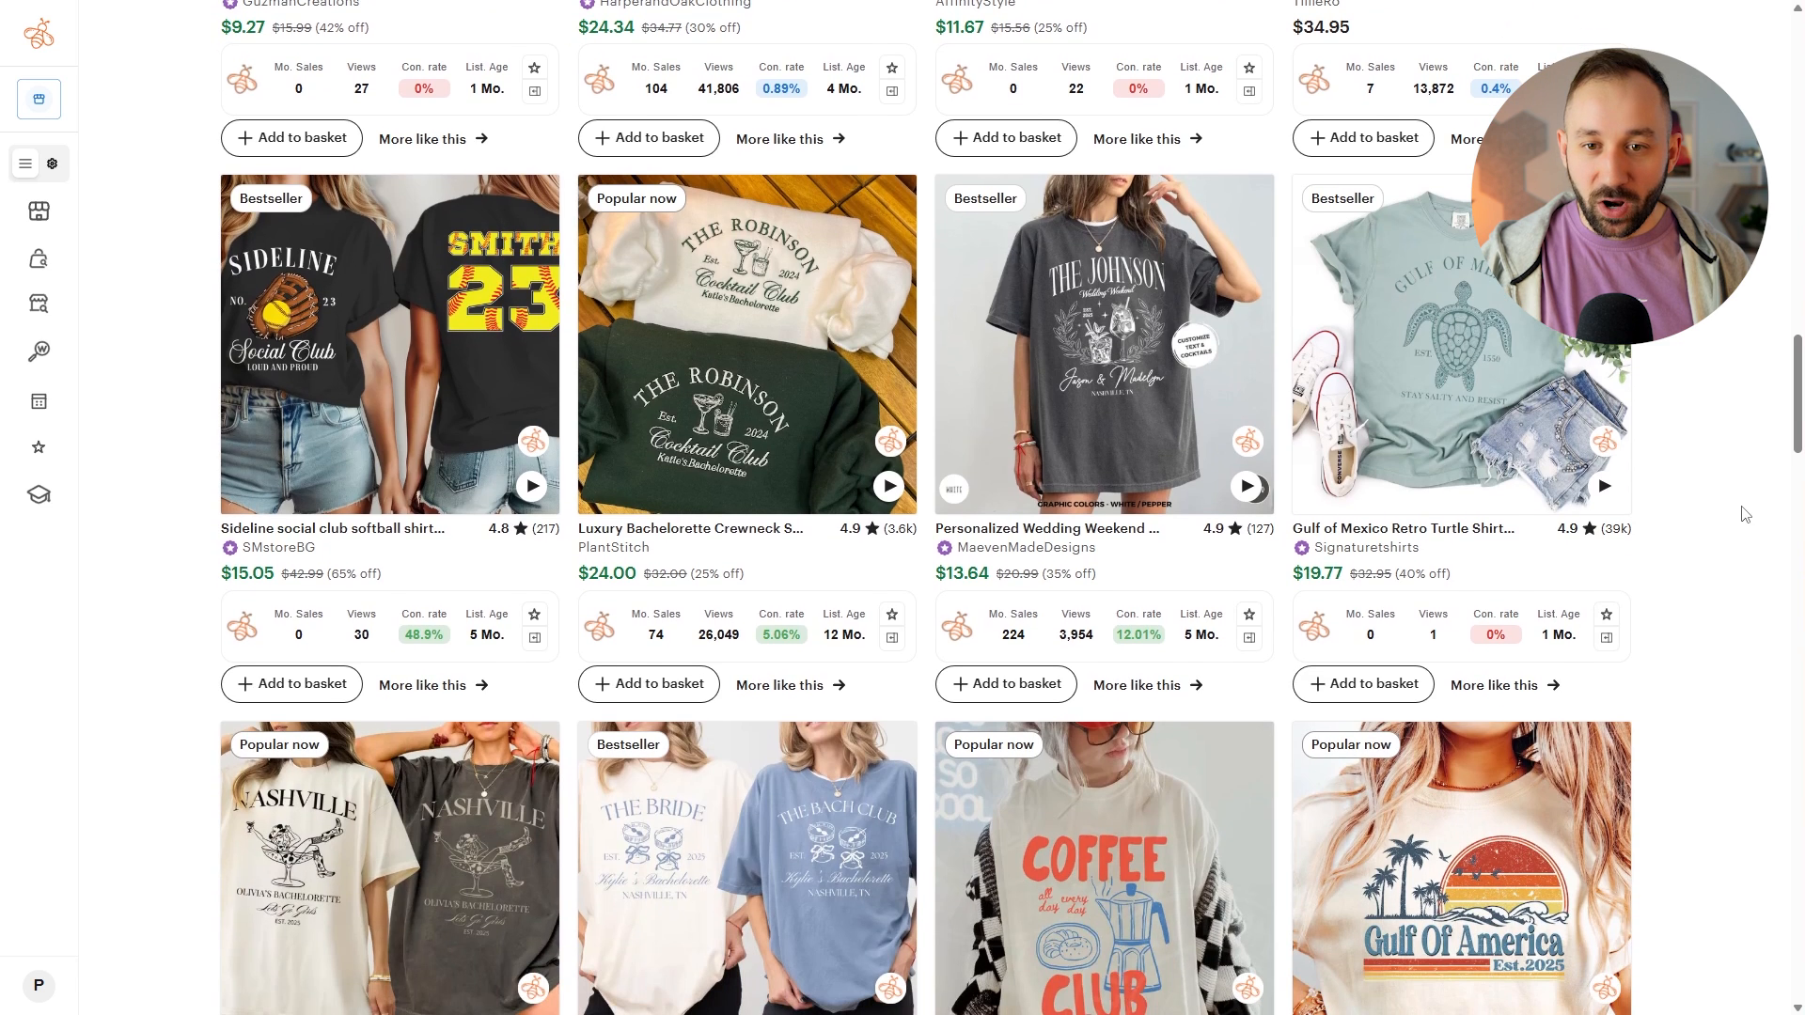
scroll(1739, 517, down, 10)
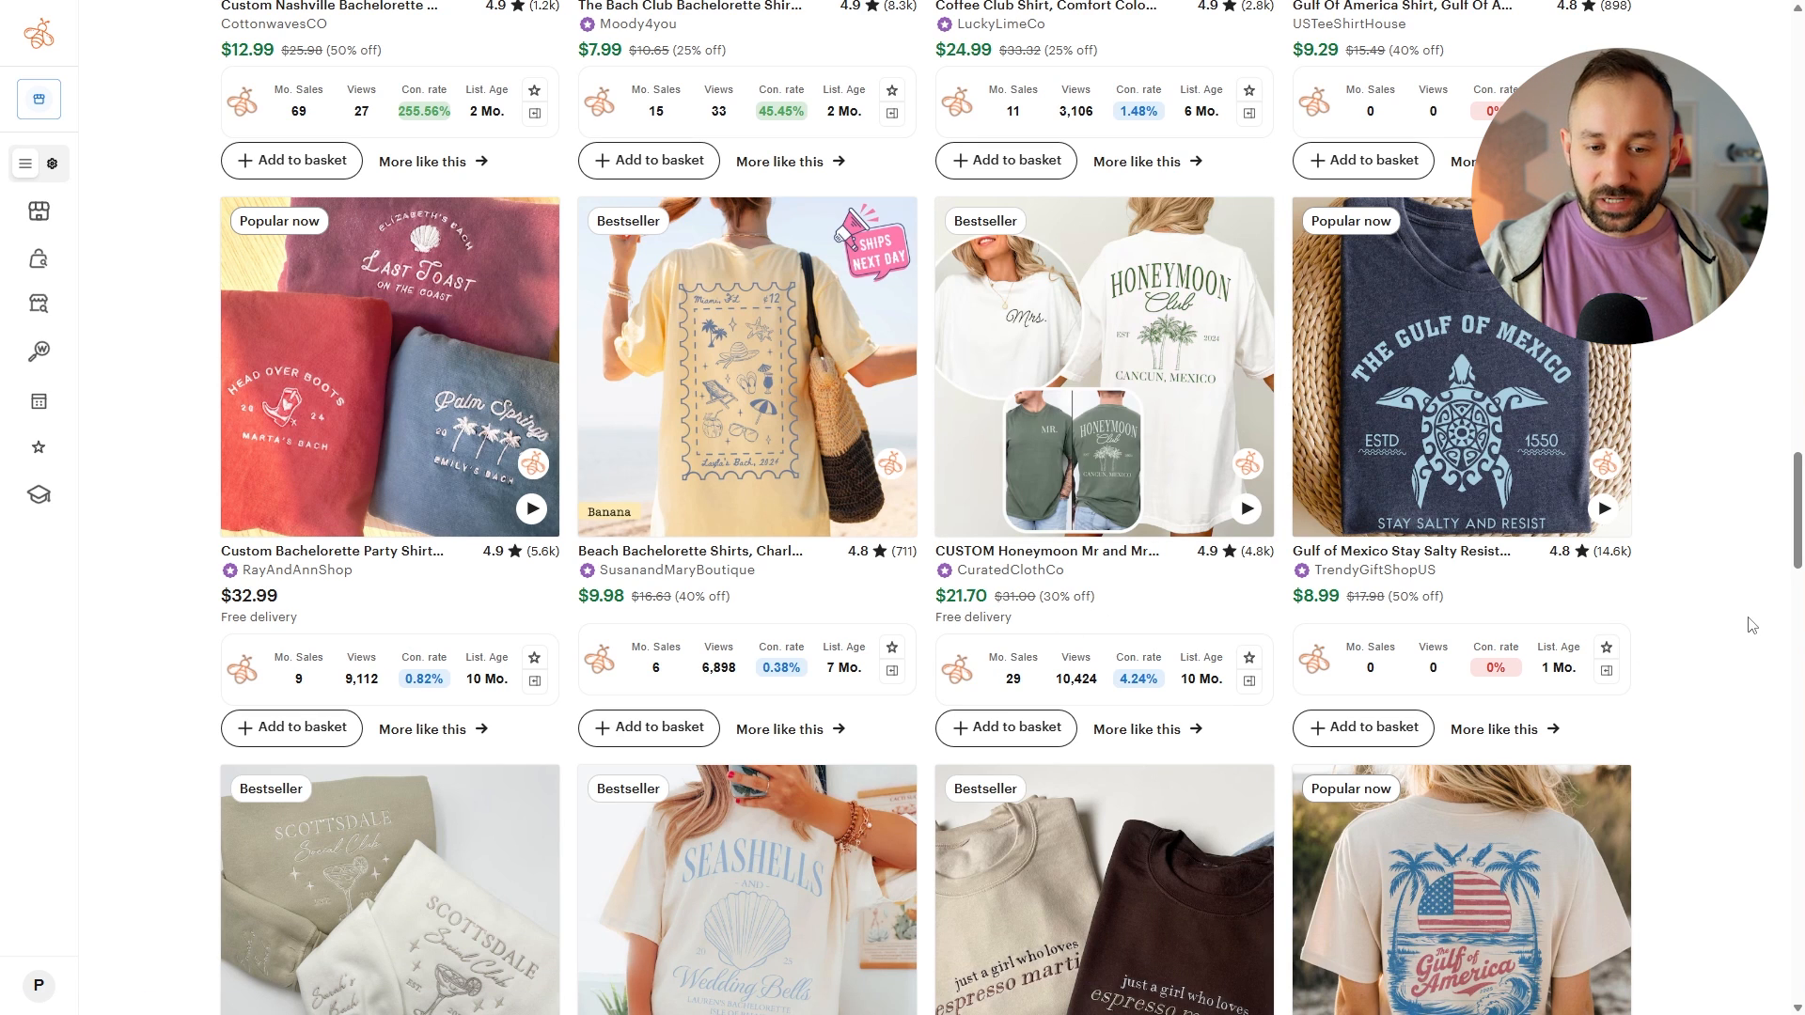
scroll(1755, 613, down, 12)
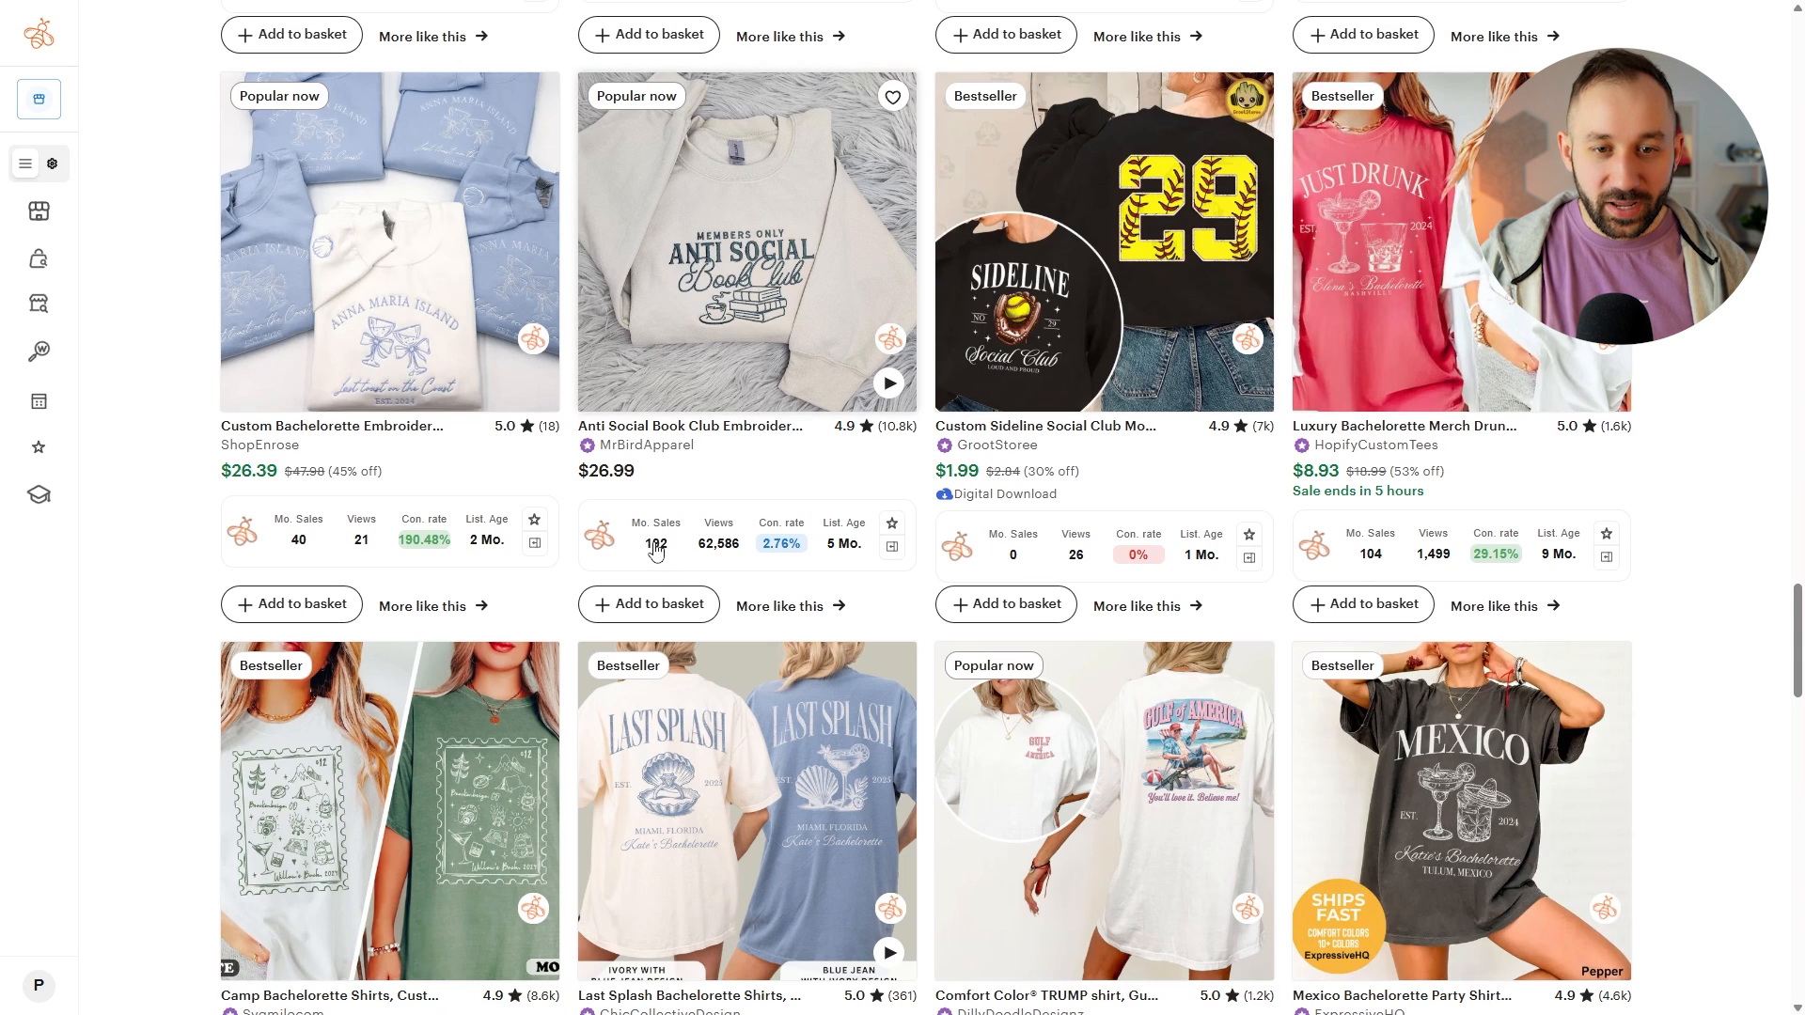
scroll(665, 549, down, 15)
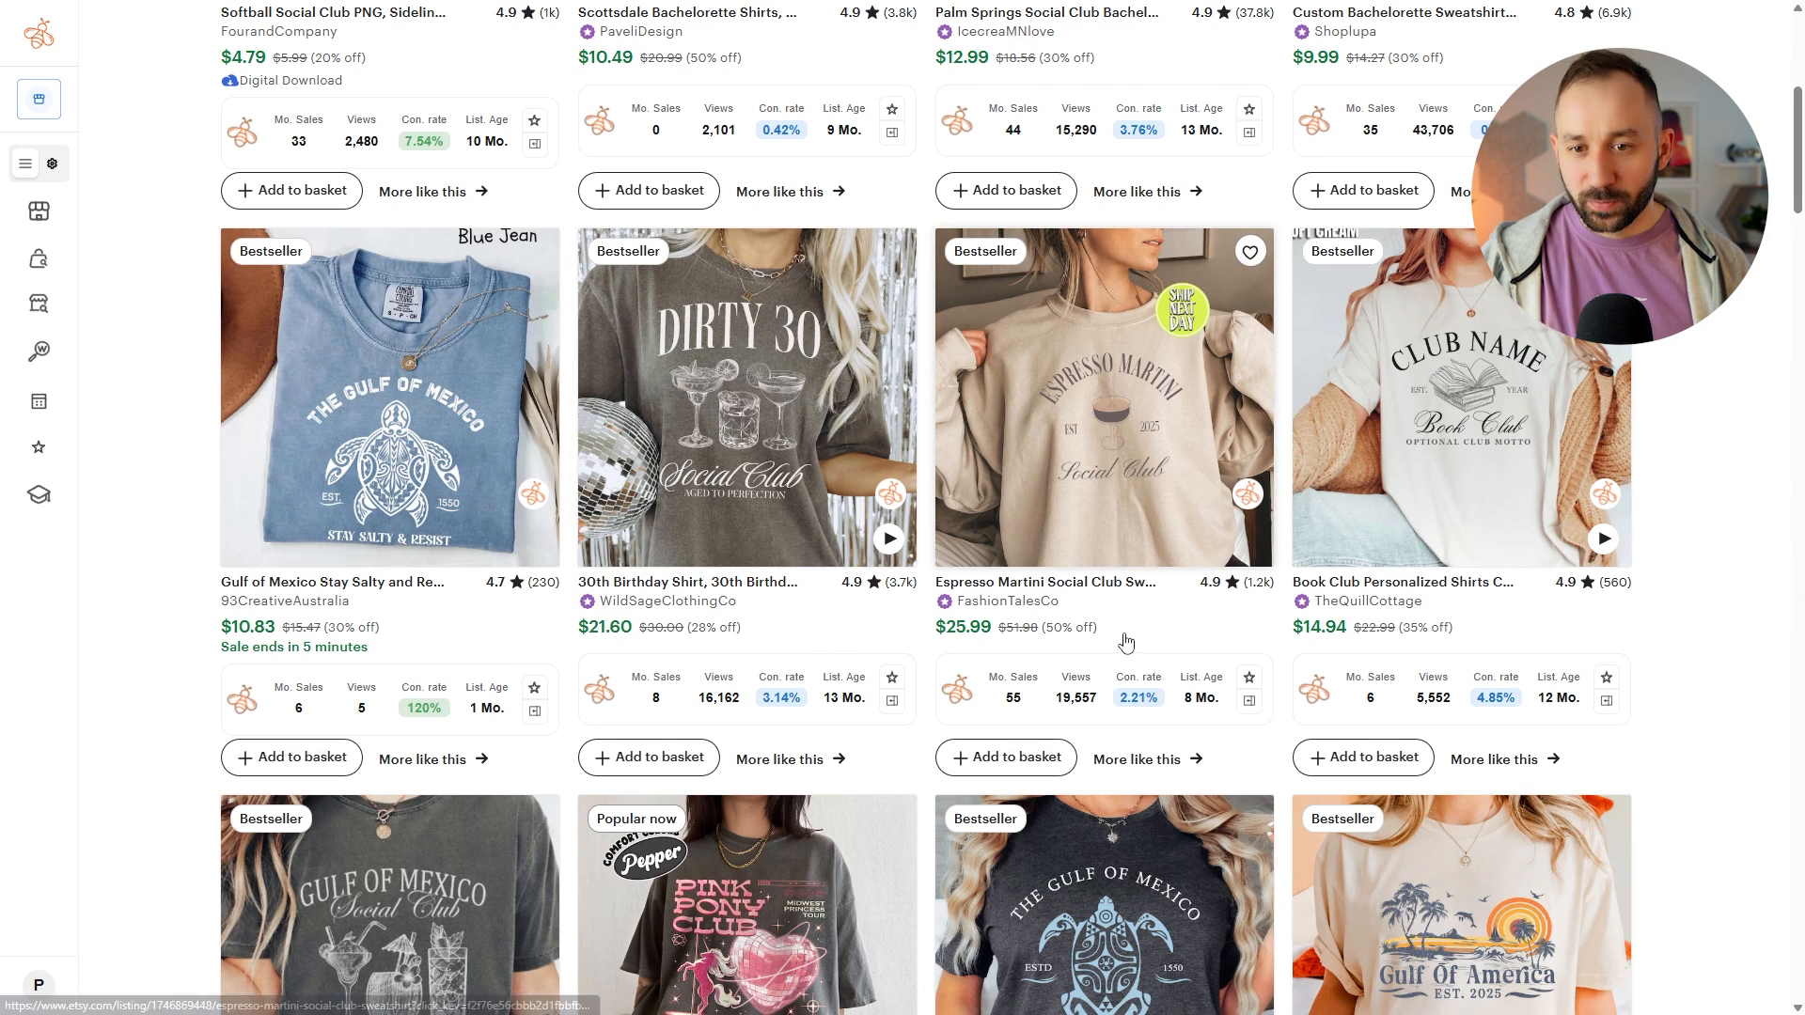
scroll(818, 700, down, 10)
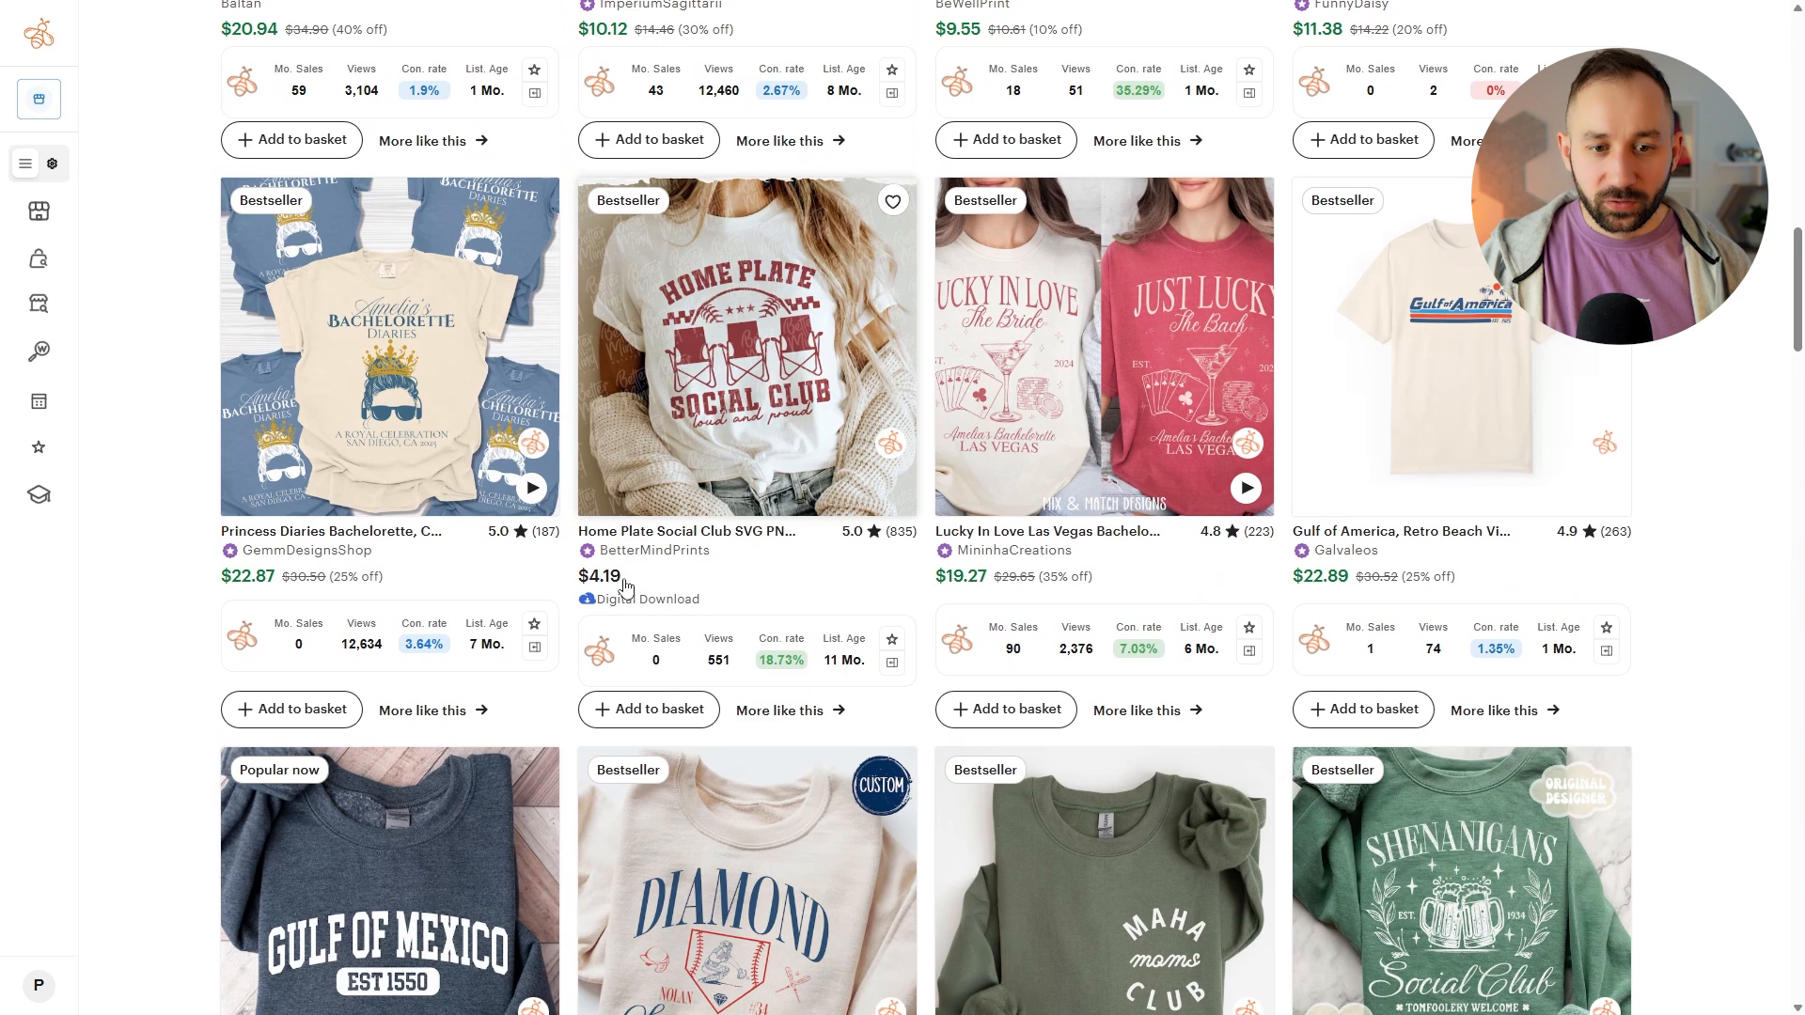
scroll(1745, 609, down, 4)
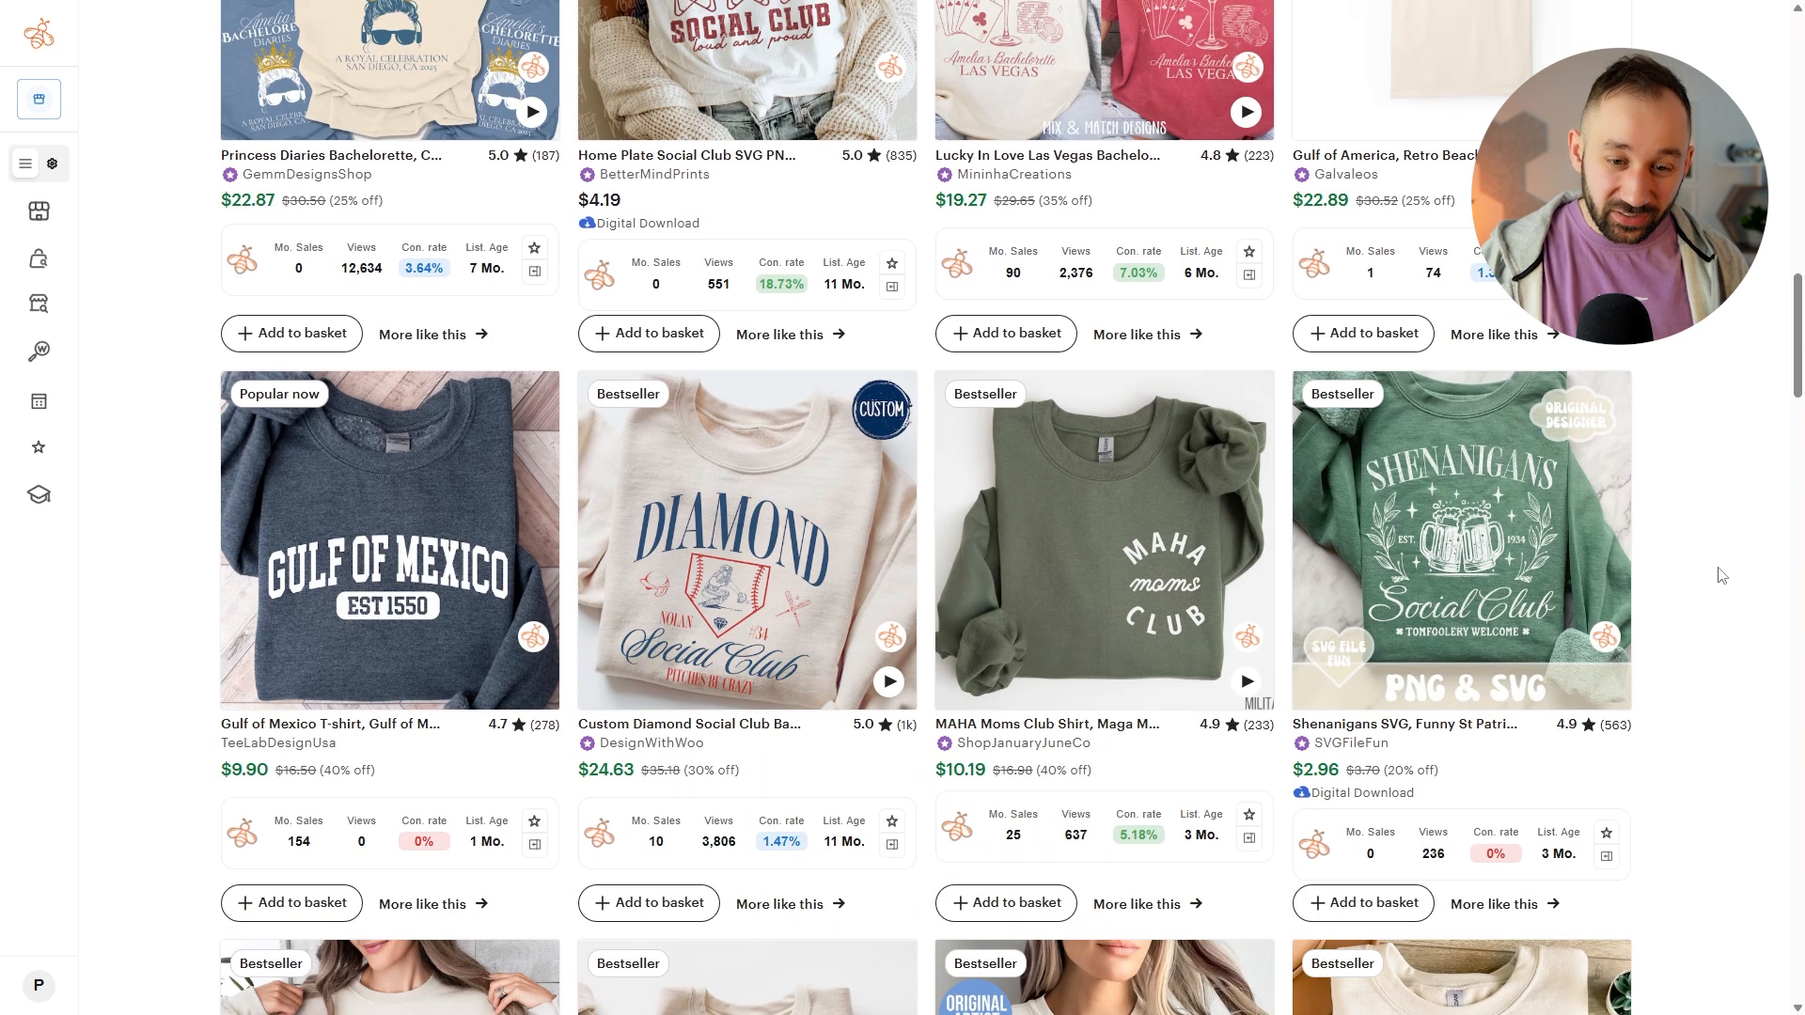
scroll(1717, 573, down, 5)
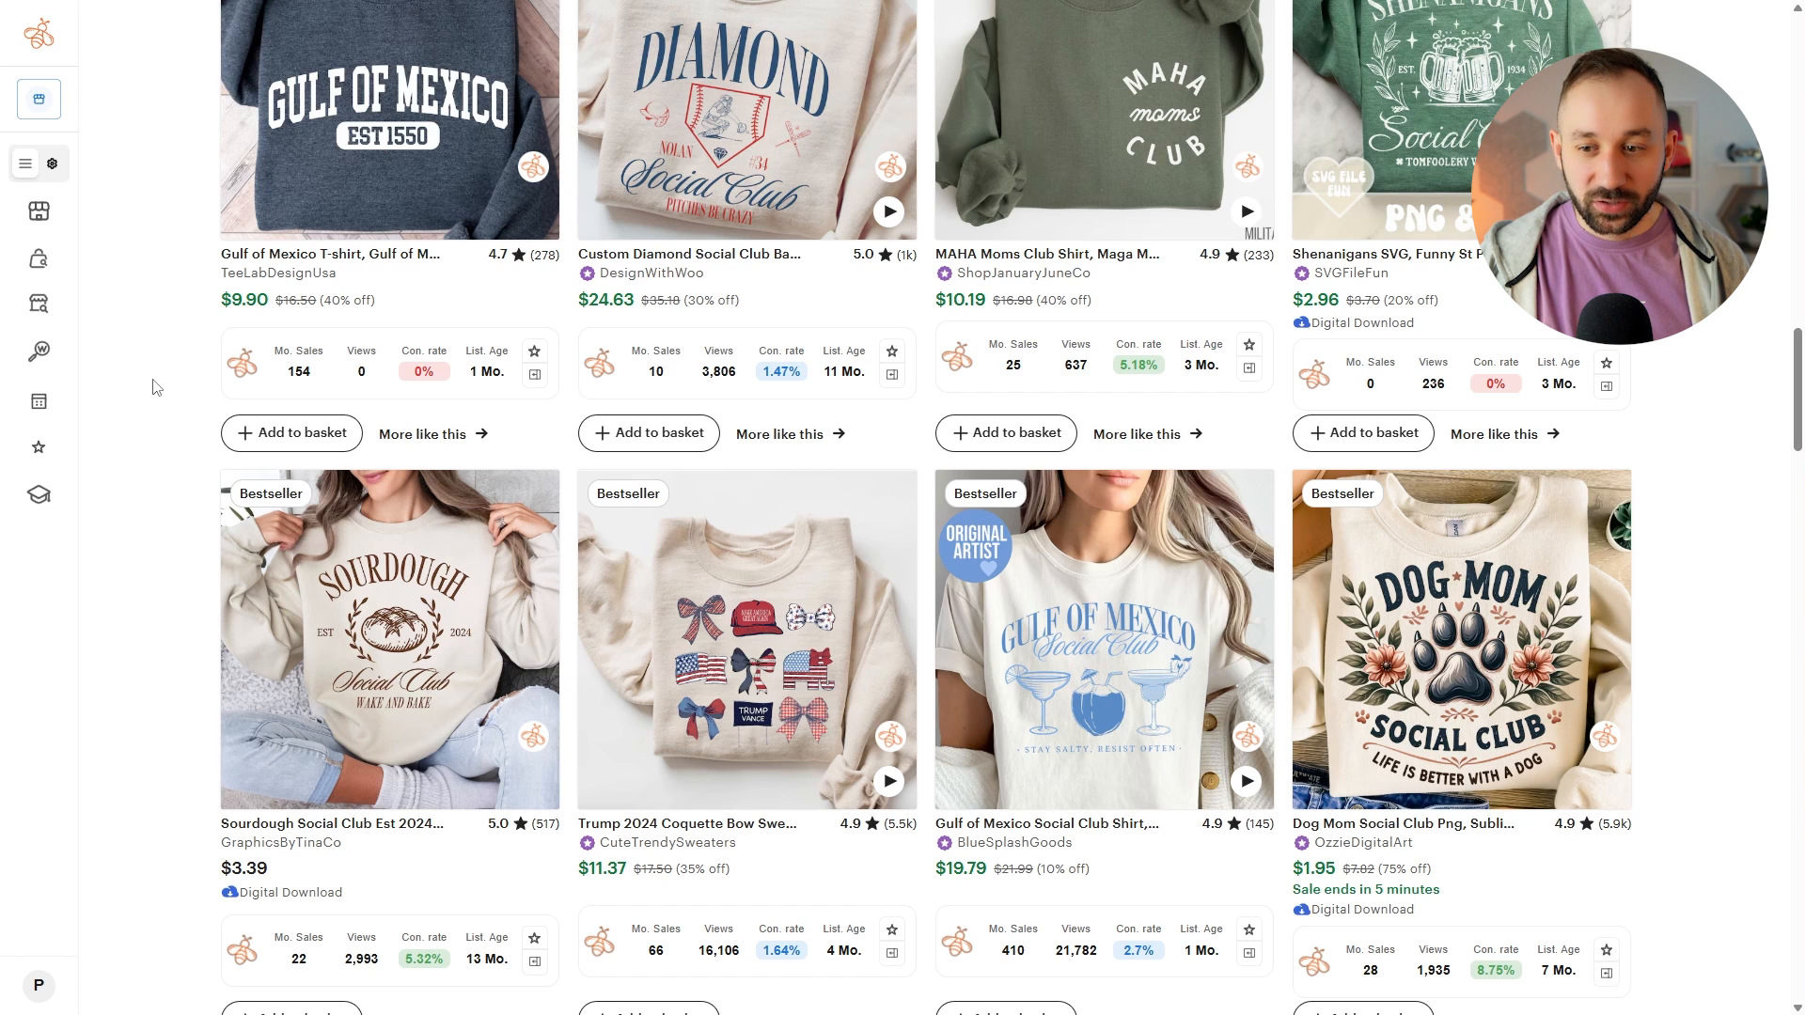
Step: Open EverBee's Product Analytics for the social club shirt keyword and switch from page results to the EverBee database
click(25, 164)
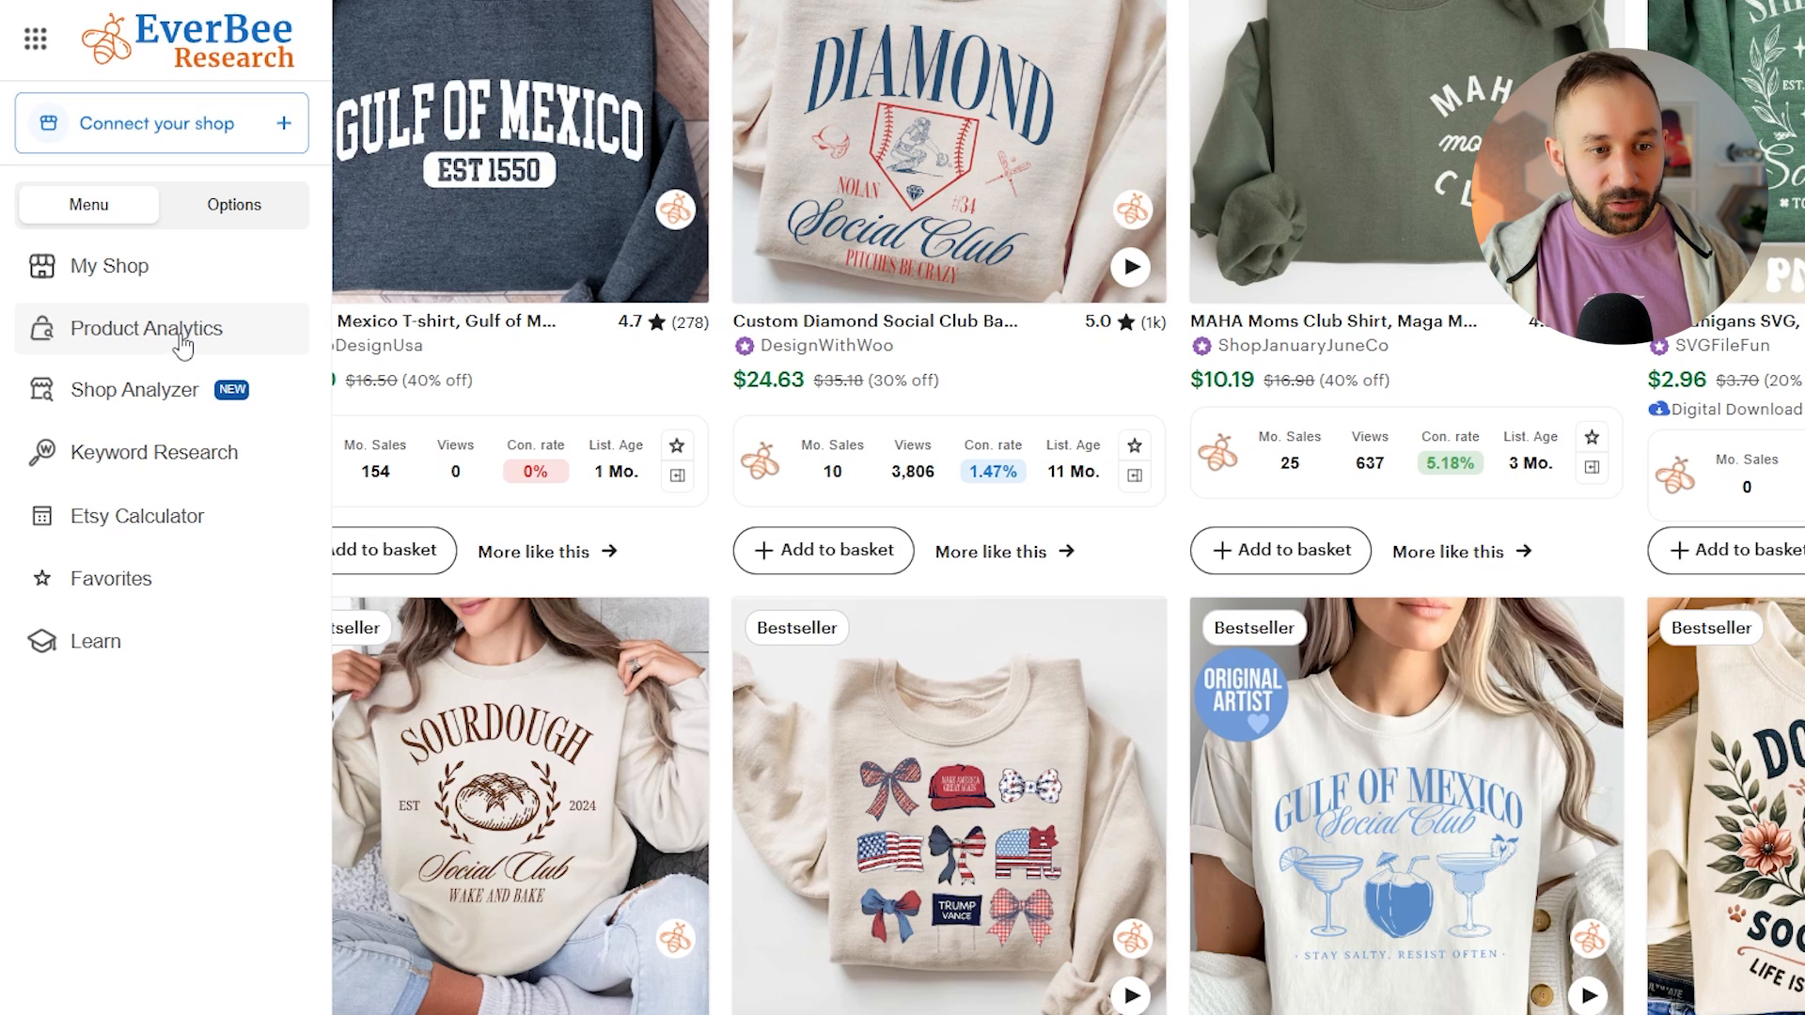
click(189, 344)
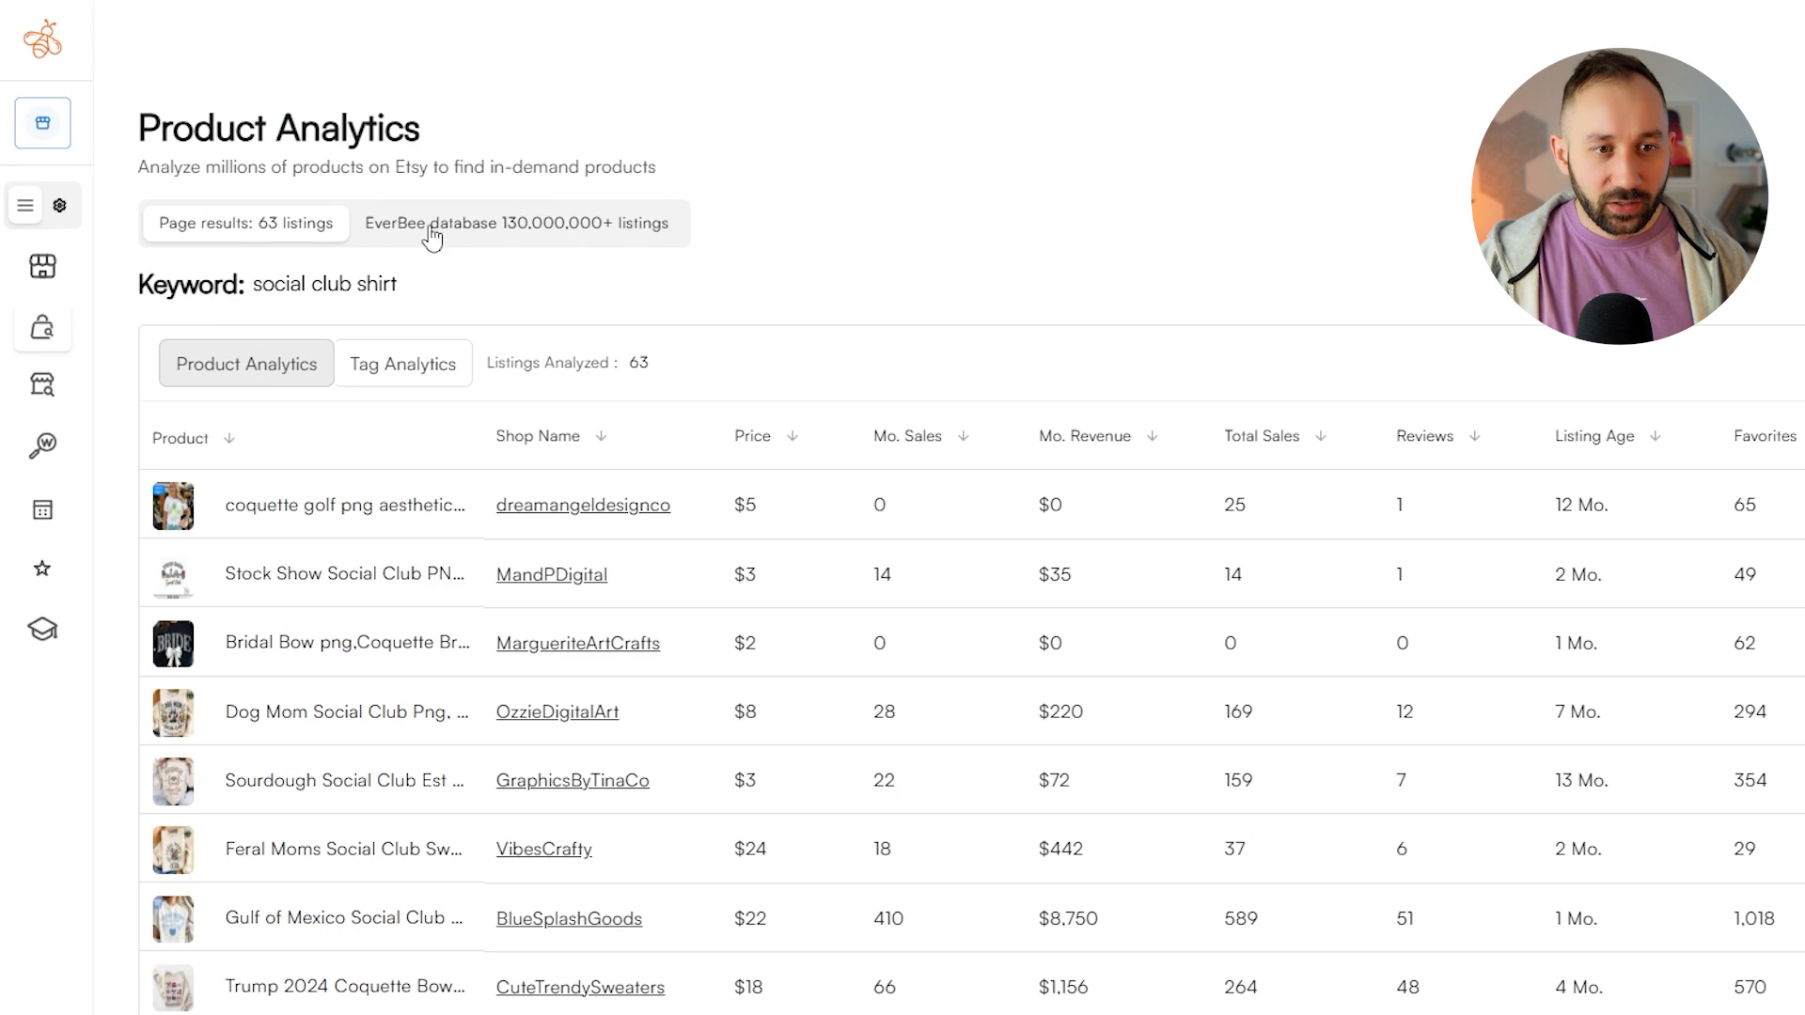
click(465, 231)
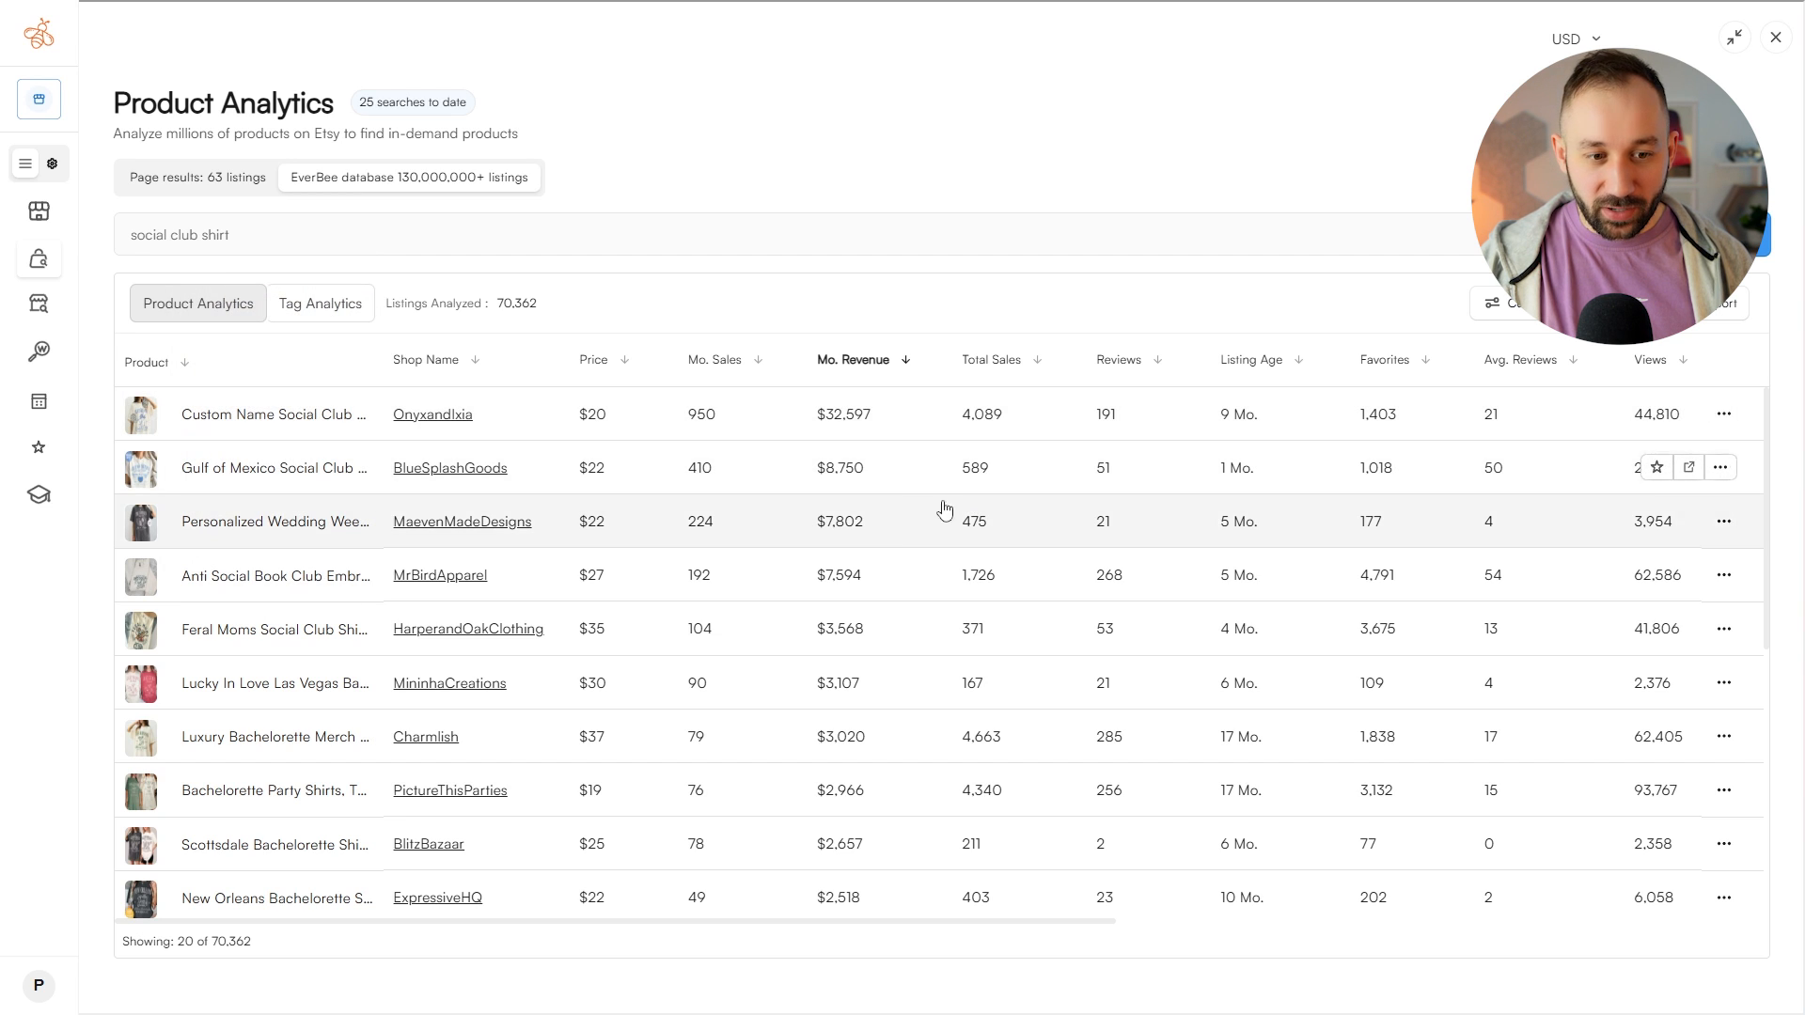
Step: Review the social club shirt products in the EverBee database, comparing monthly revenue, sales, reviews and listing age
scroll(938, 621, down, 1)
scroll(977, 611, down, 1)
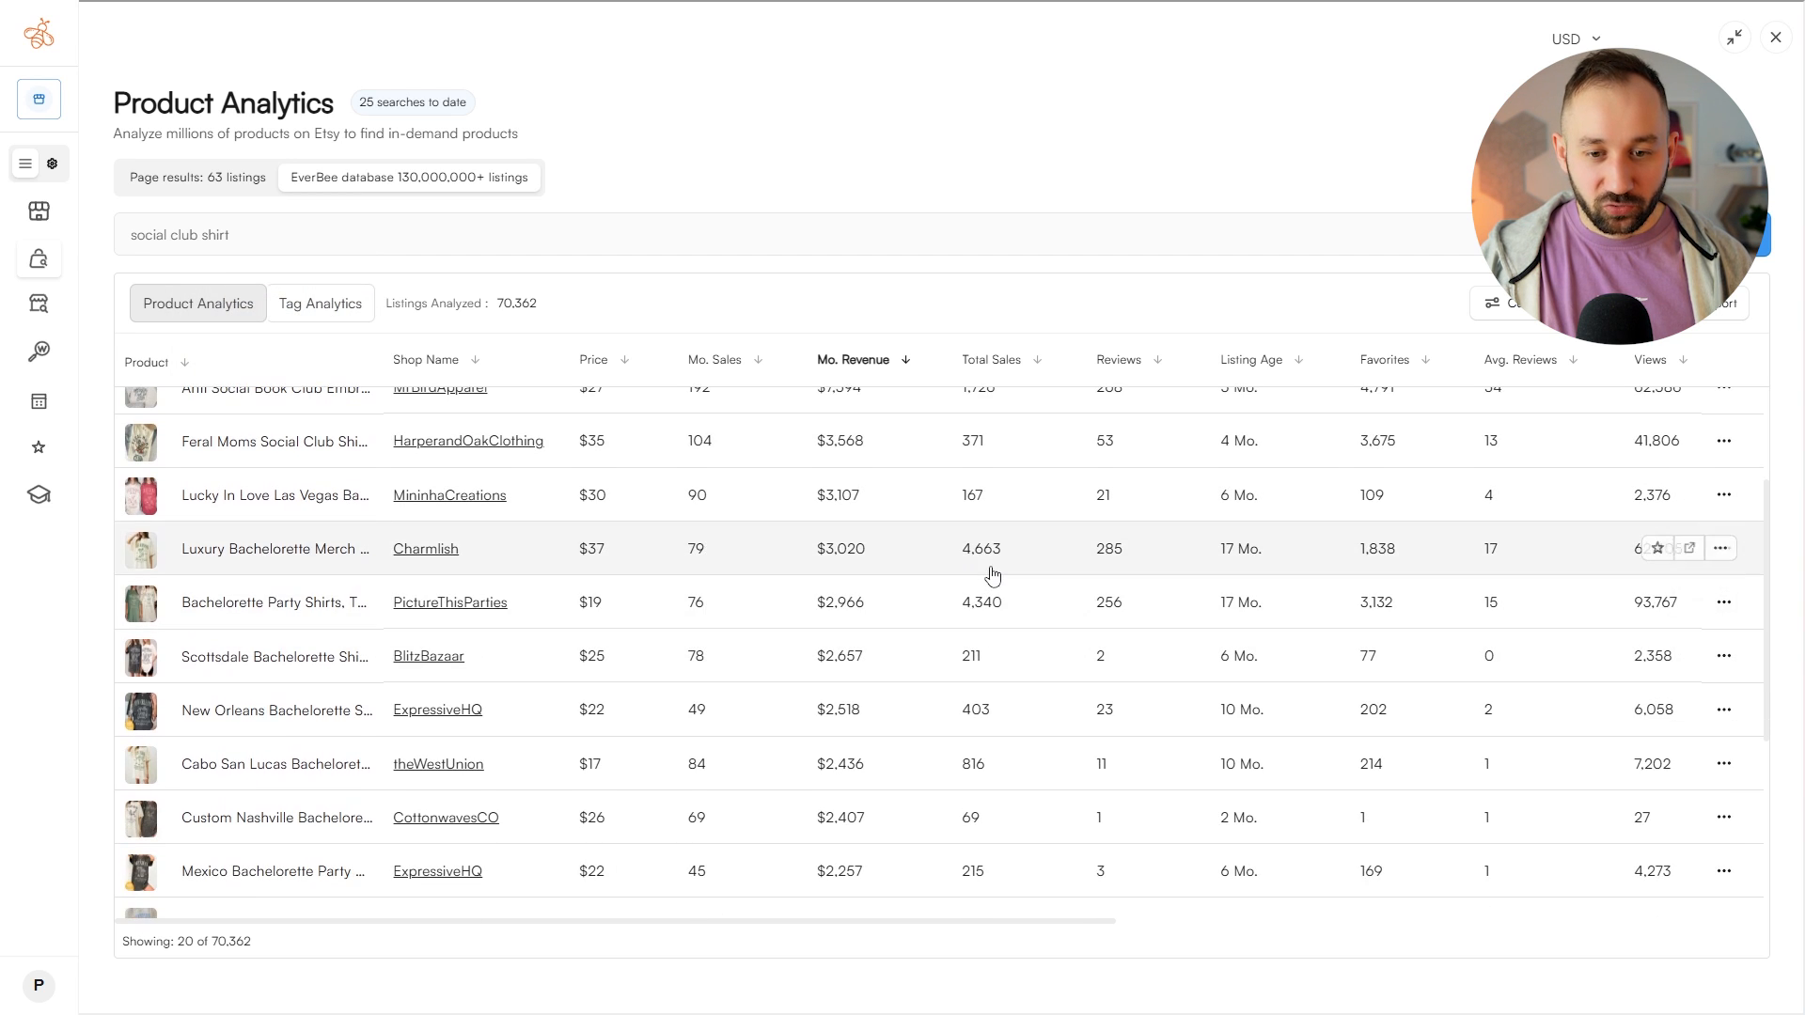
scroll(996, 622, down, 3)
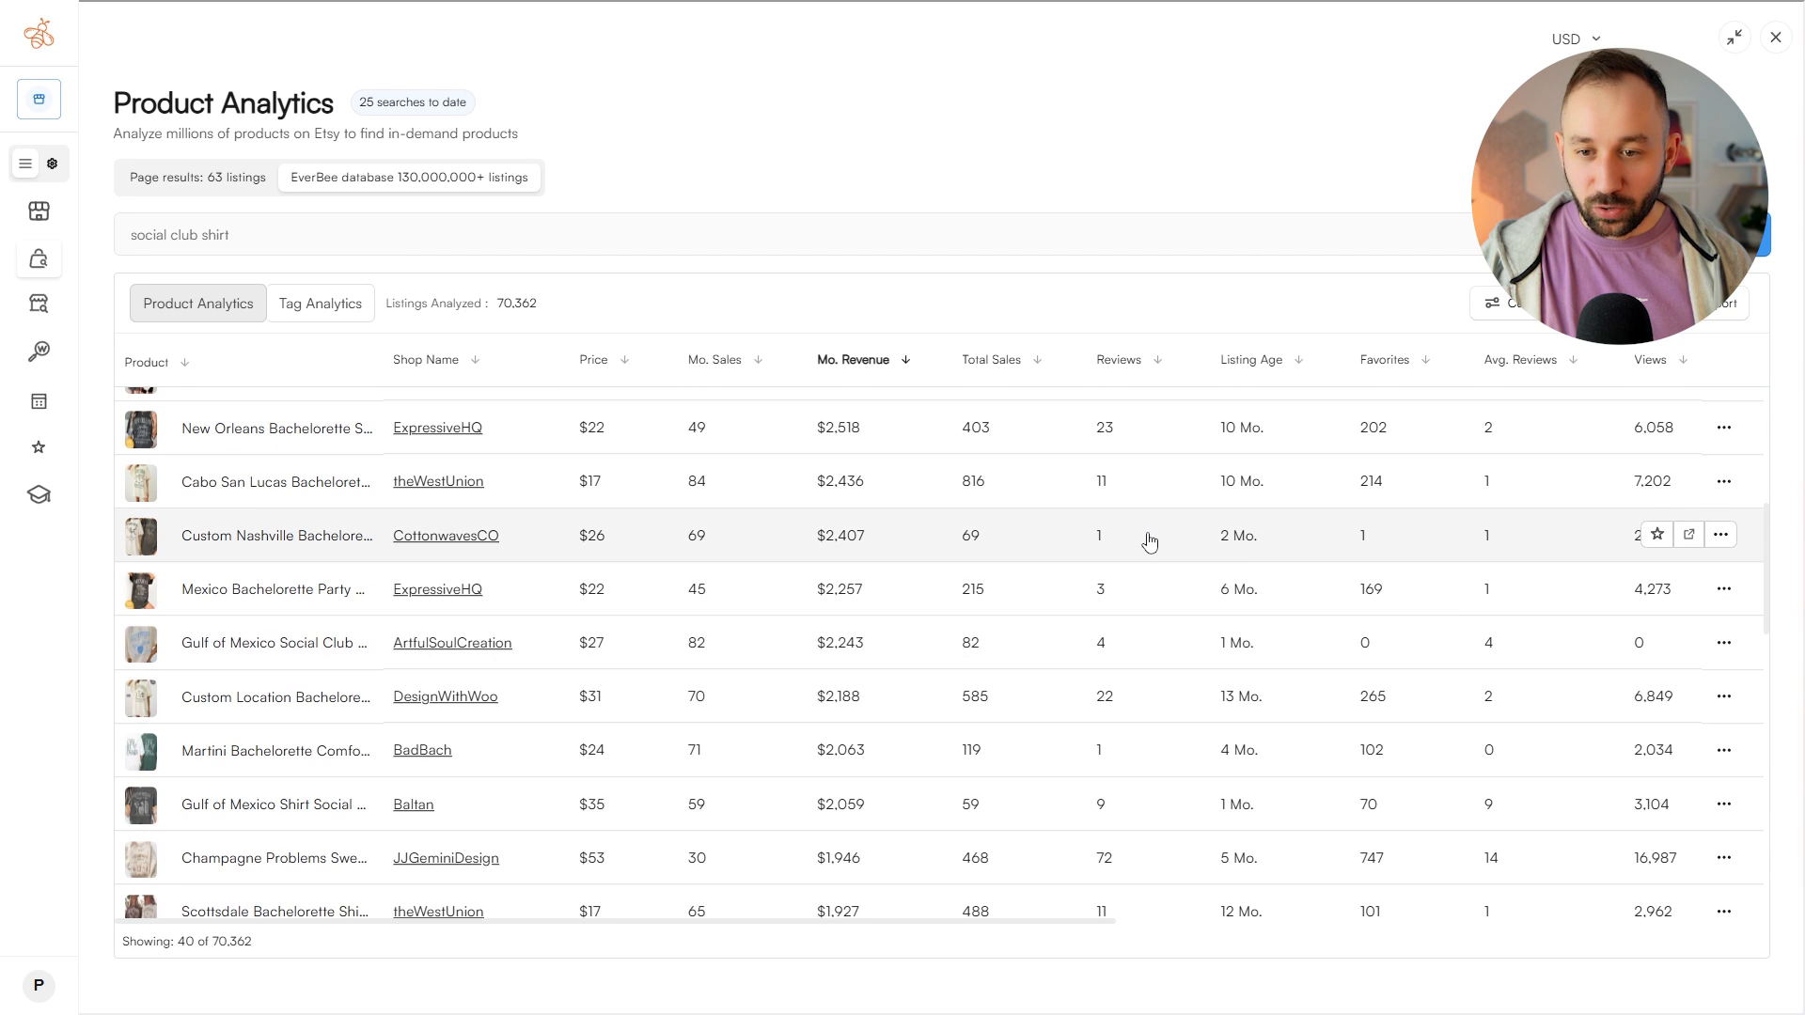
scroll(1212, 563, down, 2)
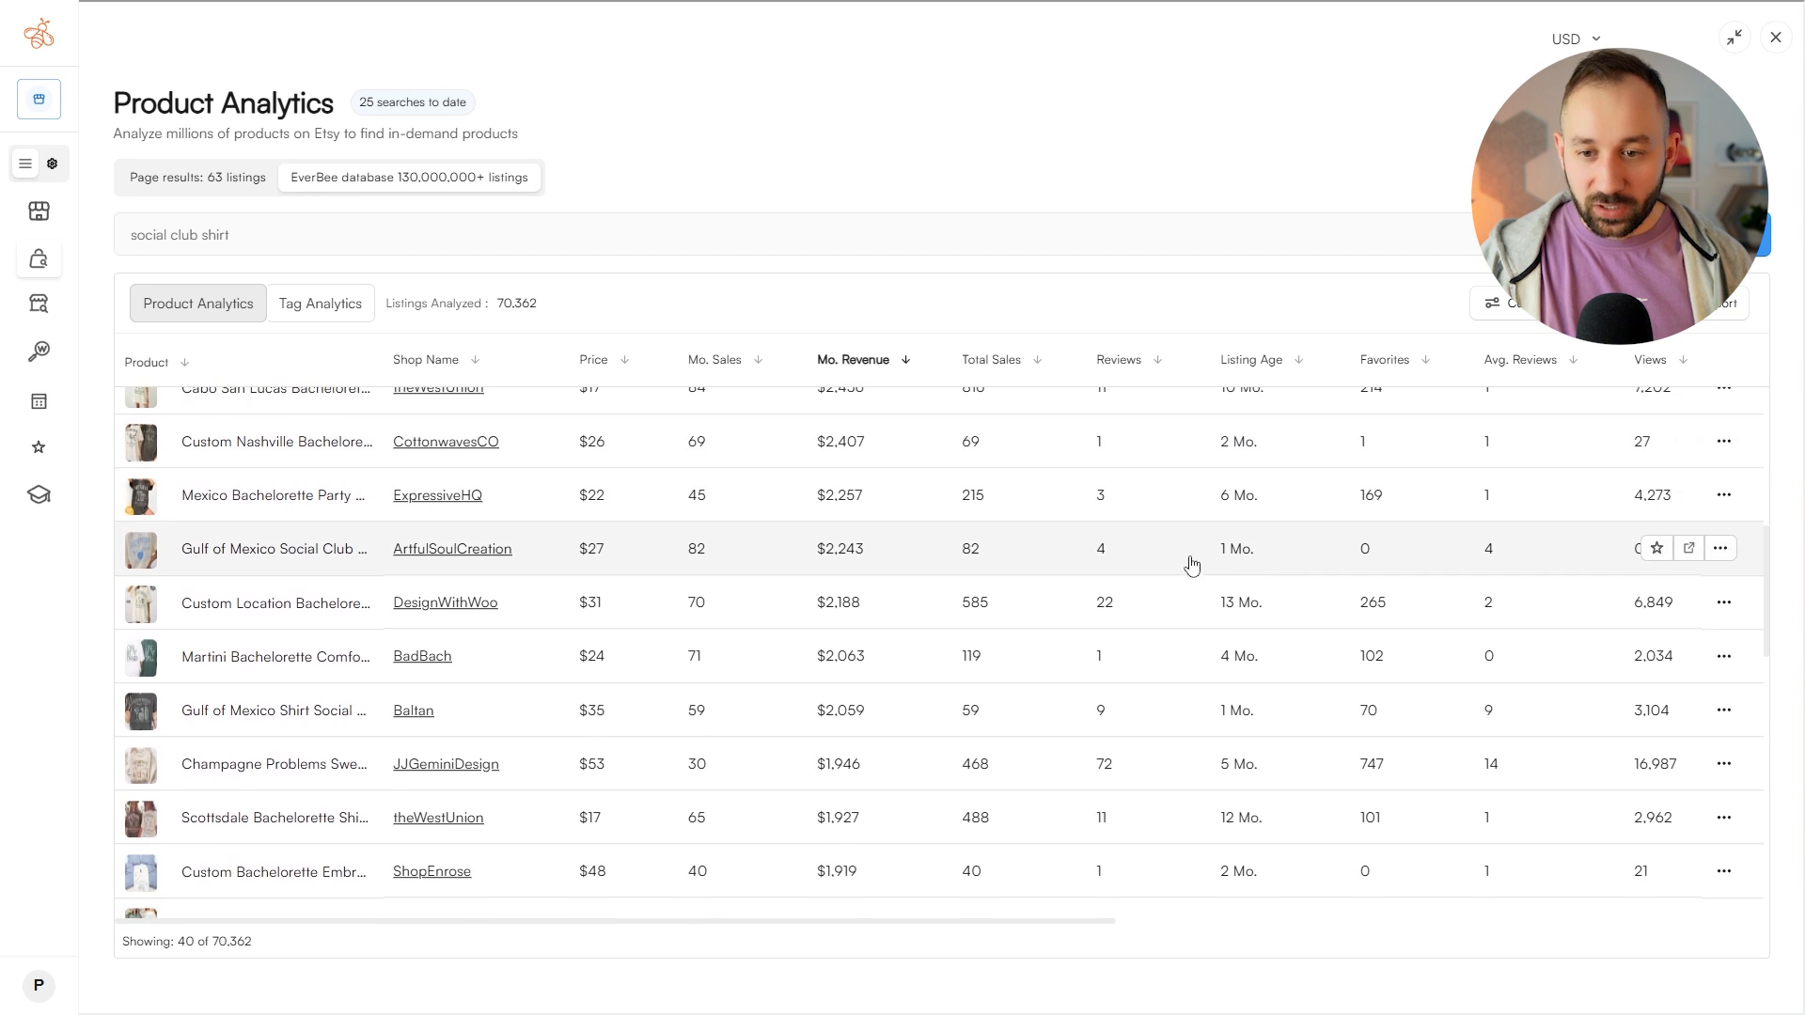
scroll(1239, 628, down, 2)
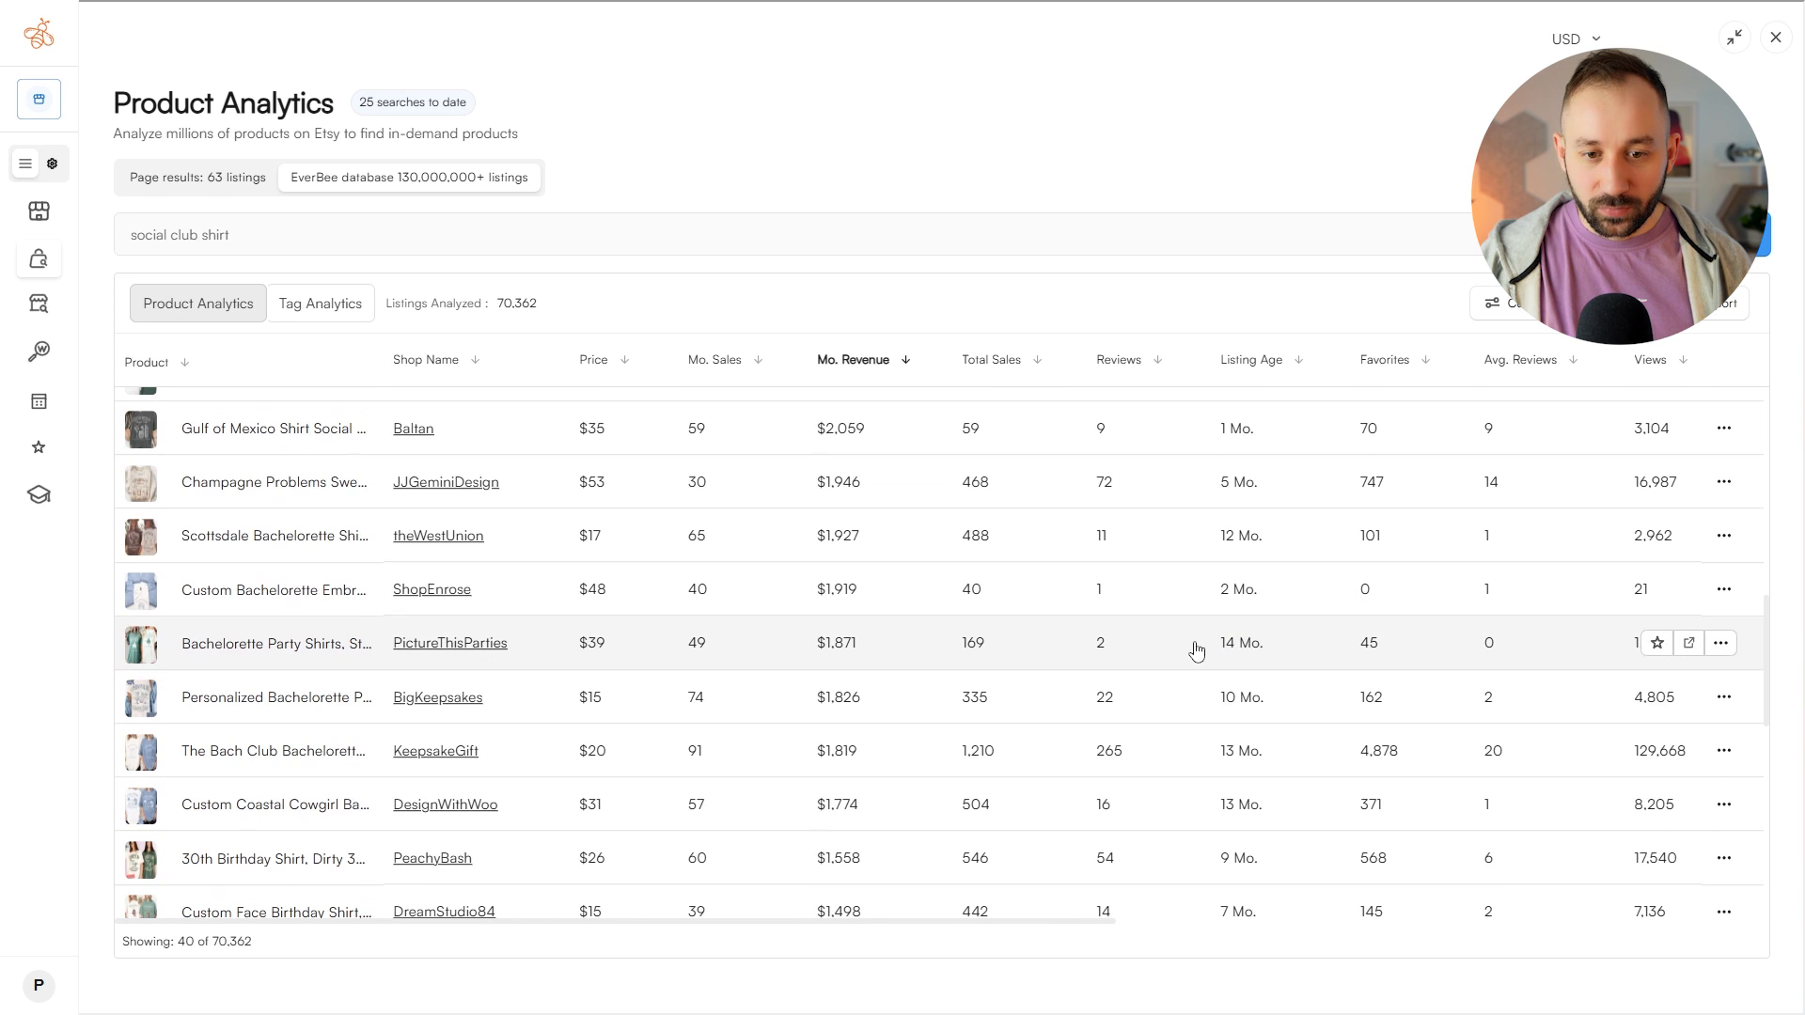
scroll(1241, 656, down, 4)
scroll(1243, 646, up, 6)
scroll(1223, 571, down, 6)
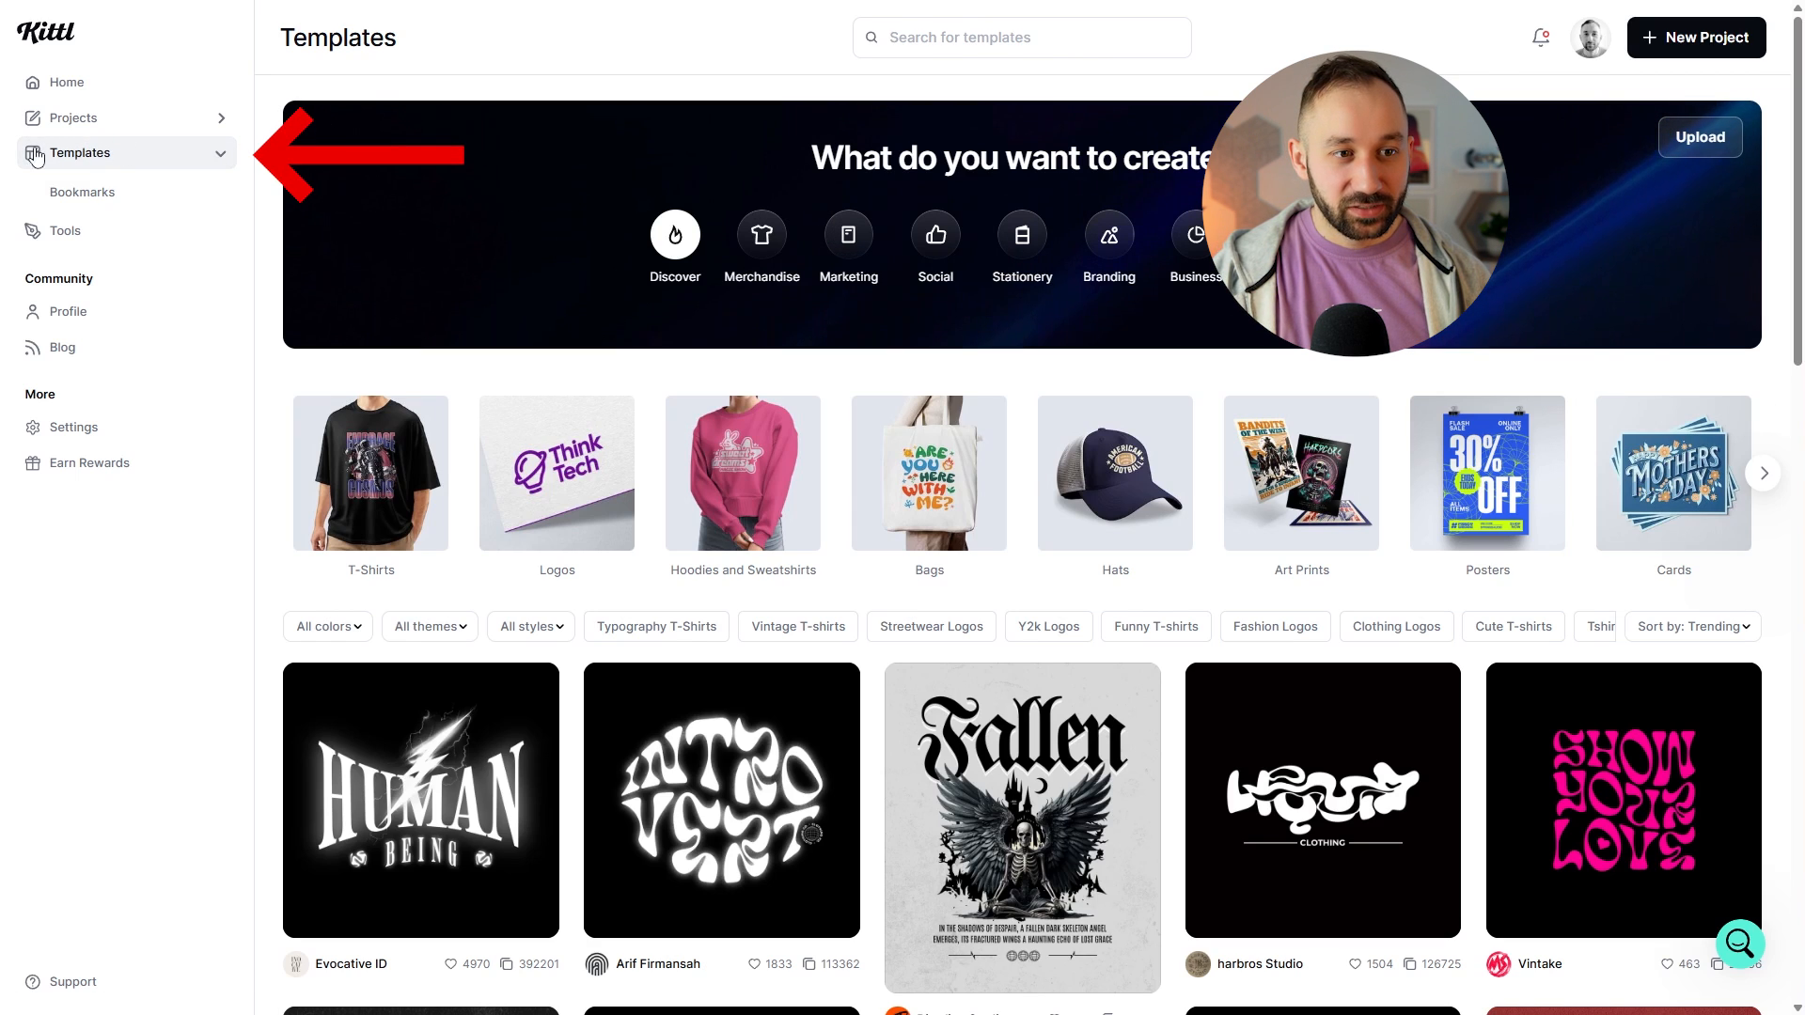
Step: Switch to Kittl and search its templates for "social club"
click(902, 37)
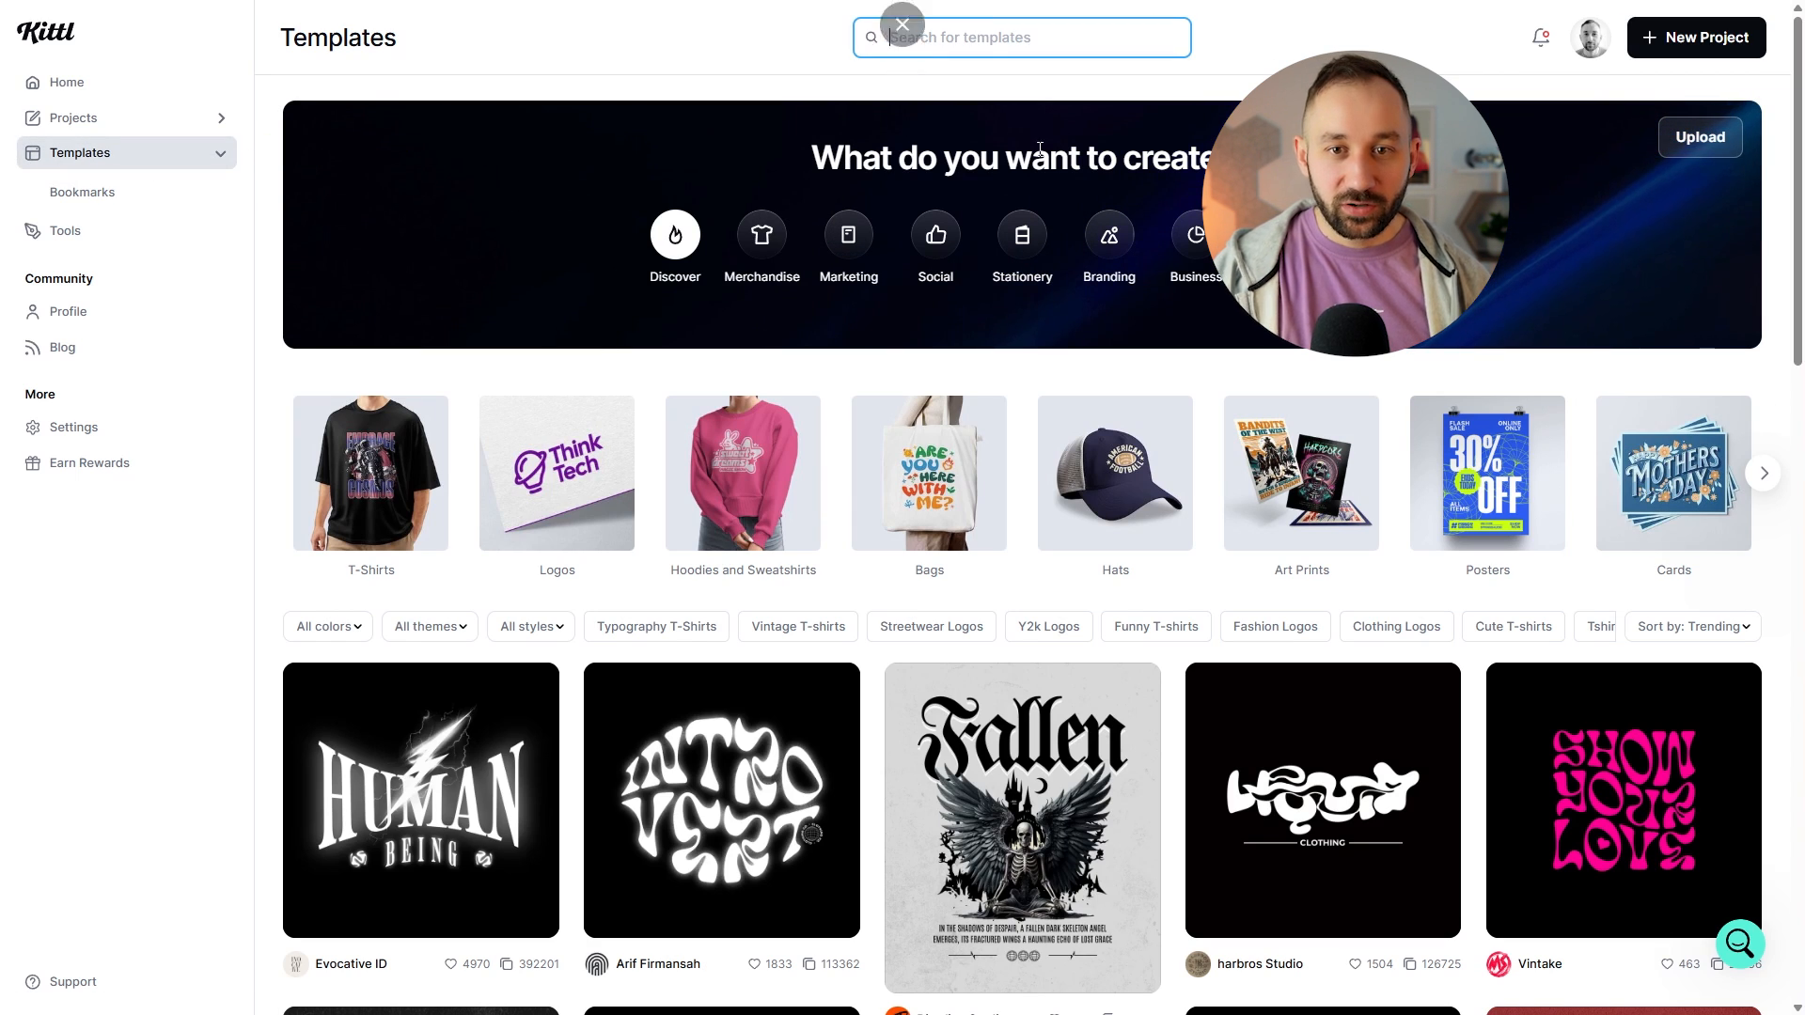
text(social)
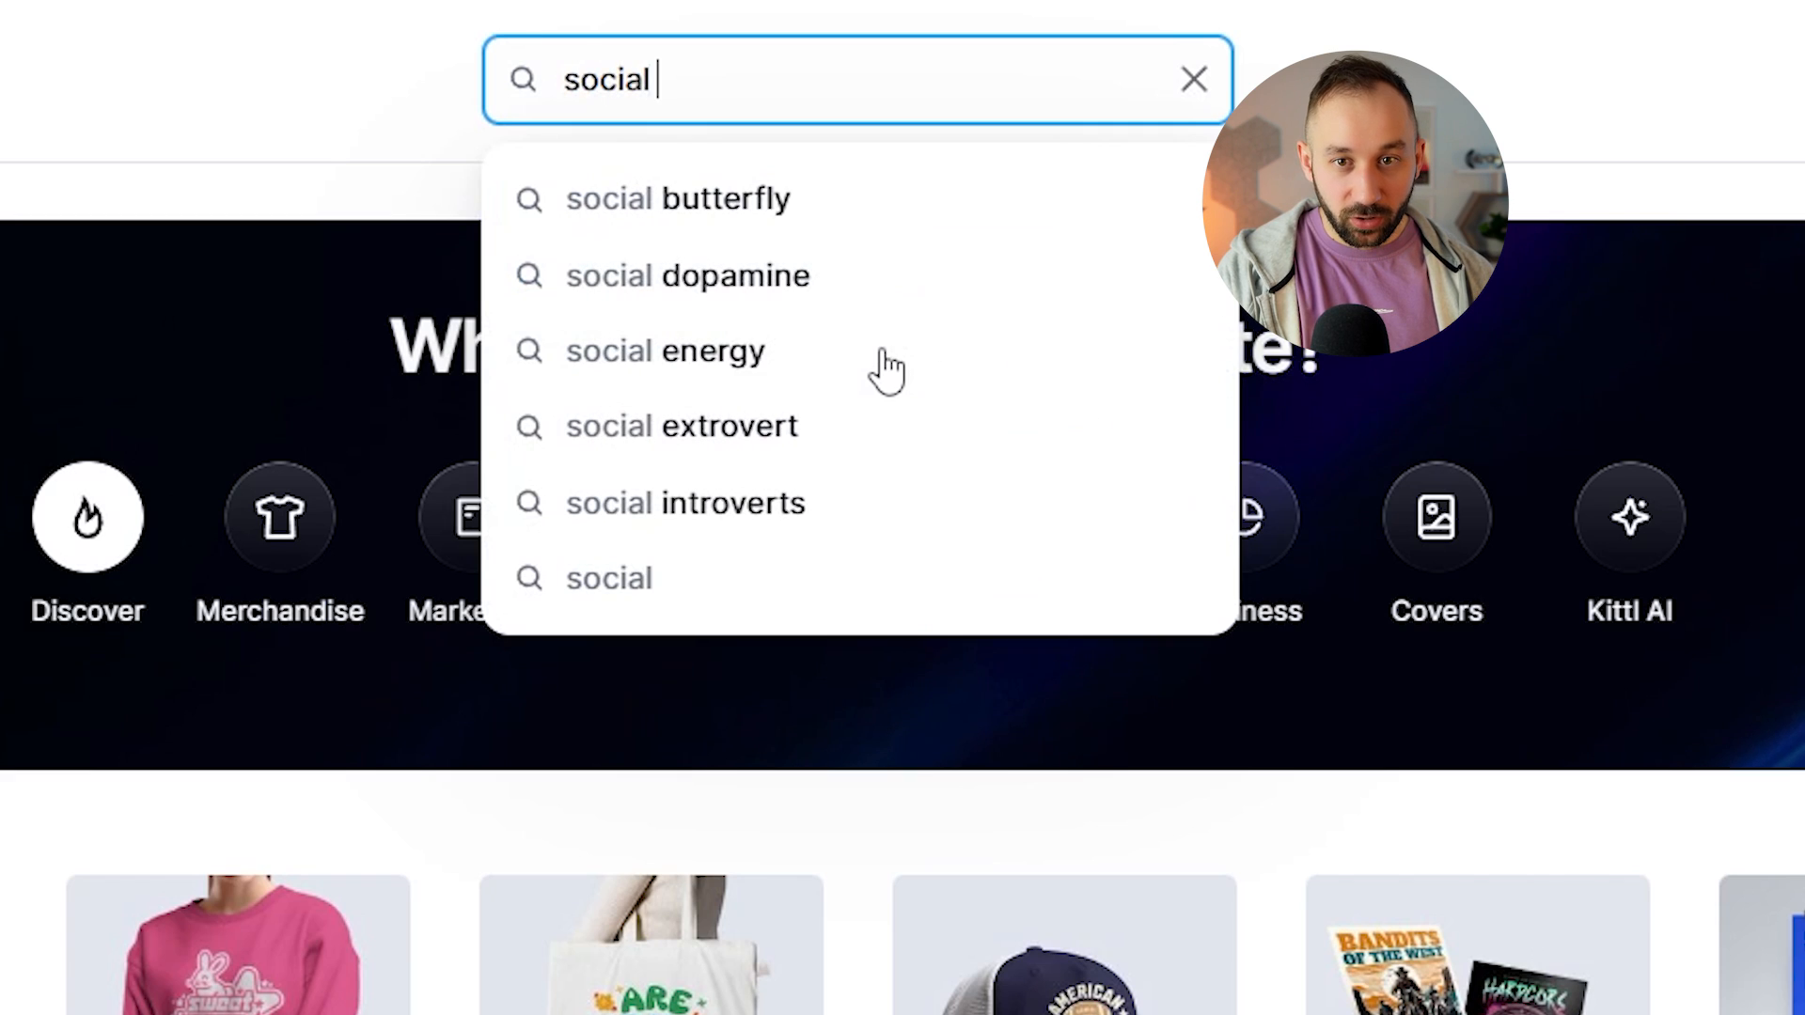
text( club)
key(Return)
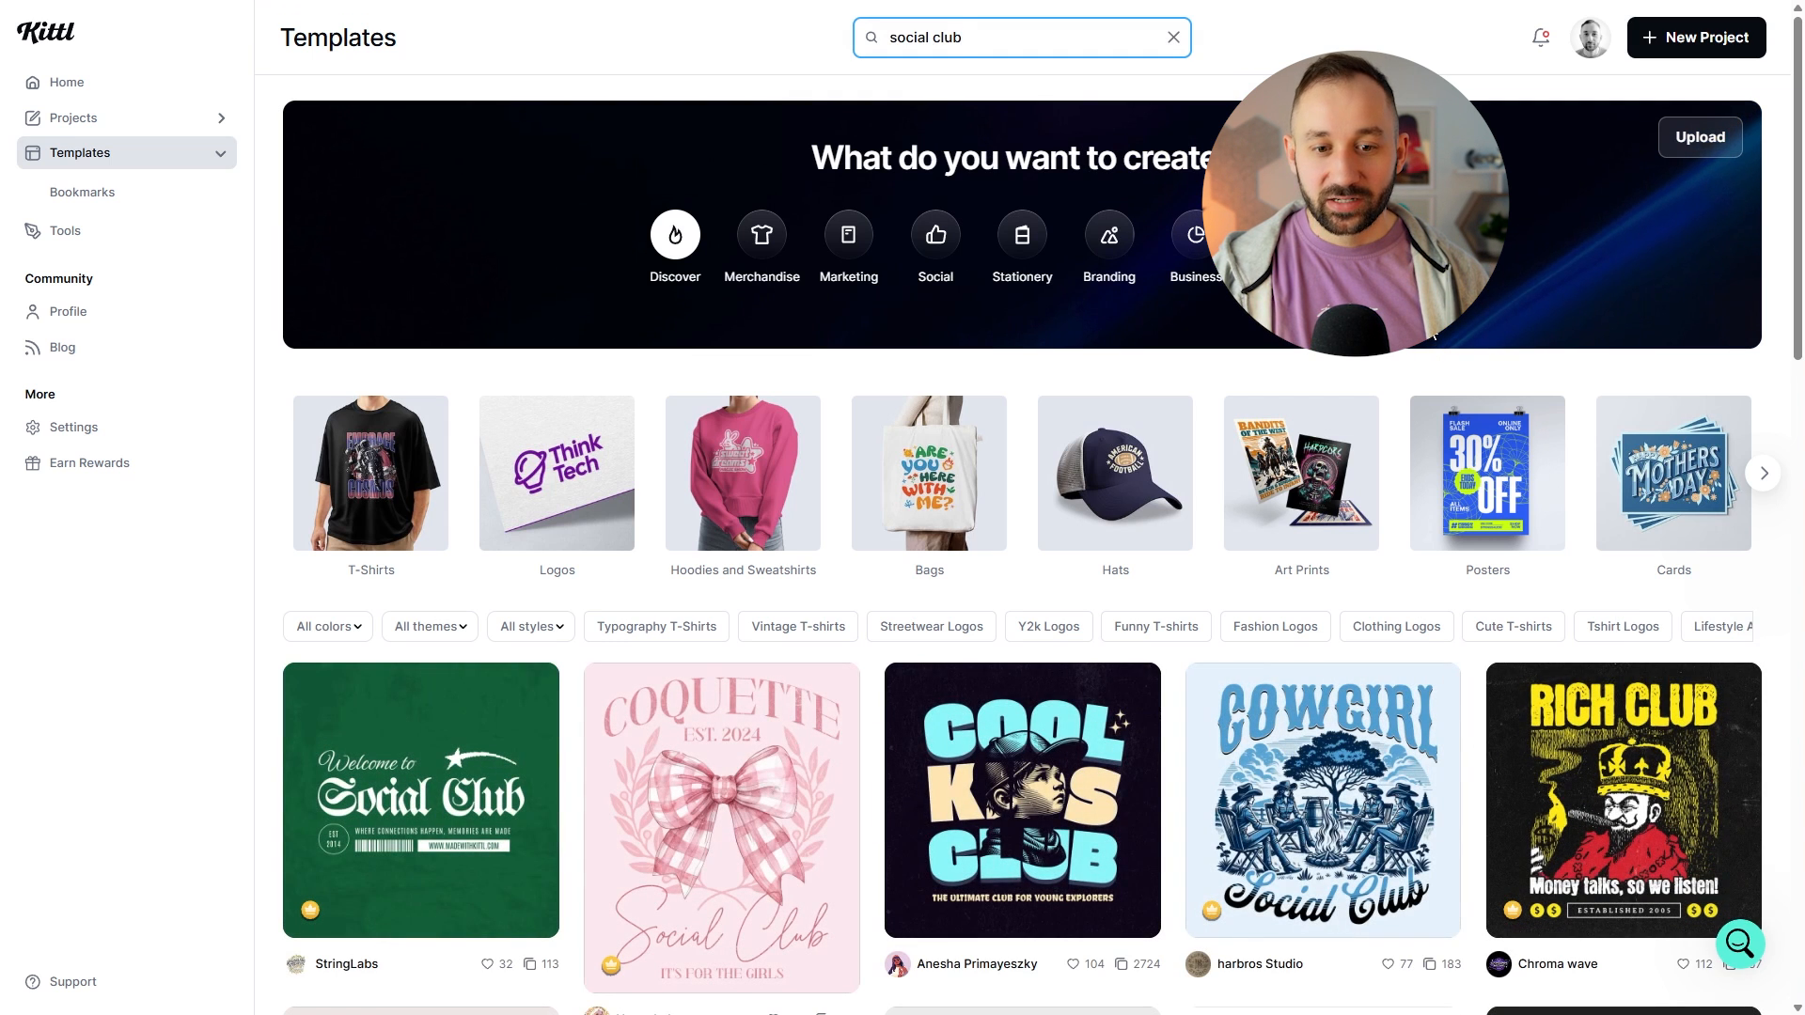
Step: Browse the social club templates and open the Coquette Social Club design in the editor
scroll(726, 651, down, 2)
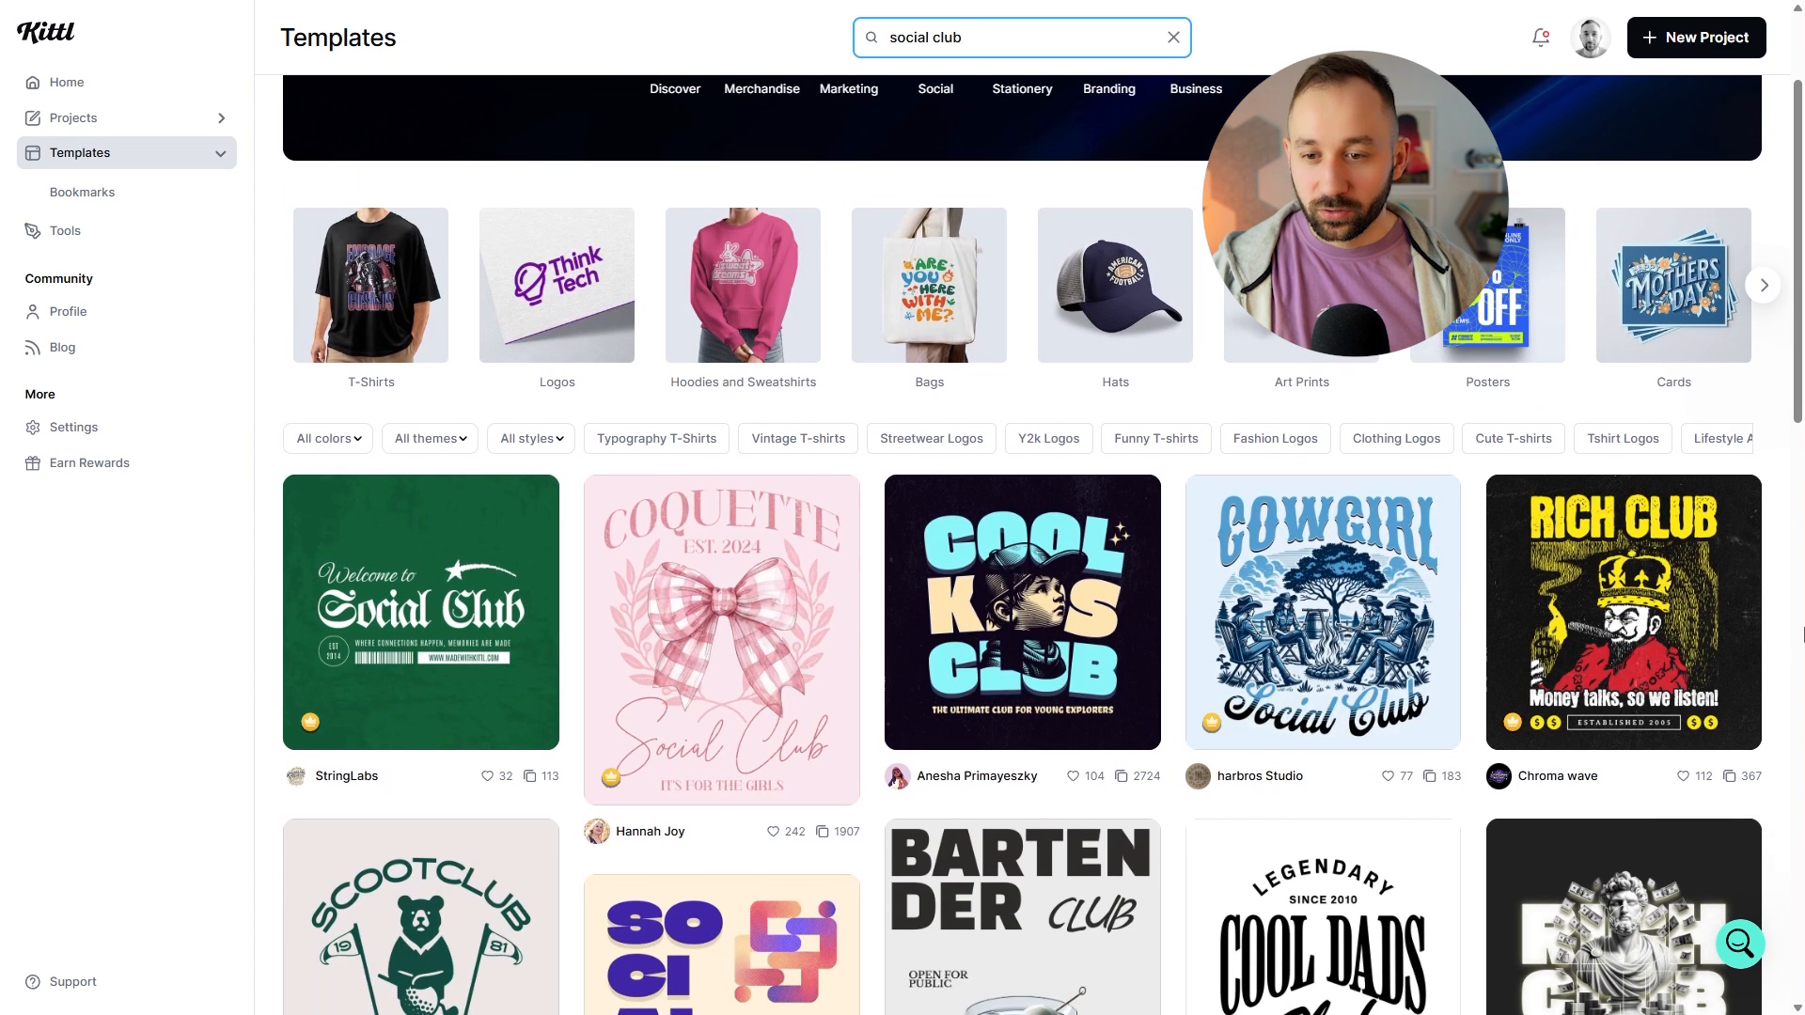
scroll(1798, 634, down, 4)
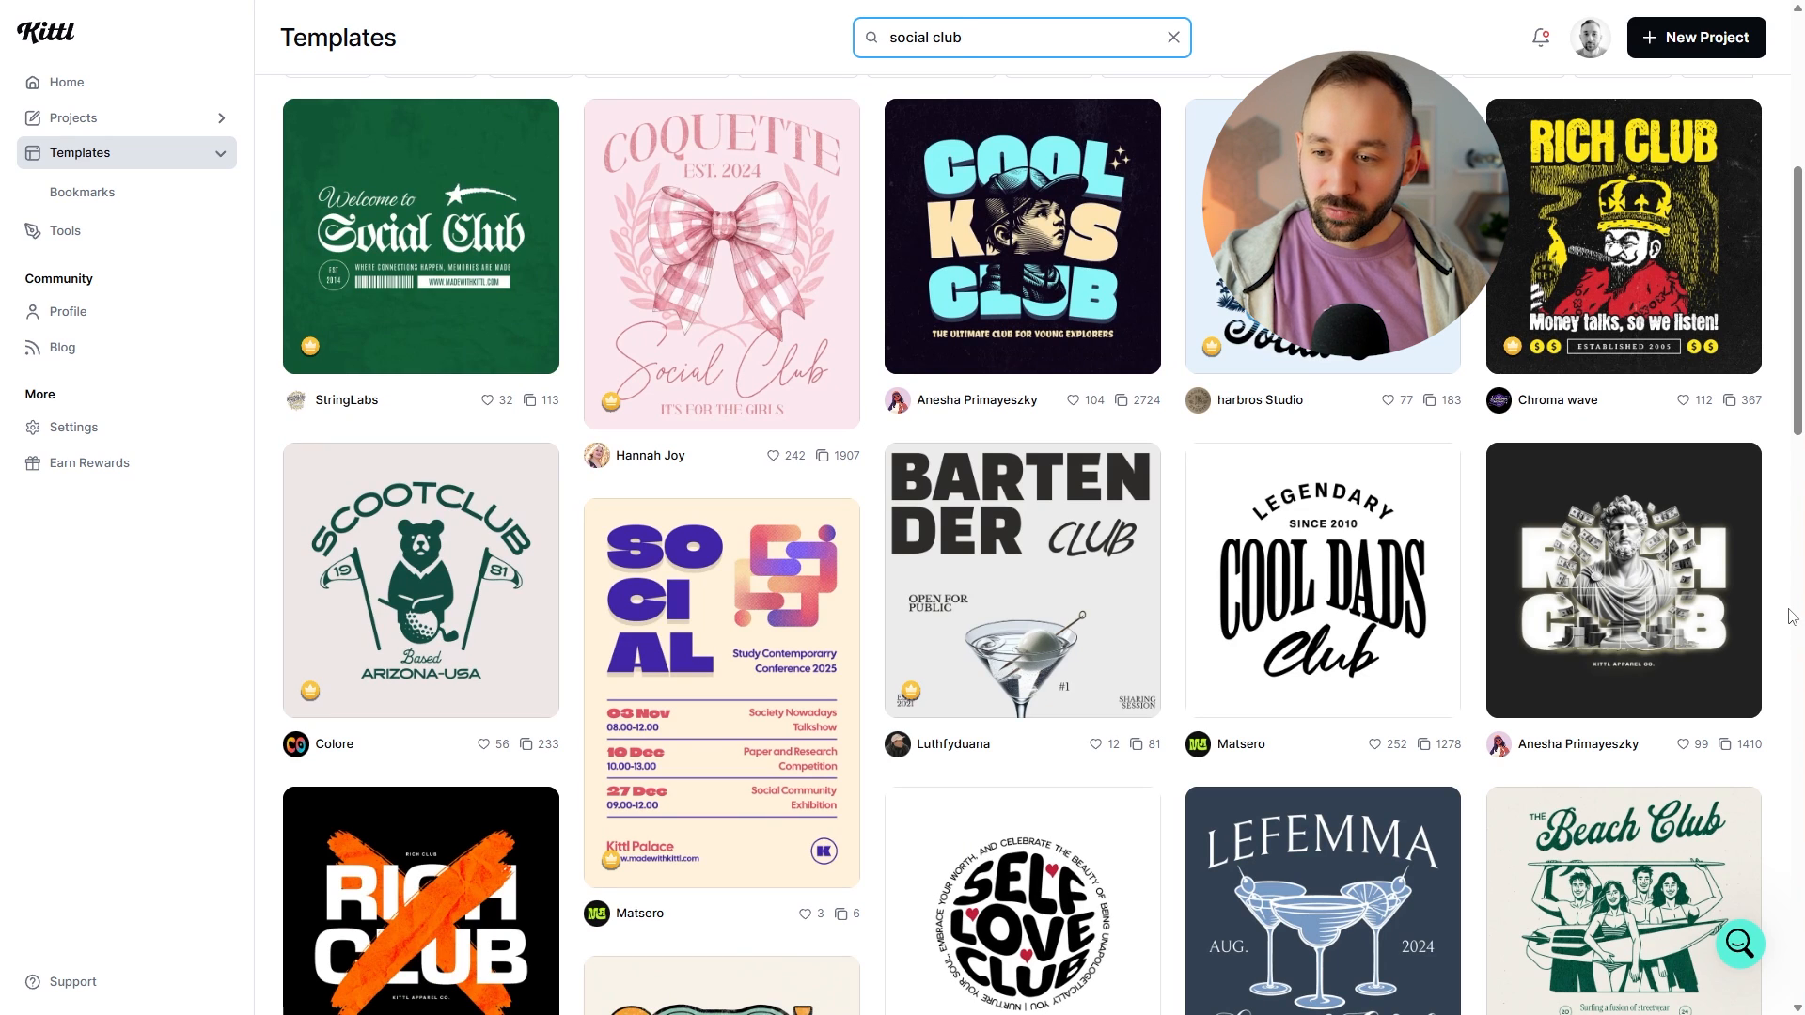
scroll(1792, 616, down, 5)
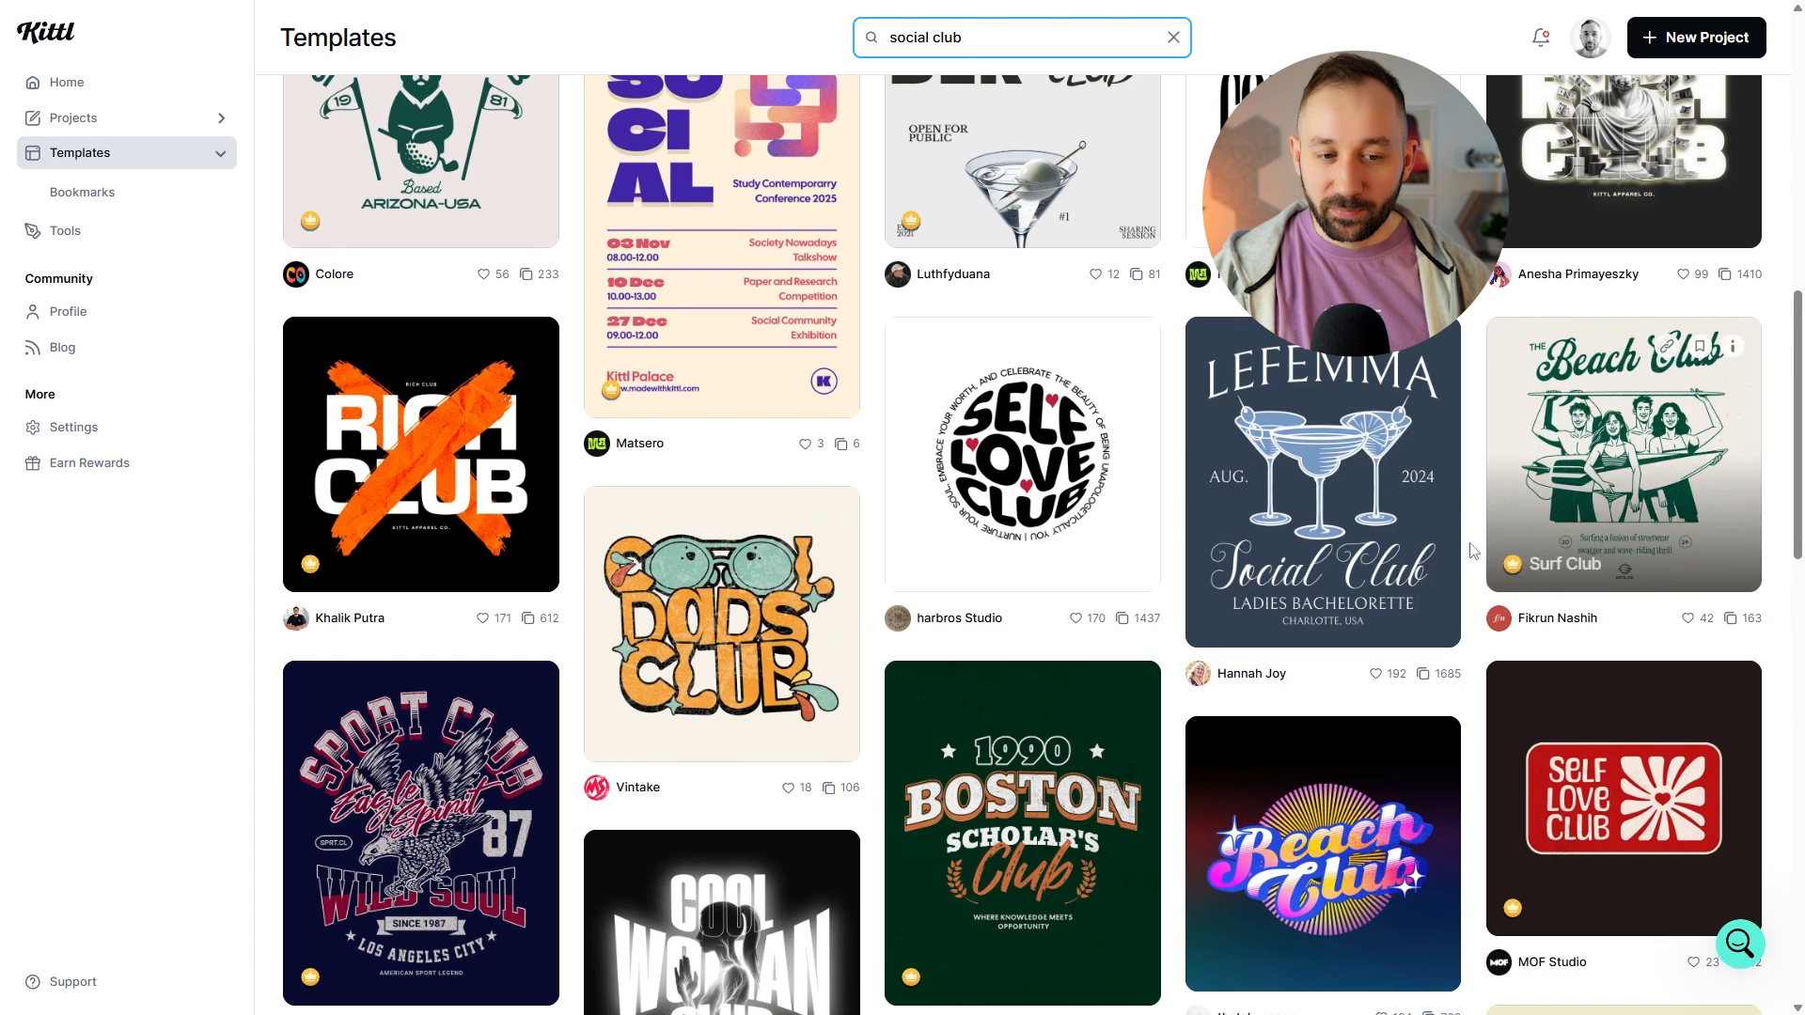
scroll(1381, 569, up, 7)
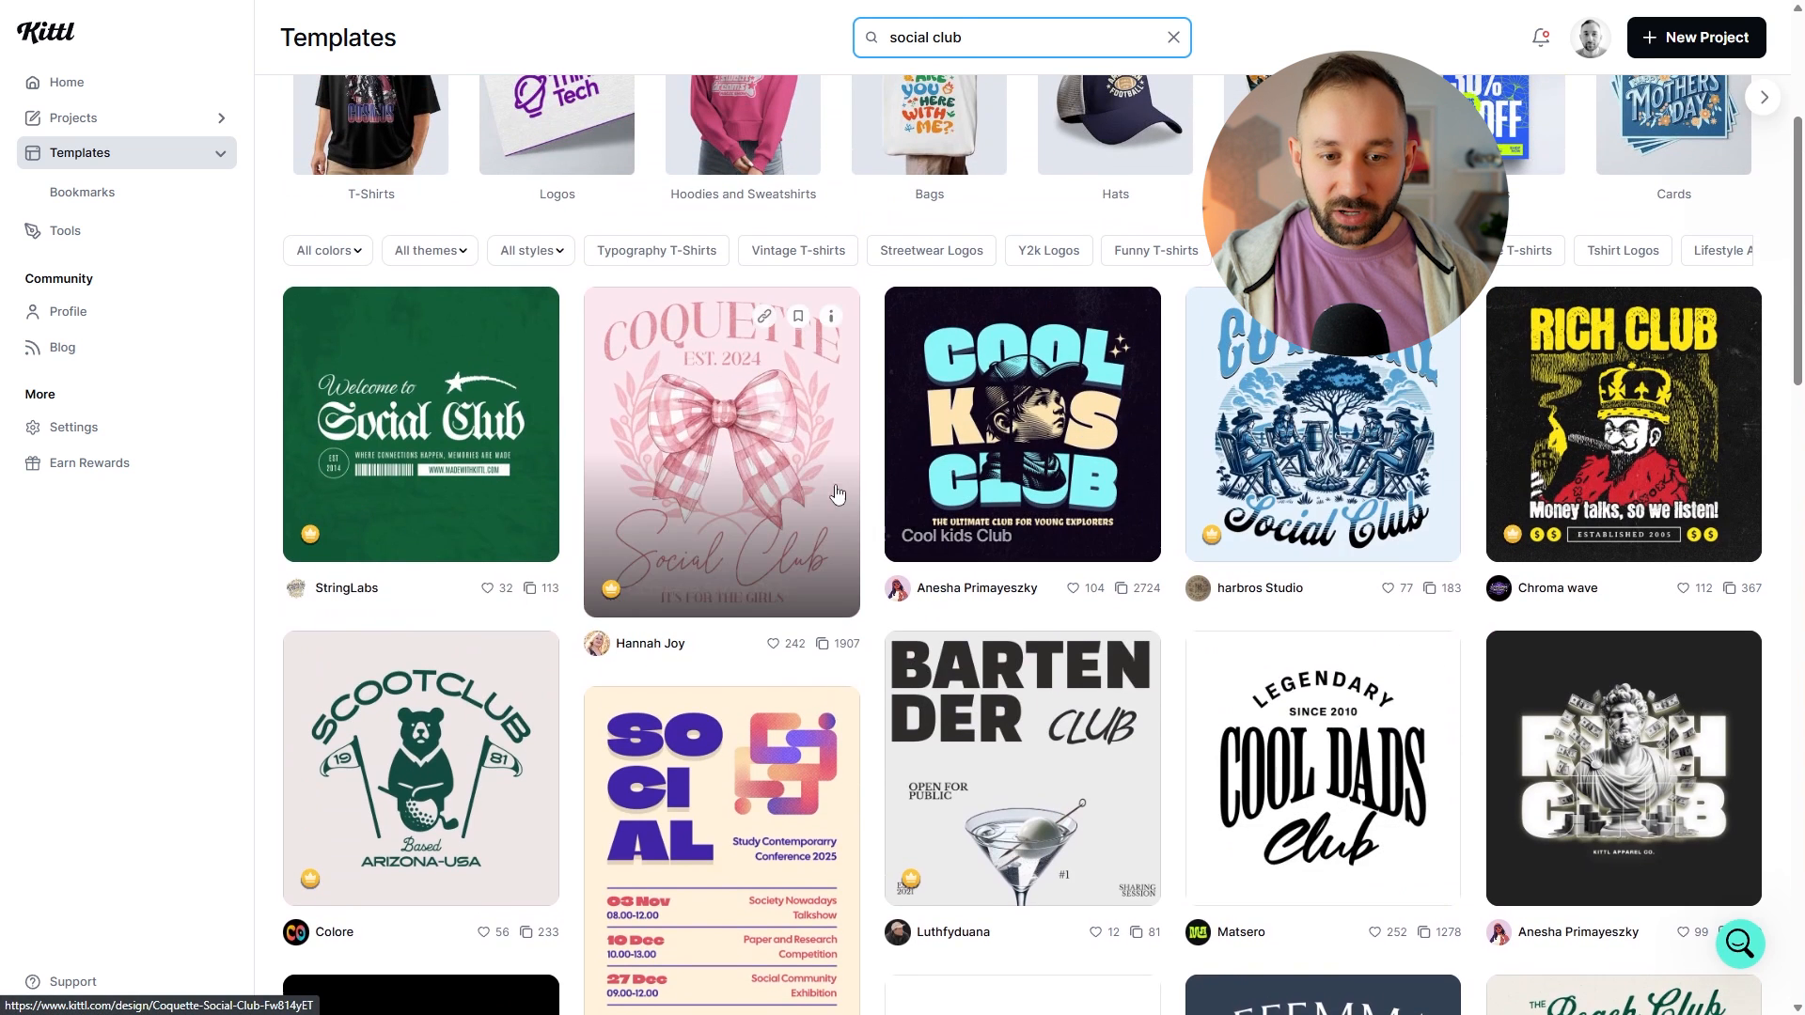
scroll(761, 548, up, 1)
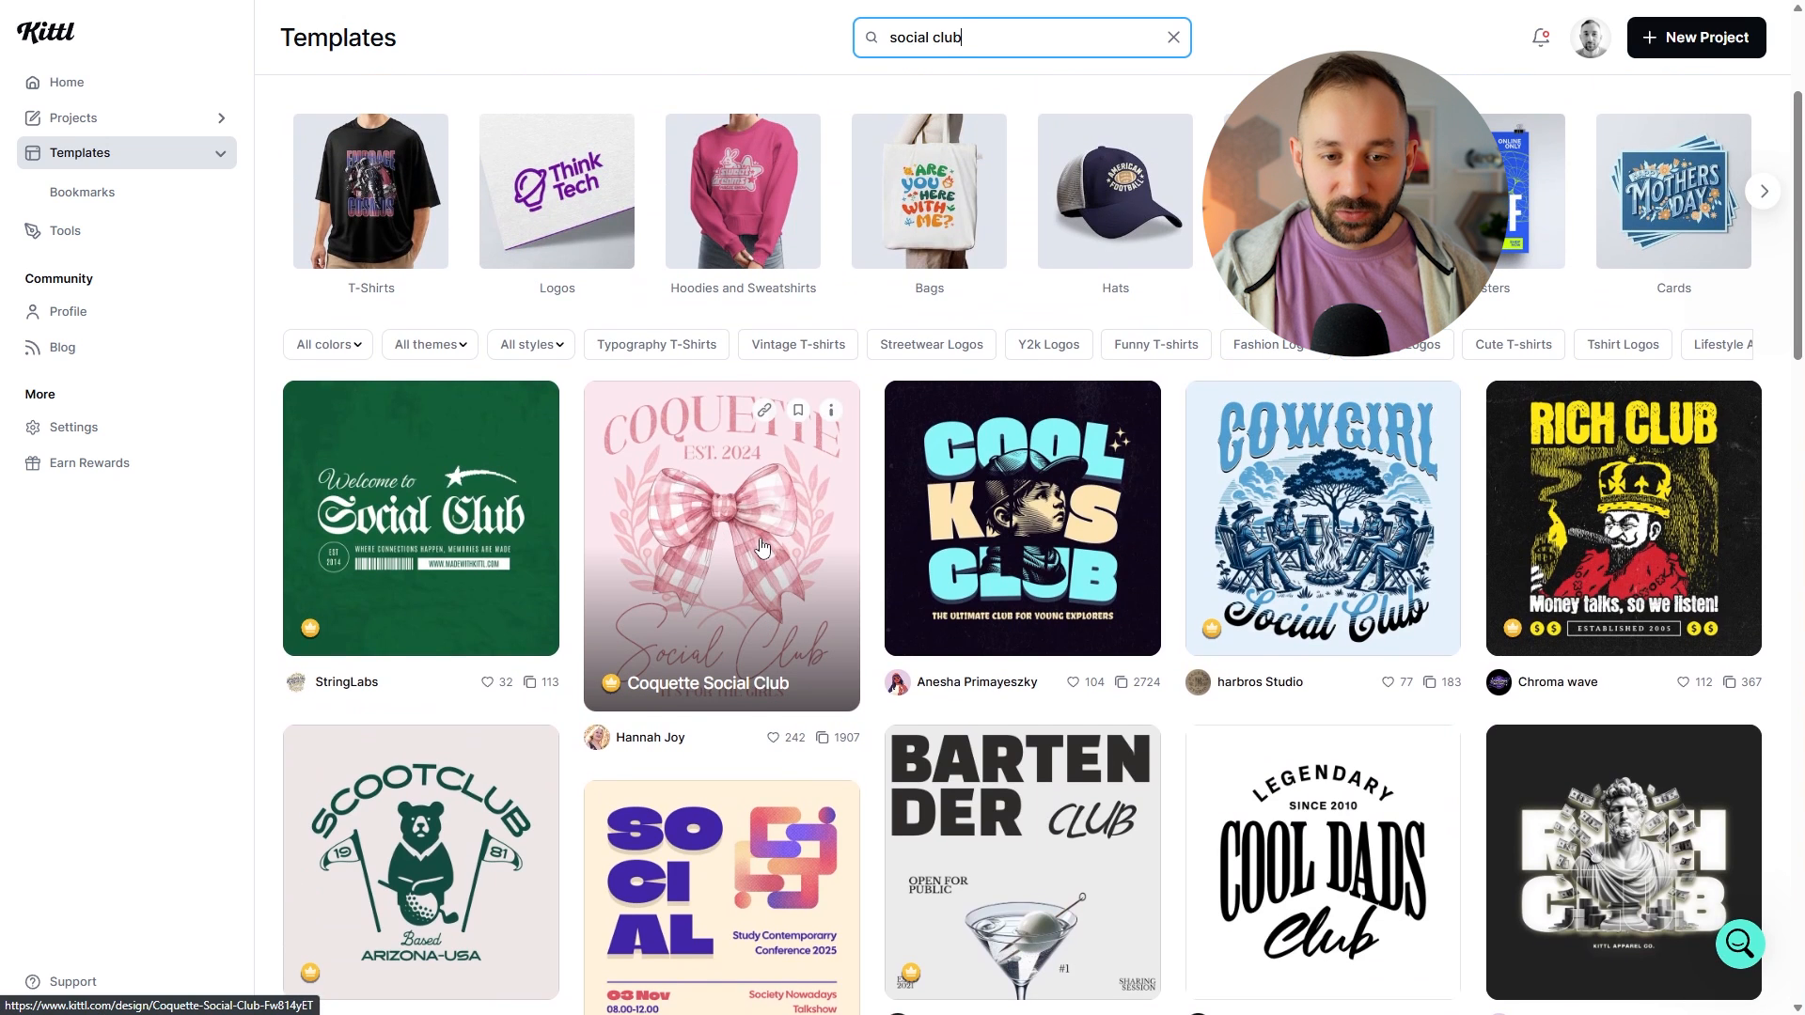
click(762, 547)
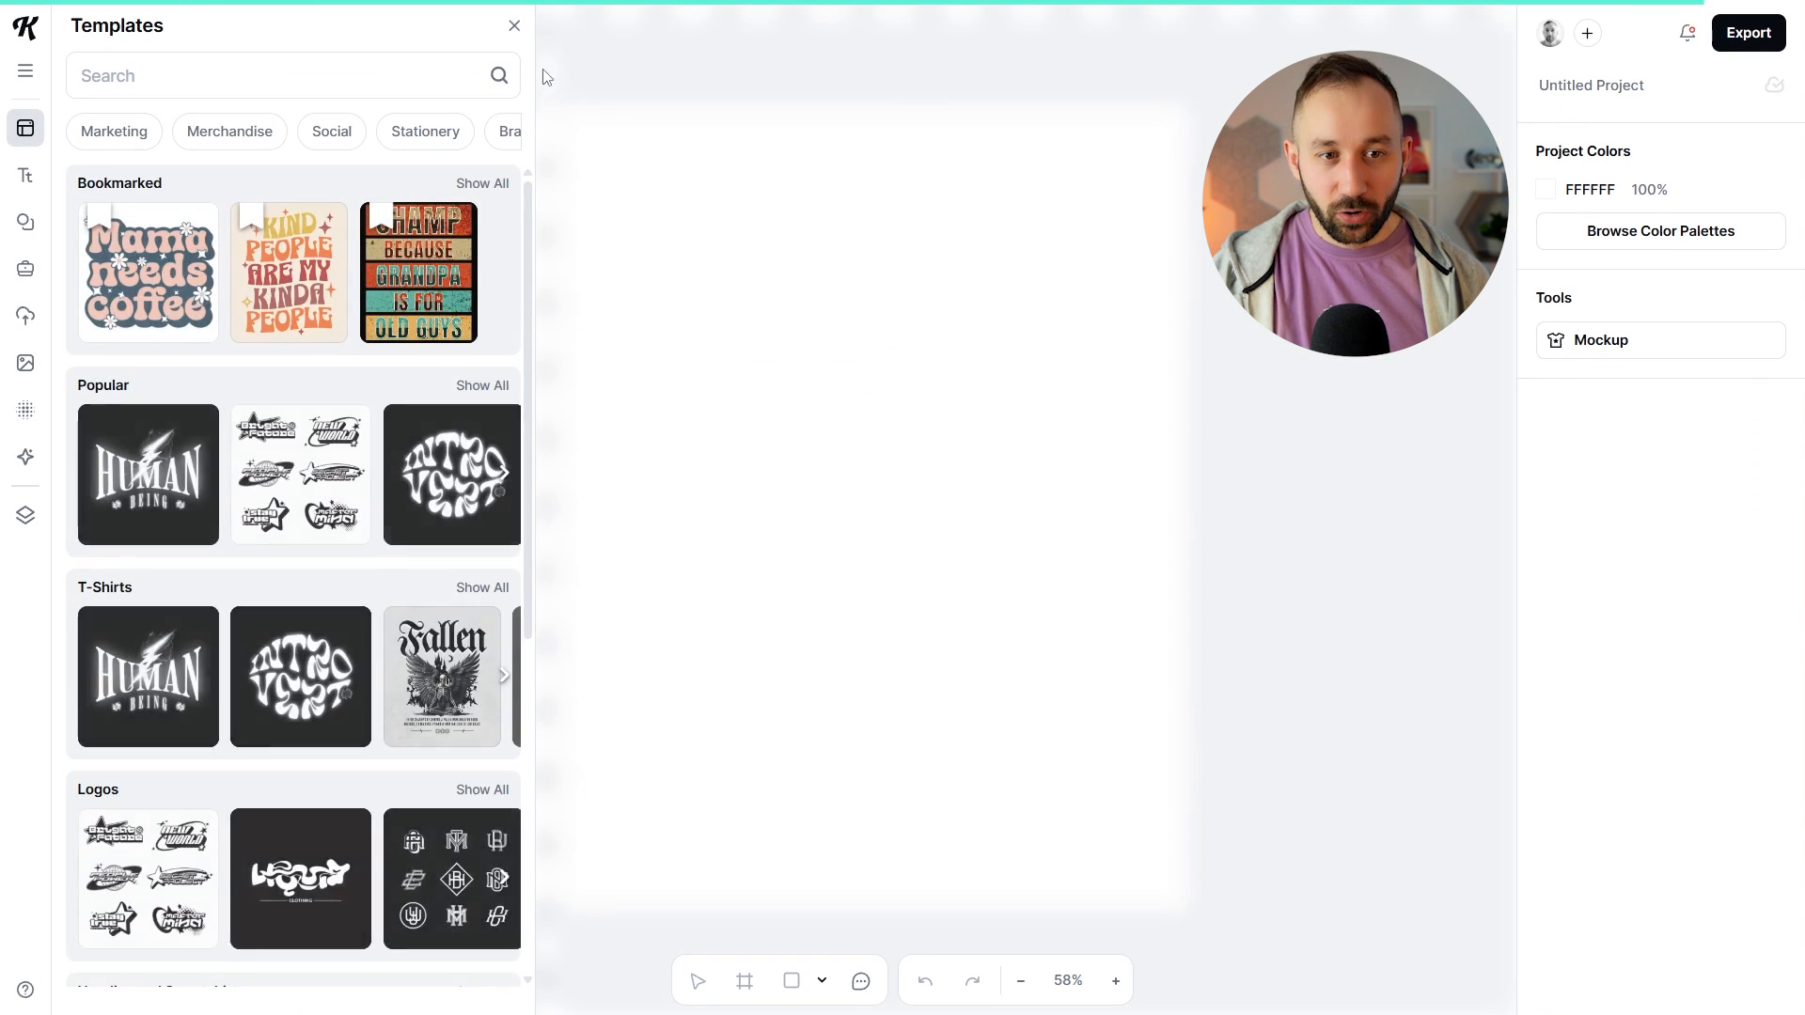
Step: Close the template library and scale the Coquette Social Club artboard down to about 2420 × 2904 px
click(515, 27)
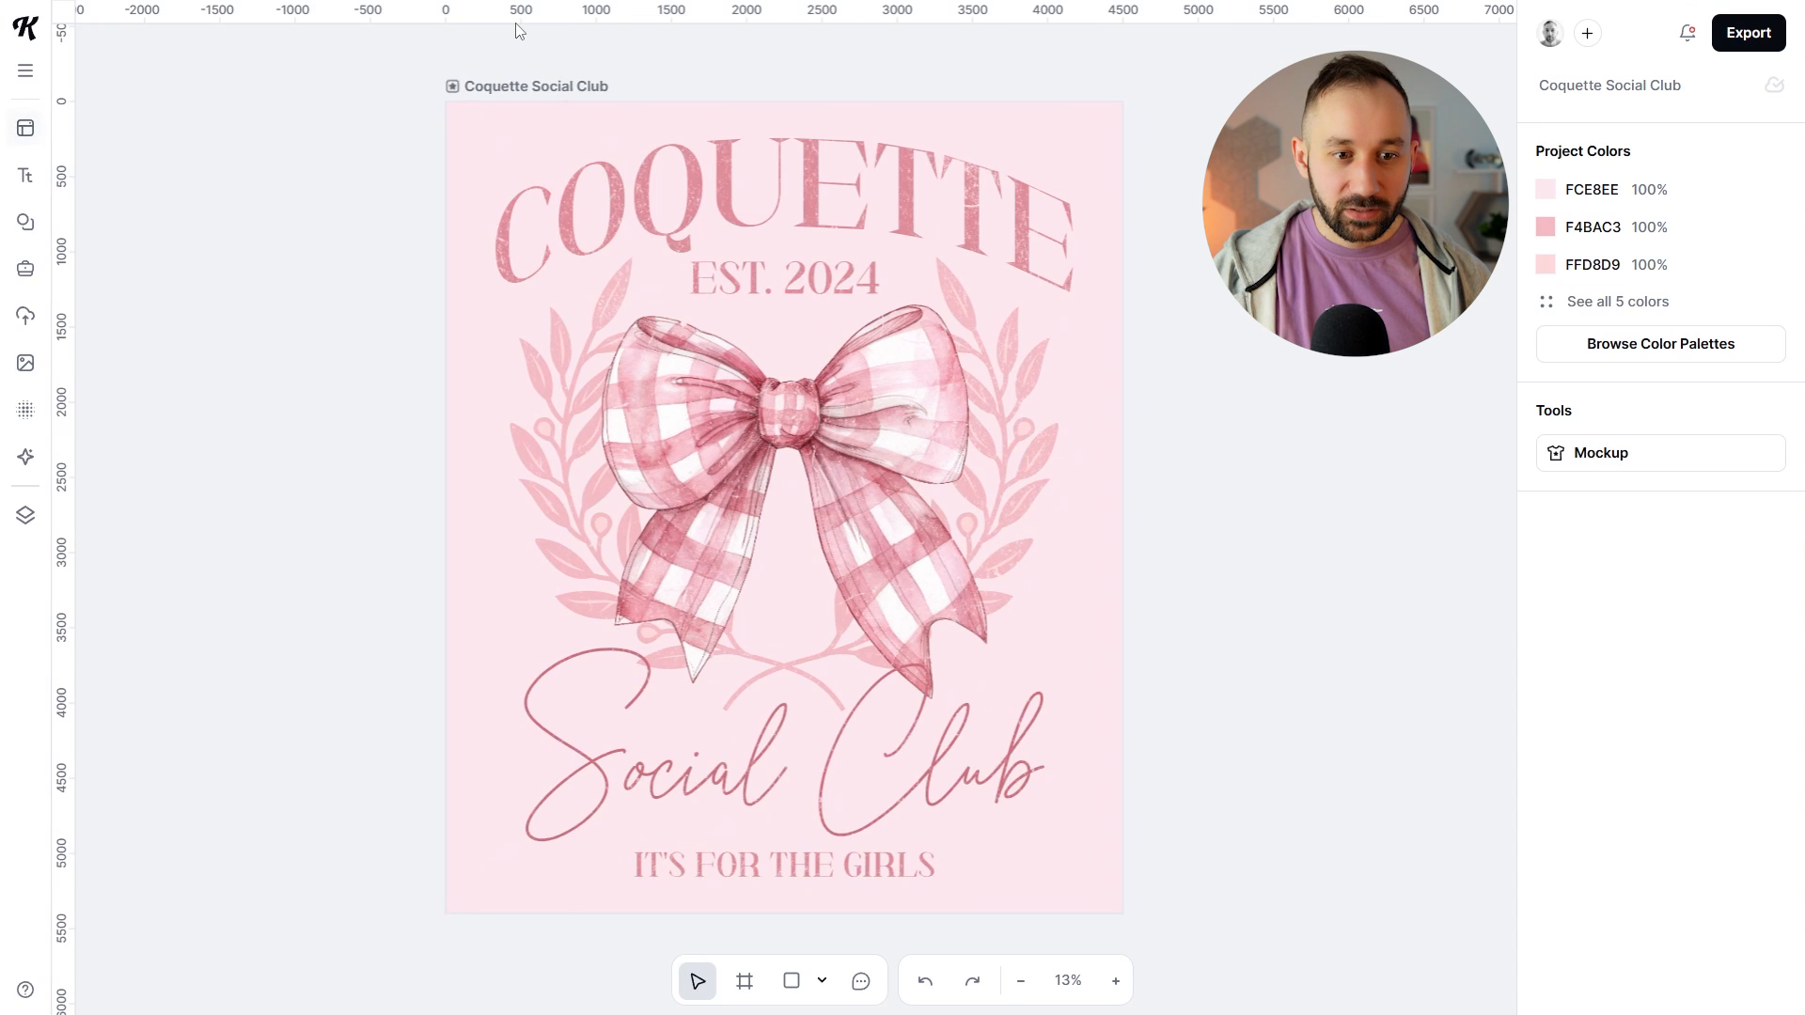
click(537, 87)
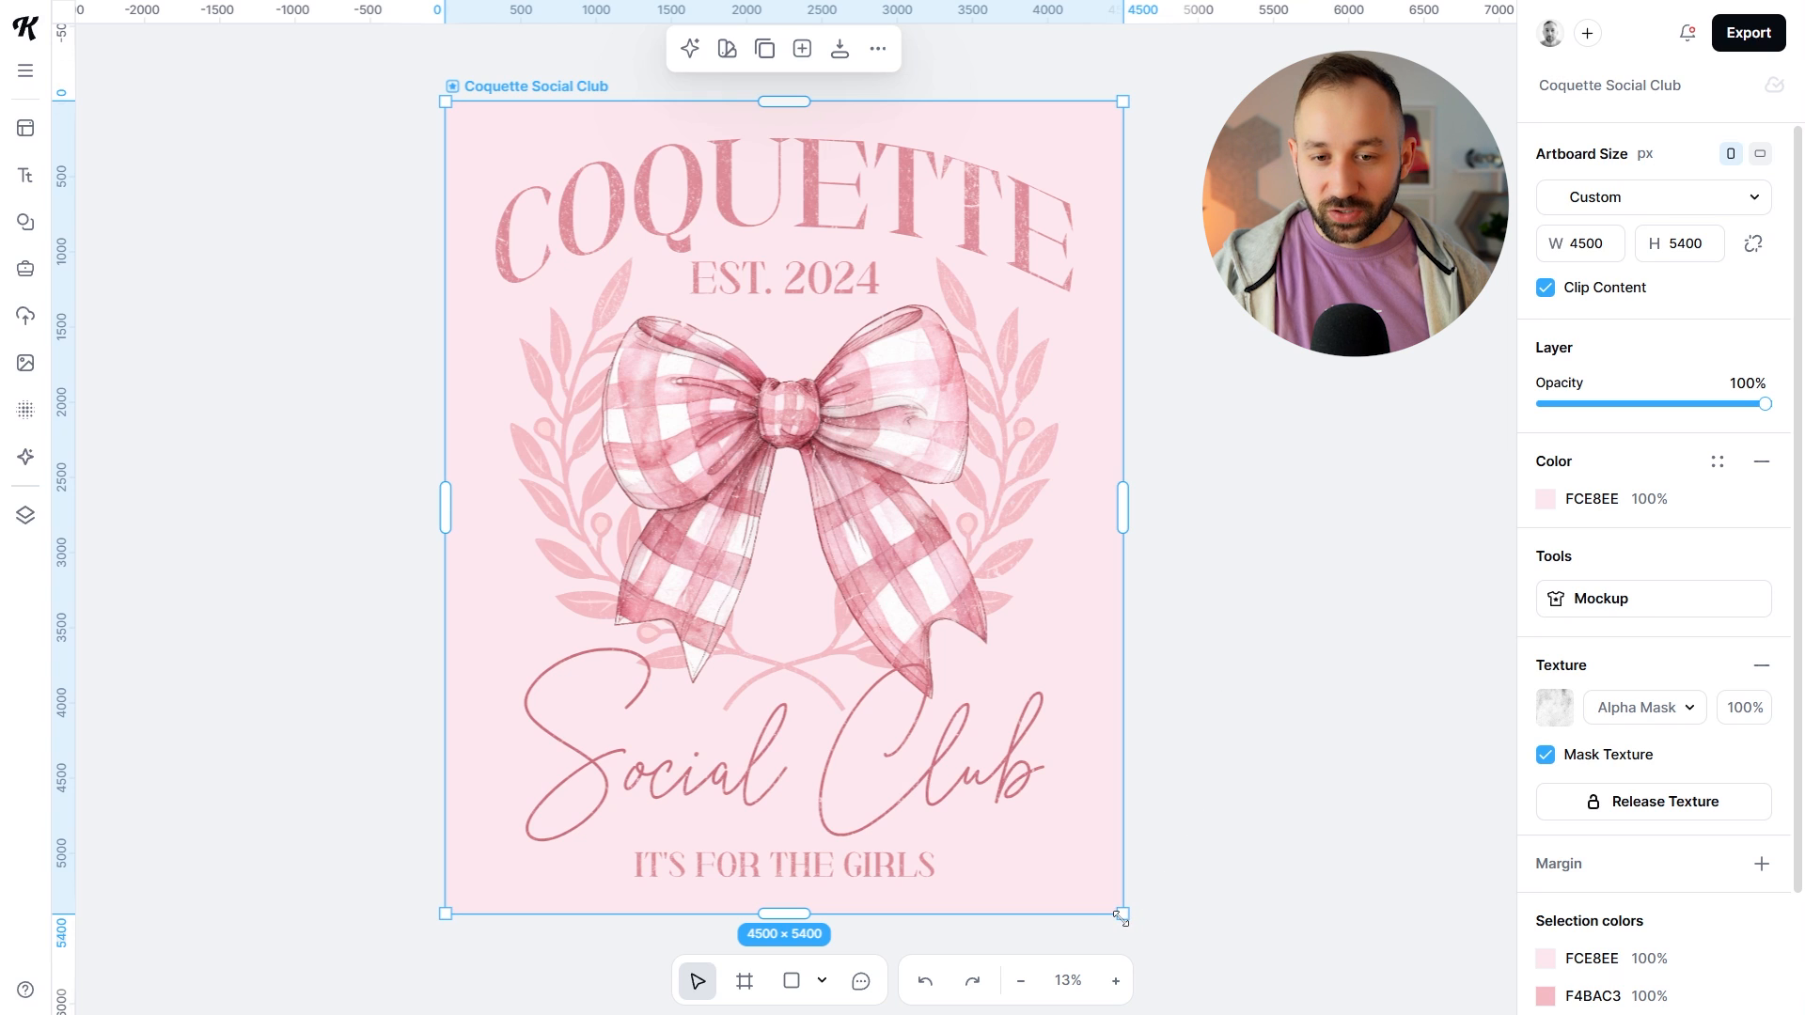
drag(1120, 917, 811, 538)
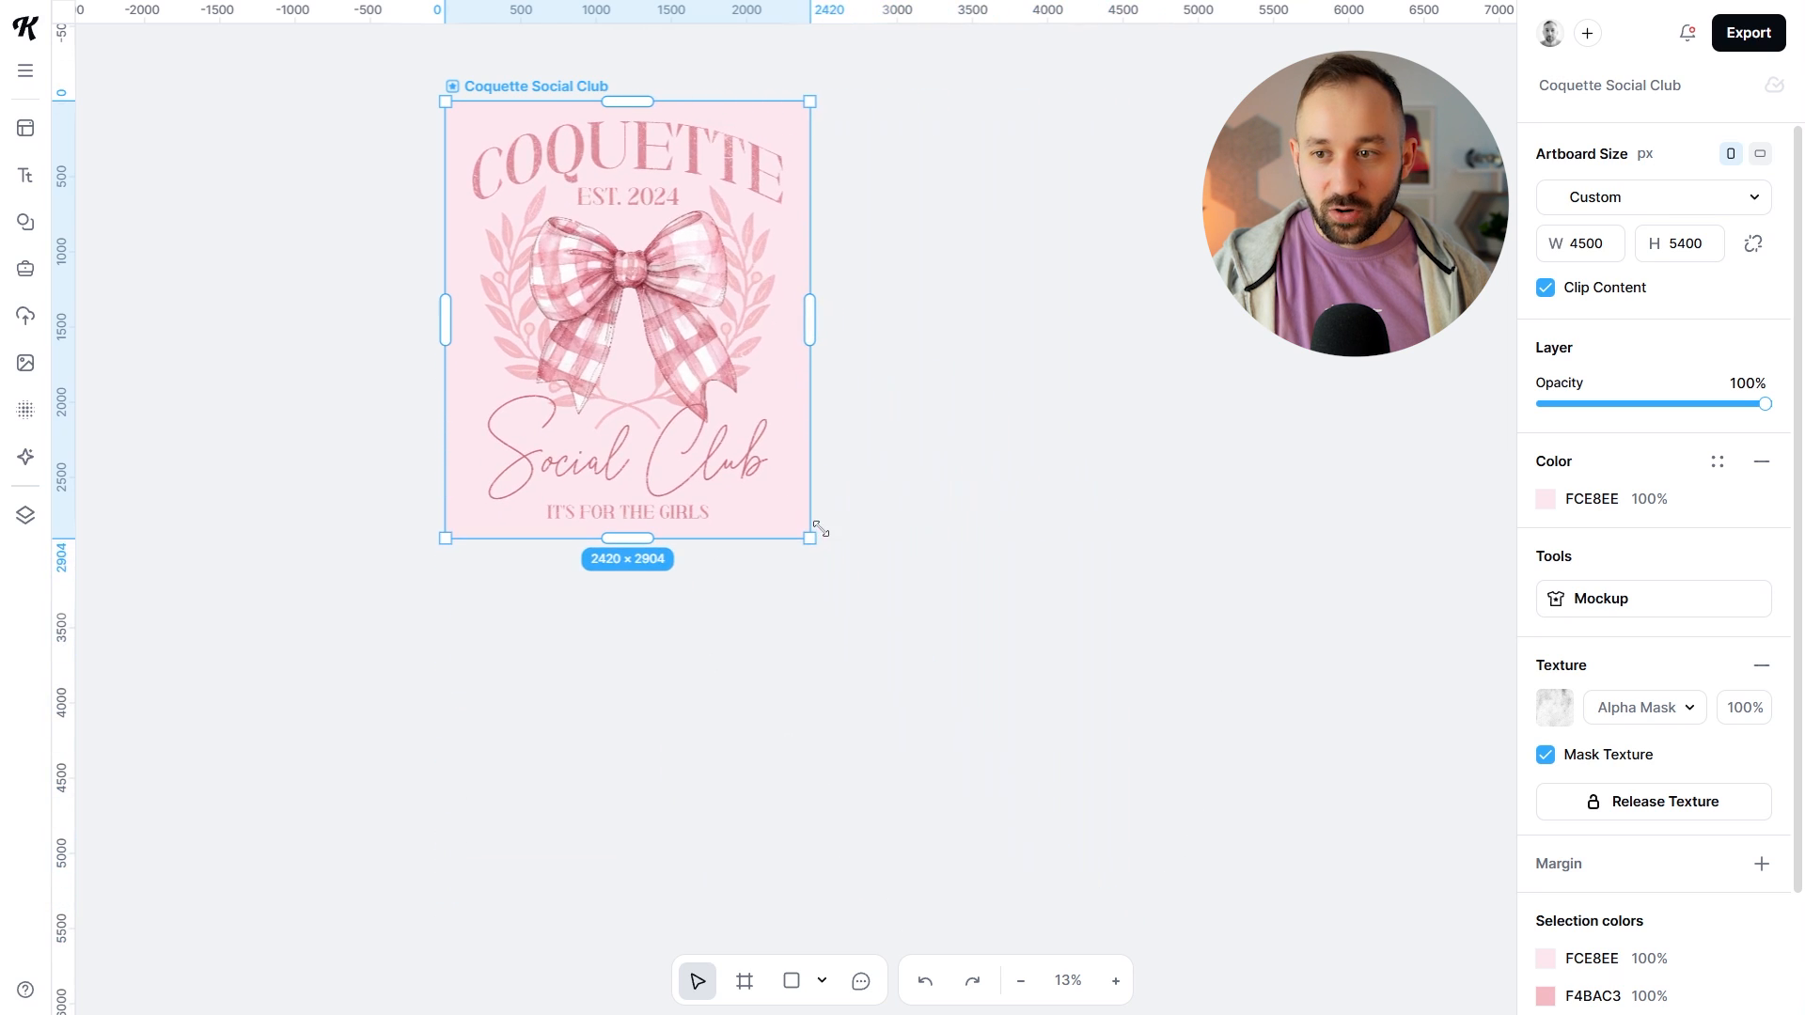
Step: Lock the artboard's proportions and set its width to 4500 px
click(1751, 246)
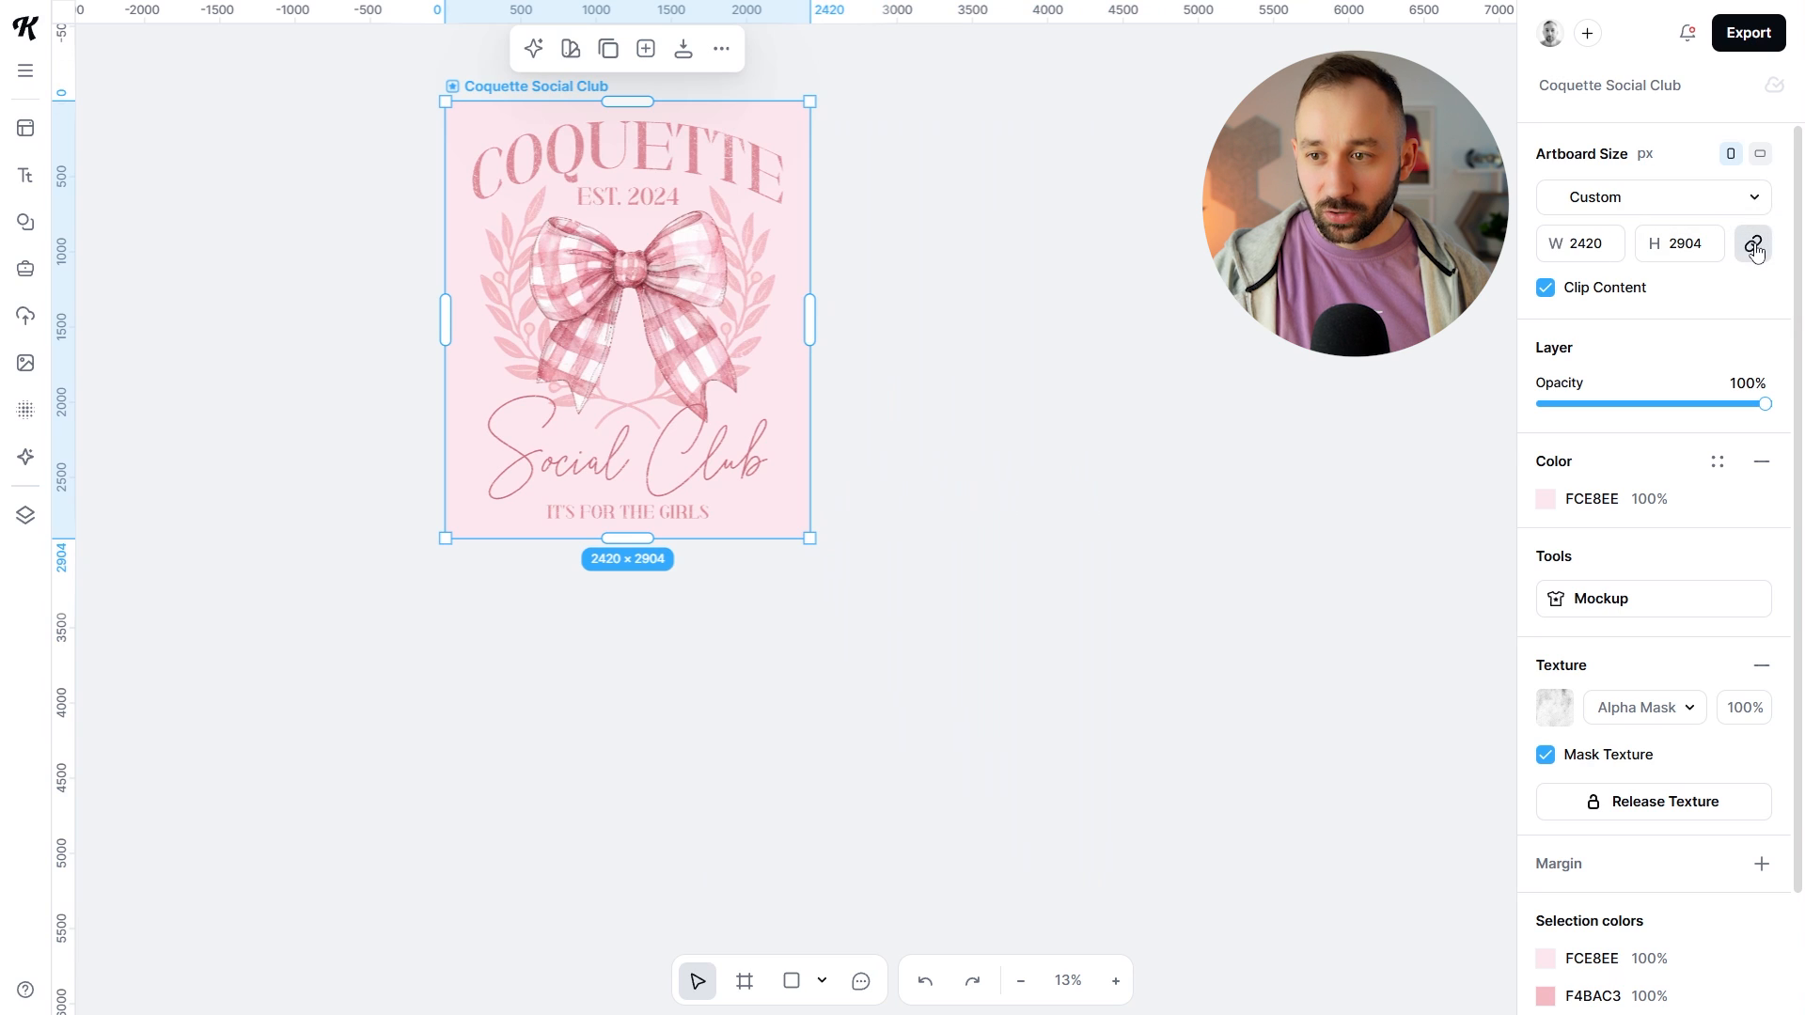
click(1601, 243)
text(45)
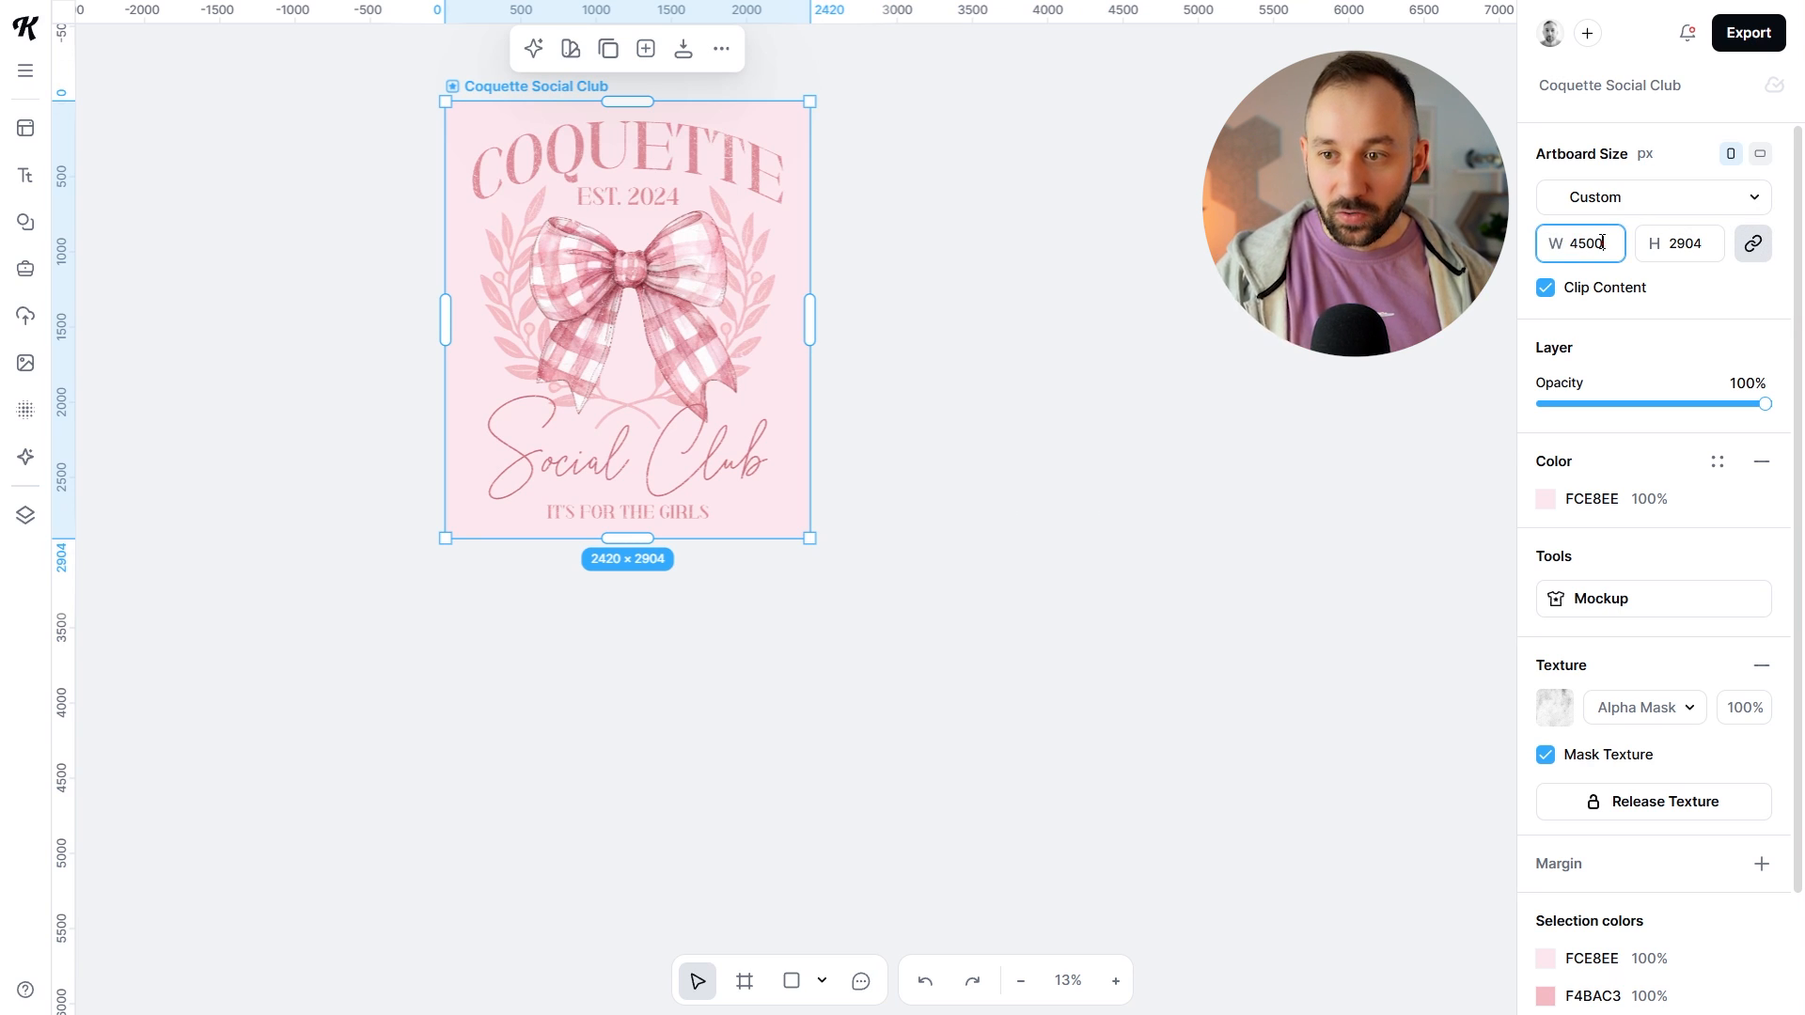
text(00)
key(Return)
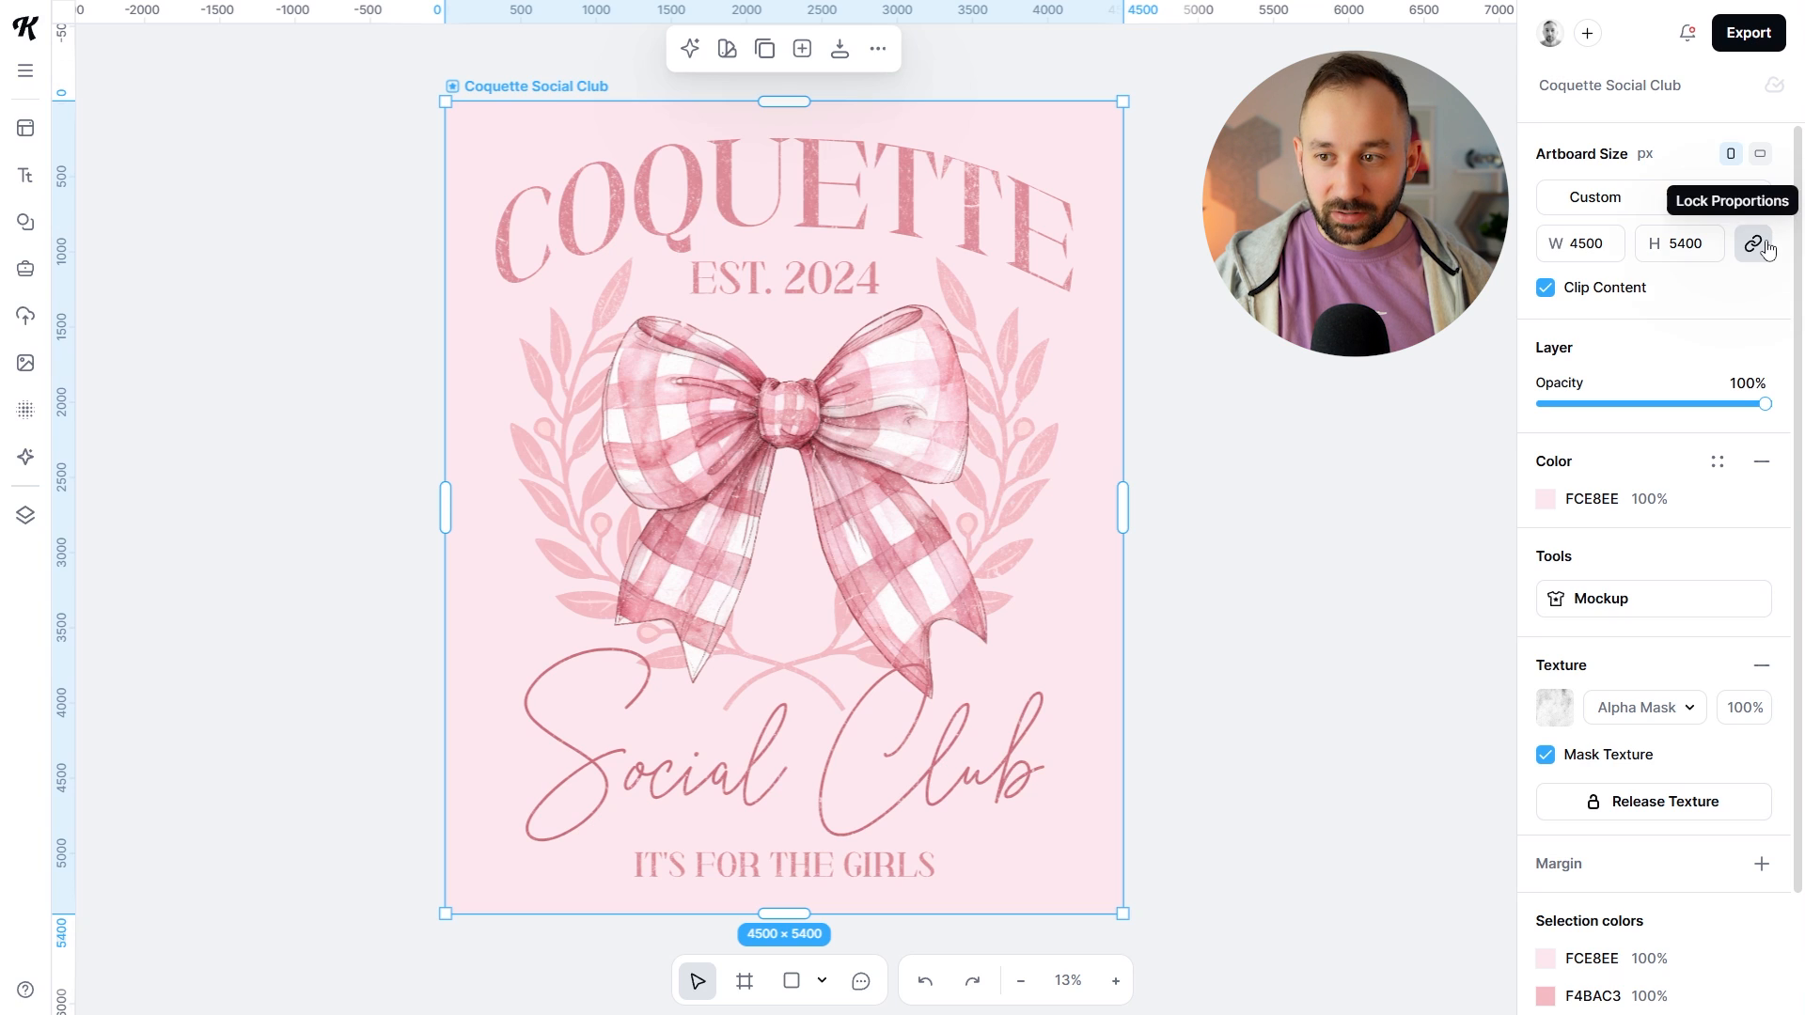
Step: Undo the last artboard resize and set its size to 4500 × 5400 px with the proportions unlocked
click(925, 980)
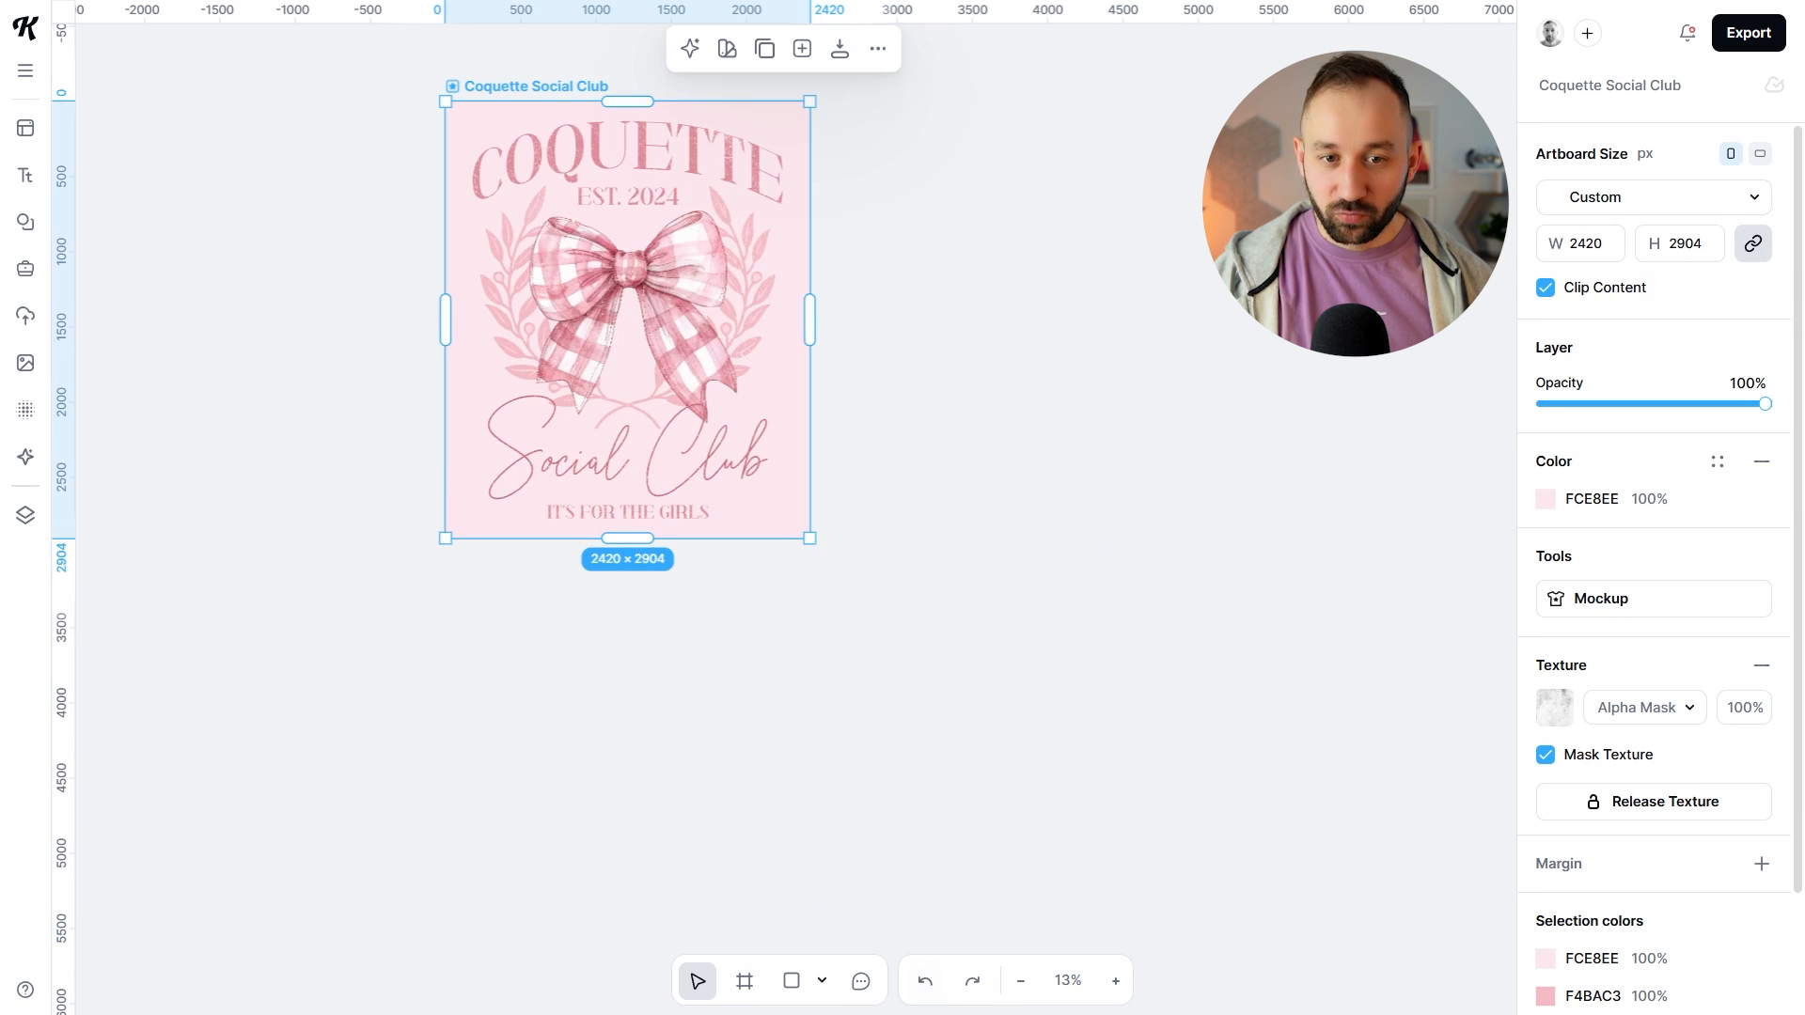
click(1752, 242)
click(1575, 241)
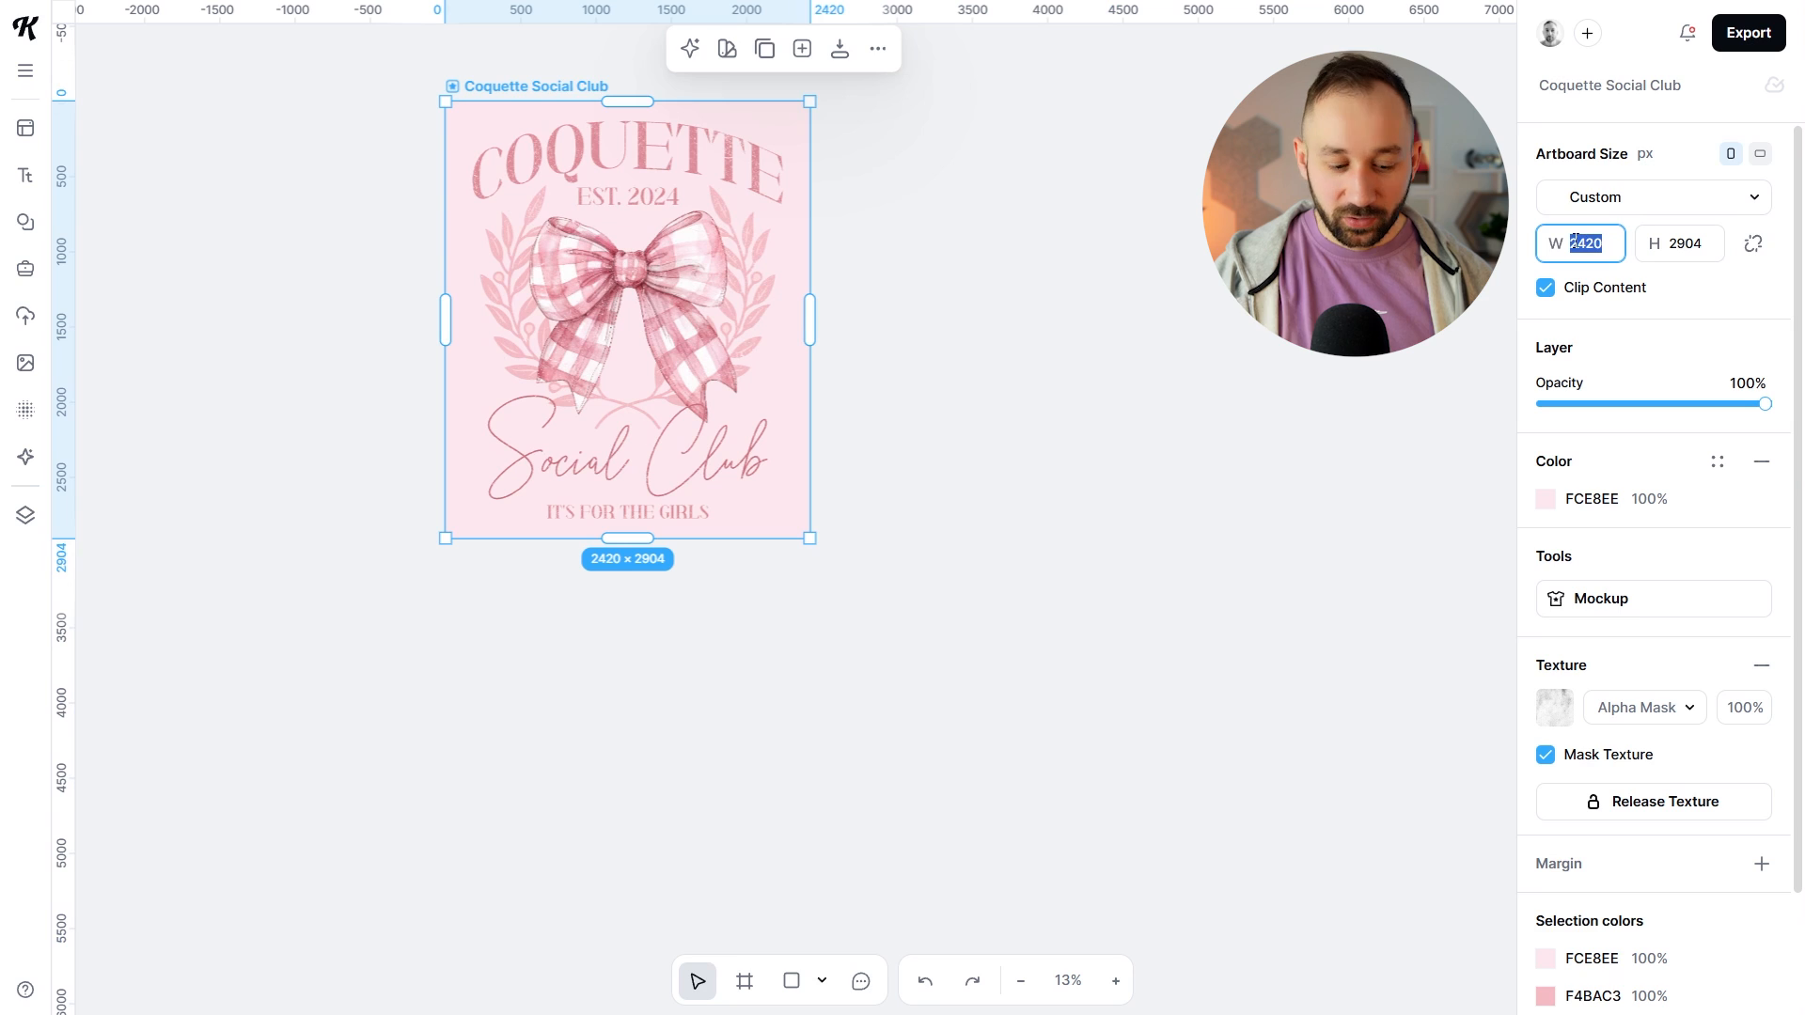
text(4500)
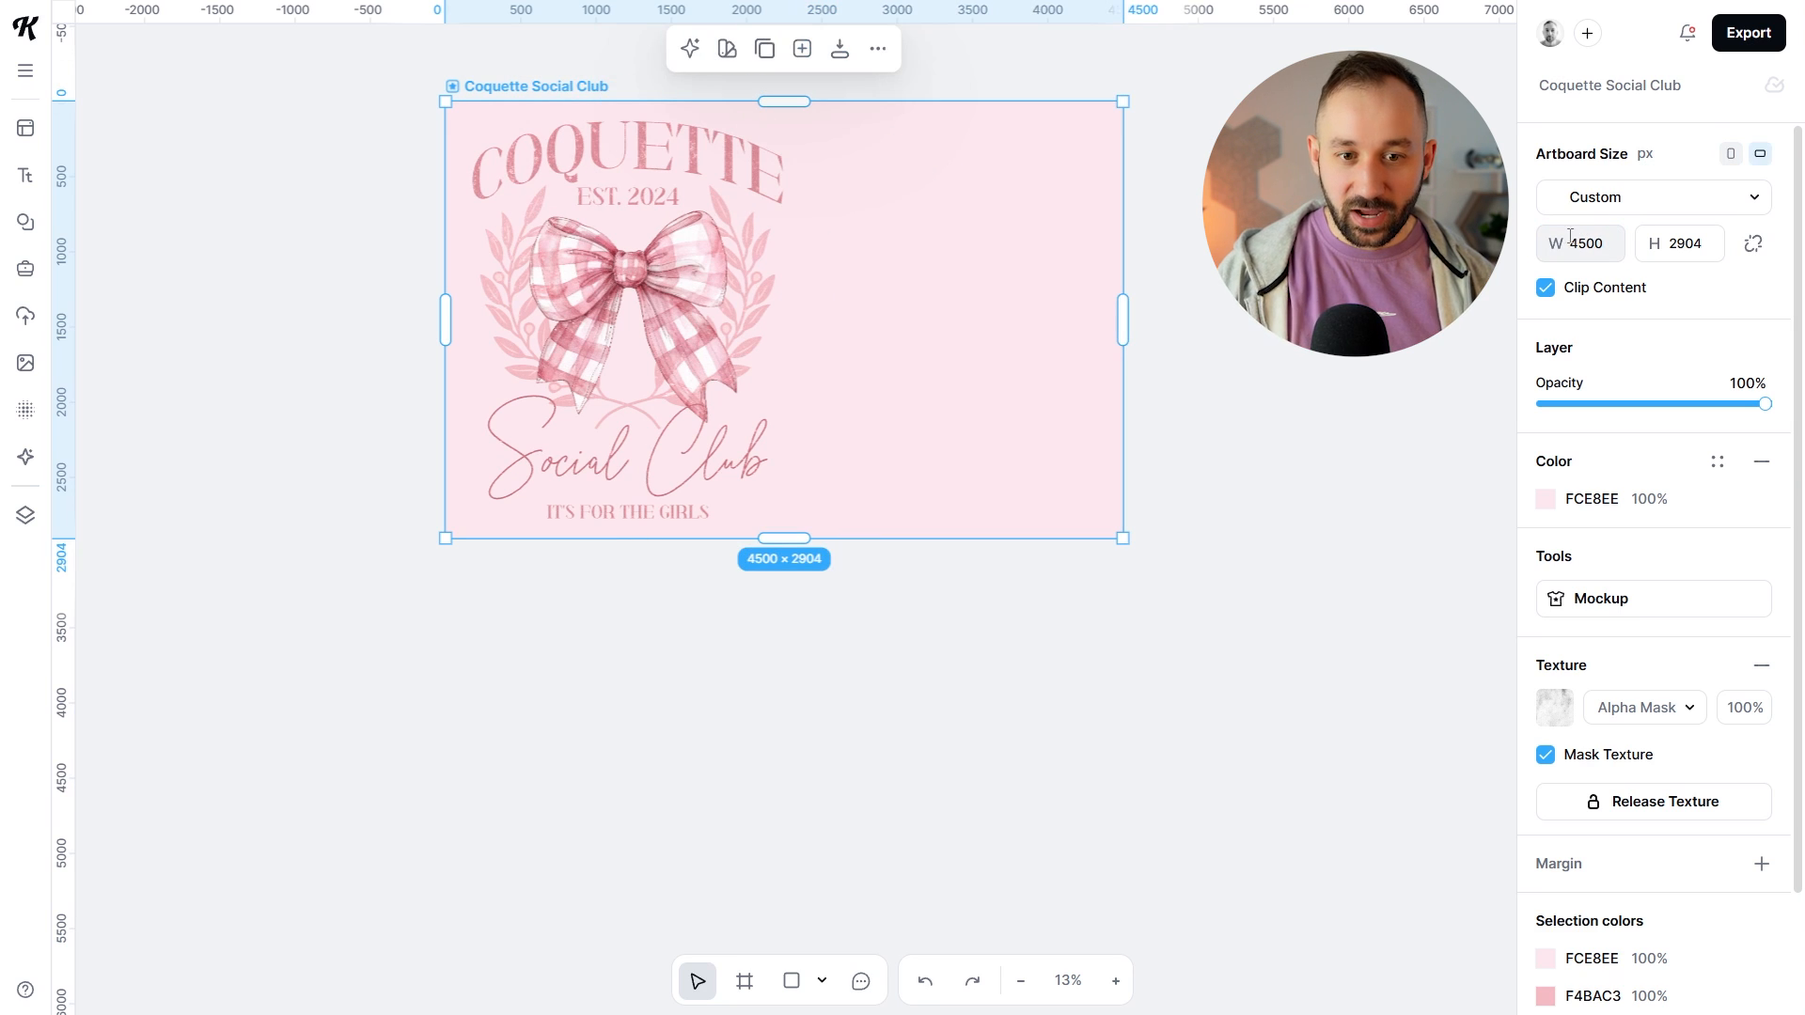
click(1696, 240)
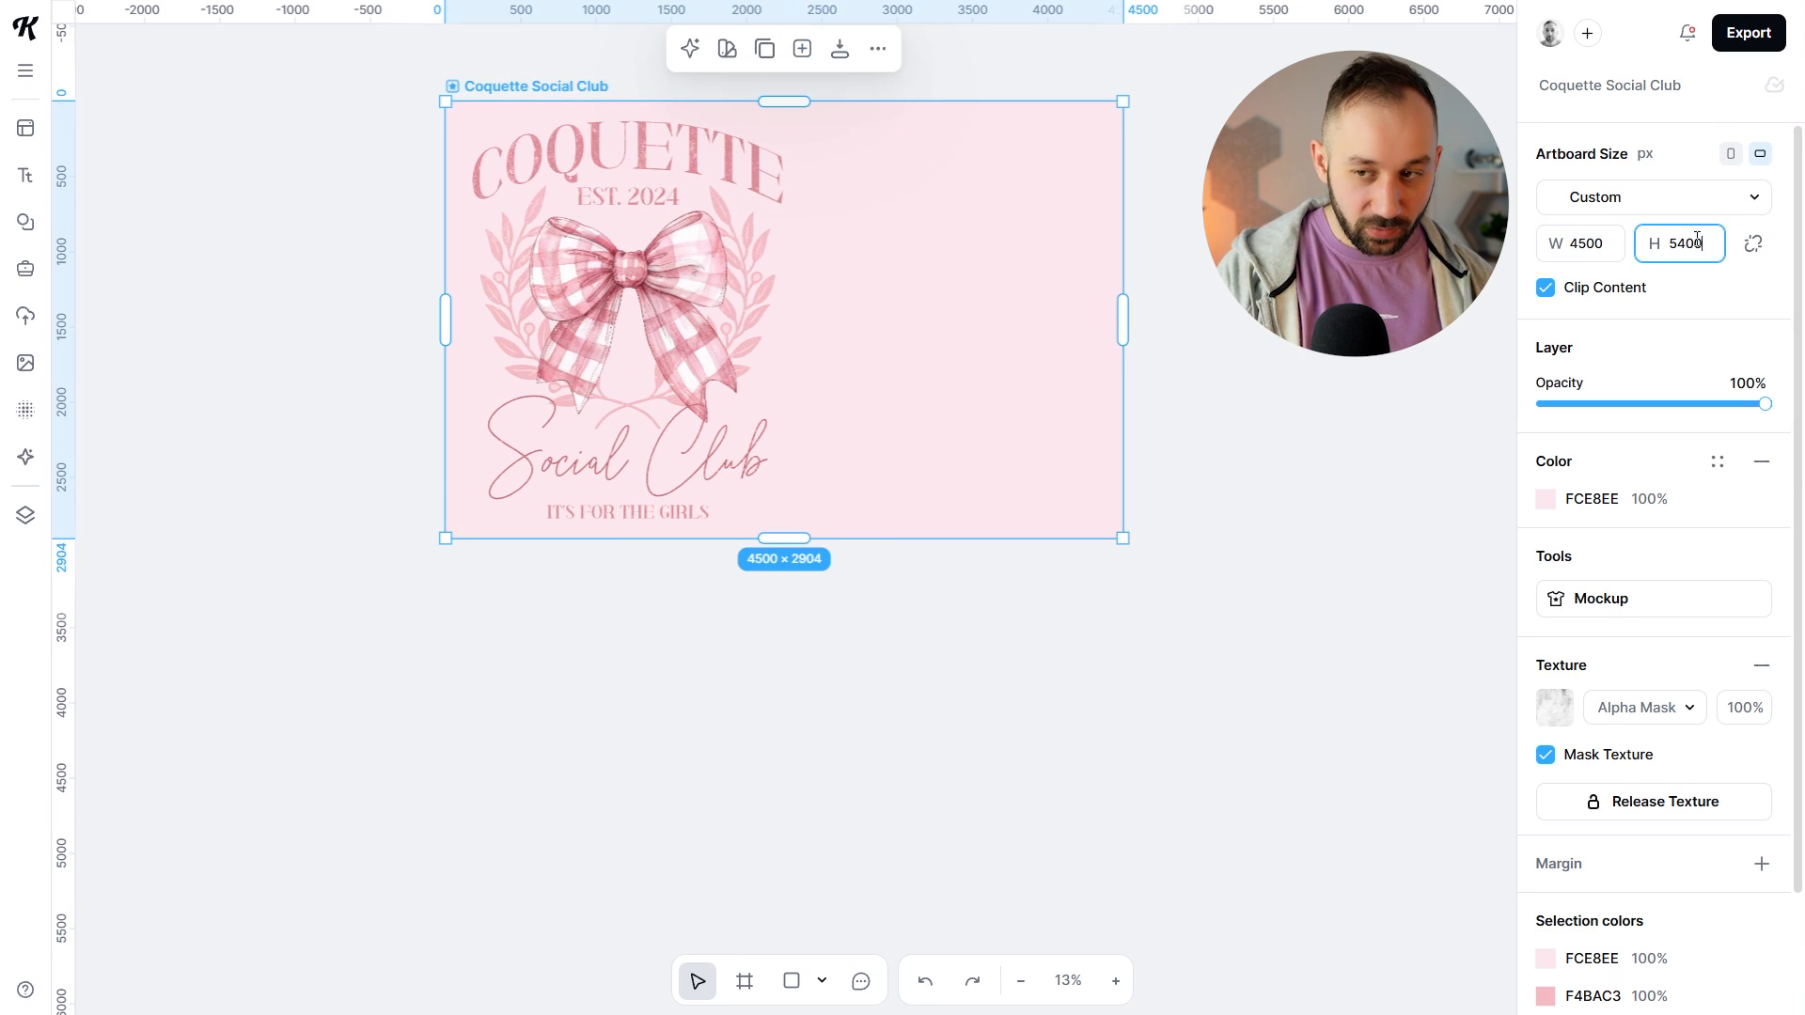
key(Return)
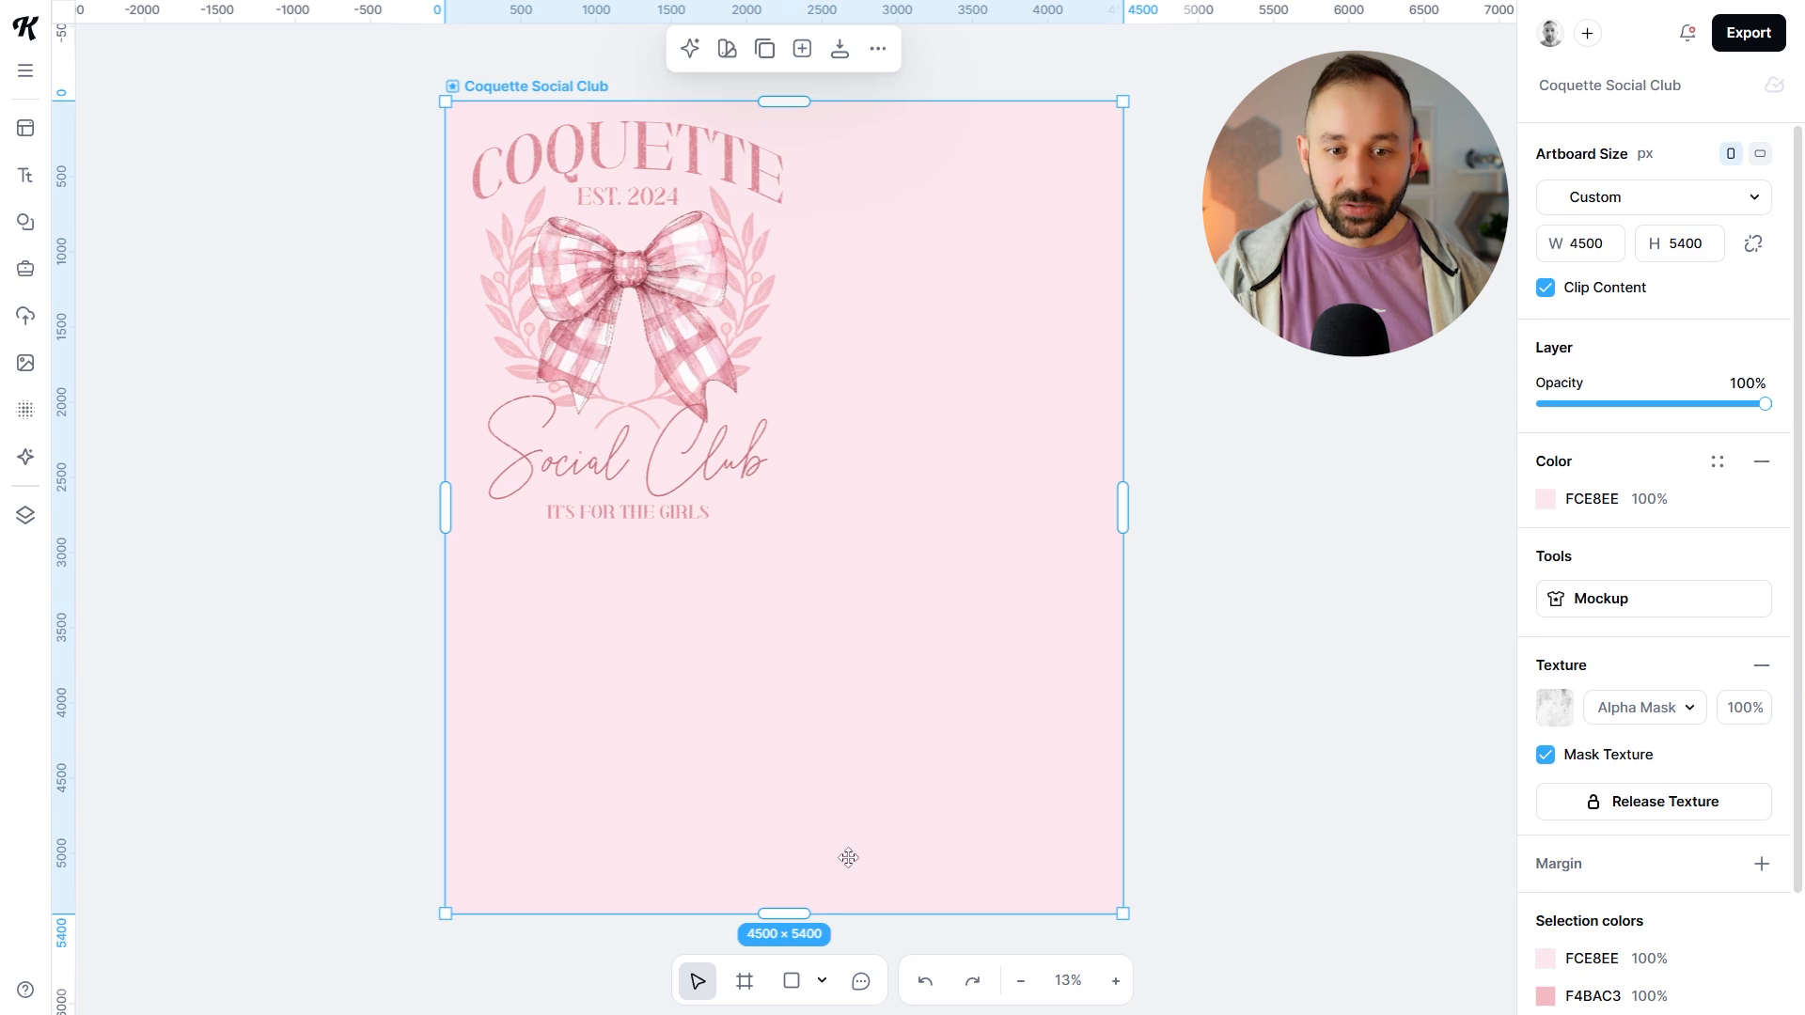
Step: Undo the artboard resizing back to the full-size original design and deselect it
key(ctrl+z)
key(ctrl+shift+z)
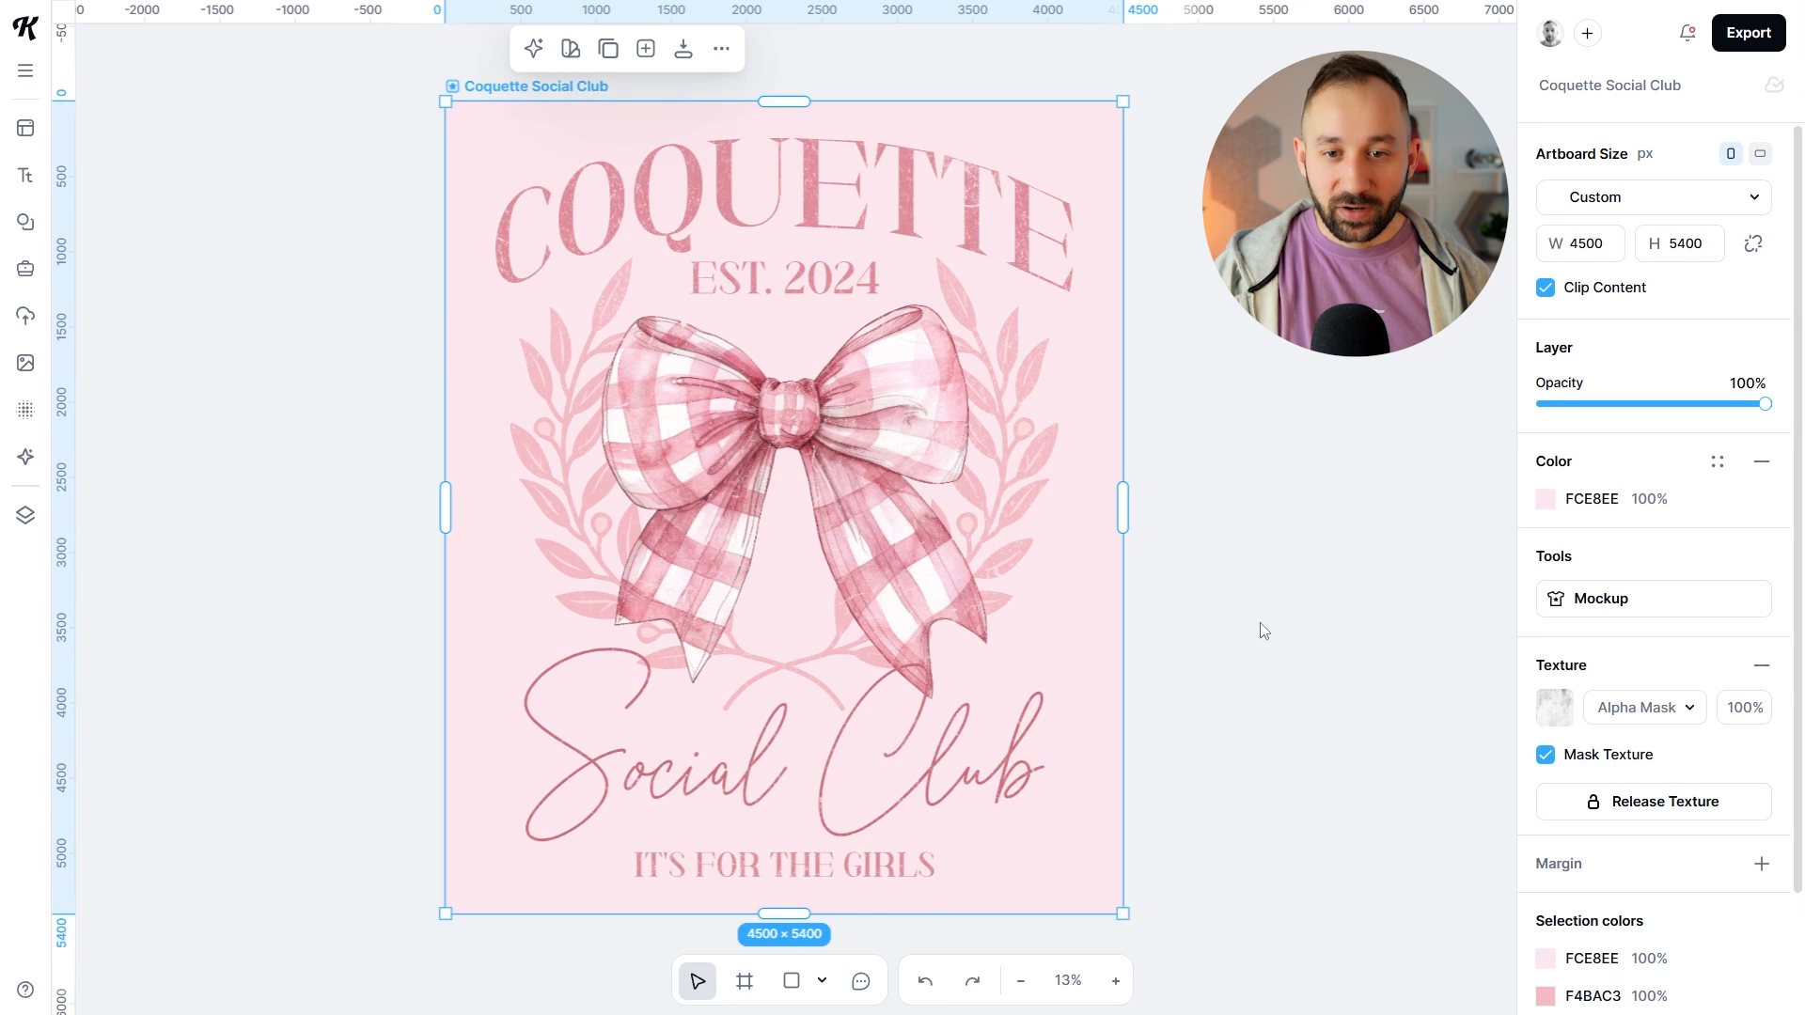
click(1260, 624)
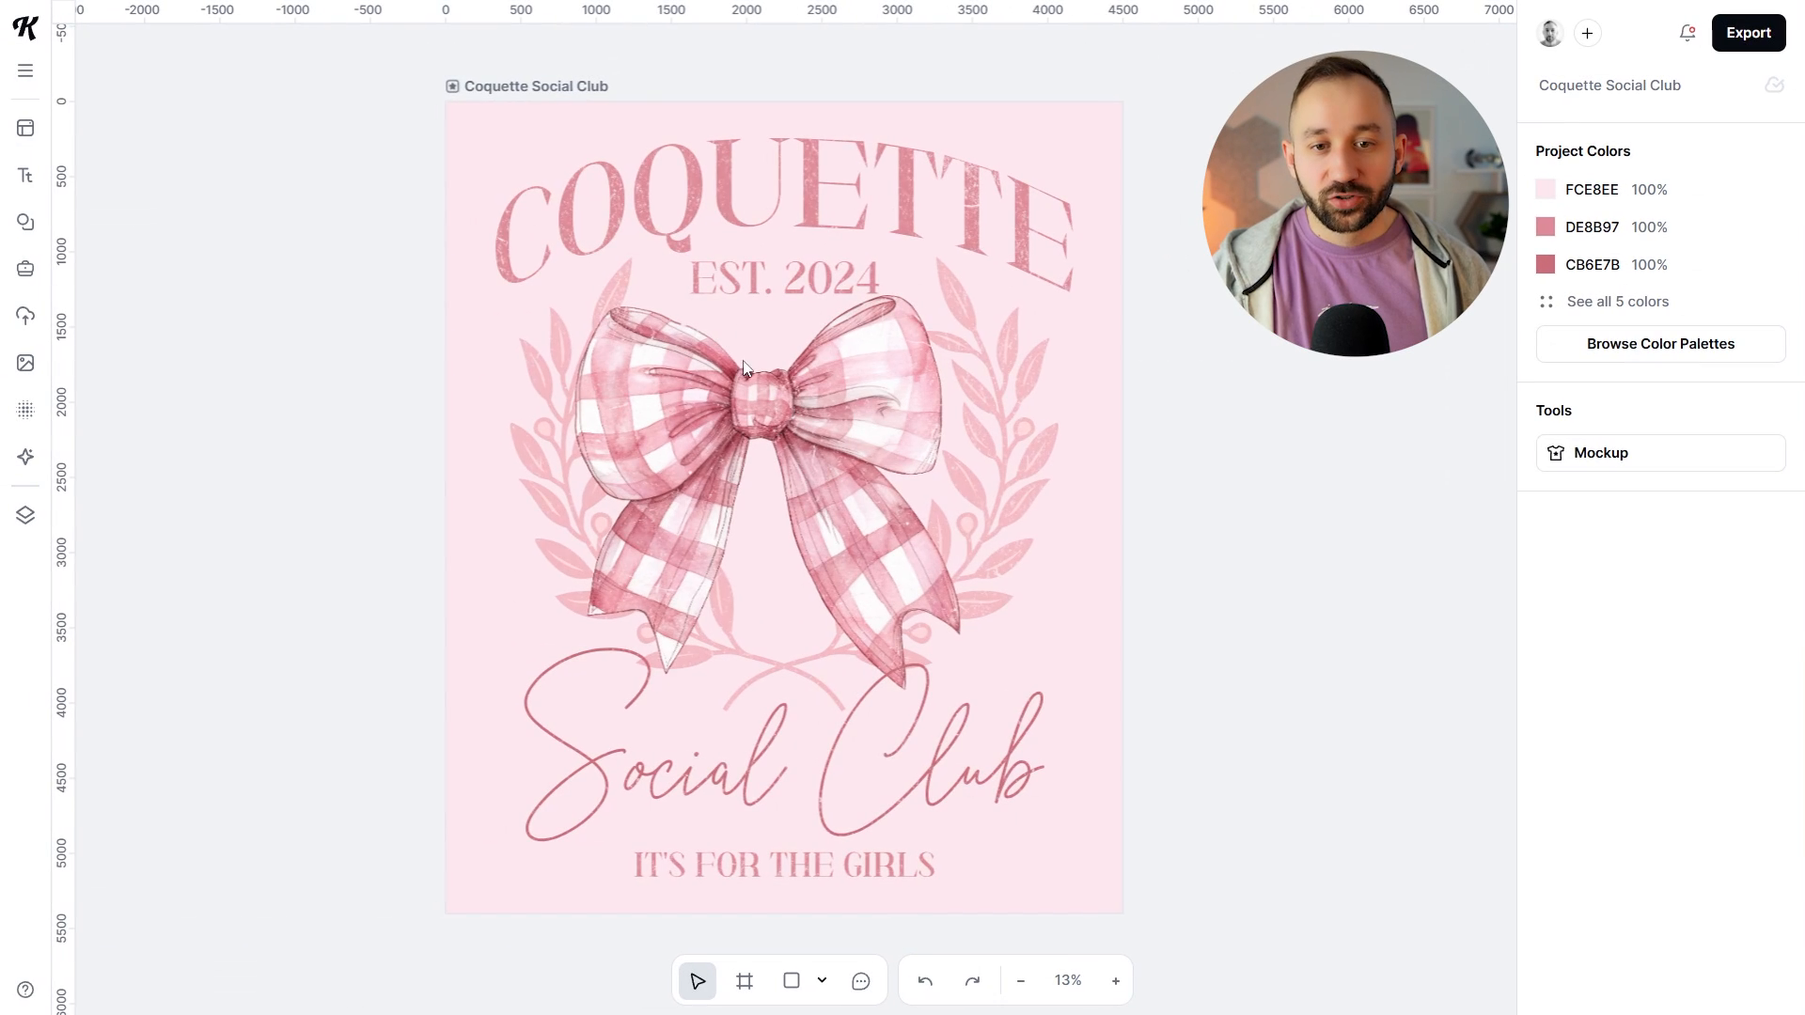
Step: Delete the gingham bow and the laurel wreath from the centre of the design
mouse_move(799, 410)
mouse_down()
mouse_move(780, 390)
mouse_move(800, 381)
mouse_up()
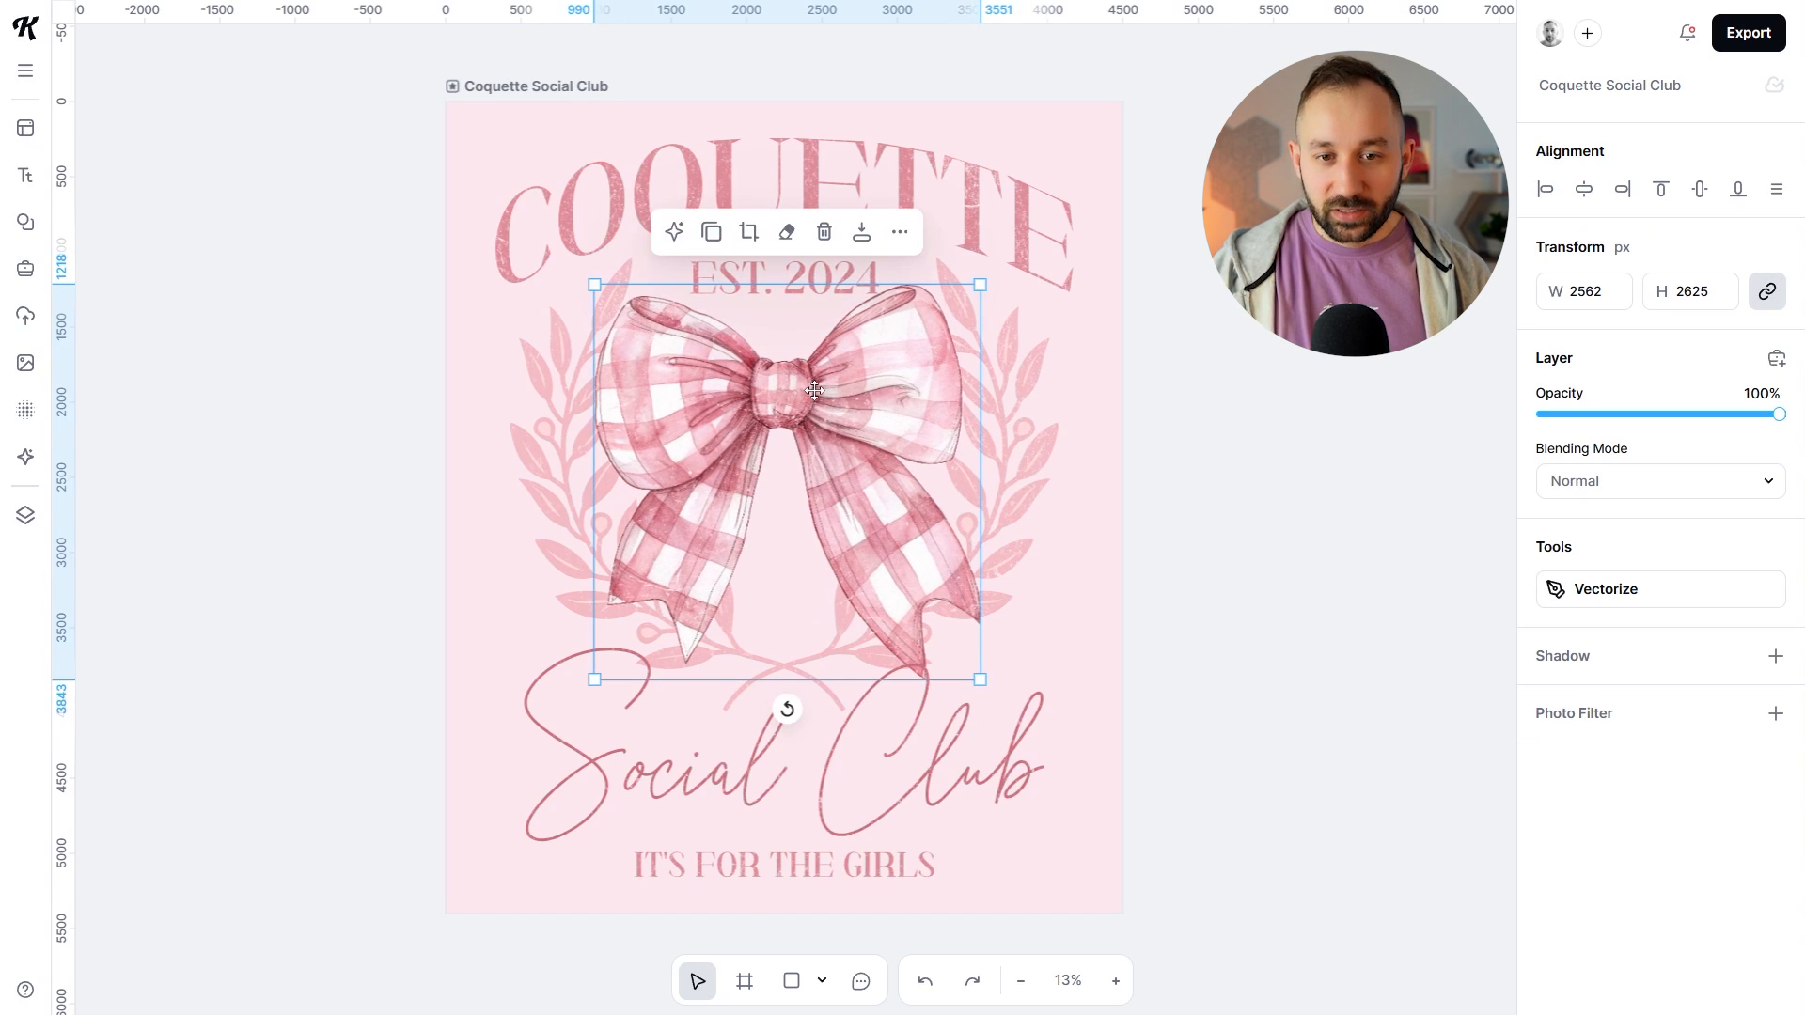
key(Delete)
click(994, 413)
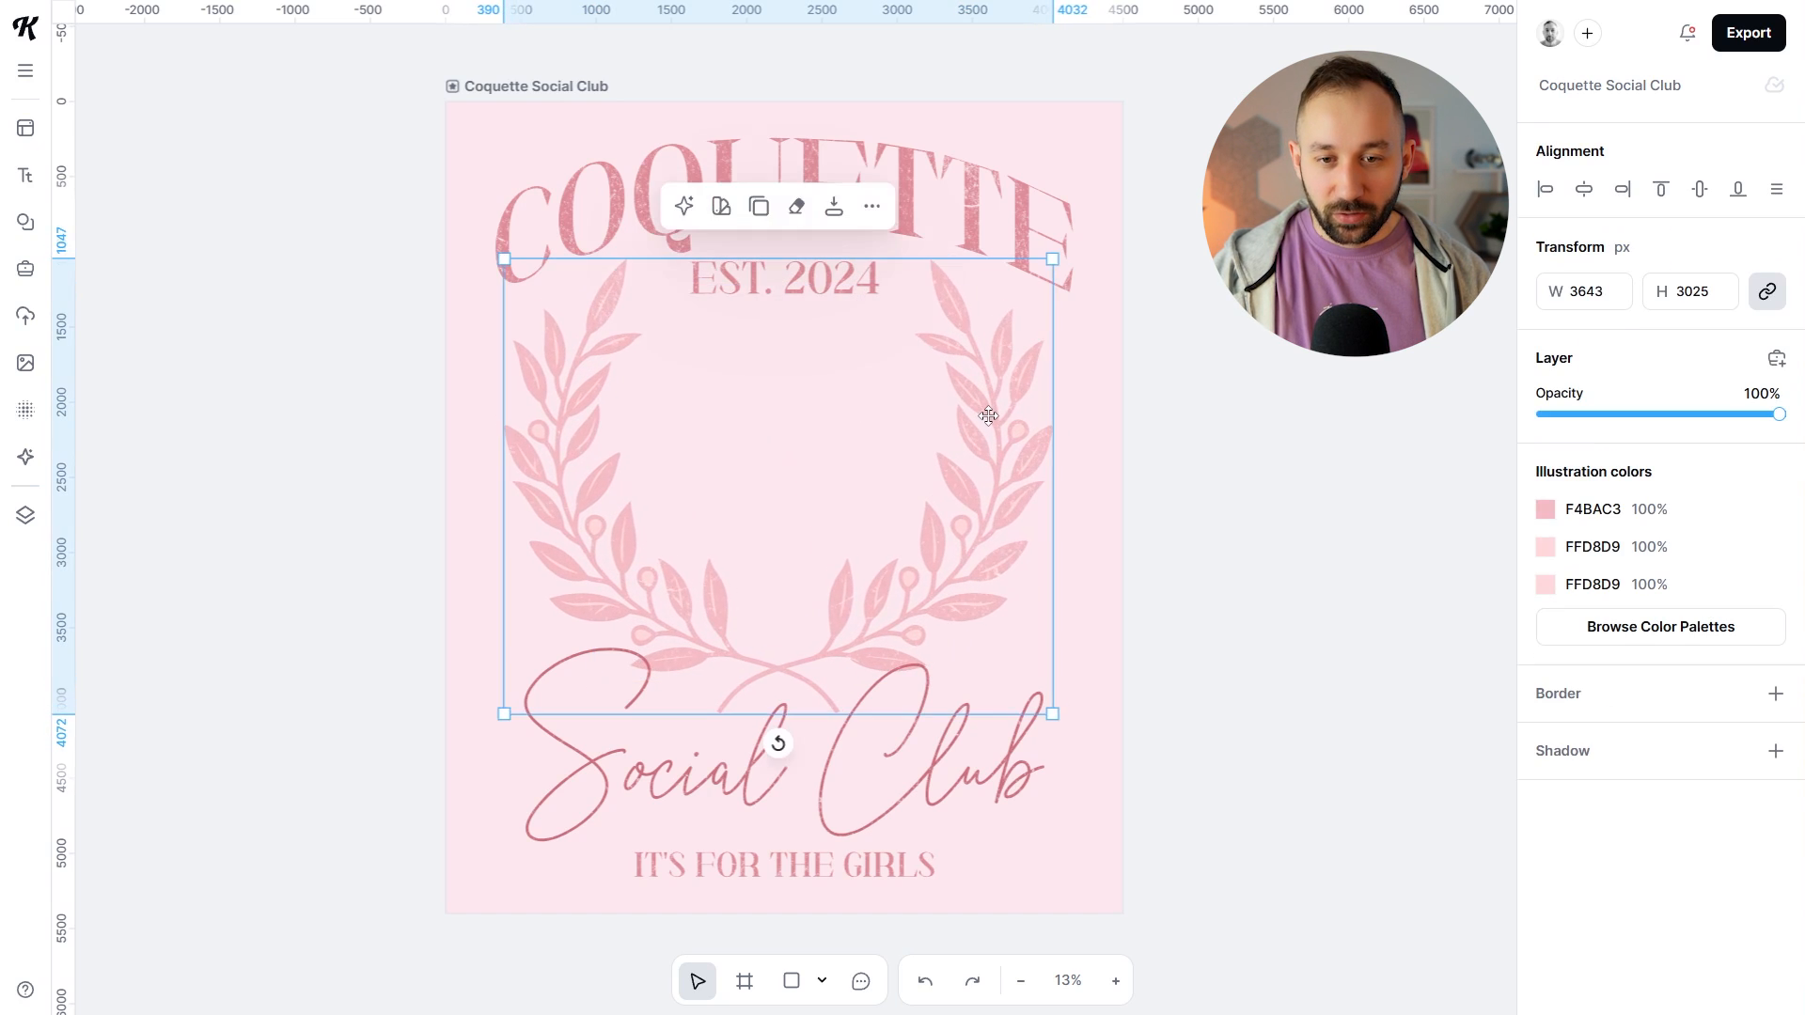
key(Delete)
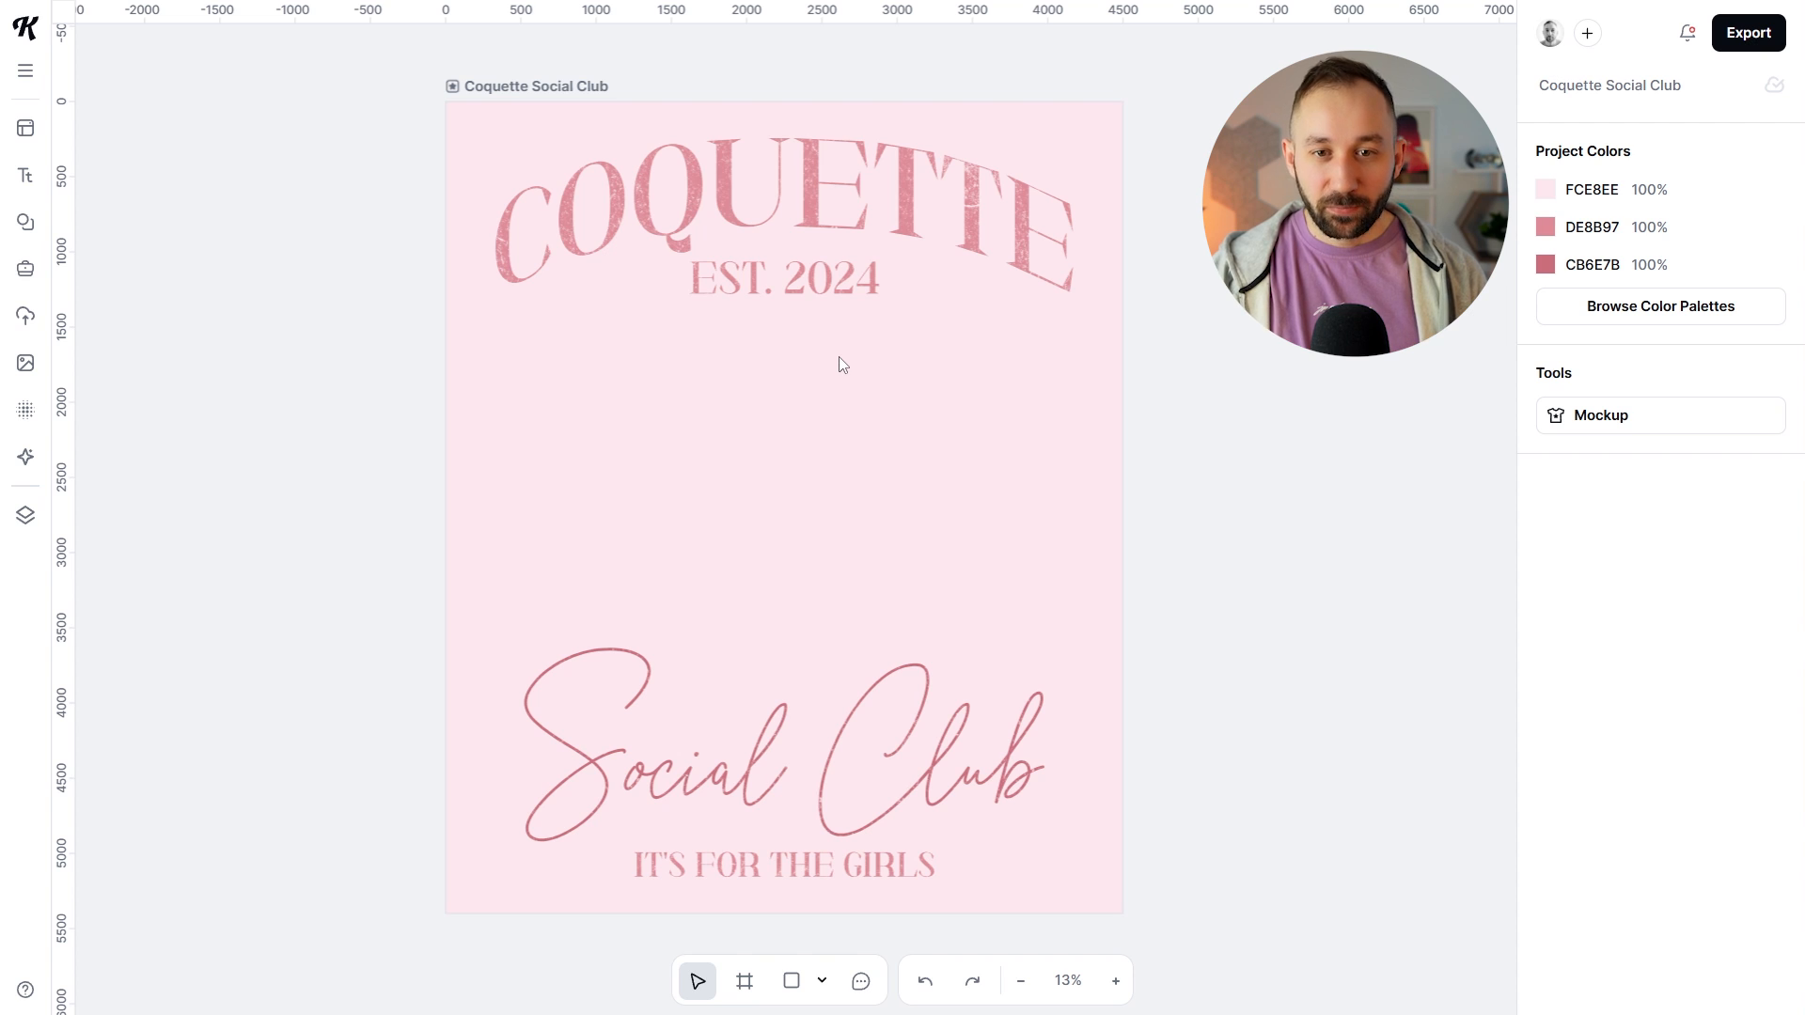
Step: Enlarge the arched COQUETTE heading to about 4253 px wide and replace its text with "DIRTY 30"
click(907, 203)
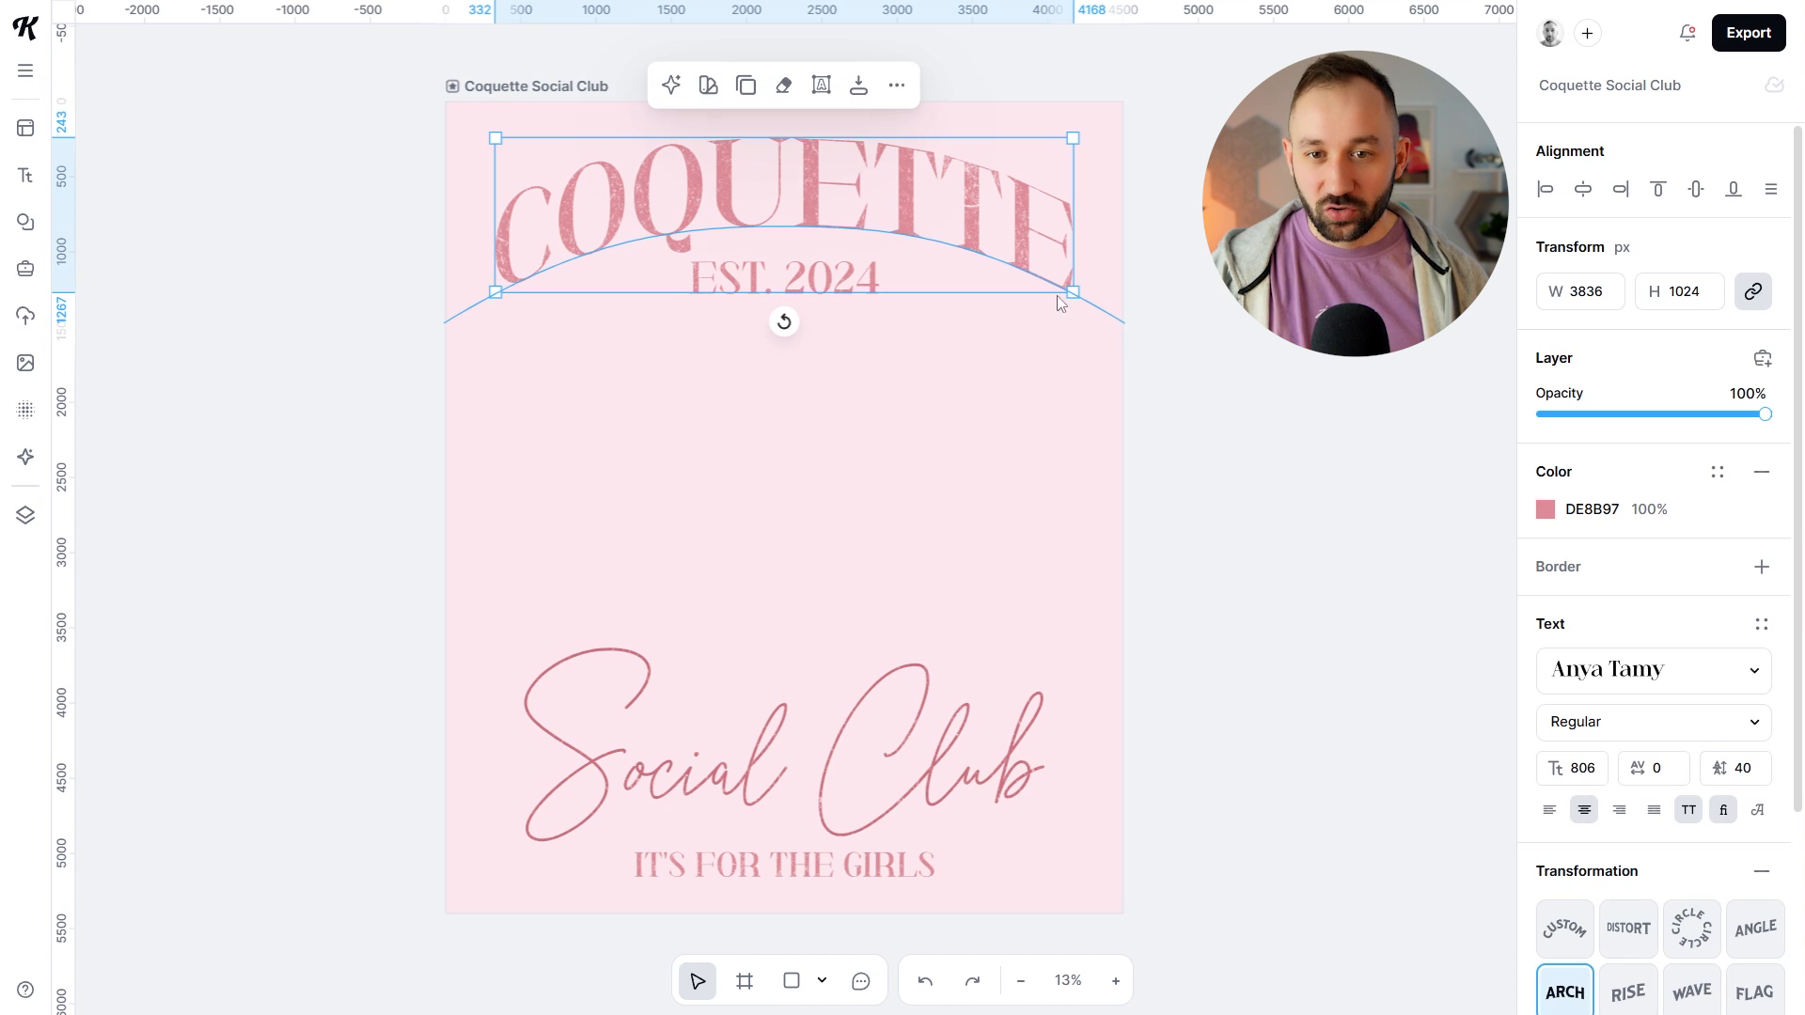
drag(1079, 289, 1111, 295)
click(1047, 241)
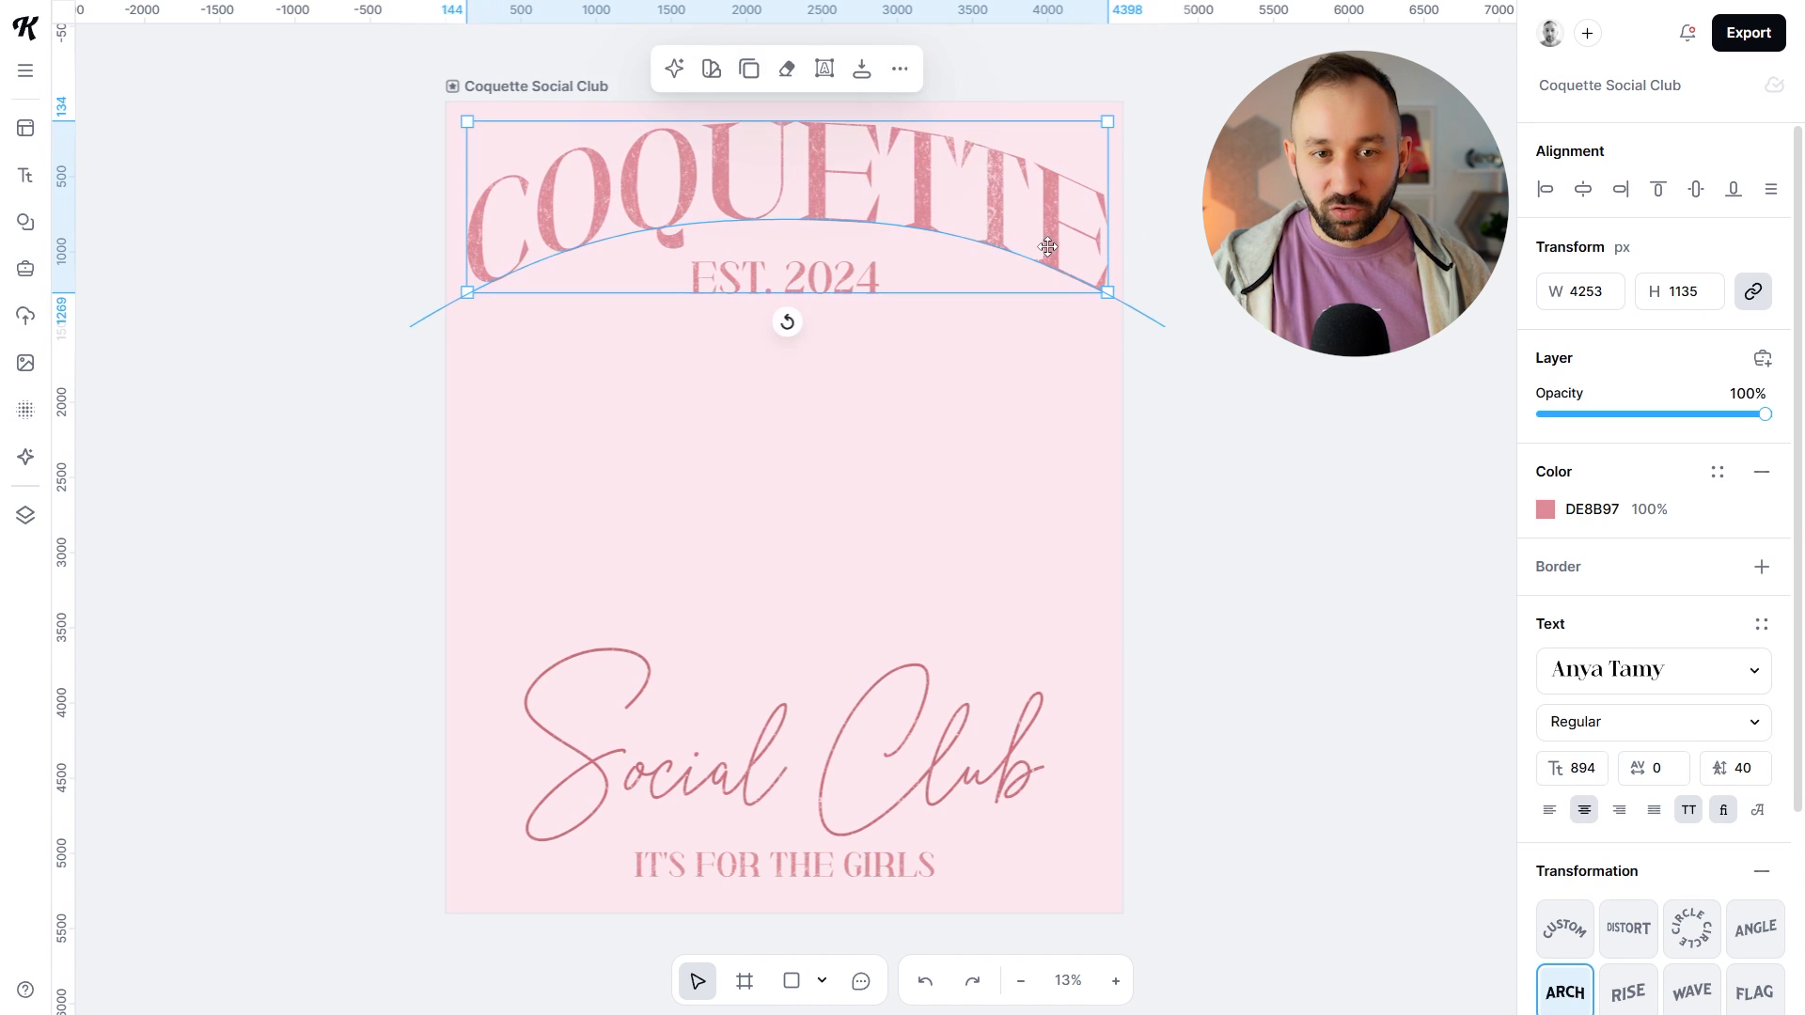
double_click(848, 181)
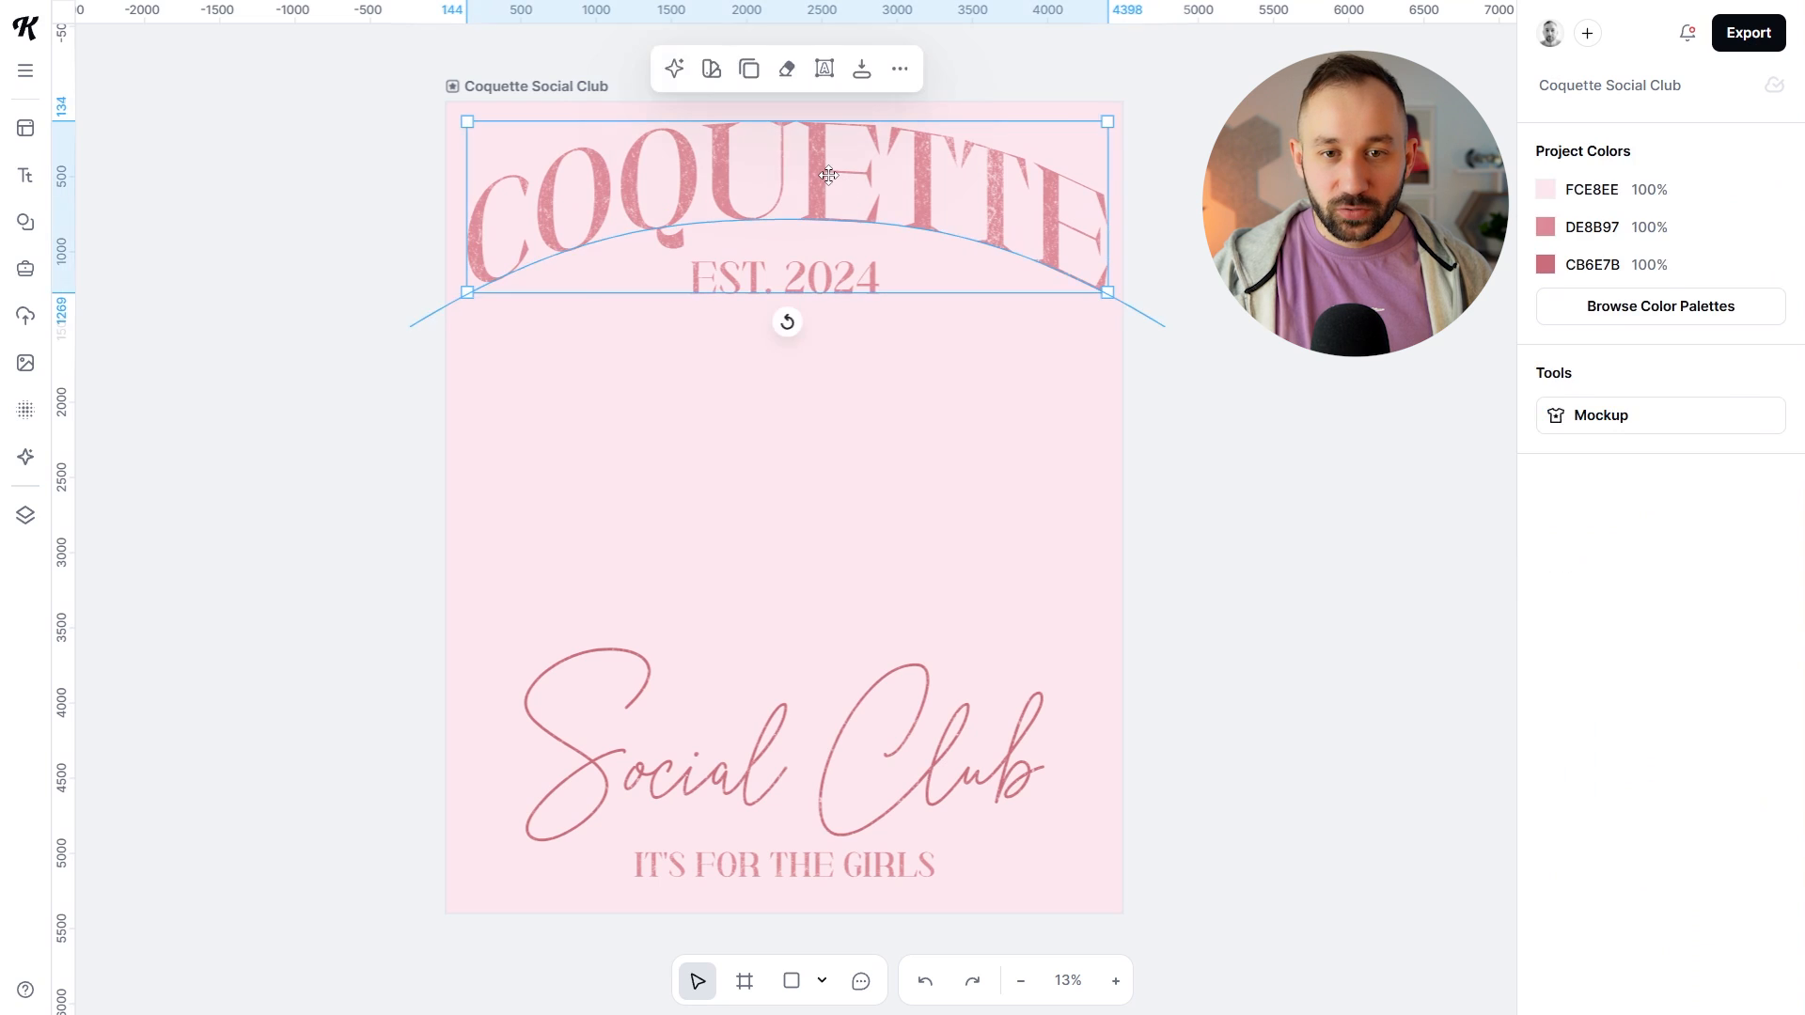
text(DIRTY)
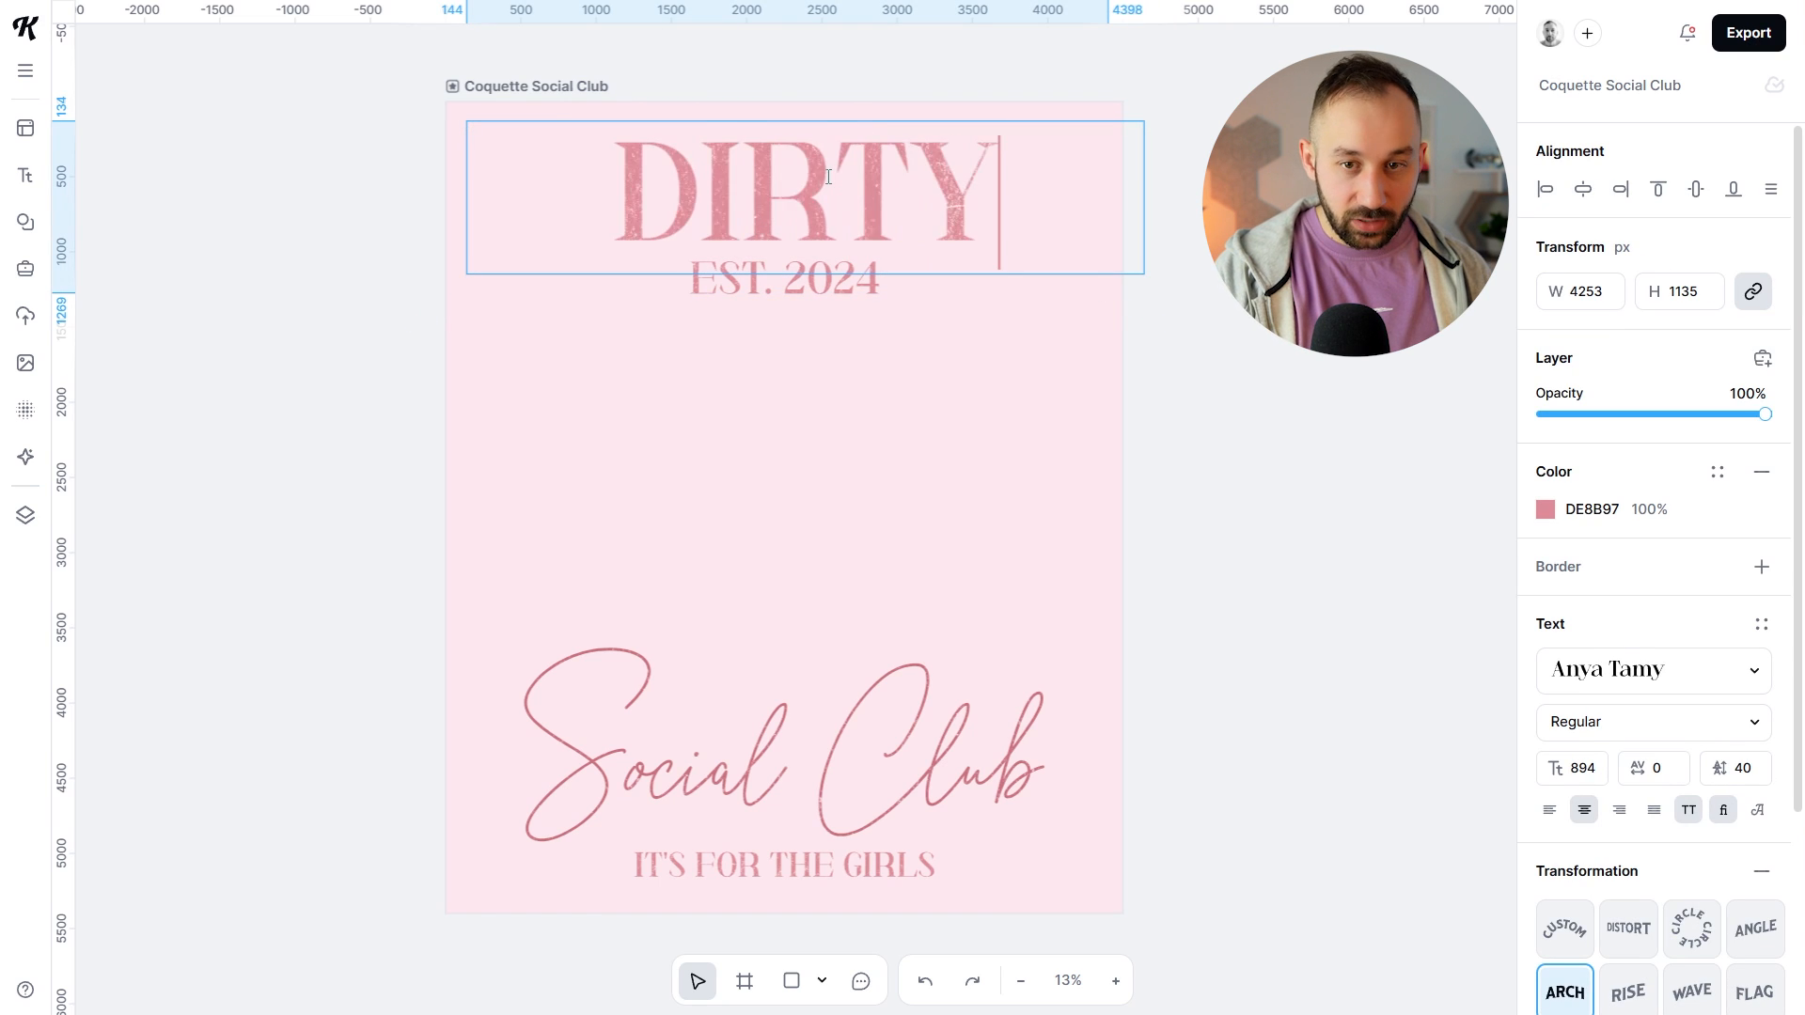
text( 30)
key(Escape)
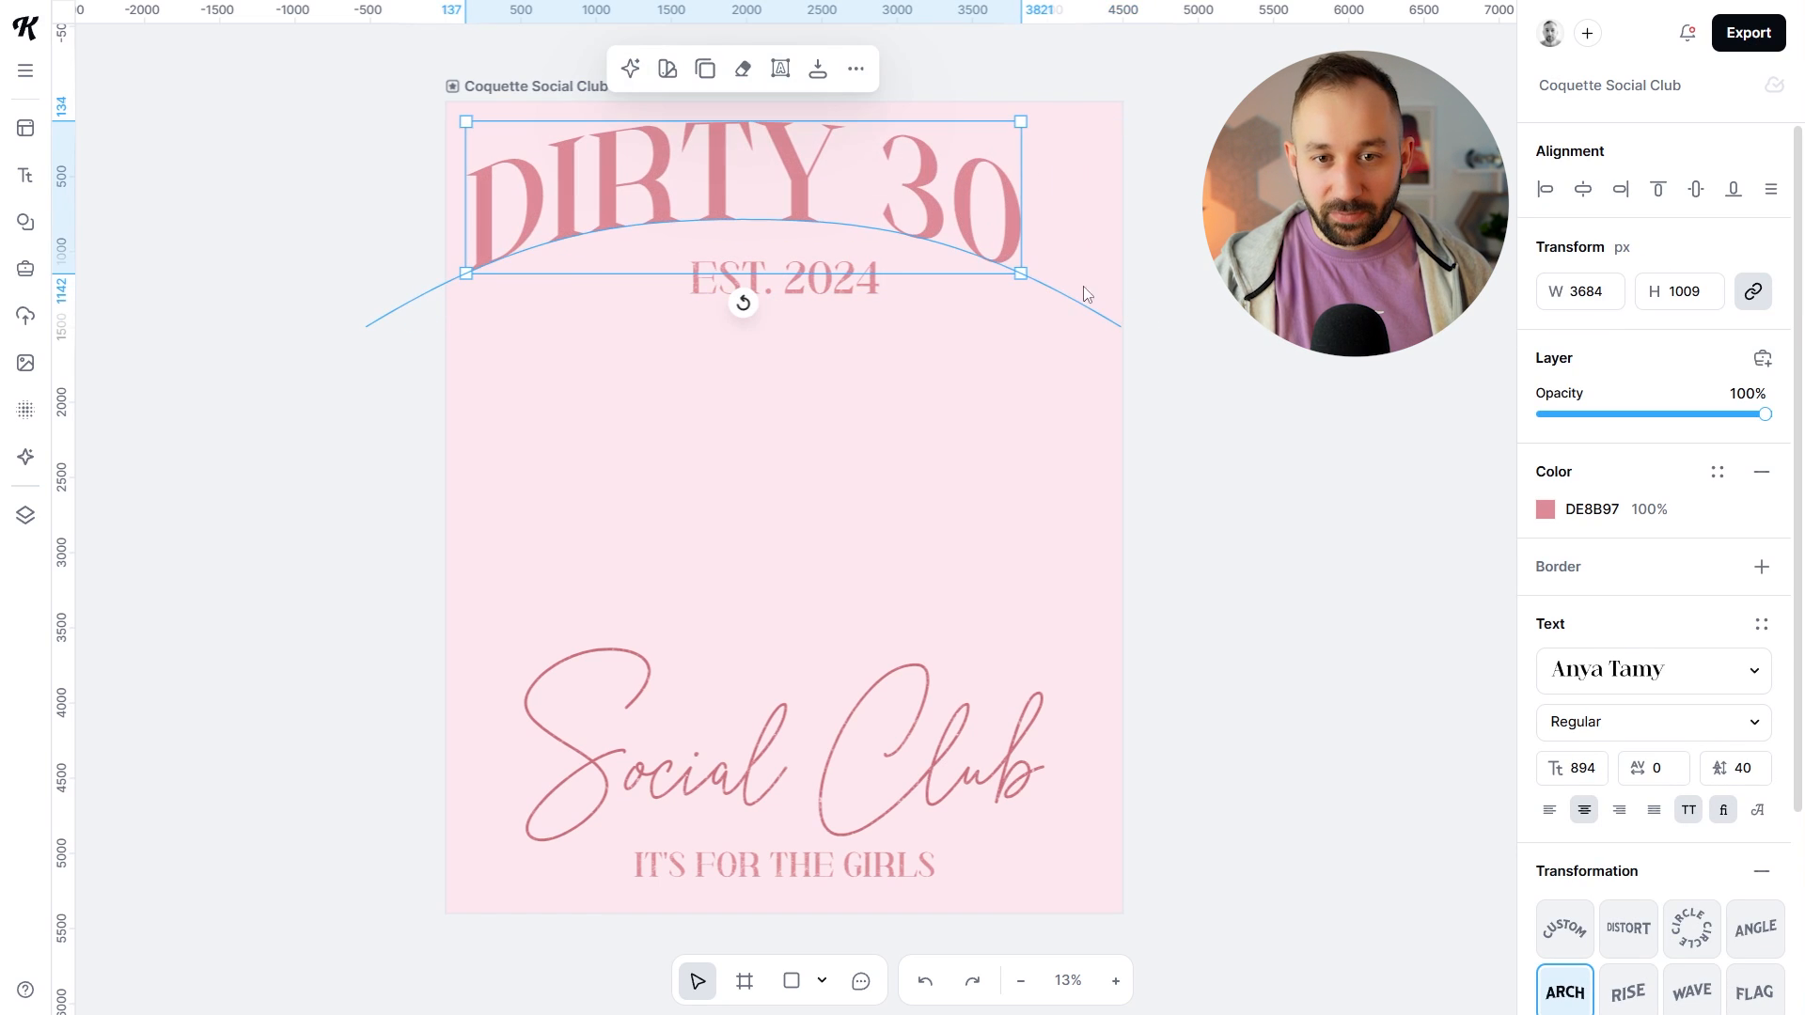
Step: Enlarge the arched "DIRTY 30" heading to about 4229 px wide and centre it horizontally on the artboard
drag(1013, 211, 1022, 212)
drag(1034, 276, 1103, 294)
drag(1004, 218, 998, 217)
drag(1098, 293, 1108, 297)
drag(1044, 240, 1044, 241)
click(1557, 196)
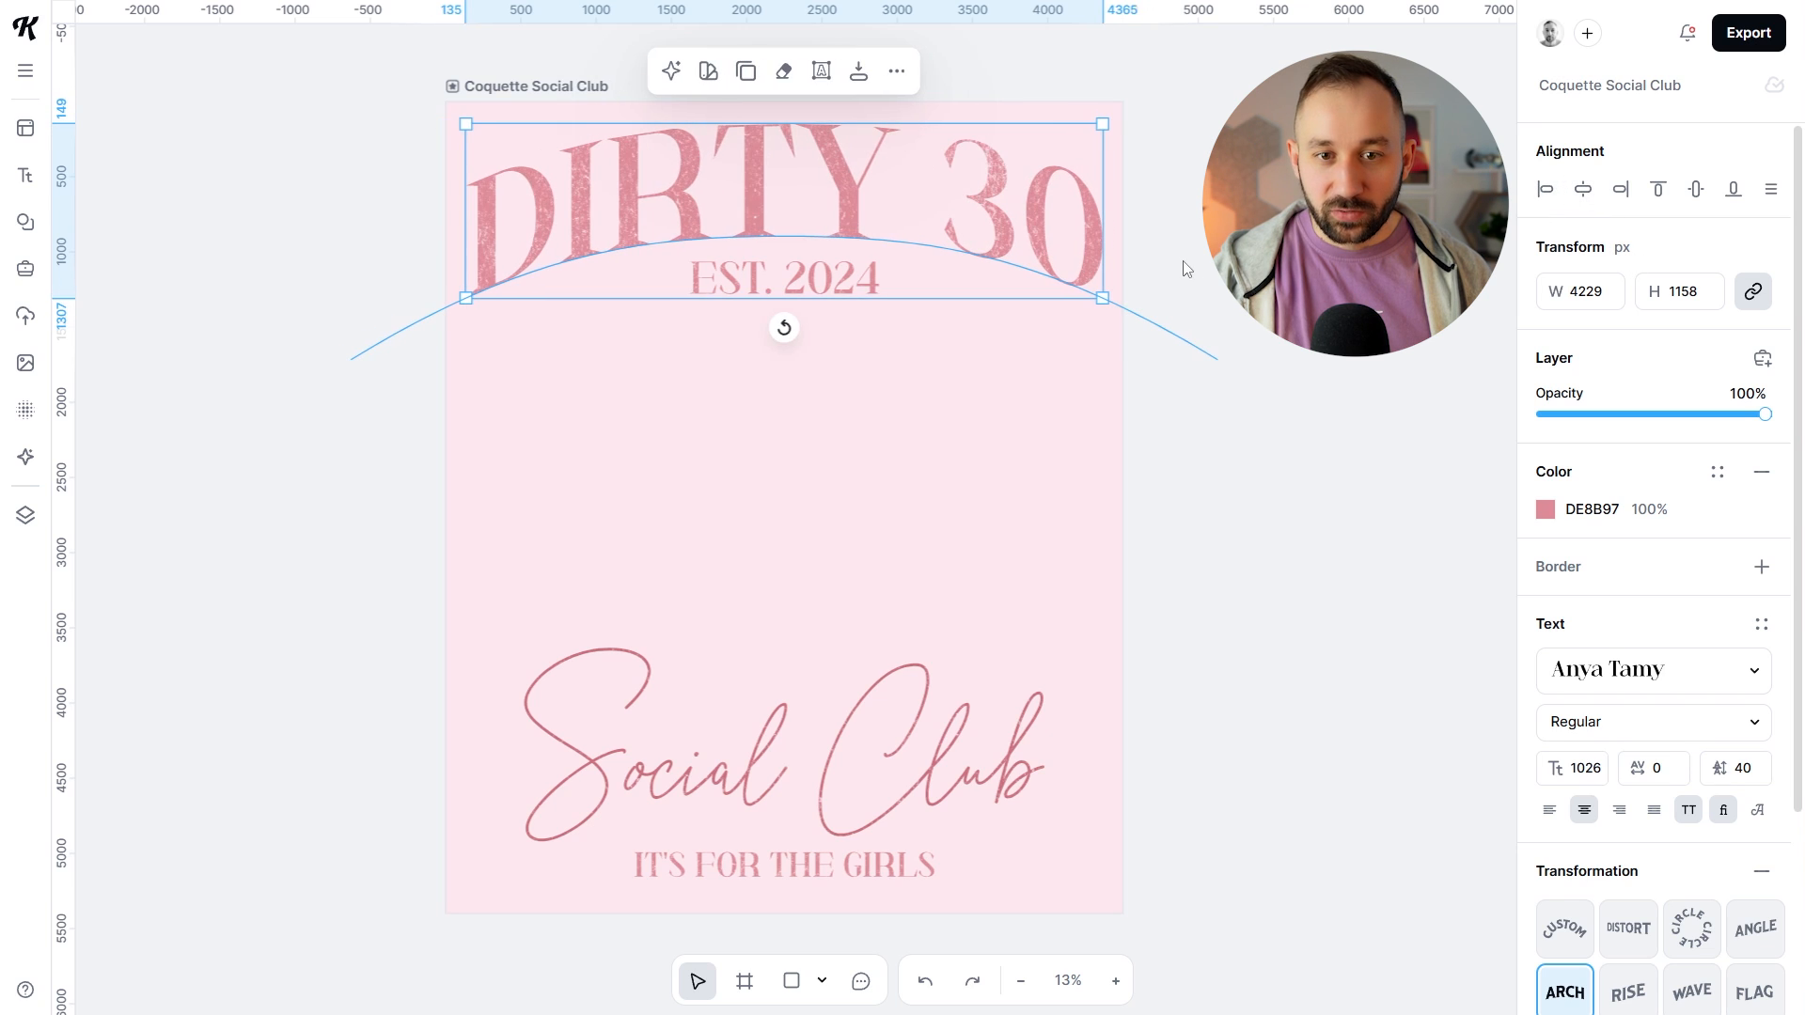
Step: Change the year in the "EST. 2024" line under the heading to 2025
click(752, 274)
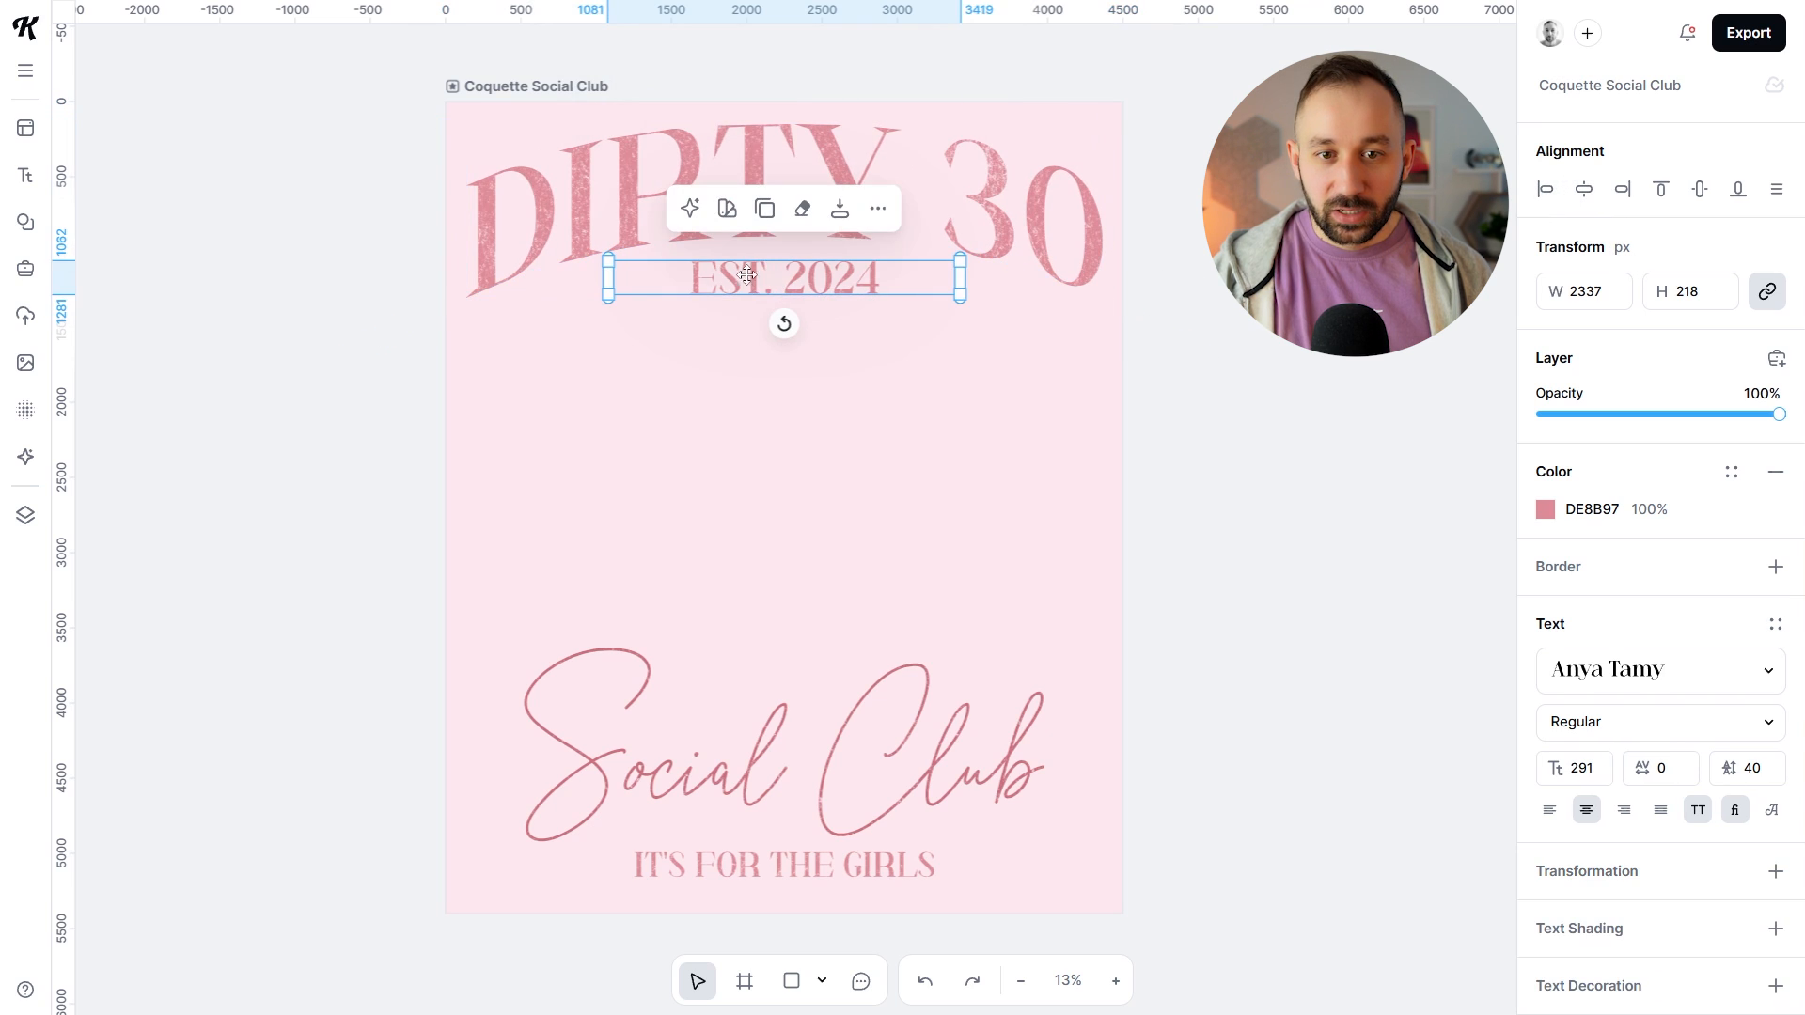
double_click(855, 285)
drag(855, 286, 871, 285)
text(5)
click(1413, 427)
click(1412, 427)
key(ctrl+z)
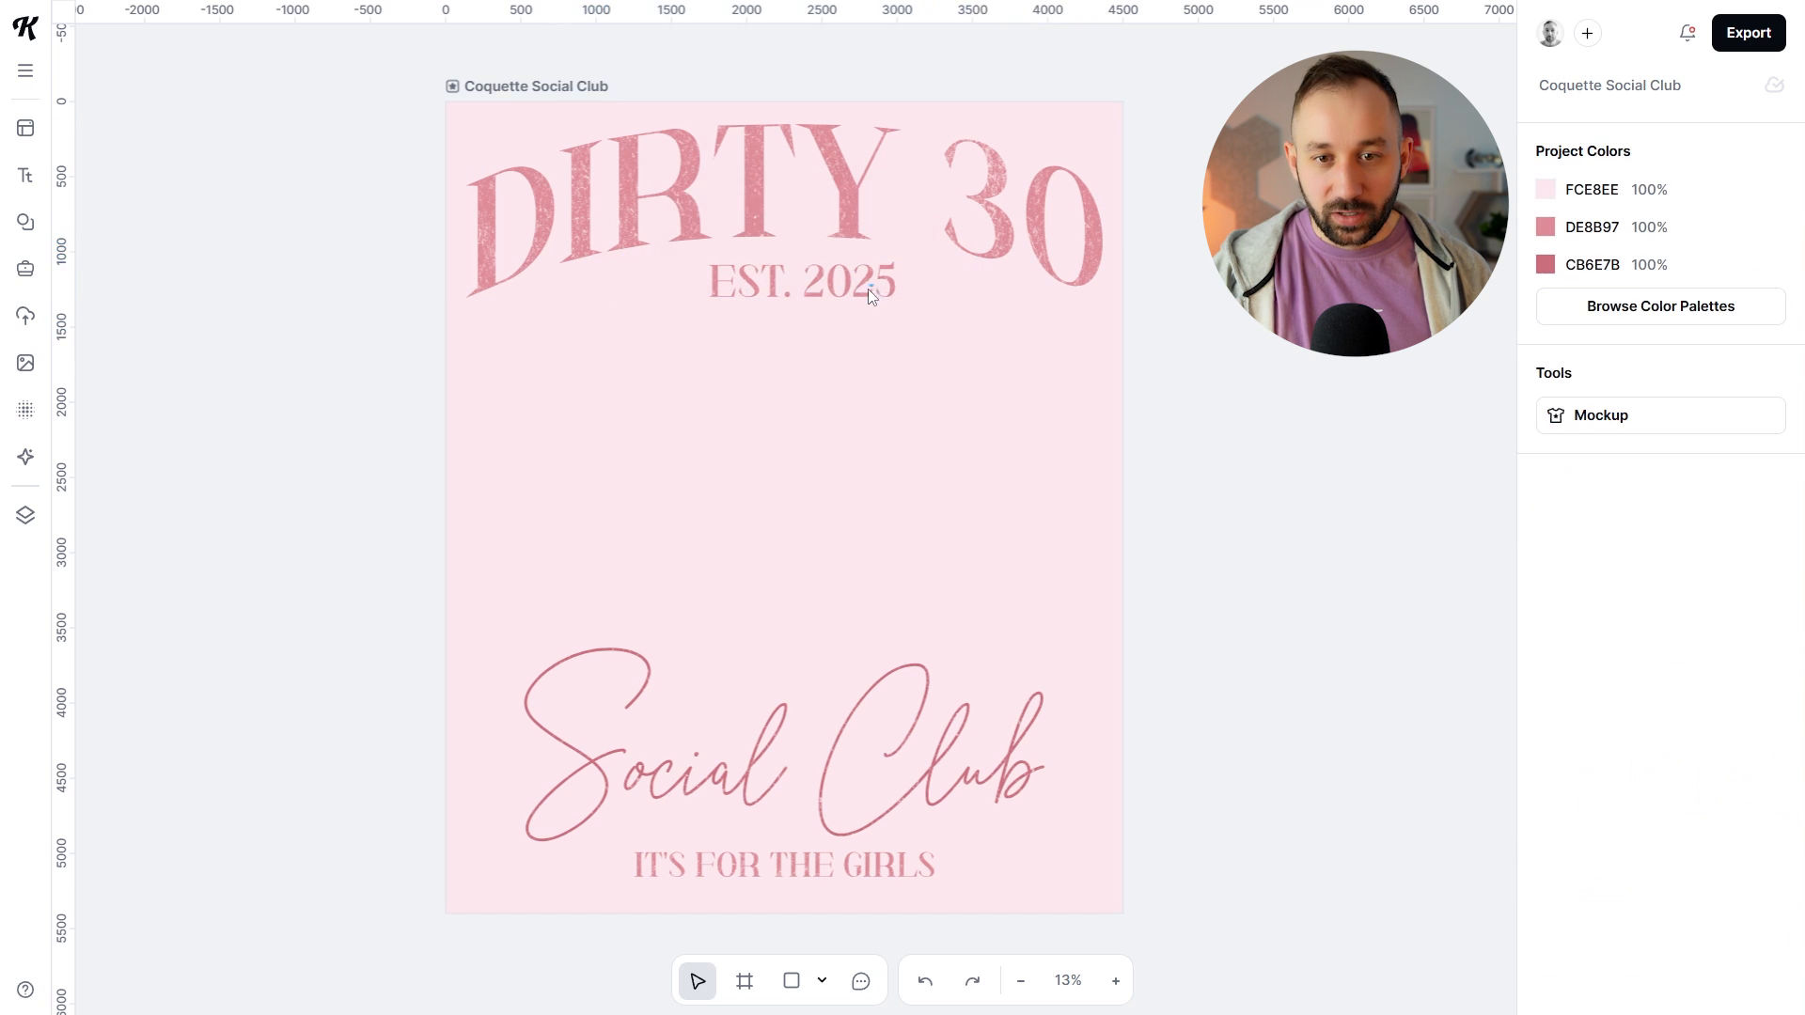
Step: Delete the "EST. 2025" line from the design
click(860, 291)
Step: Enlarge the "Social Club" script text to about 3969 px wide and shift it back within the artboard
click(839, 742)
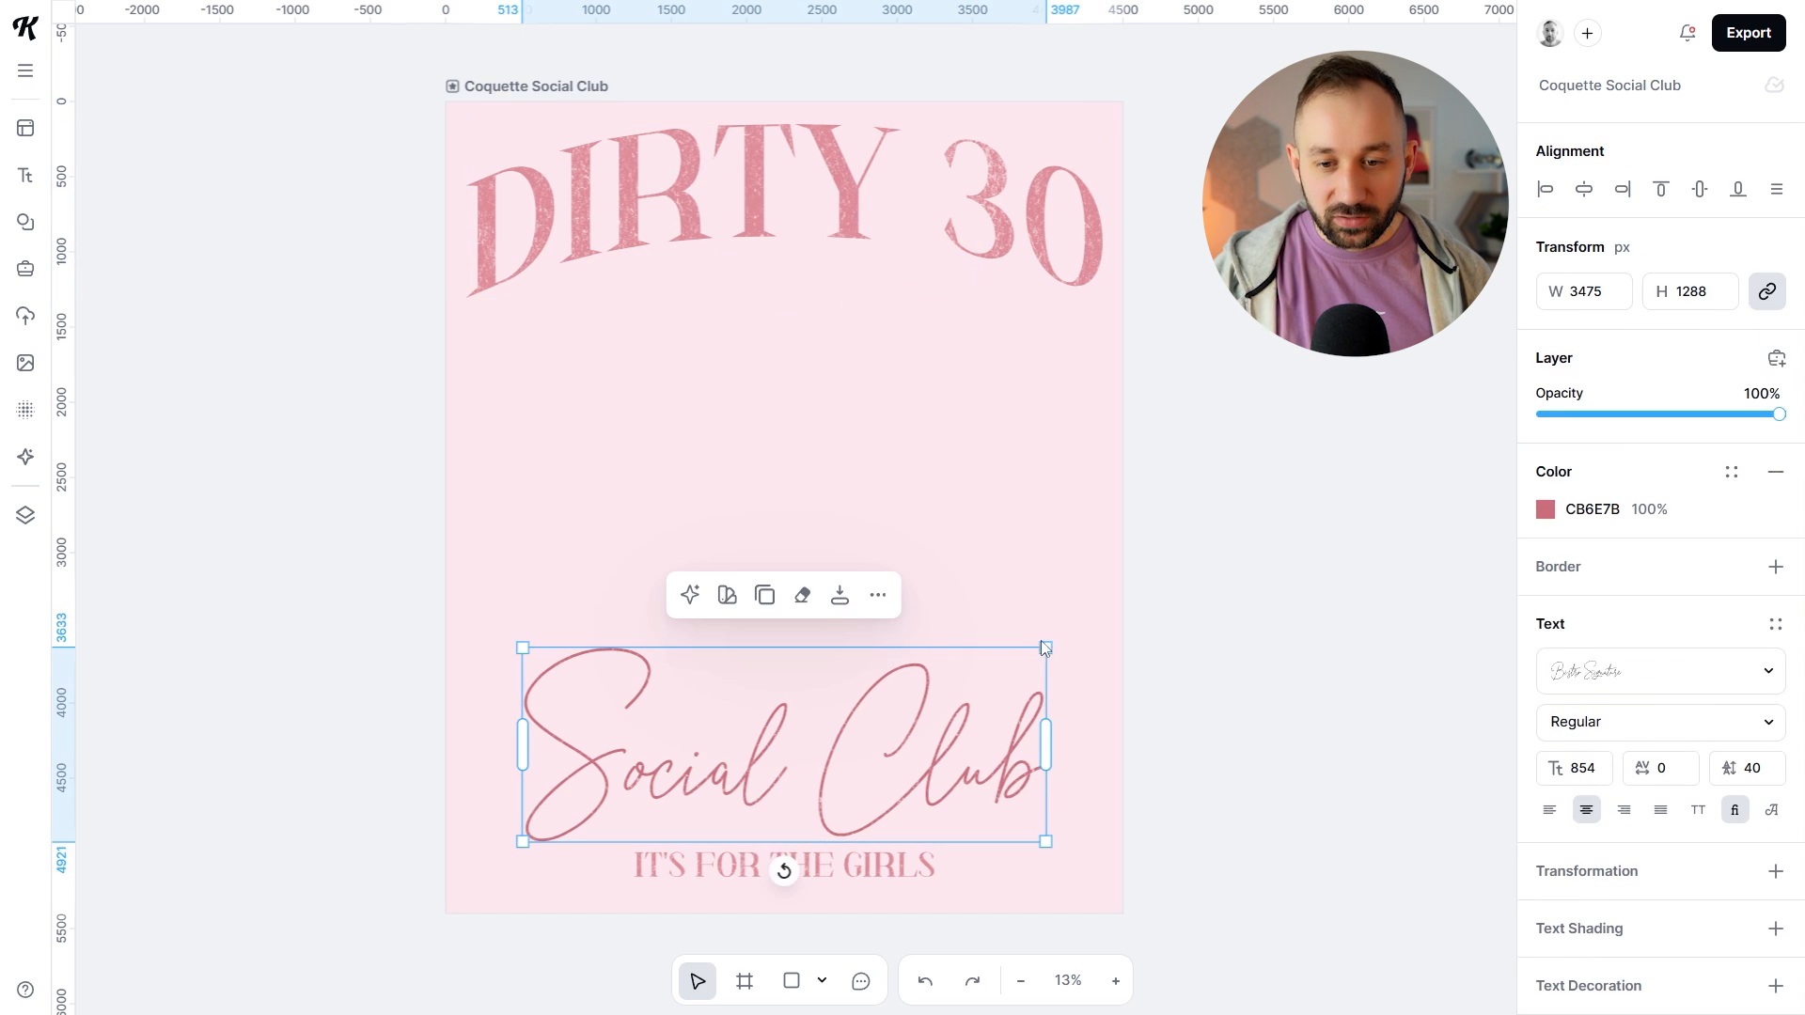
drag(1045, 648, 1120, 621)
drag(1010, 711, 968, 711)
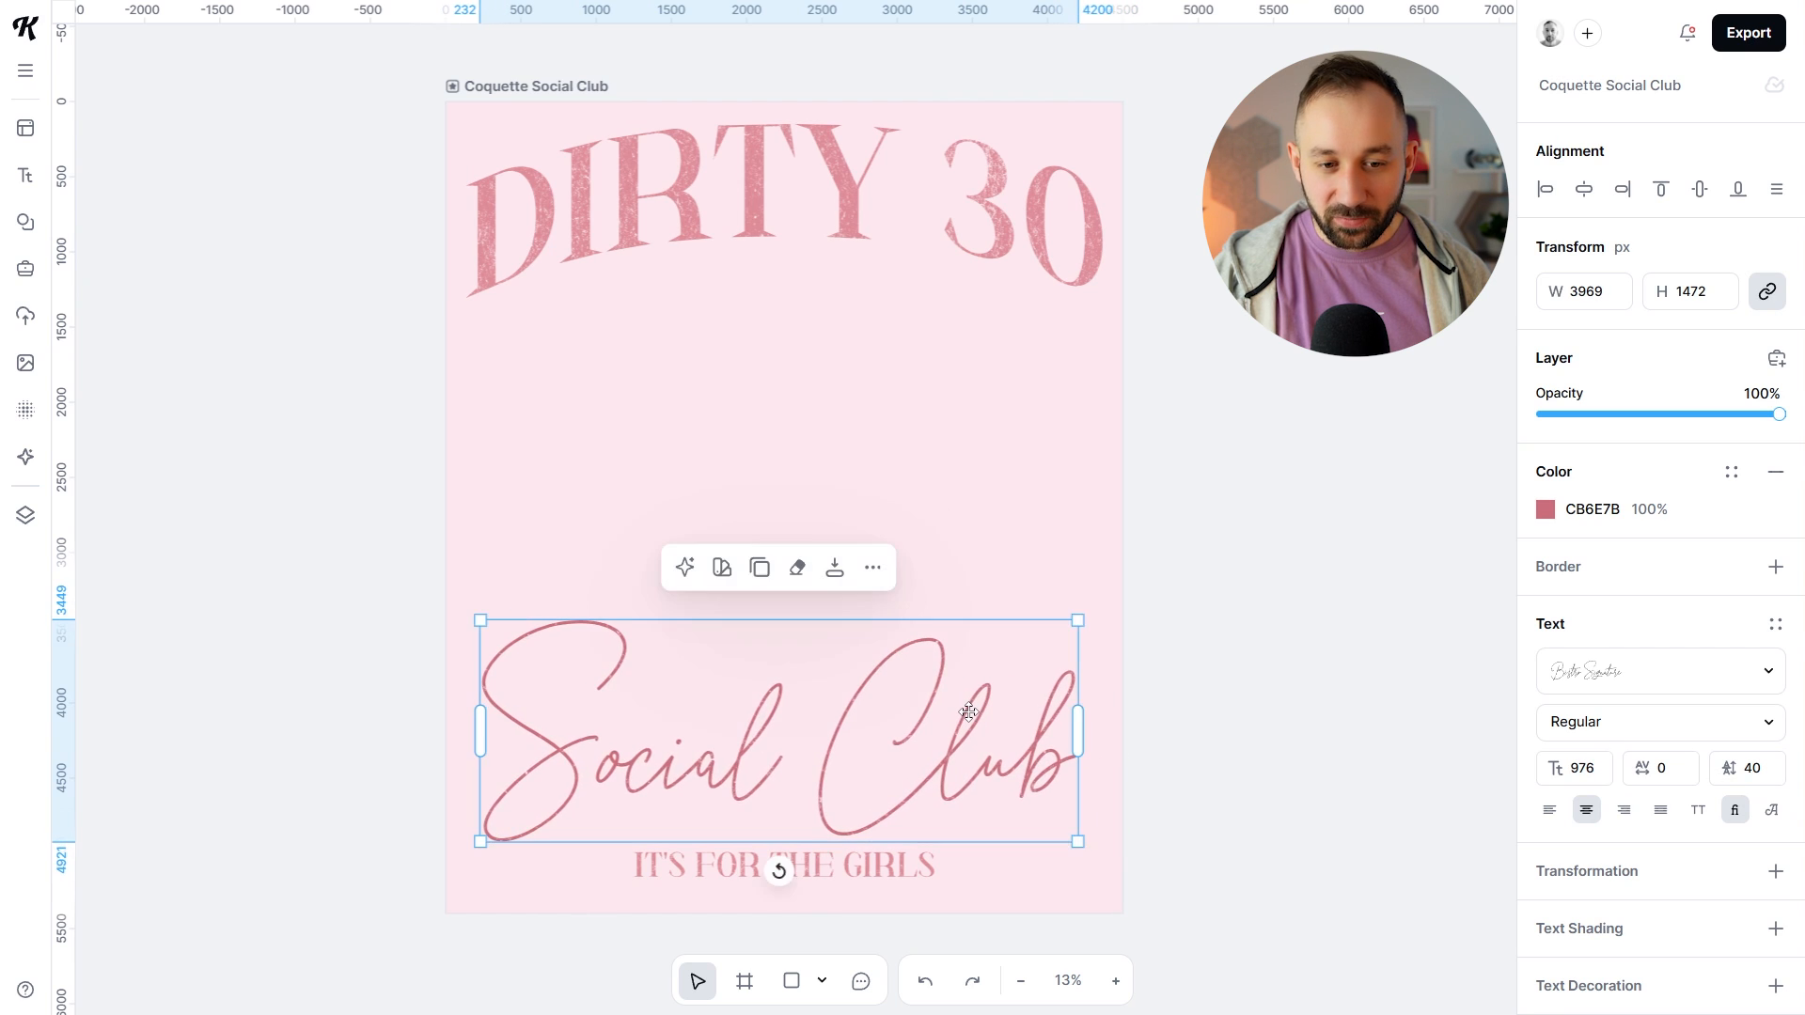
Step: Make the "Social Club" text bold and enlarge it to about 4157 px wide, roughly centred on the artboard
click(1626, 730)
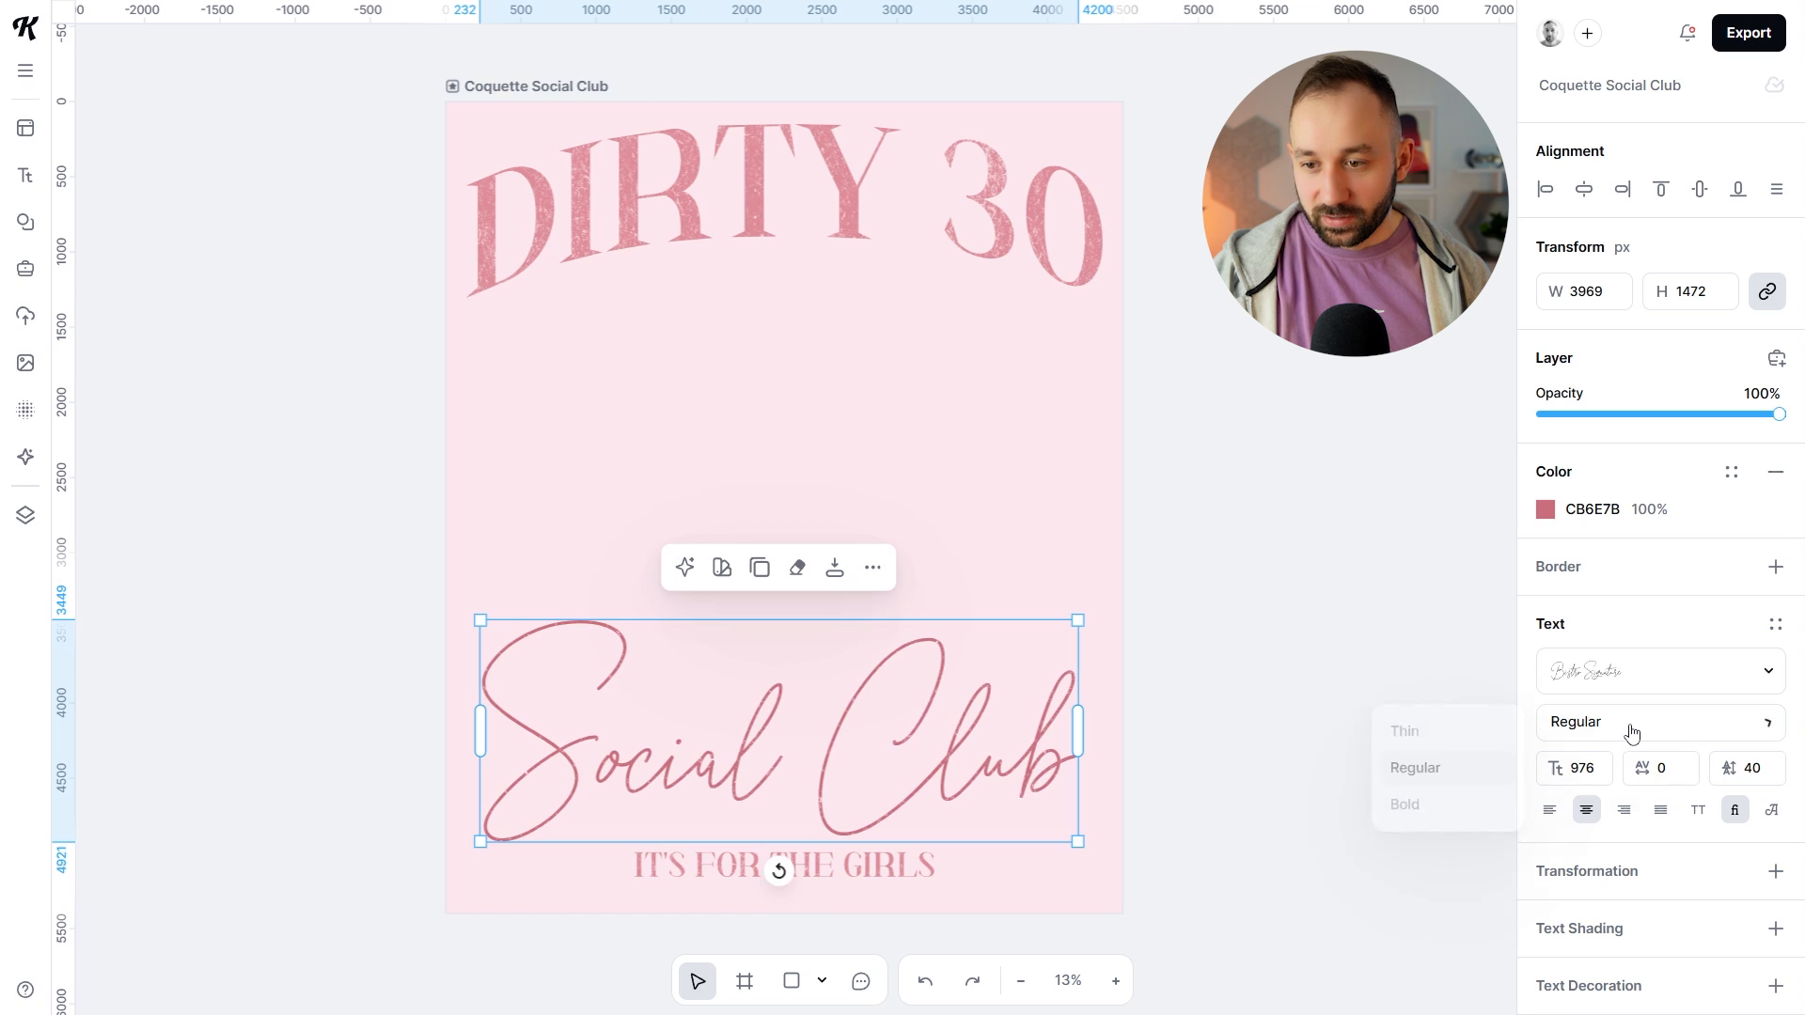
click(1416, 809)
drag(1075, 620, 1103, 609)
drag(1061, 723, 1056, 726)
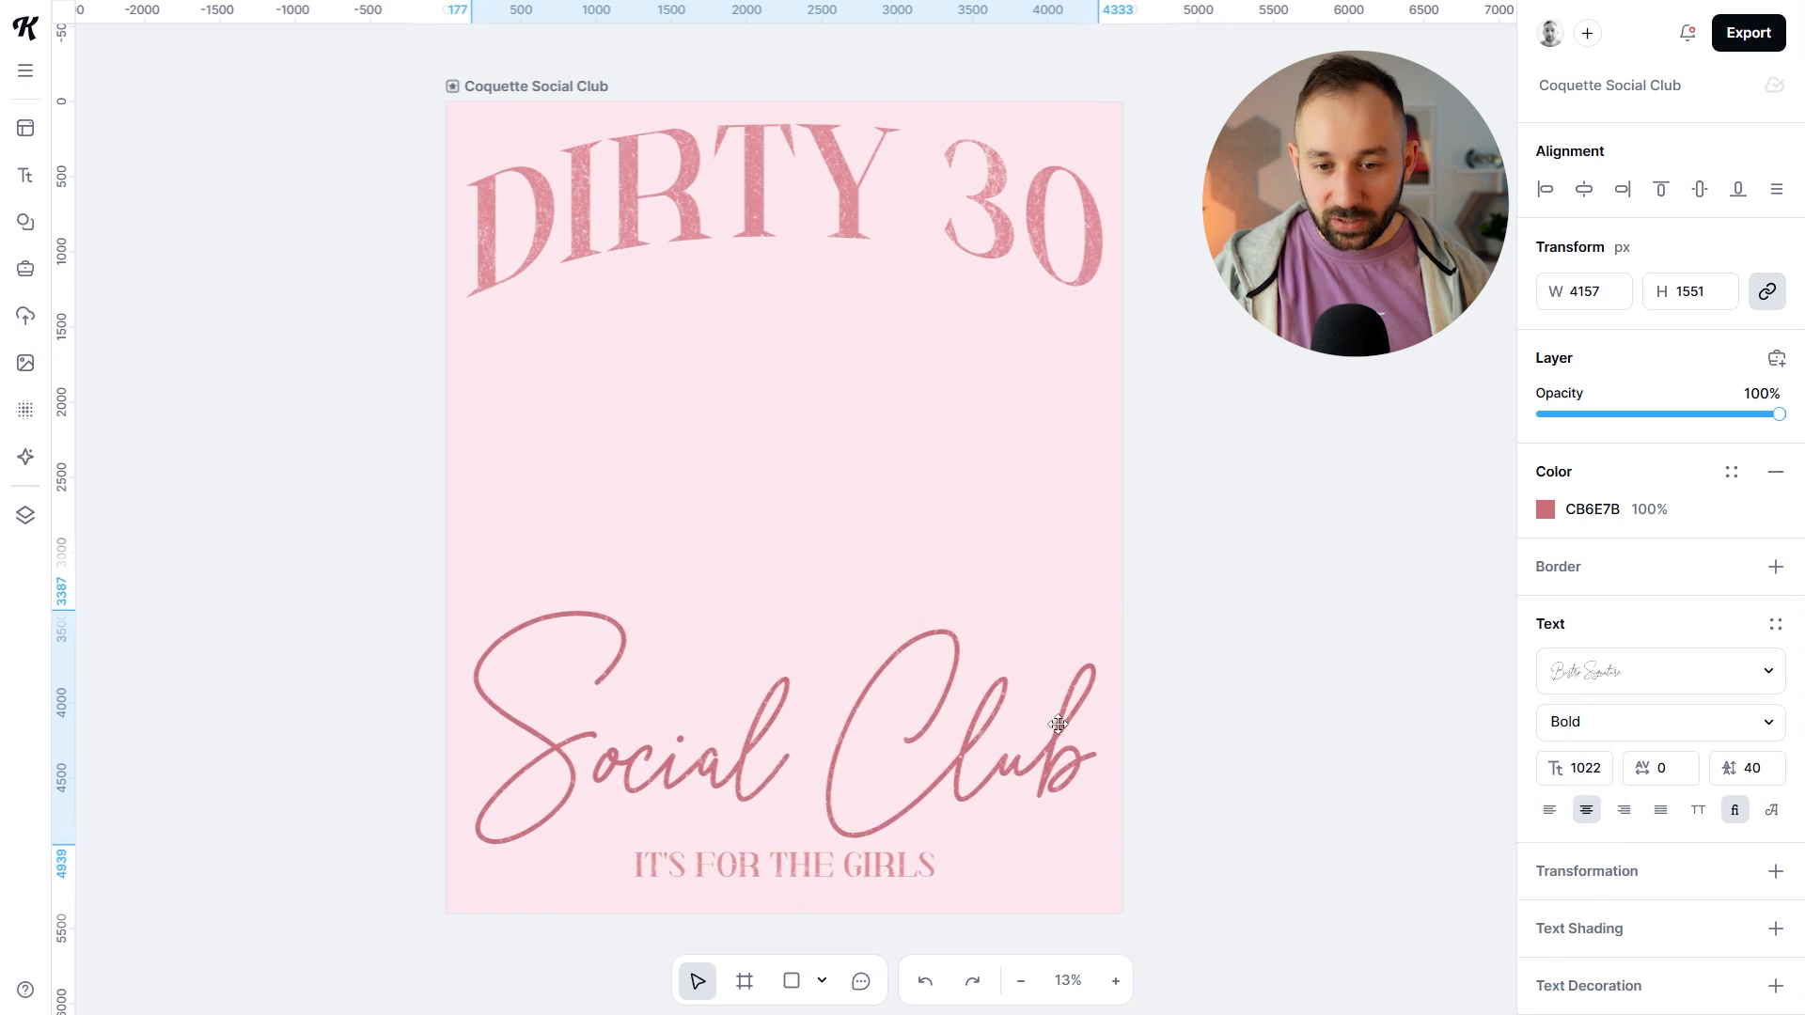
Step: Replace the "IT'S FOR THE GIRLS" tagline with "AGED TO PERFECTION"
click(886, 873)
shift+click(886, 873)
click(885, 870)
double_click(884, 870)
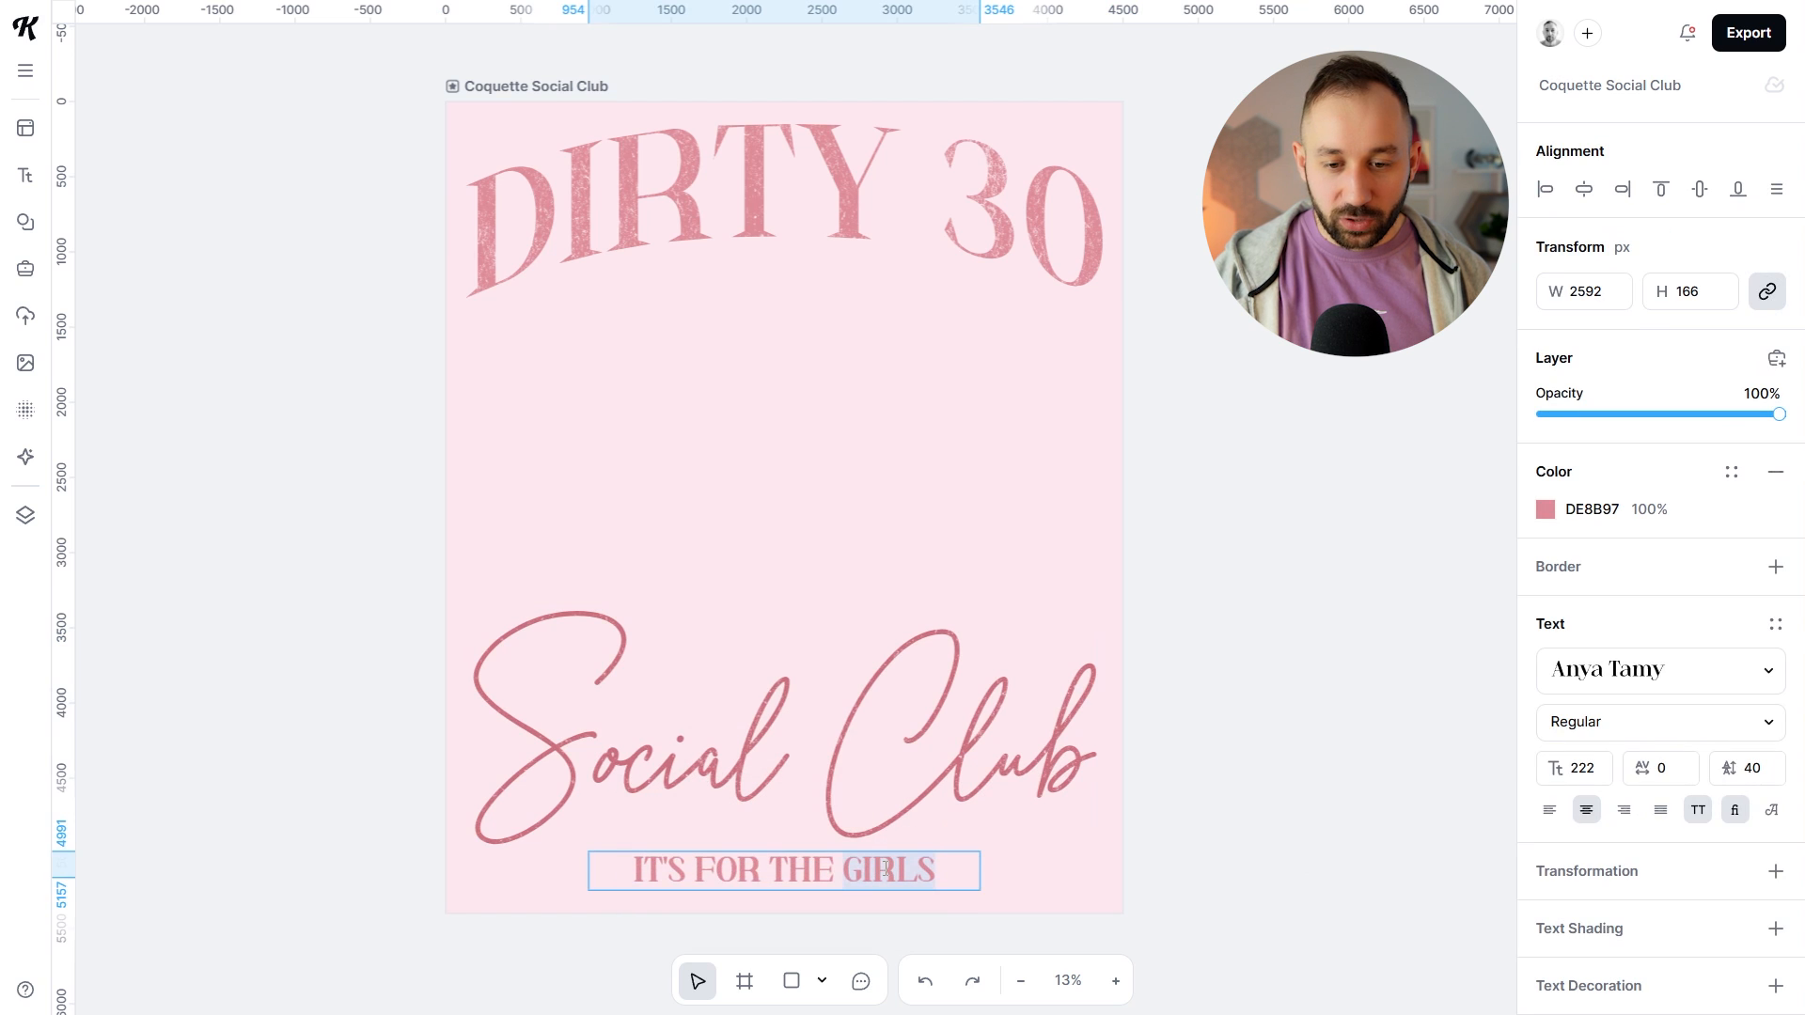
text(AGED TO P)
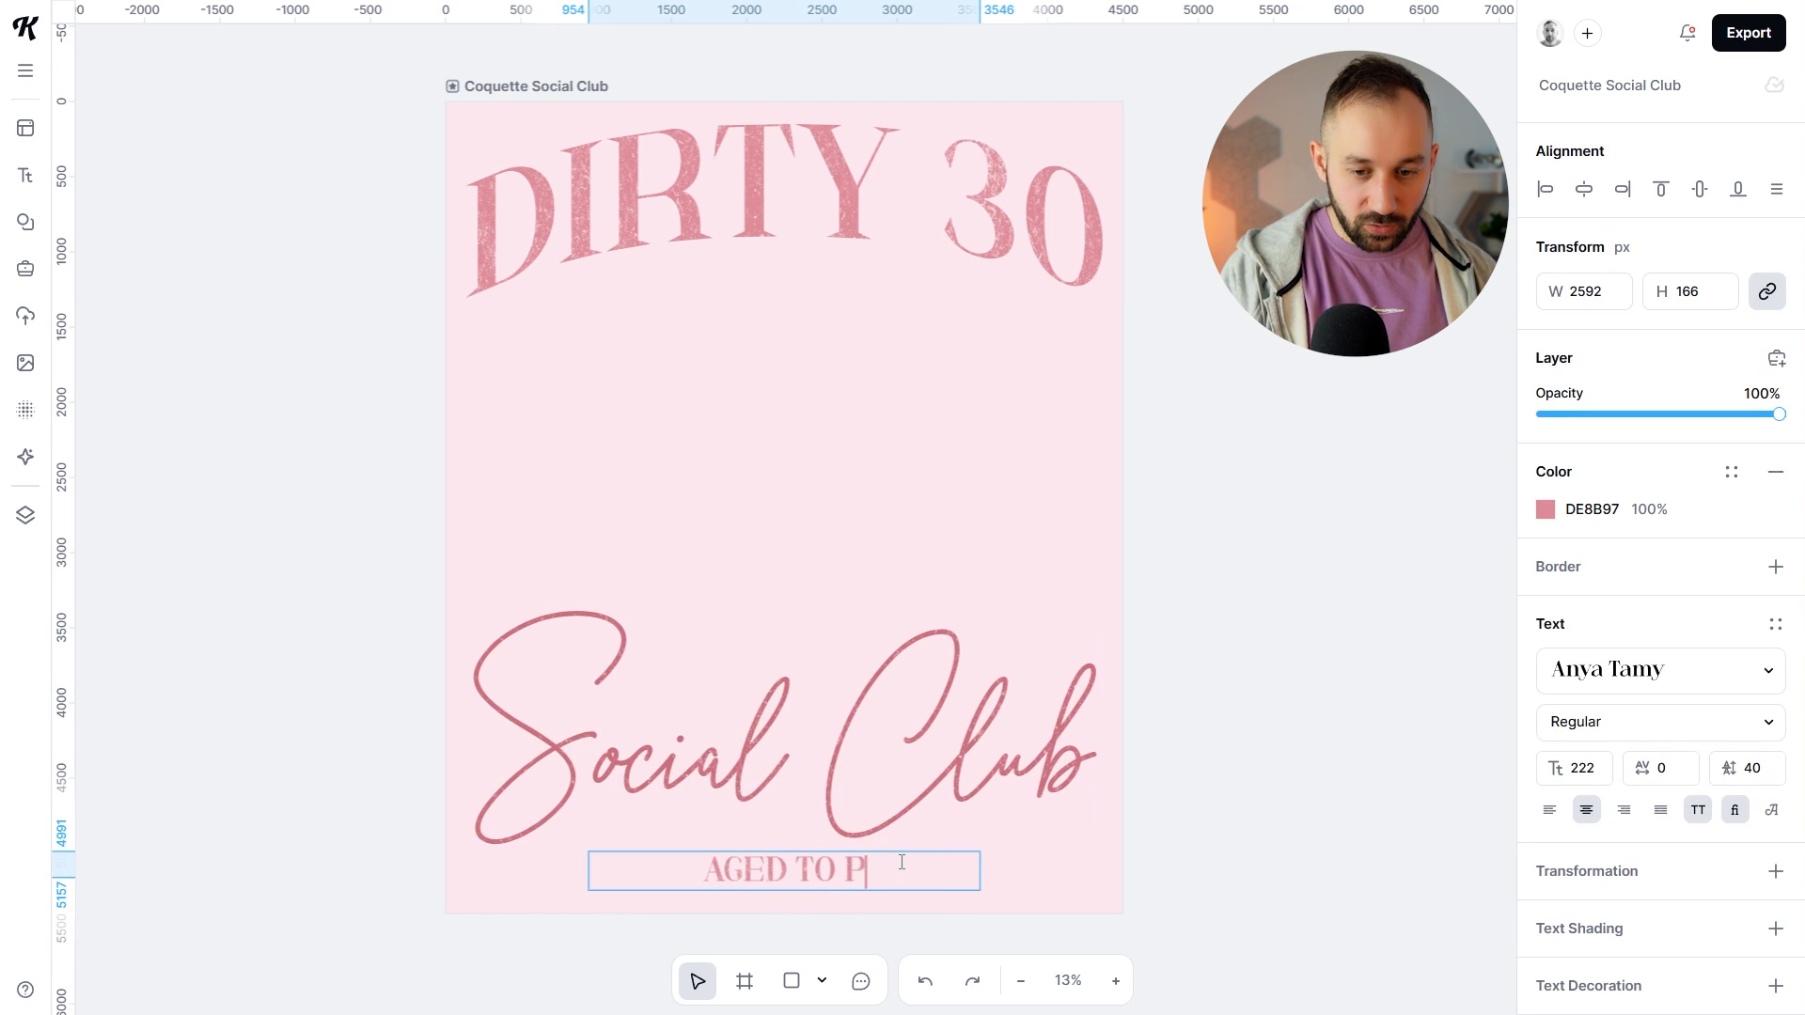
text(ERFECTION)
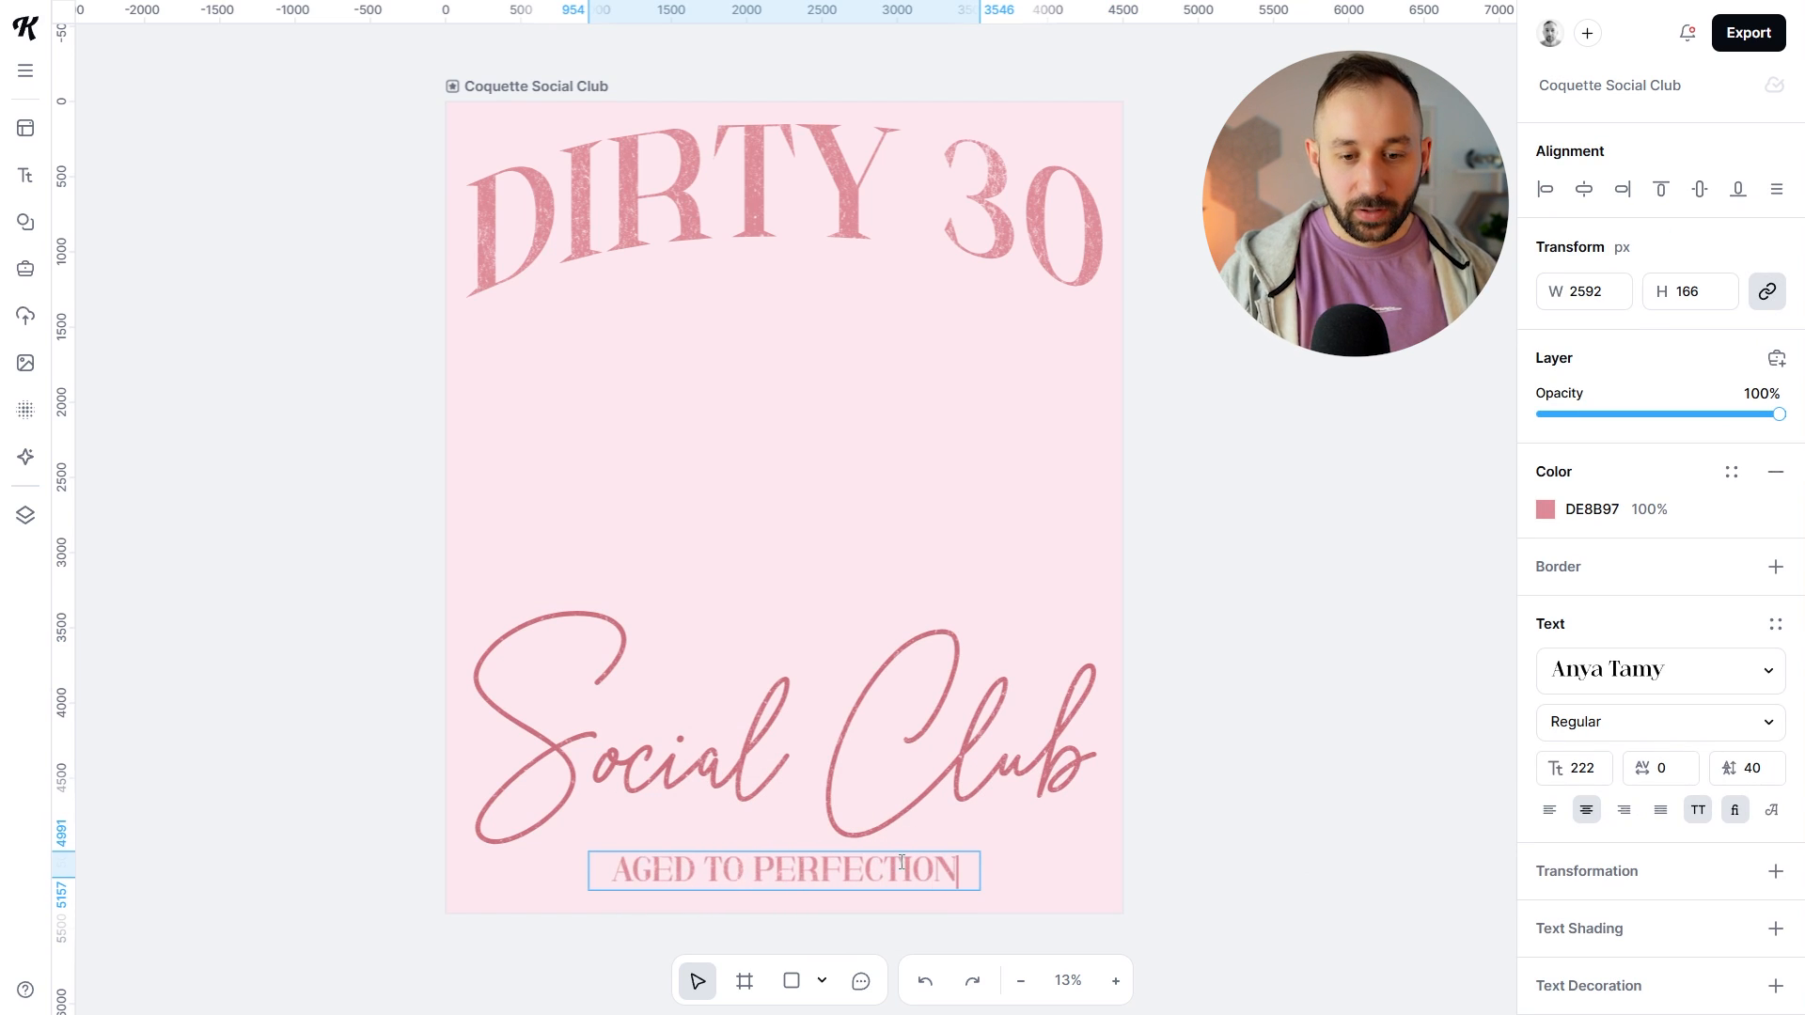
key(Escape)
key(Escape)
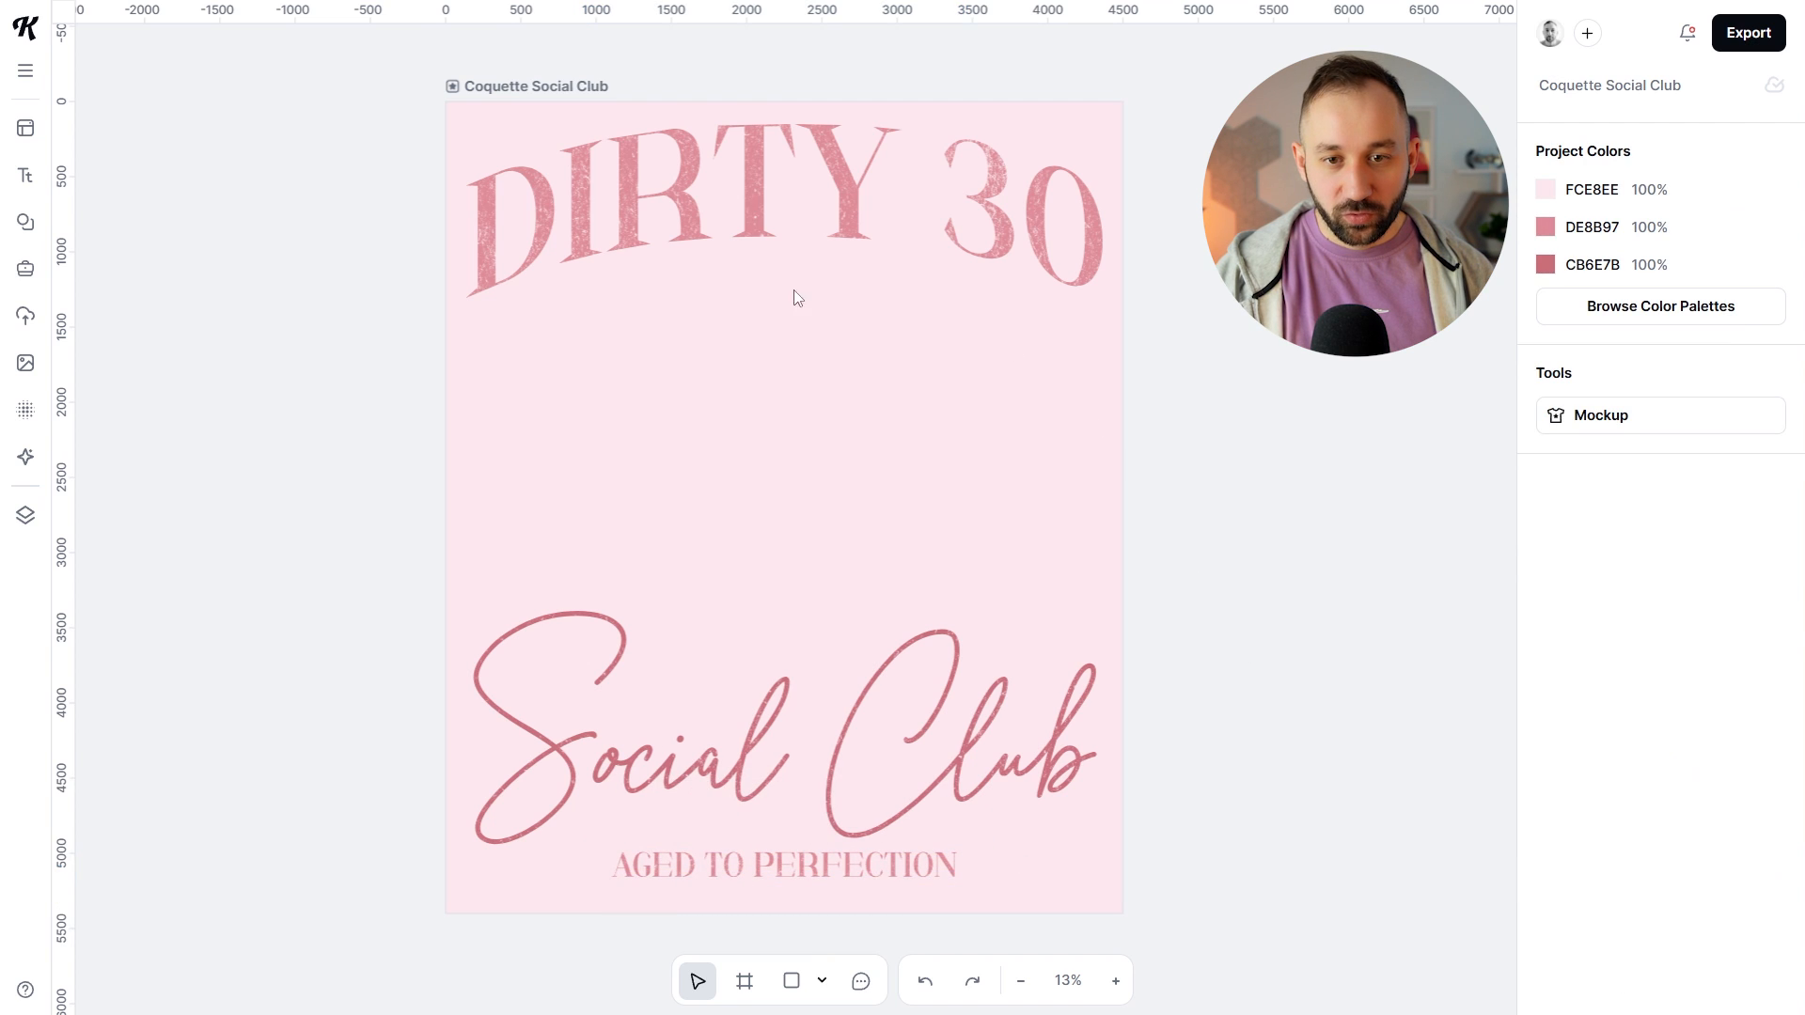
Step: Move "Social Club" and its tagline together closer to the artboard's lower edge and enlarge them to about 4272 px wide
click(837, 762)
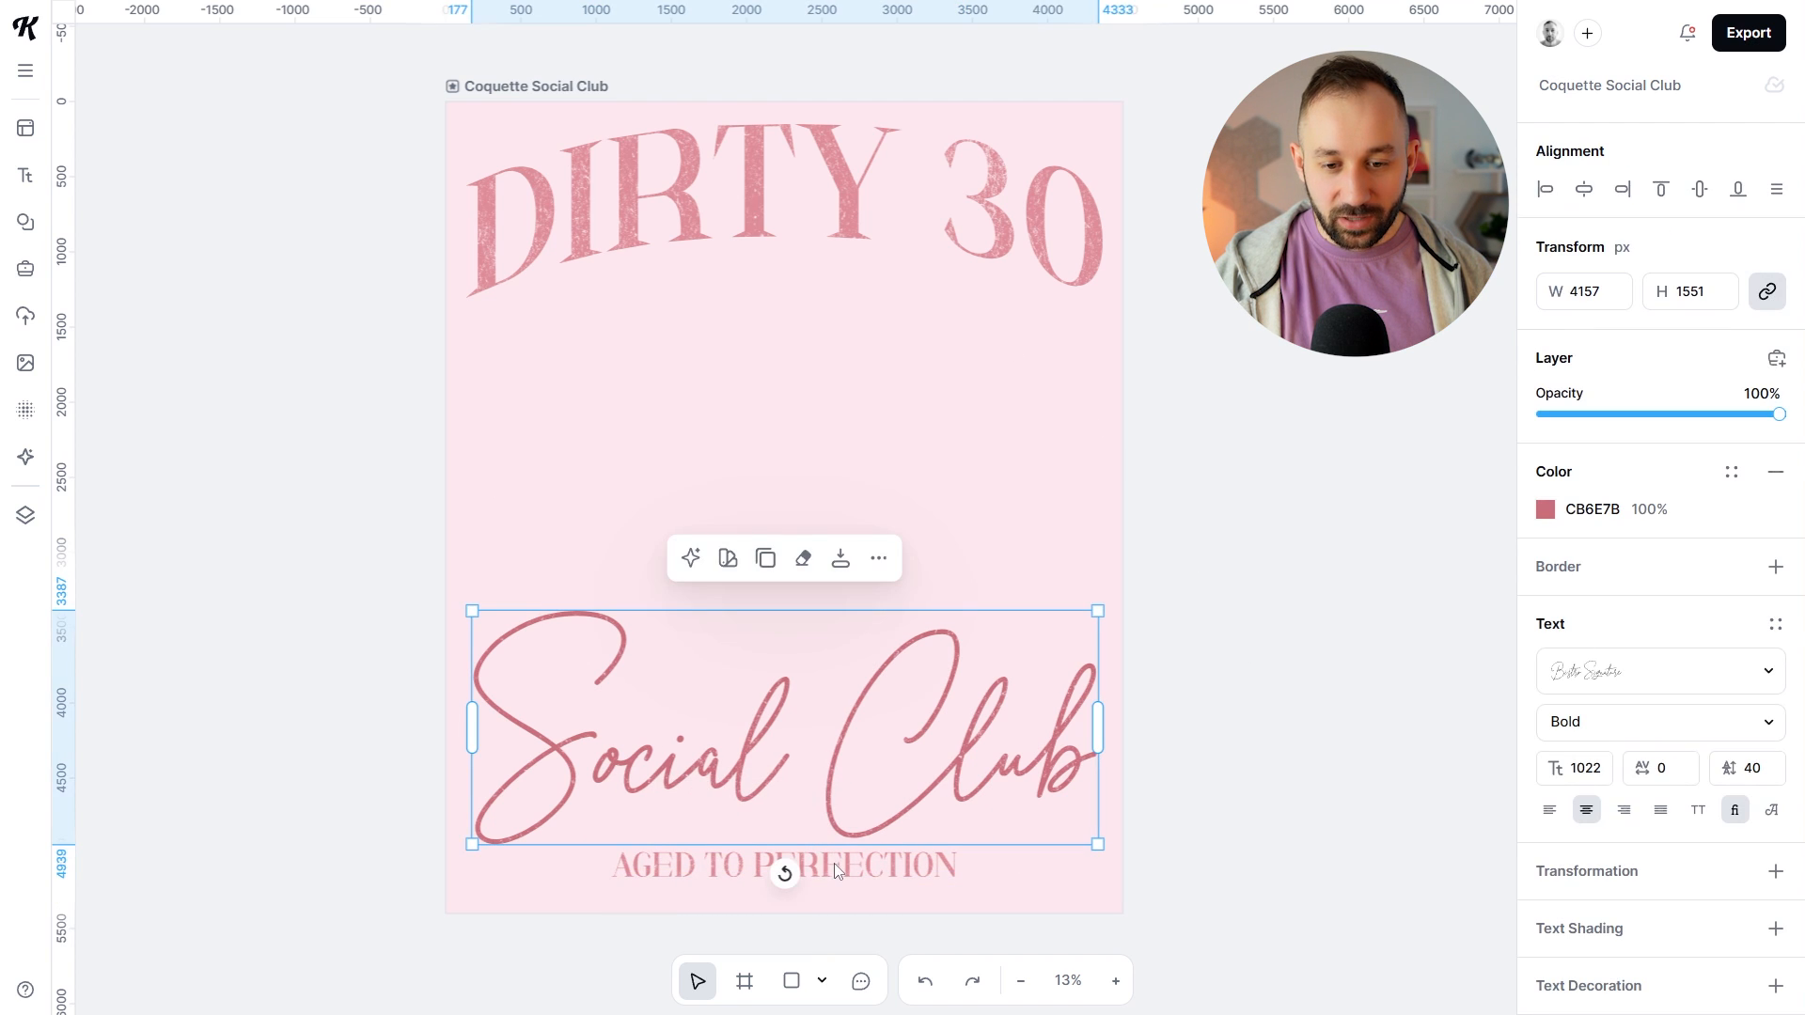
shift+click(833, 862)
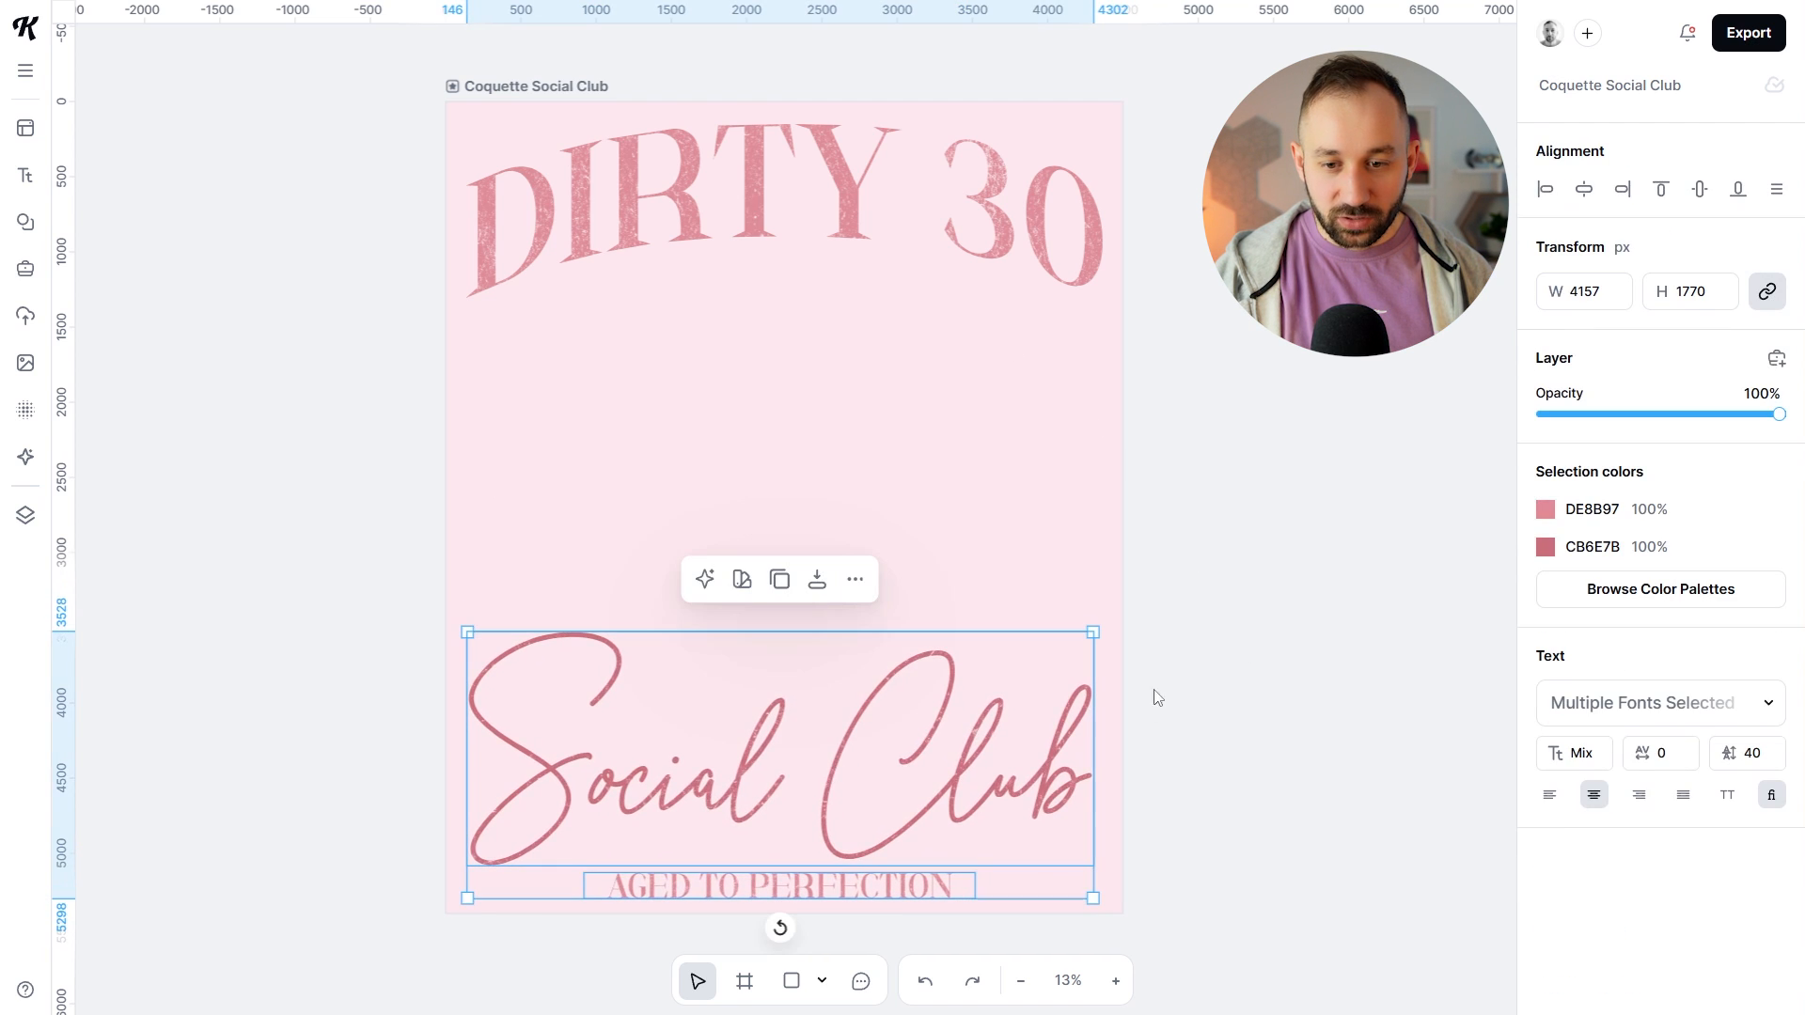
drag(1094, 634, 1111, 624)
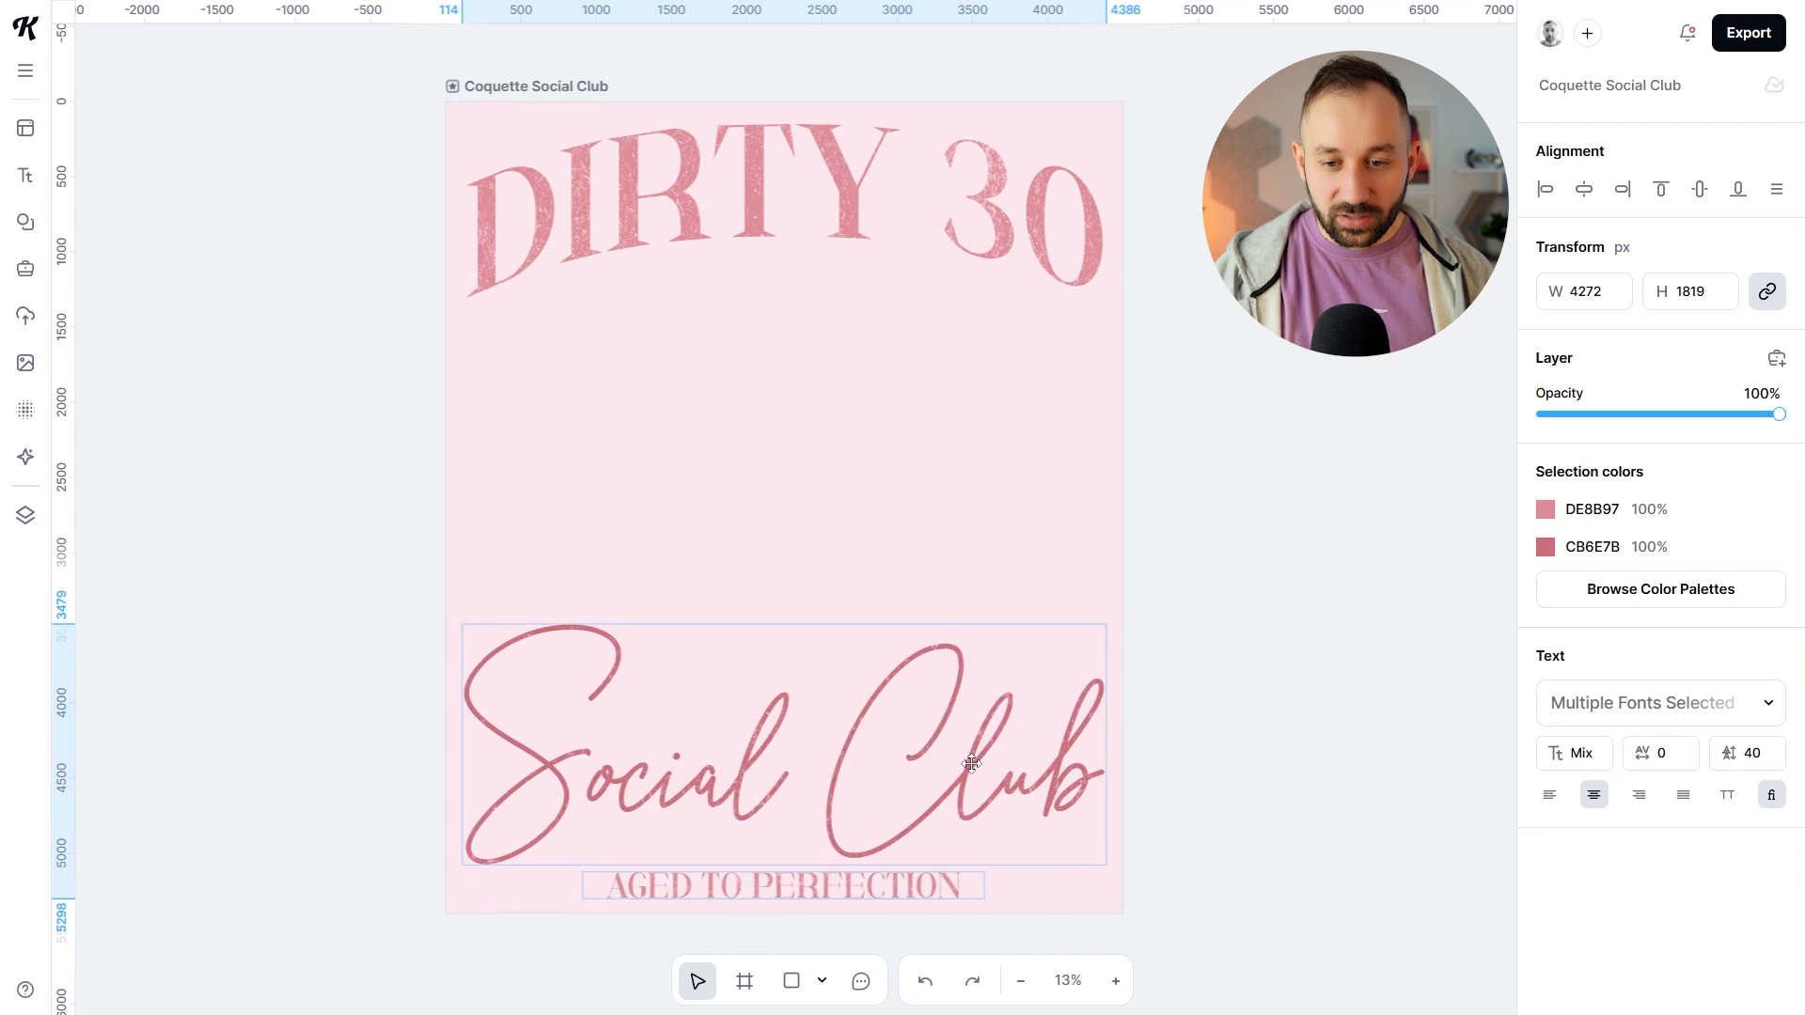
Step: Open the Kittl AI community images from the advanced image generator and search them for "cocktail"
click(1208, 669)
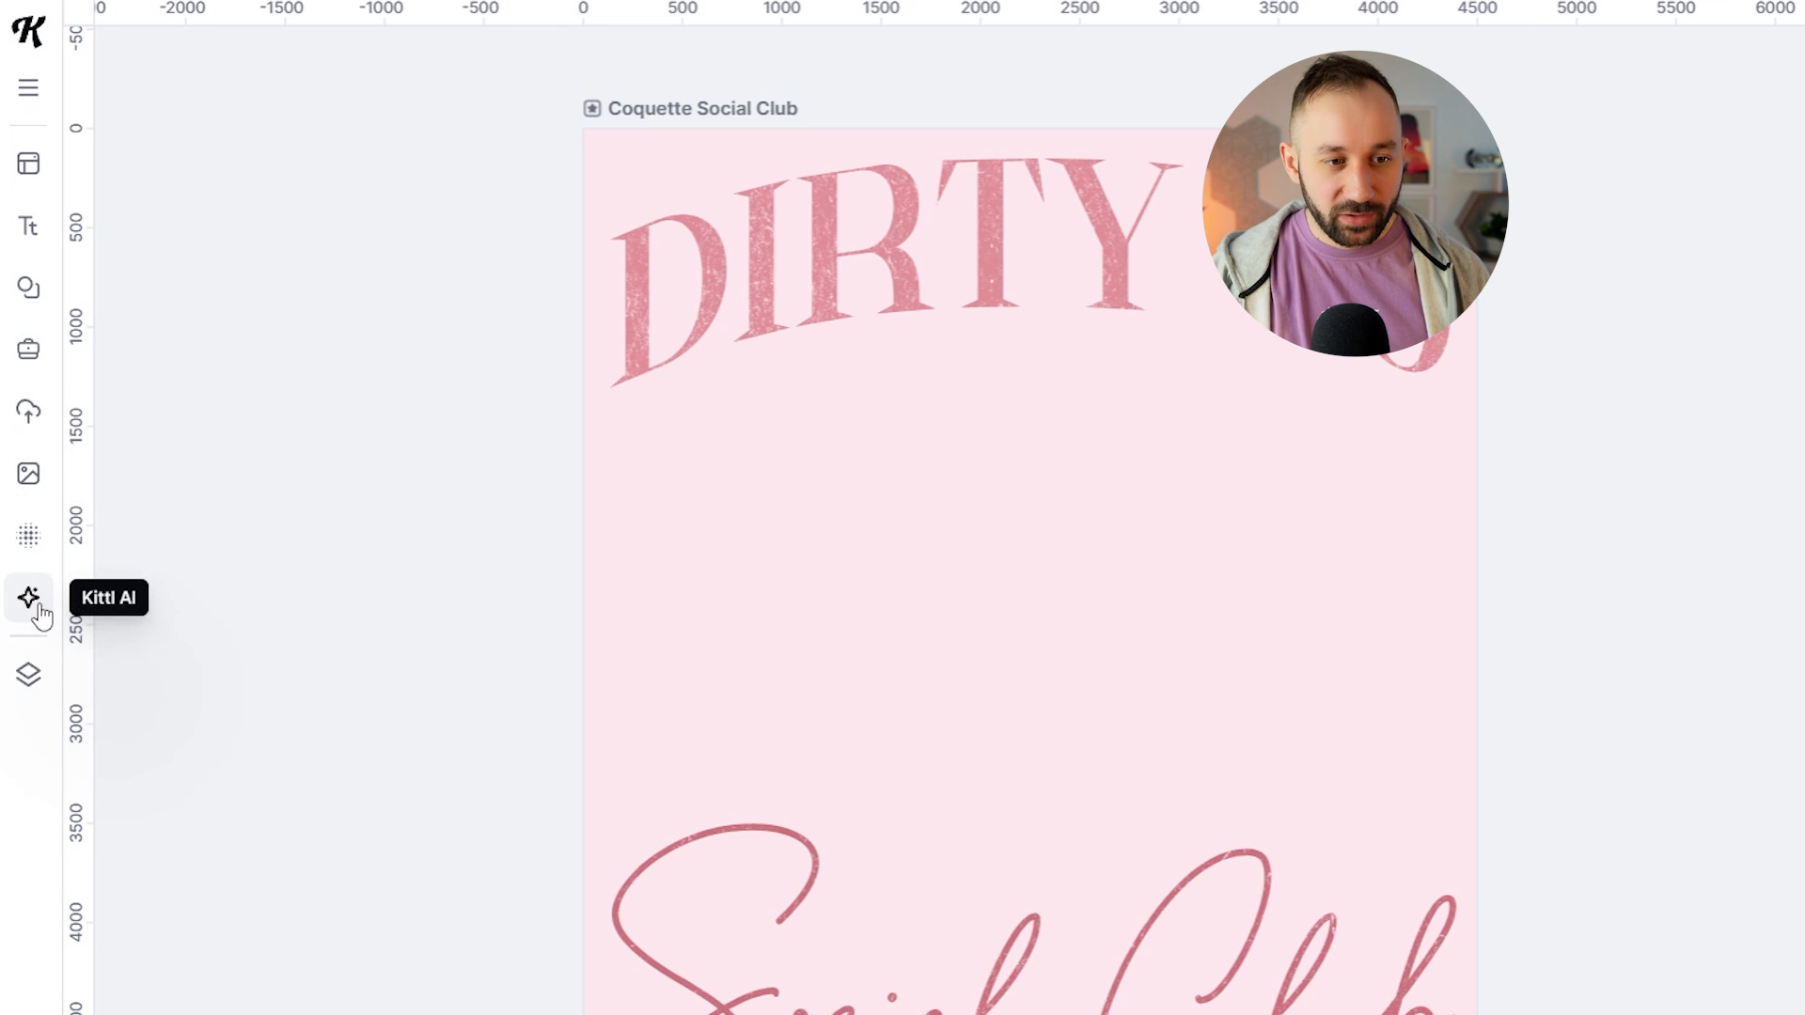
click(28, 598)
click(428, 340)
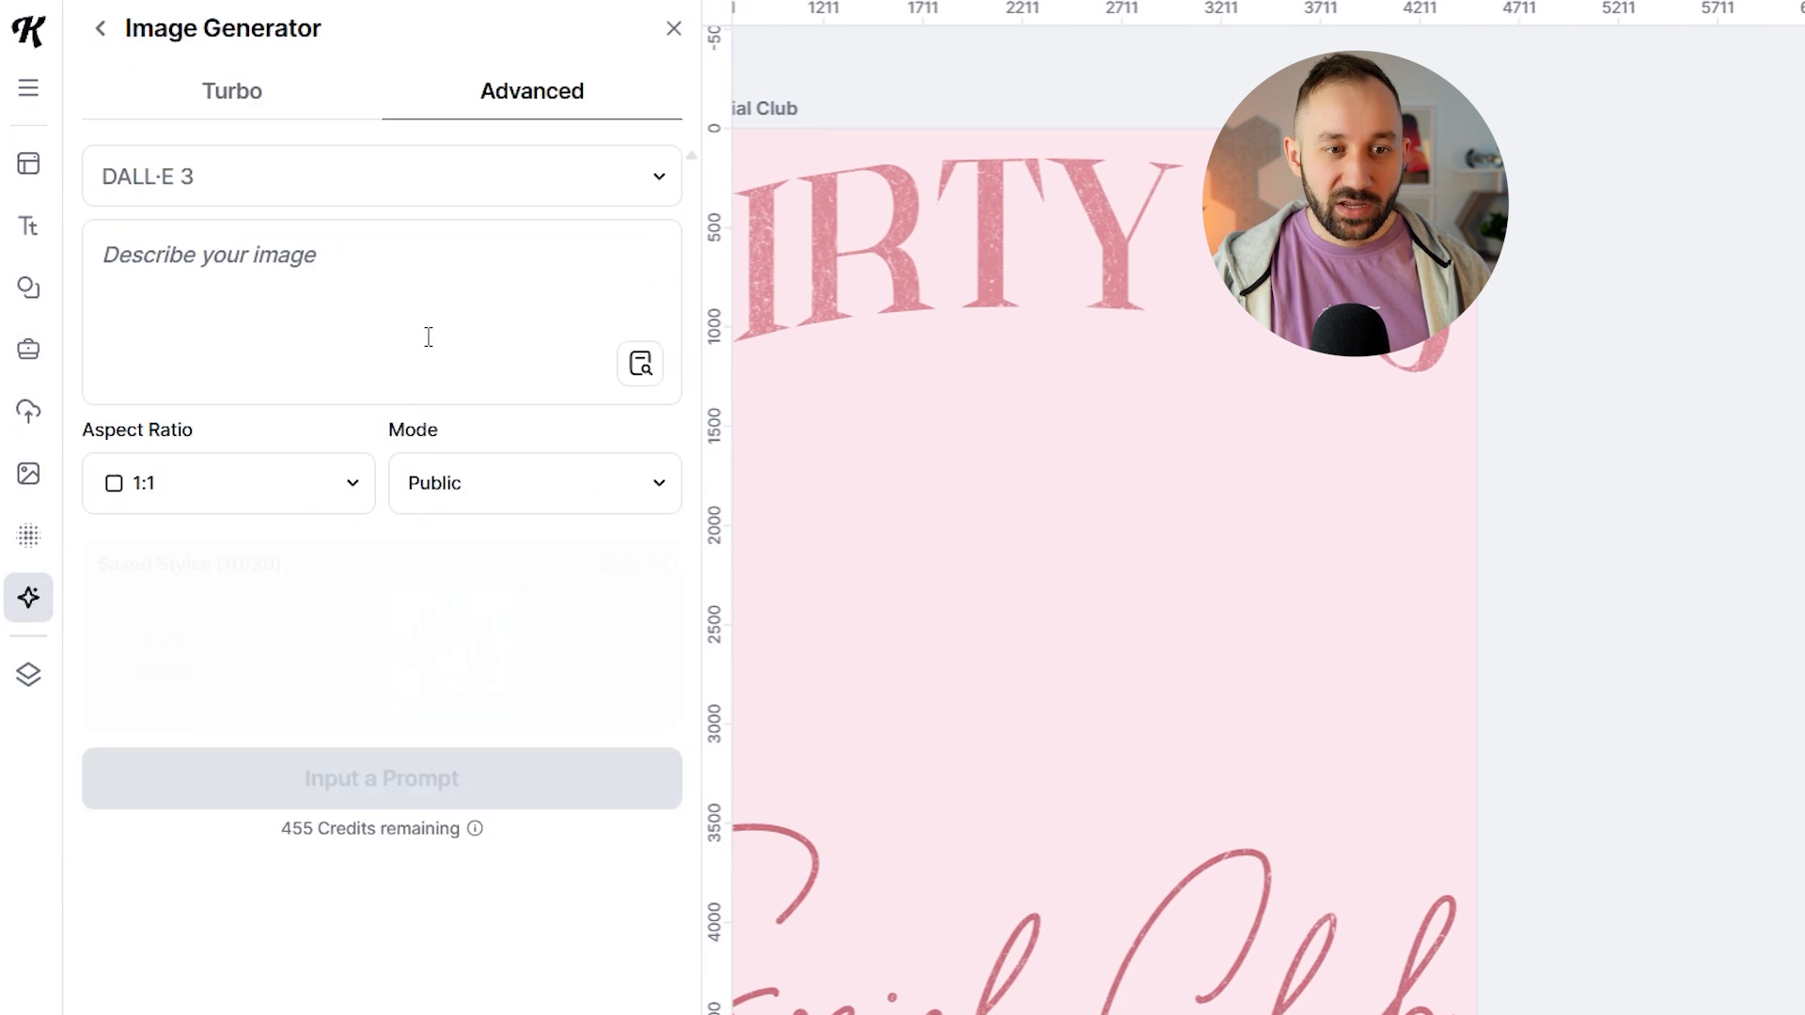
click(643, 367)
click(337, 194)
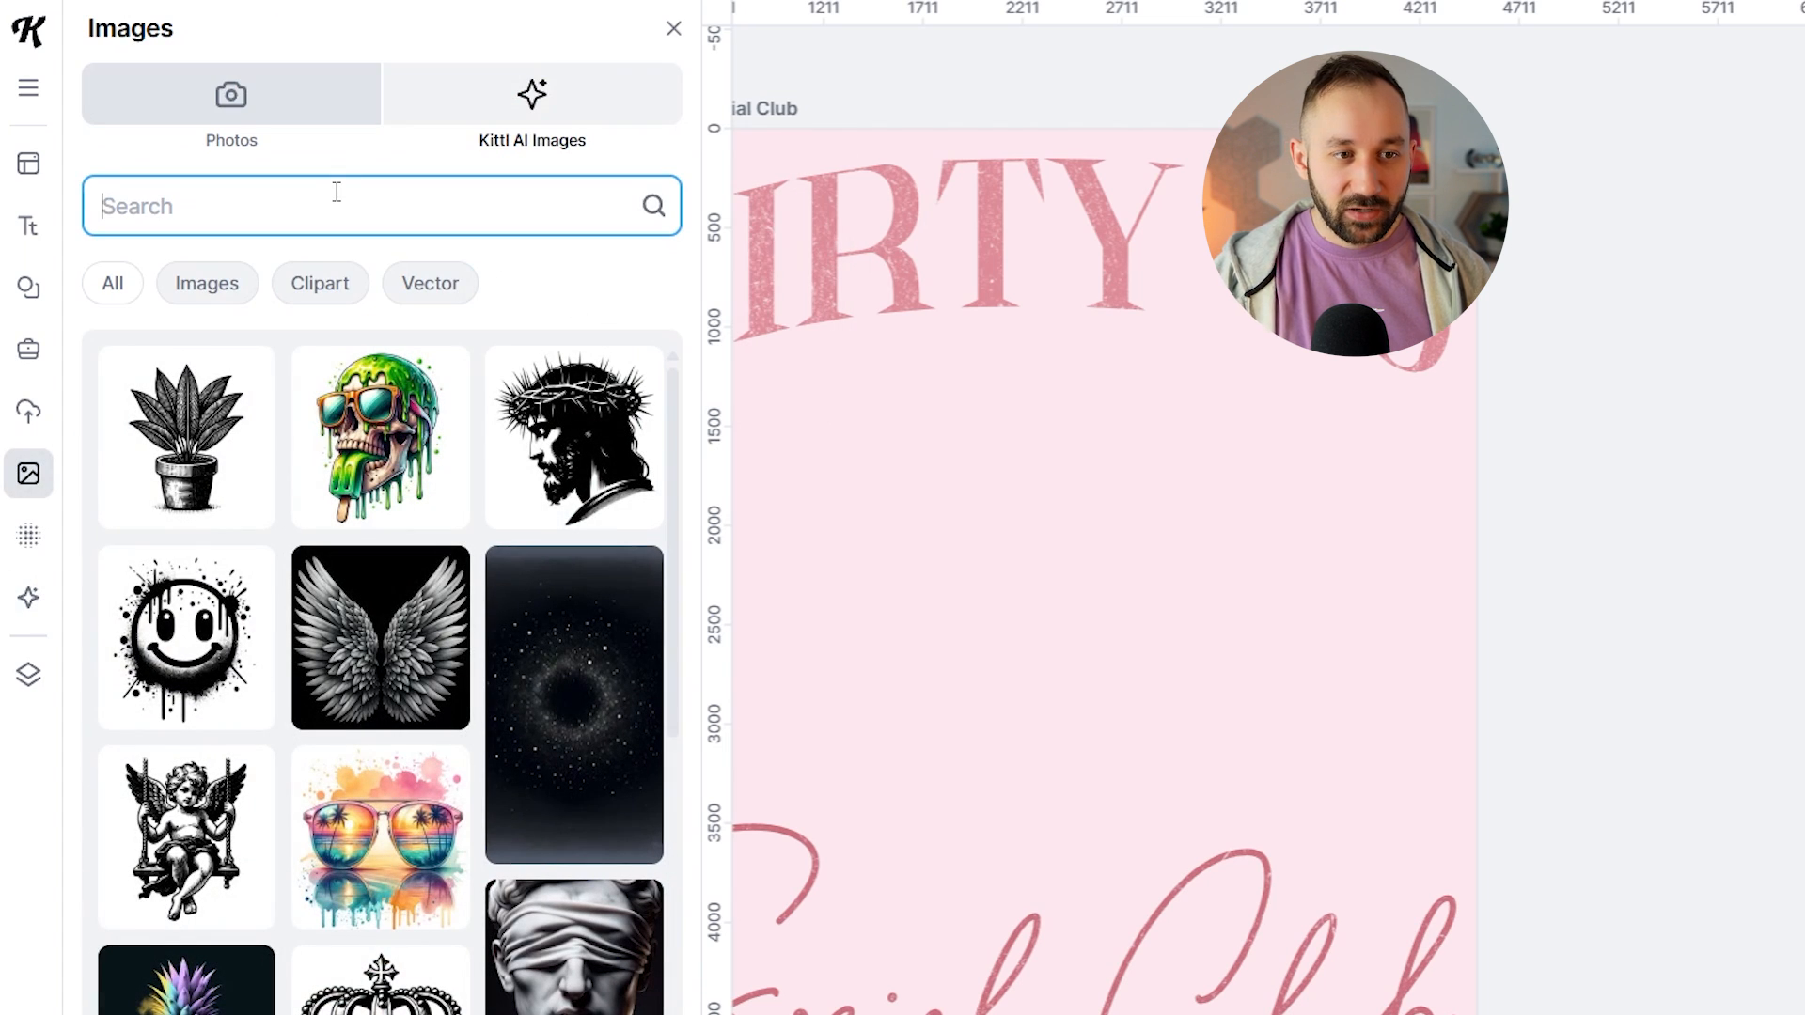
text(cocktail)
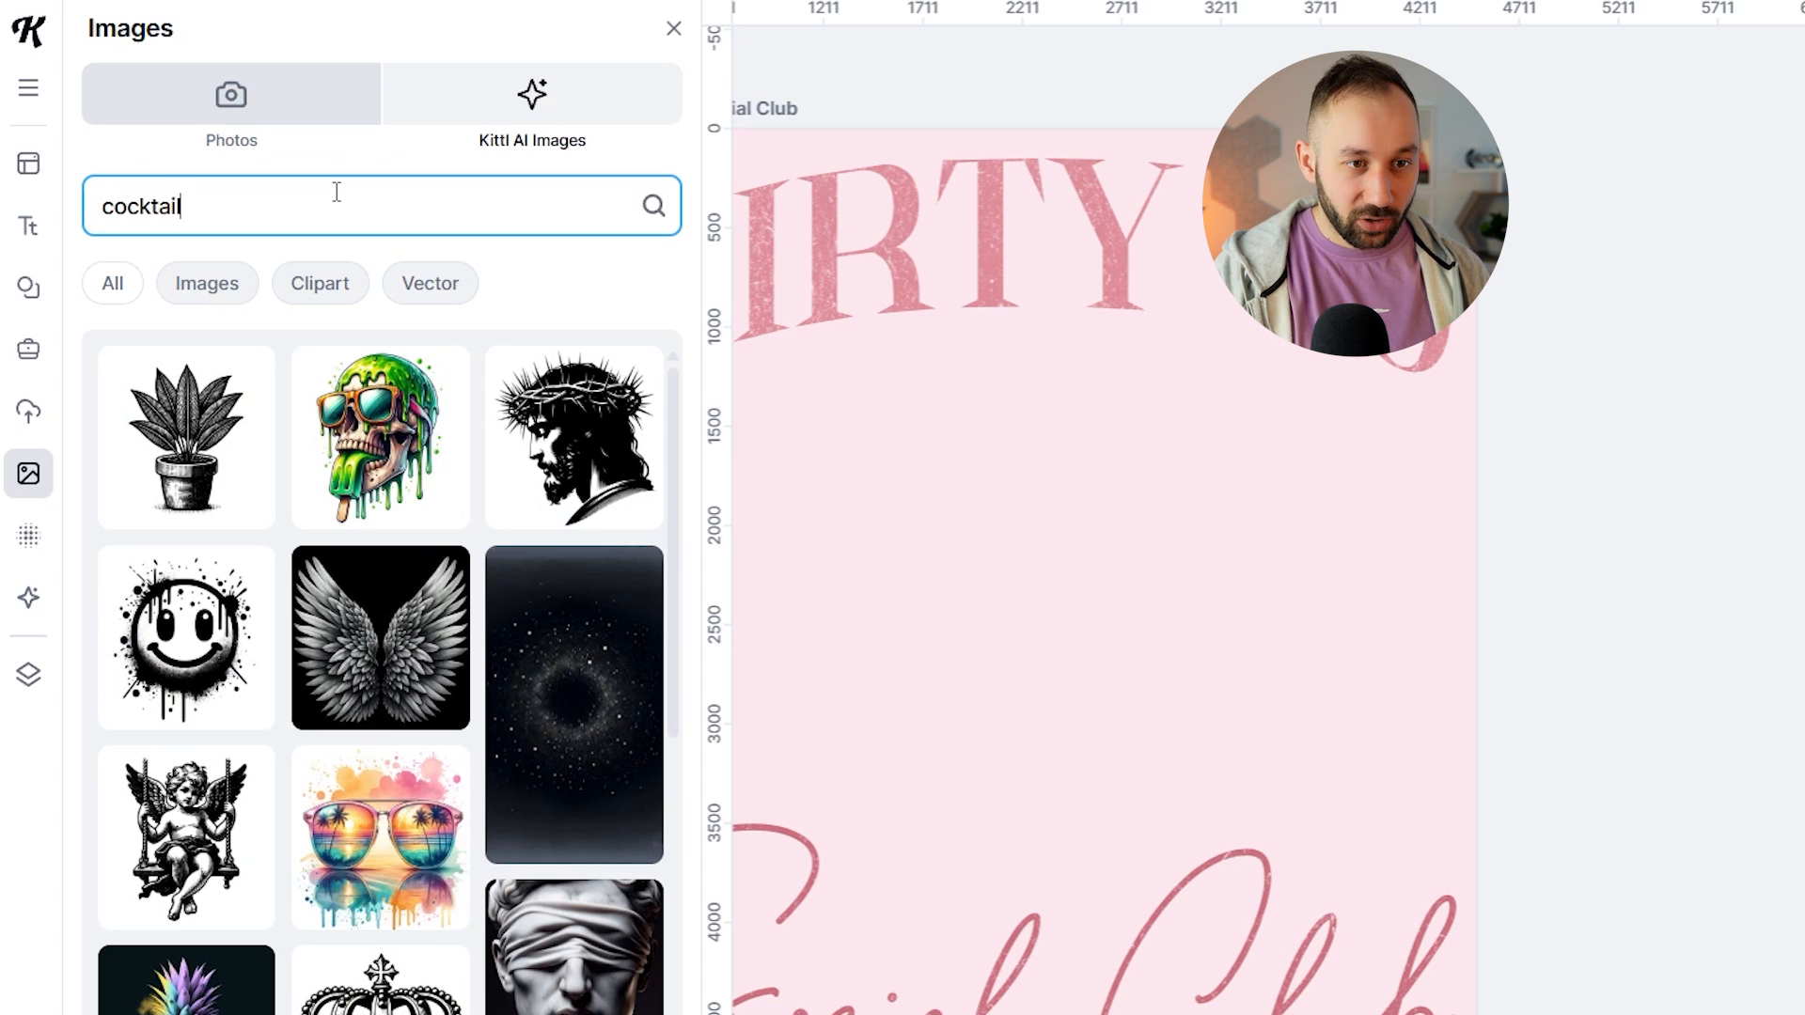
key(Return)
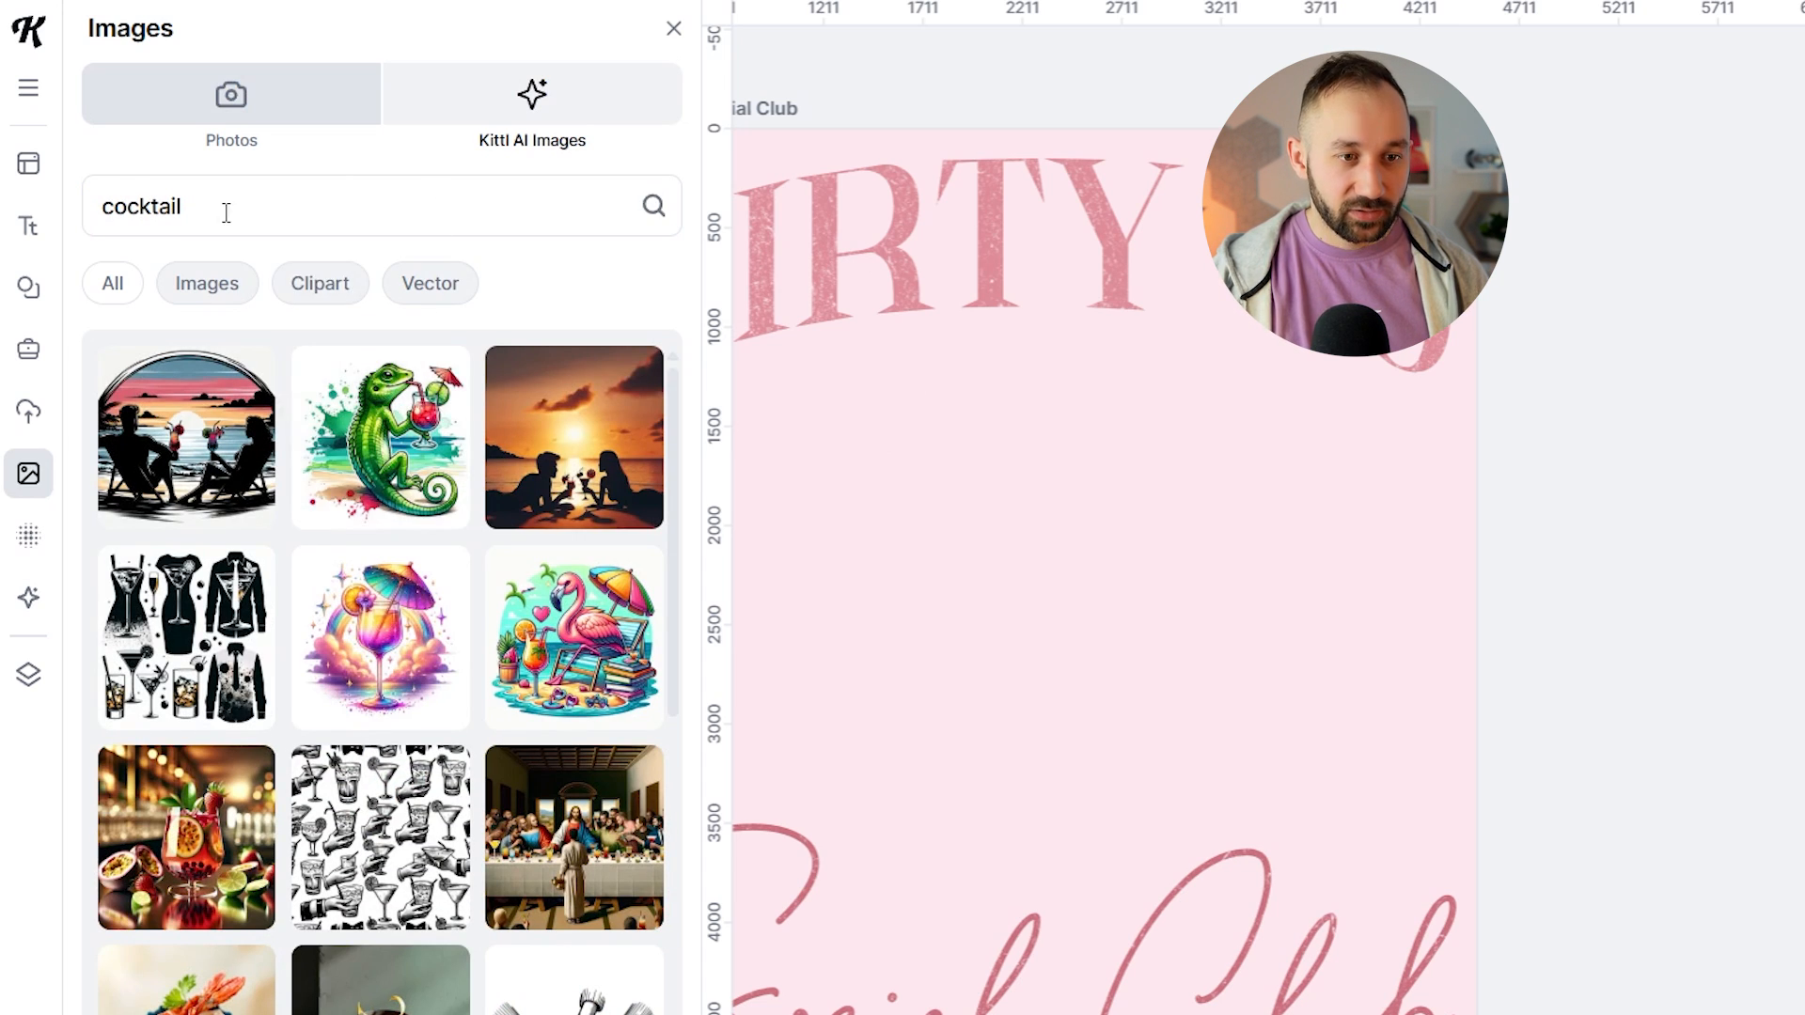
Step: Add the black-and-white drawing of a flamingo in a beach chair from the cocktail results to the canvas
scroll(428, 567, down, 2)
scroll(428, 566, up, 2)
scroll(425, 567, down, 10)
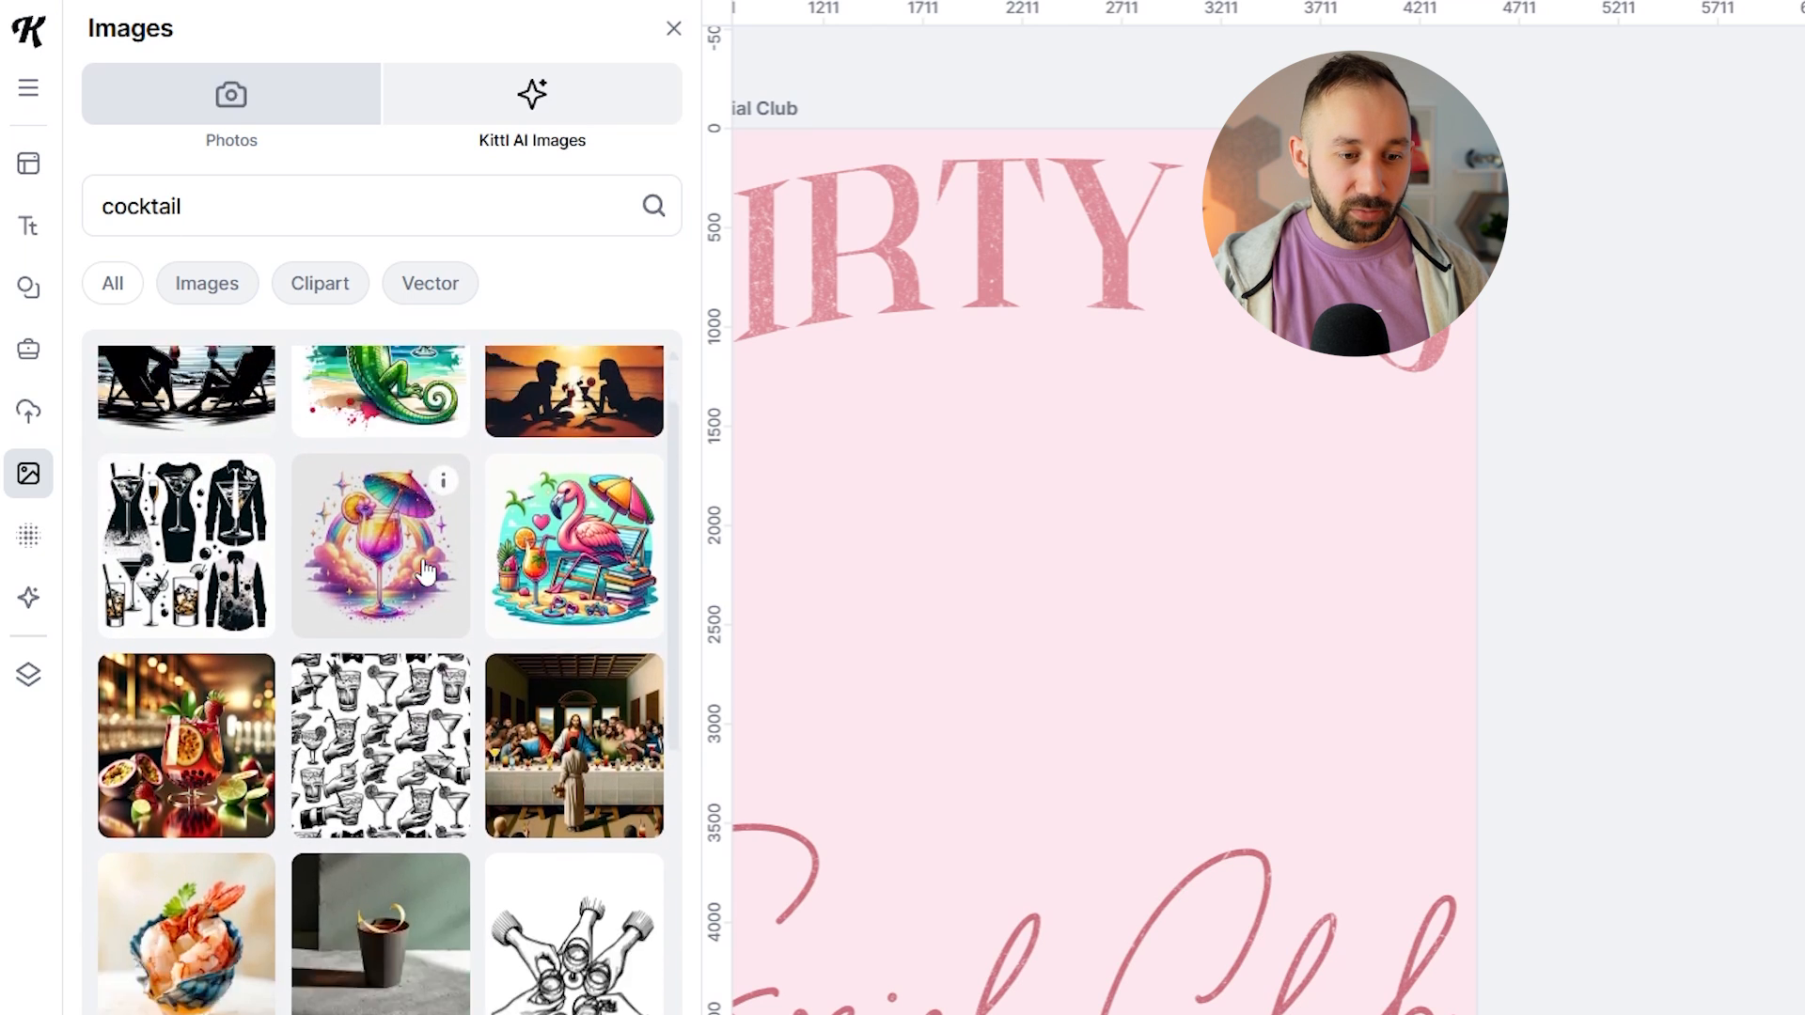
scroll(428, 568, down, 3)
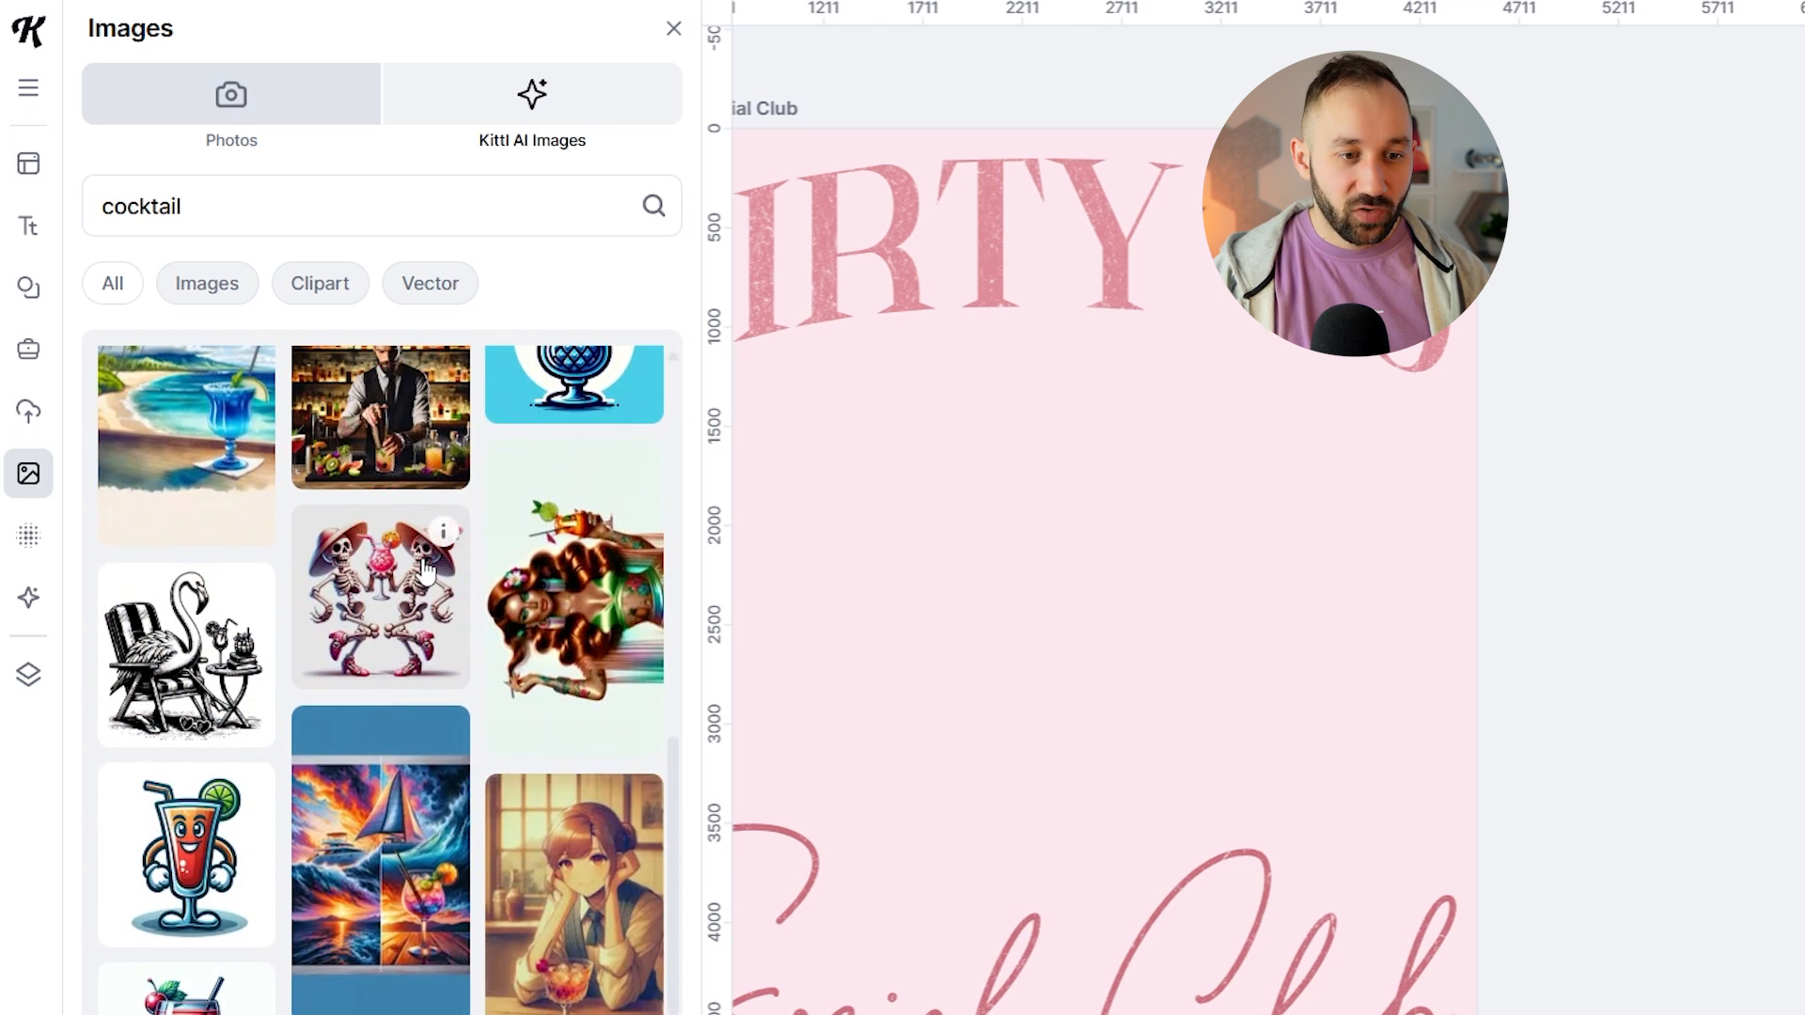
scroll(216, 597, down, 2)
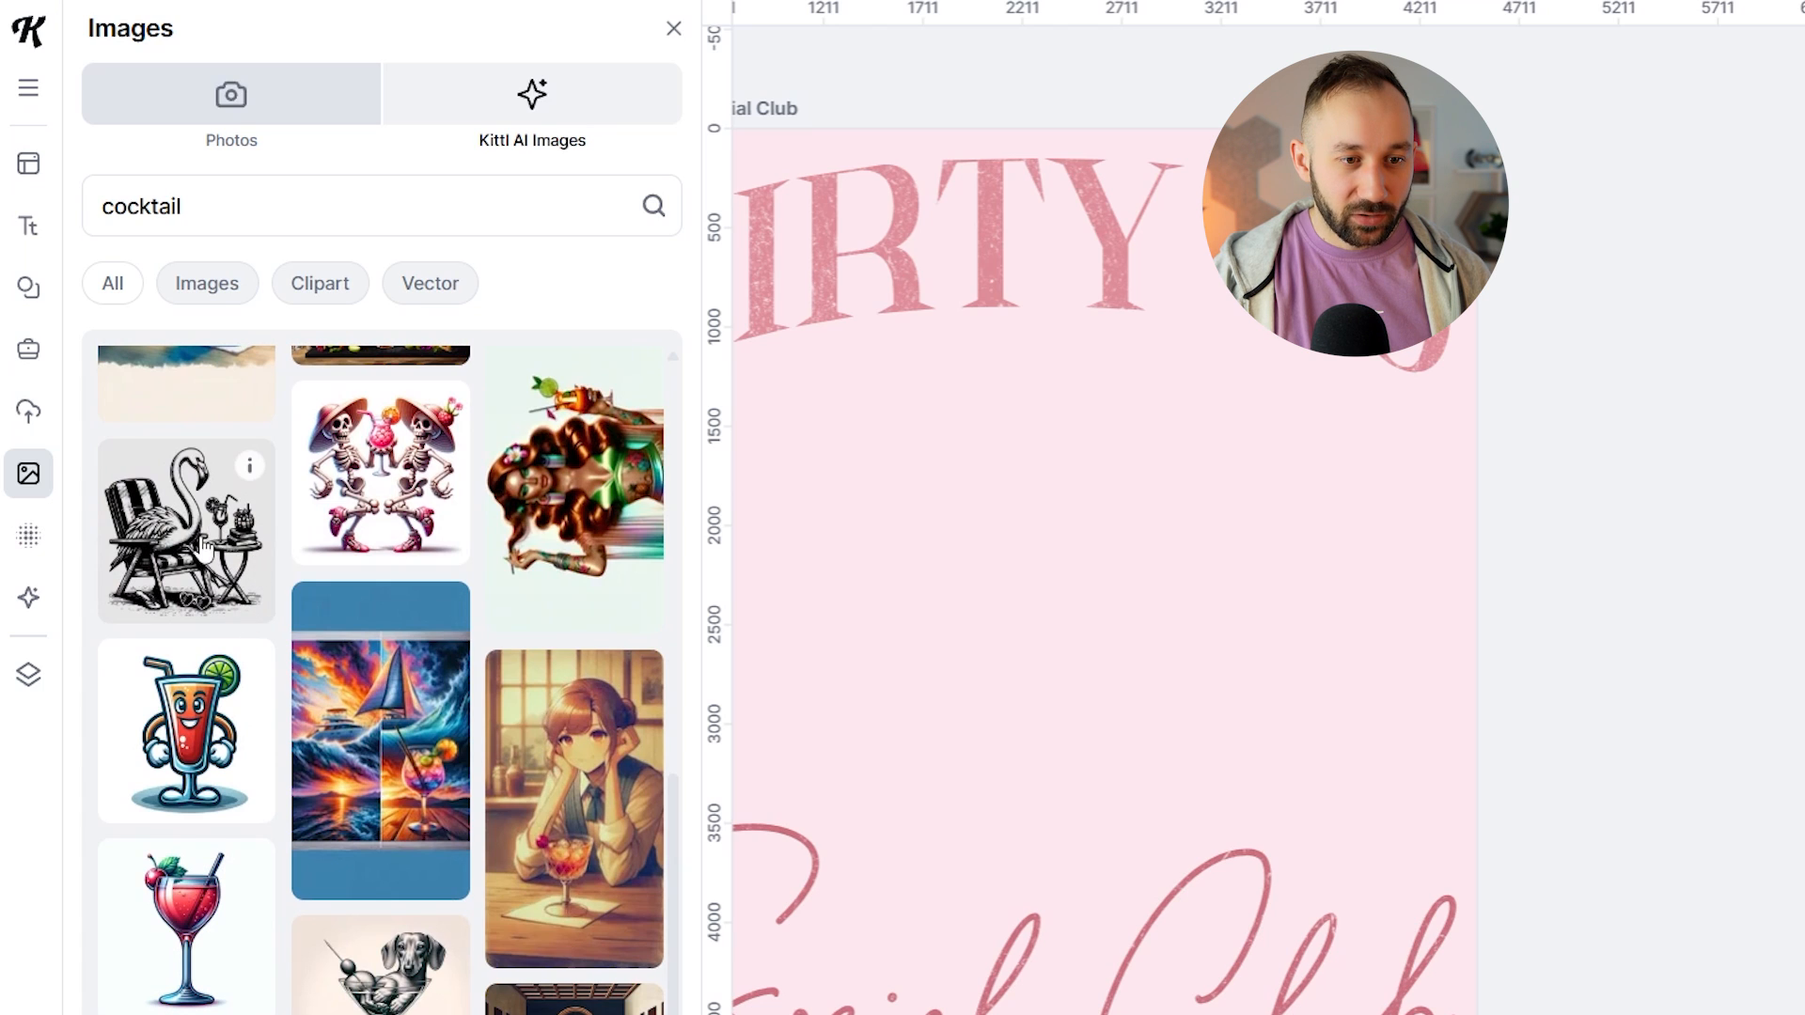
scroll(200, 536, down, 2)
scroll(188, 555, up, 2)
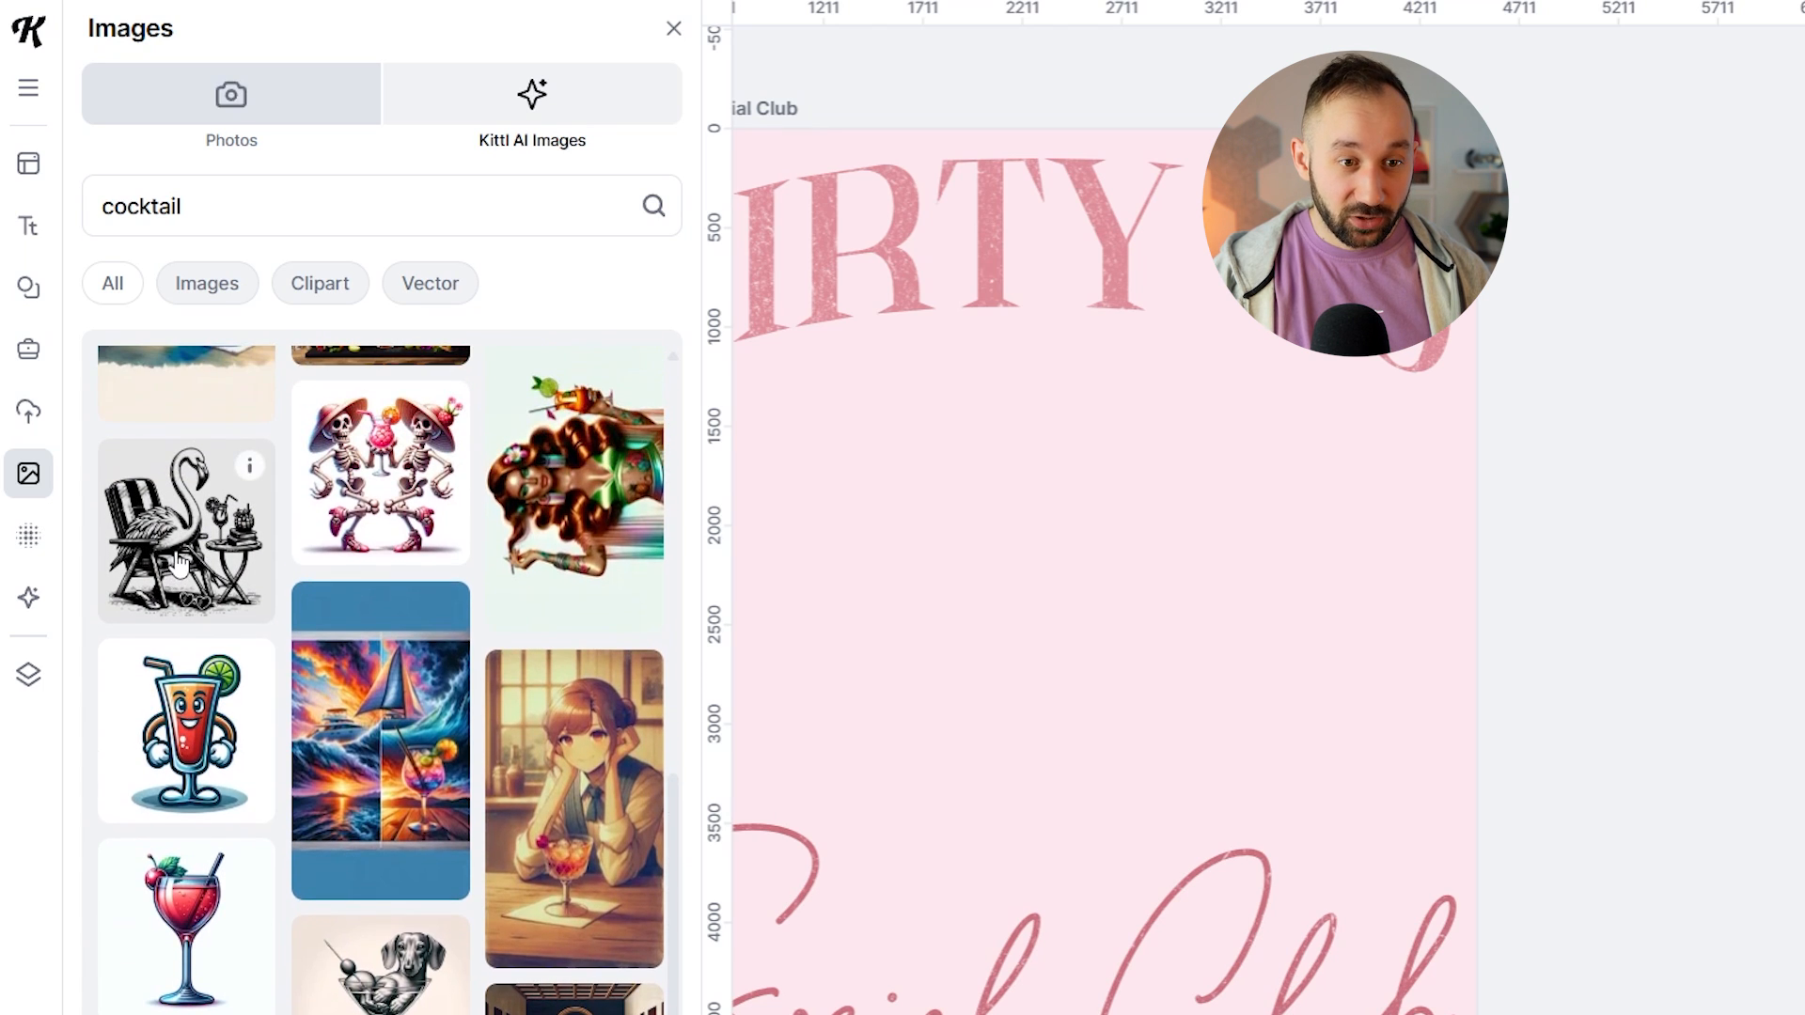
click(188, 553)
Step: Shrink the flamingo image and park it on the empty canvas above the artboard
drag(927, 883, 1633, 644)
scroll(1651, 766, down, 5)
drag(1652, 765, 1026, 202)
drag(1192, 294, 1105, 208)
drag(1039, 131, 1100, 198)
scroll(1149, 398, up, 2)
scroll(1113, 393, up, 3)
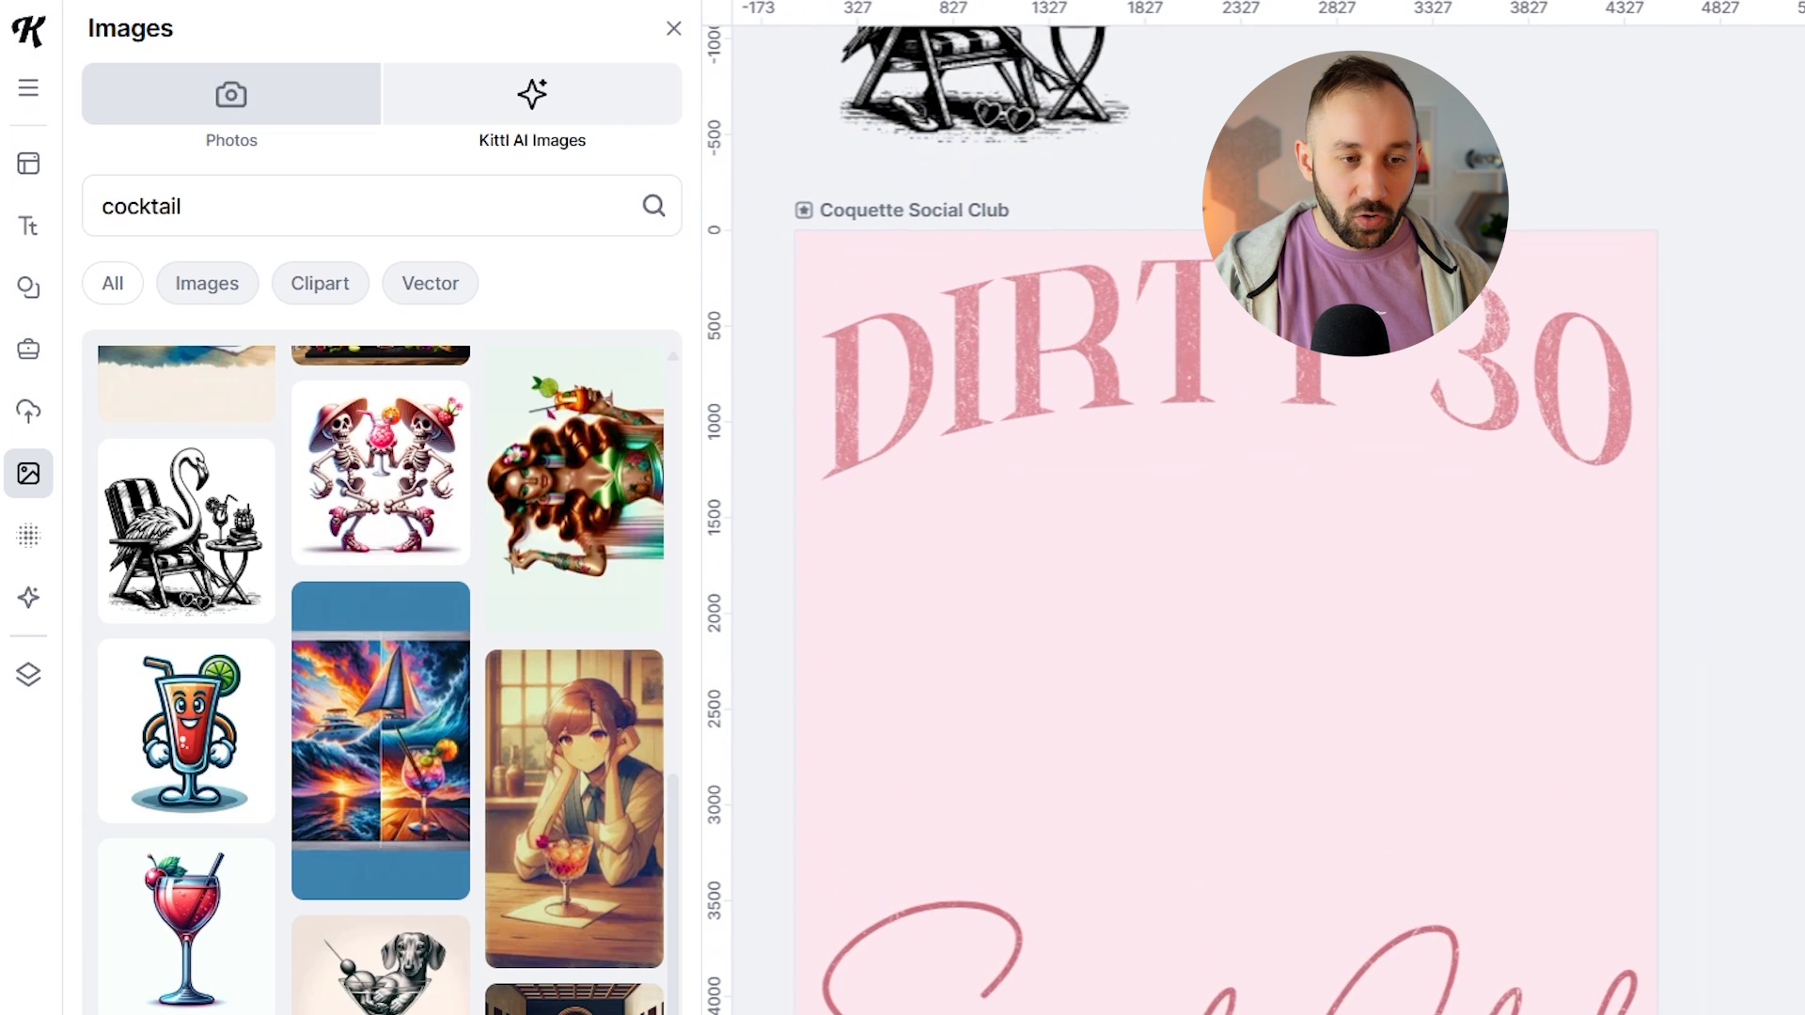
Step: View the prompt behind the flamingo drawing and reuse it with its Vintage Drawing style in the image generator
click(250, 469)
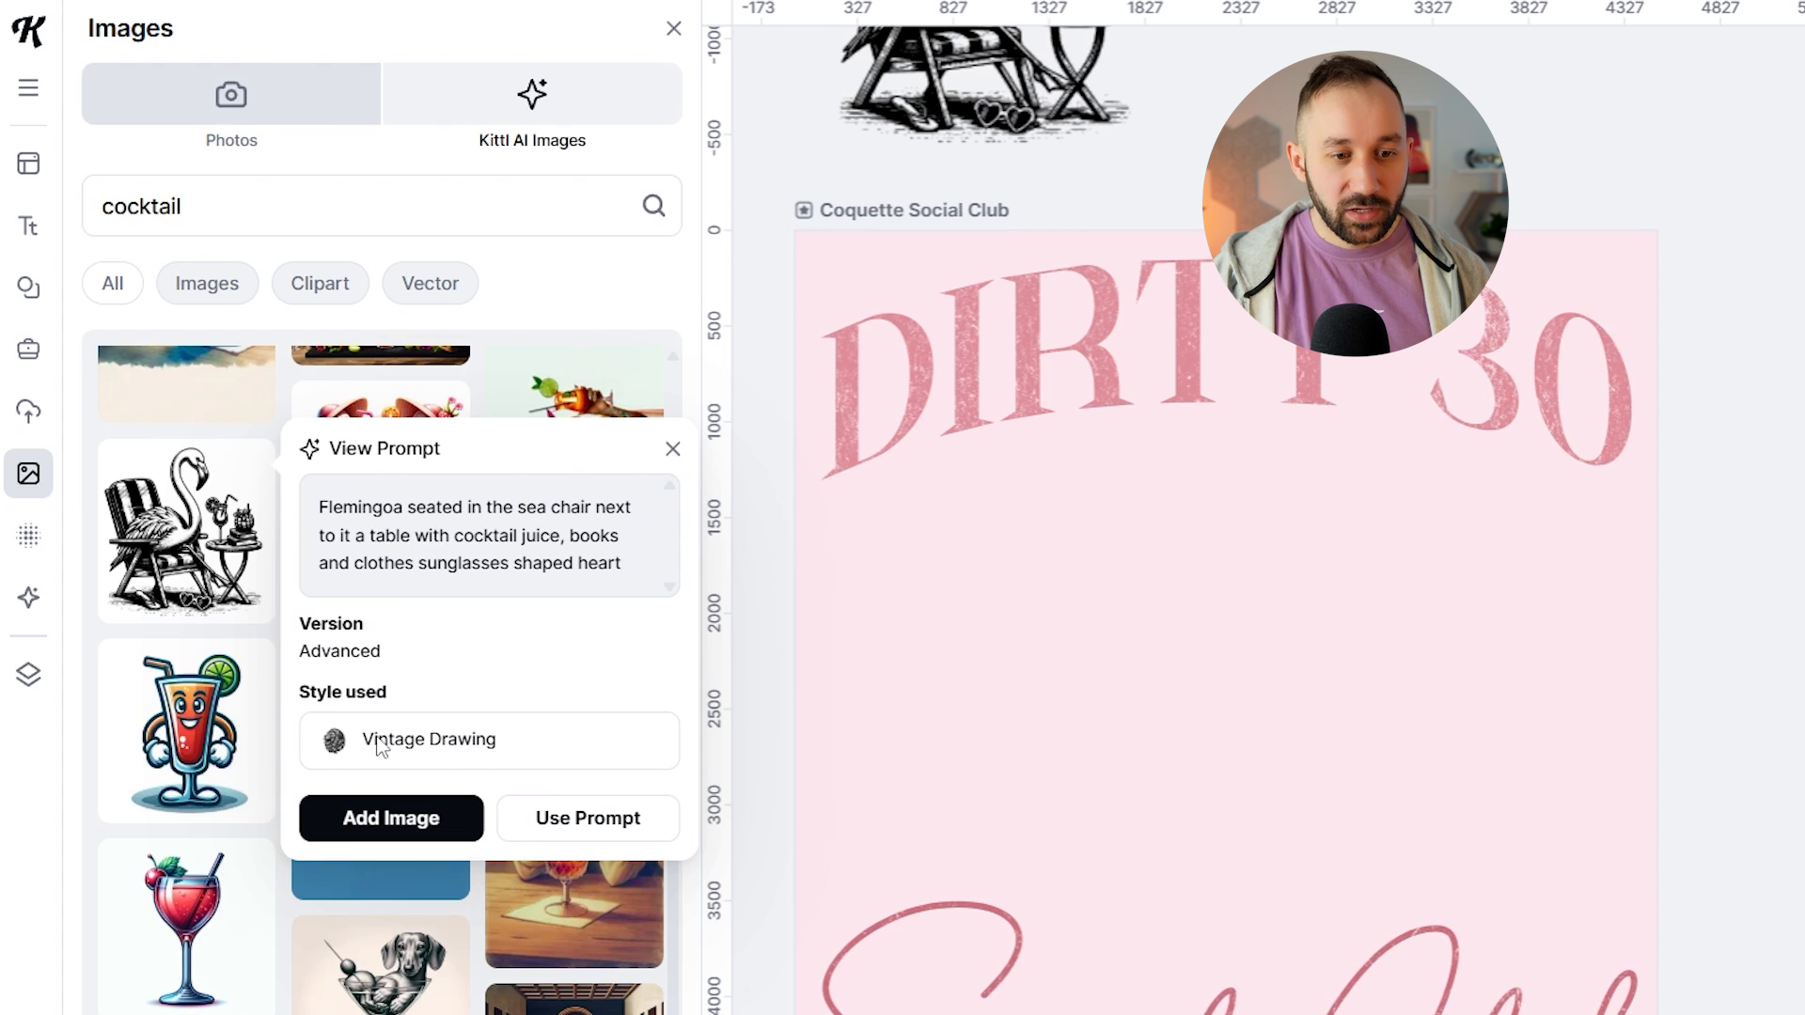
click(562, 823)
scroll(456, 353, down, 3)
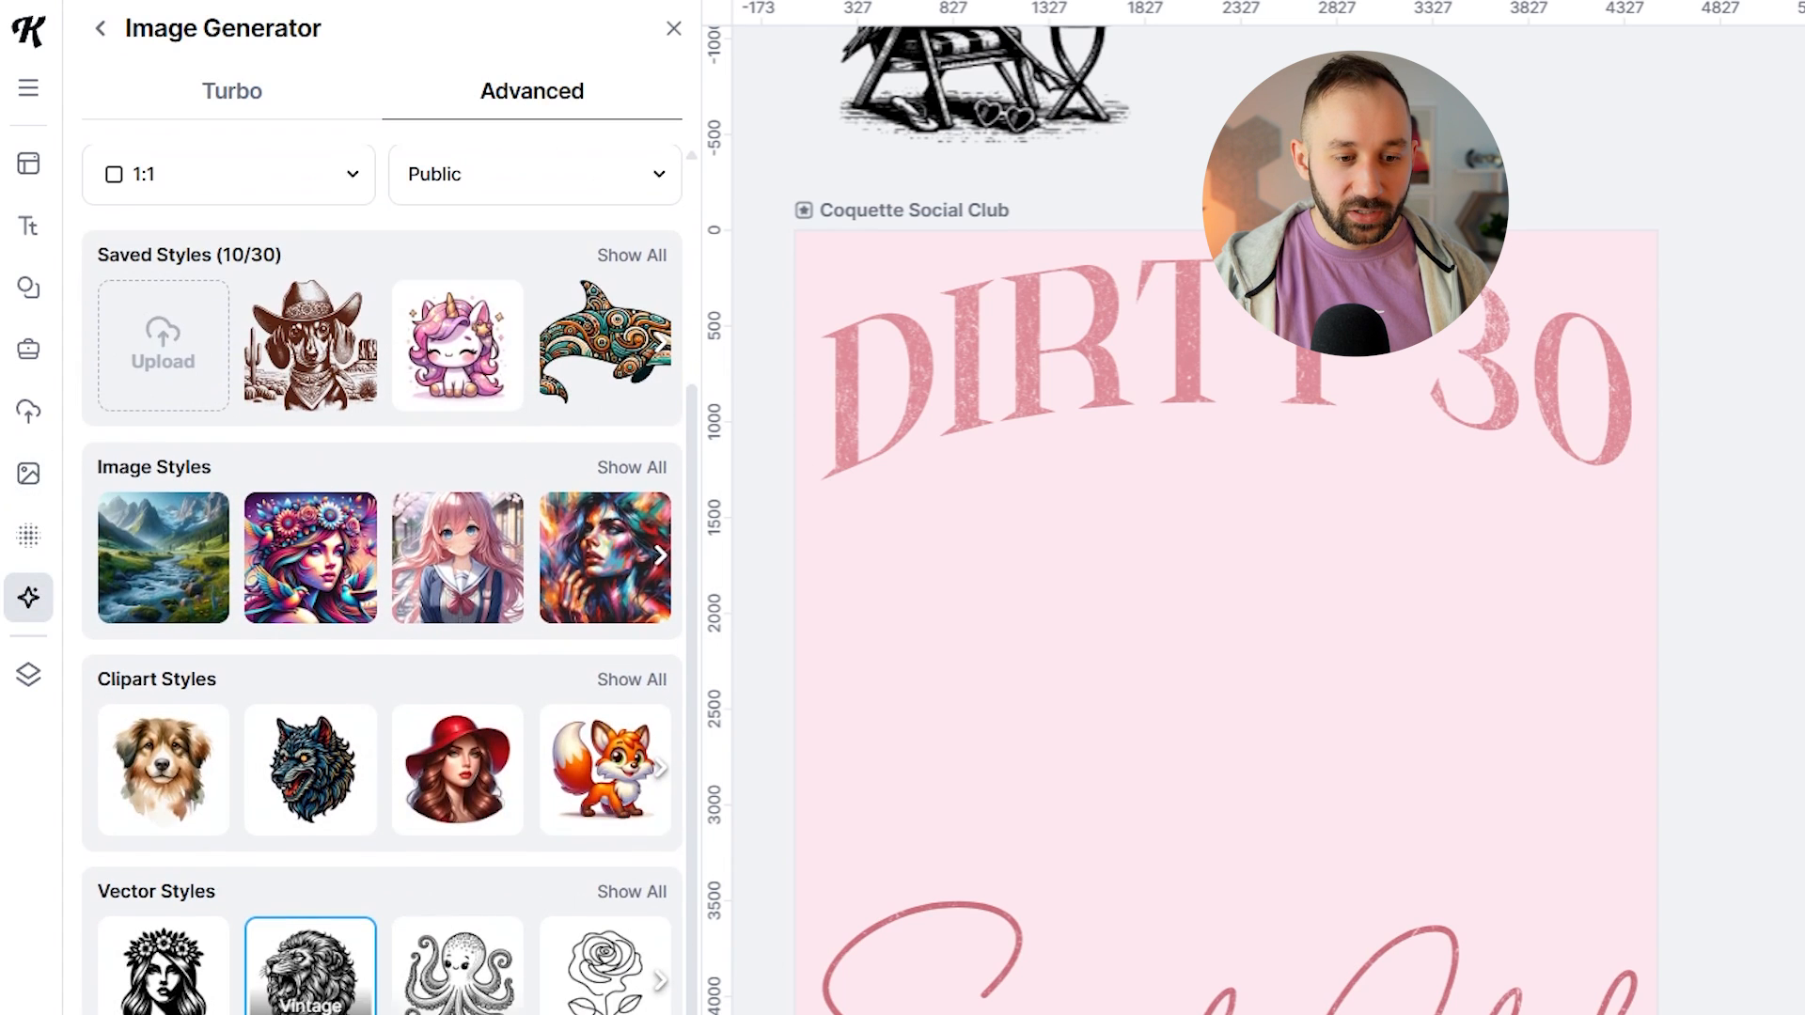
scroll(432, 410, up, 3)
drag(294, 333, 81, 259)
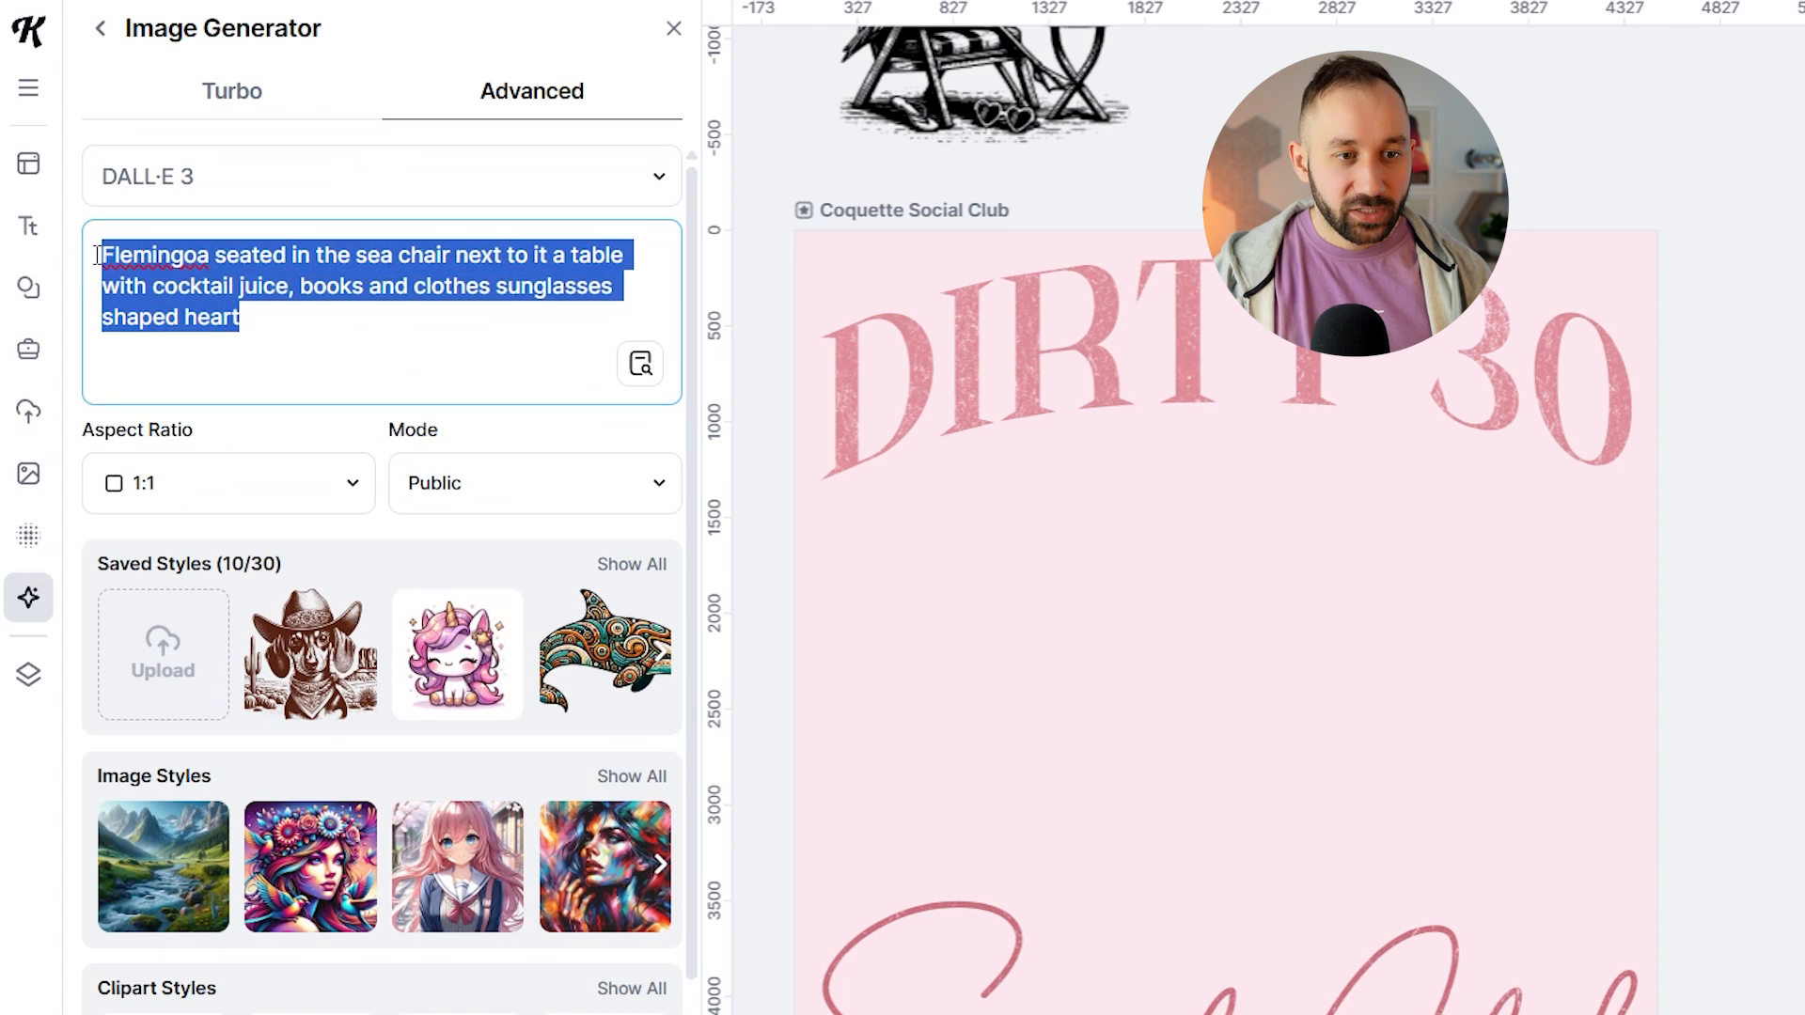
Step: Examine the image generator's model choices, prompt box and the available image, clipart and vector styles
scroll(442, 426, down, 4)
scroll(376, 432, up, 4)
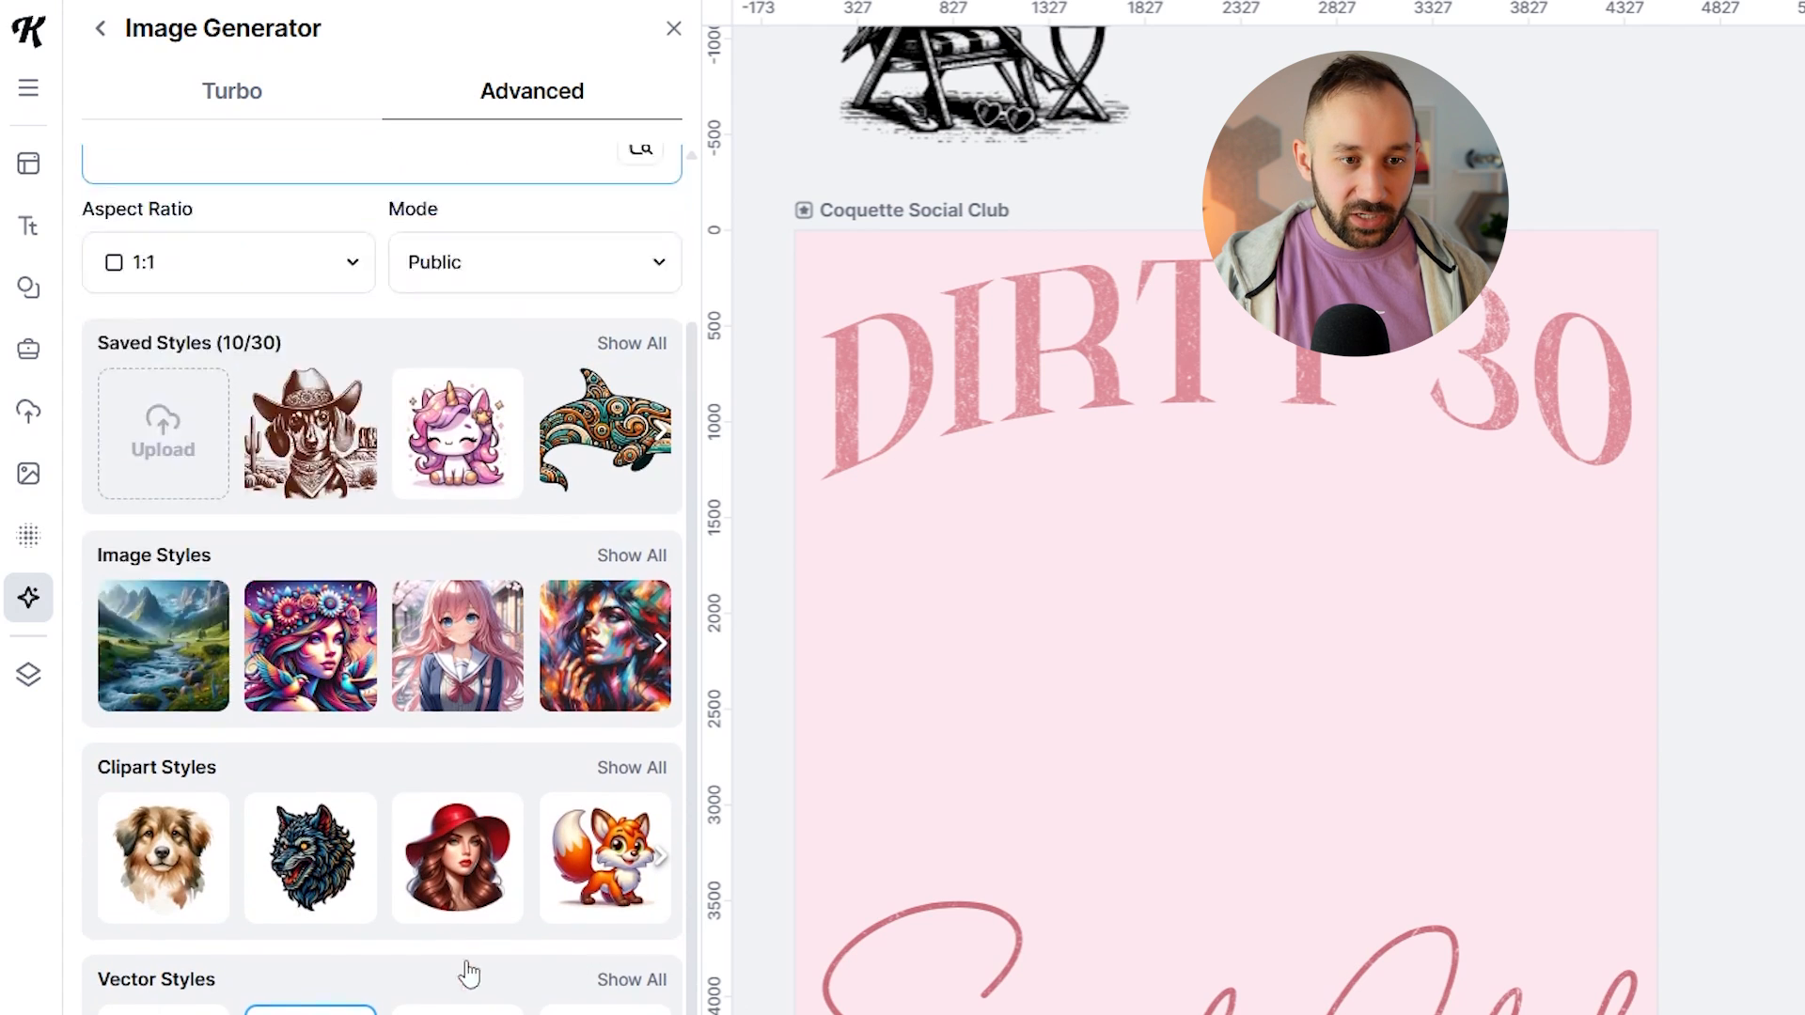
click(270, 178)
click(342, 181)
click(415, 297)
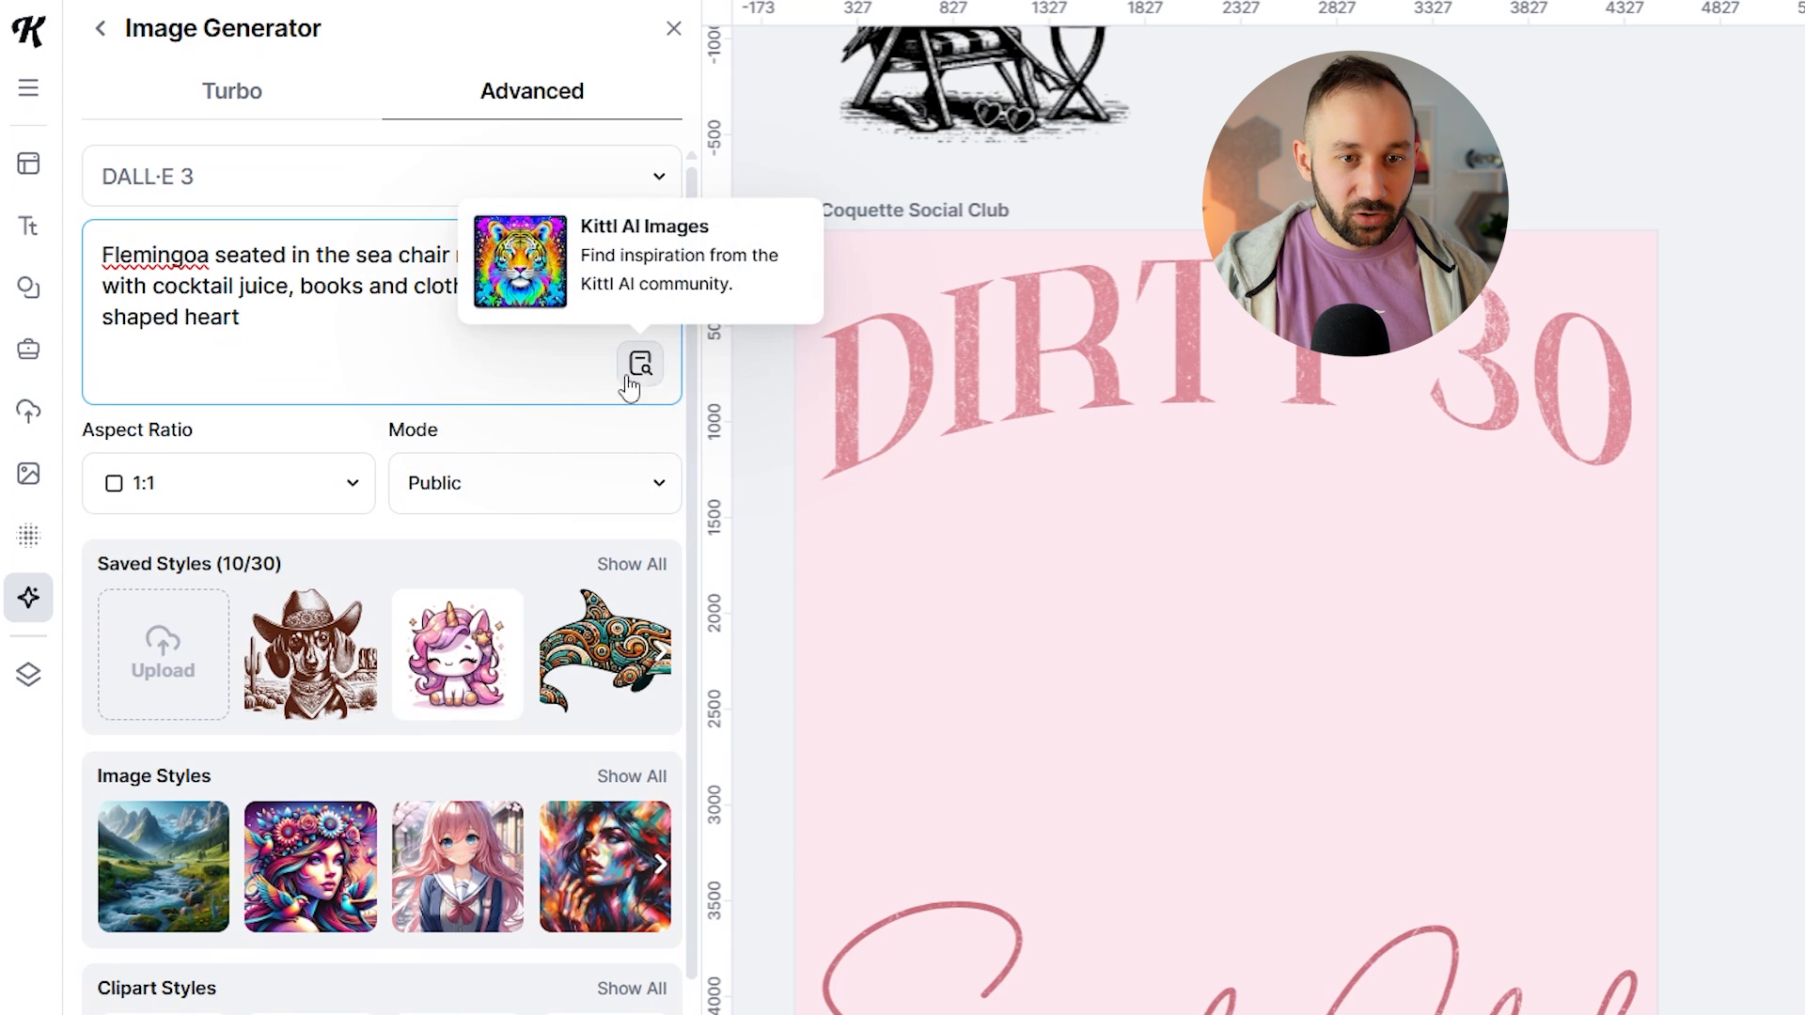
scroll(561, 585, down, 4)
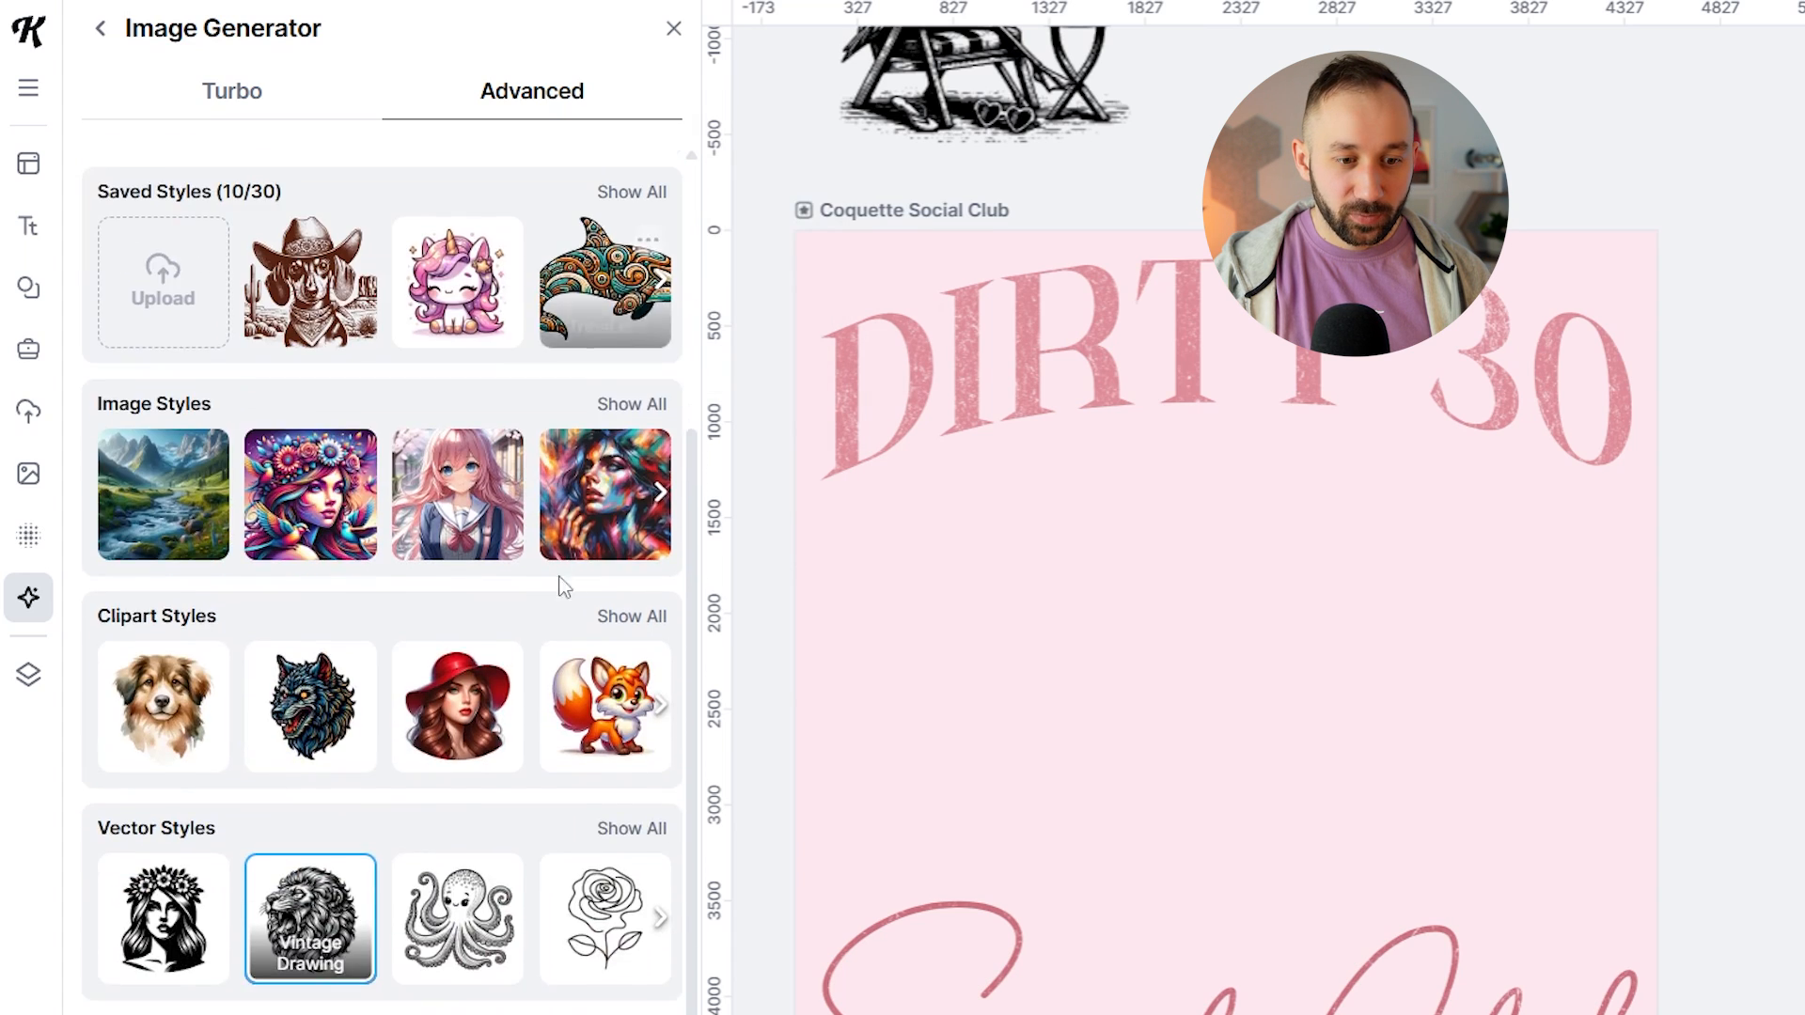
scroll(564, 581, up, 4)
Step: Add the black-and-white dachshund in a martini glass from the community cocktail images and place it above the artboard beside the flamingo
click(640, 364)
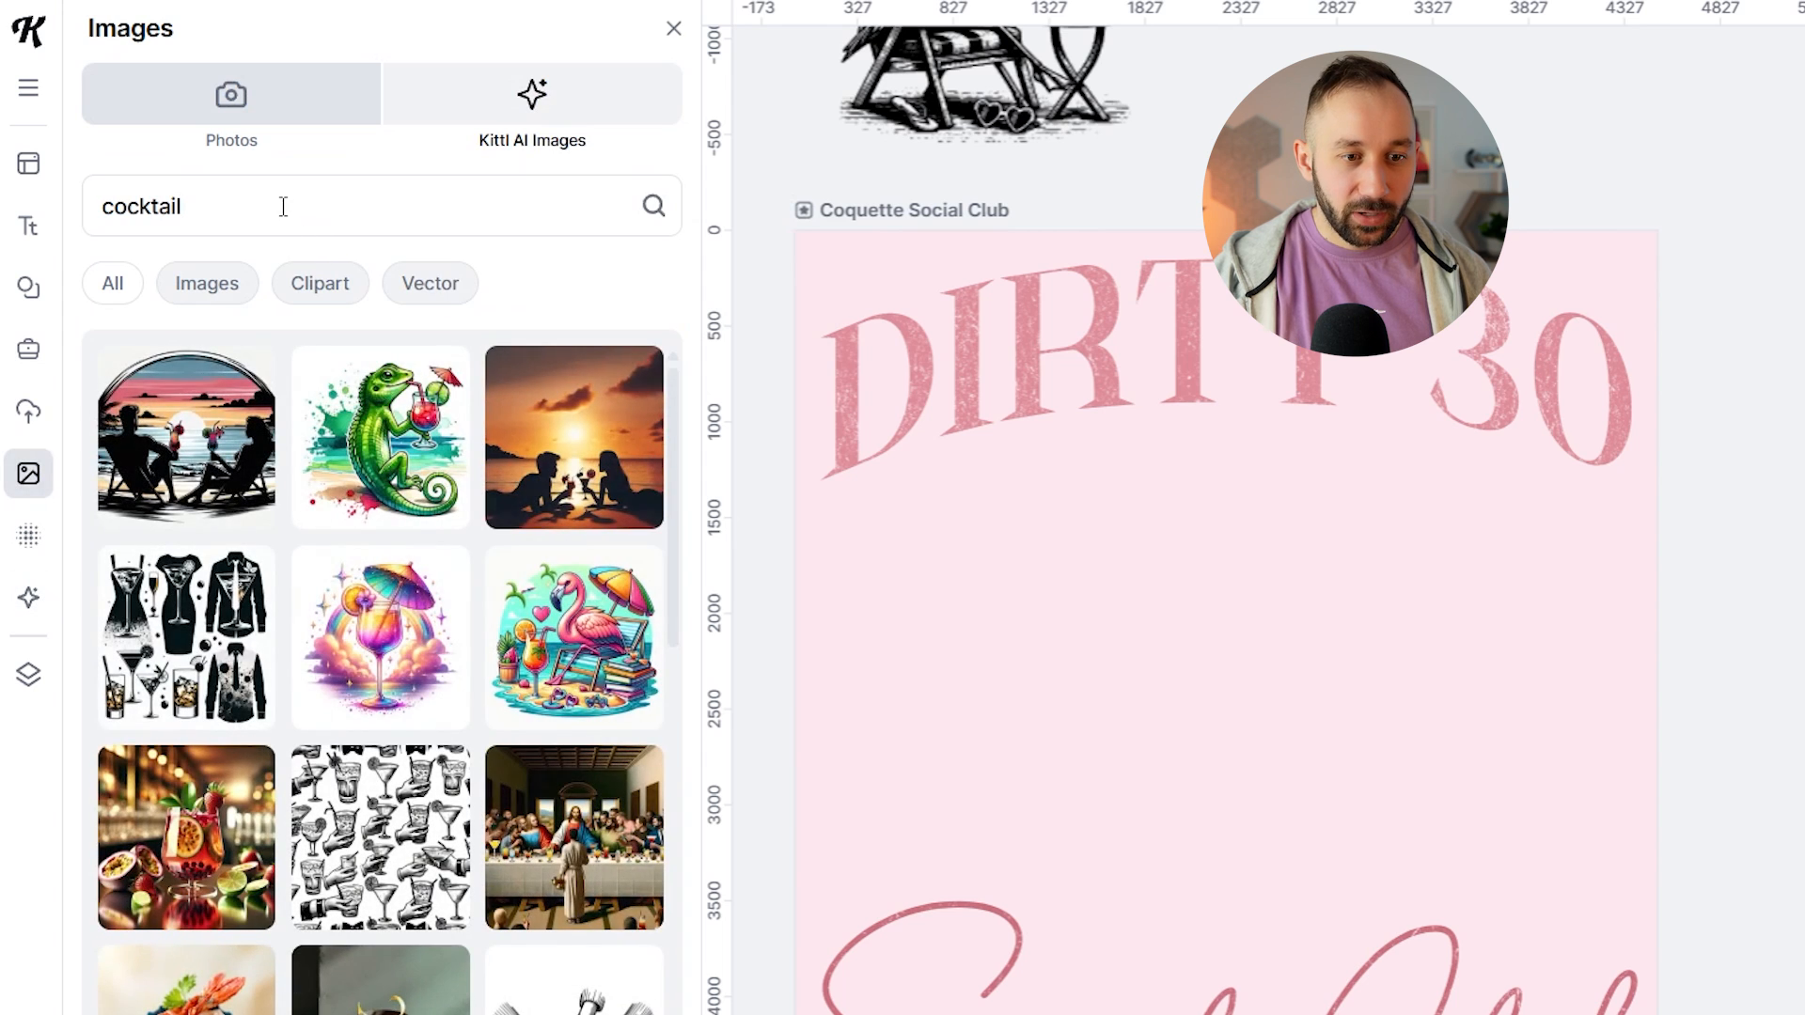
scroll(389, 585, down, 10)
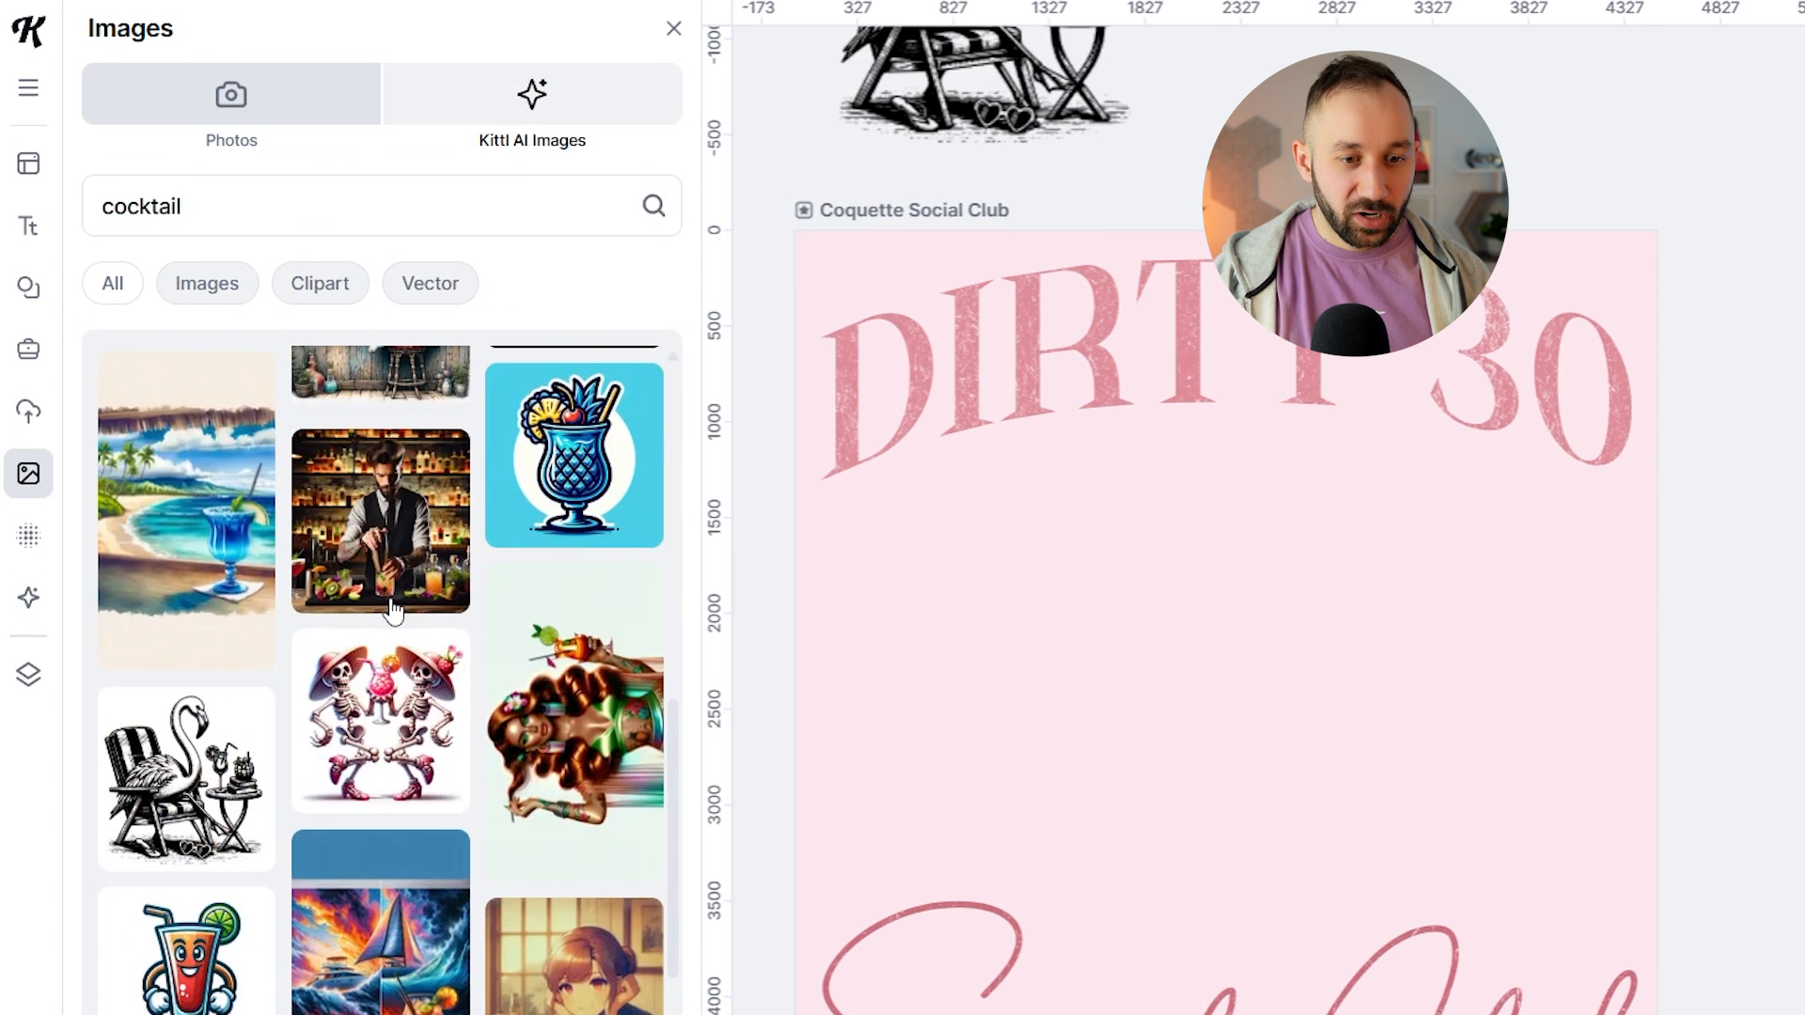
scroll(393, 612, down, 3)
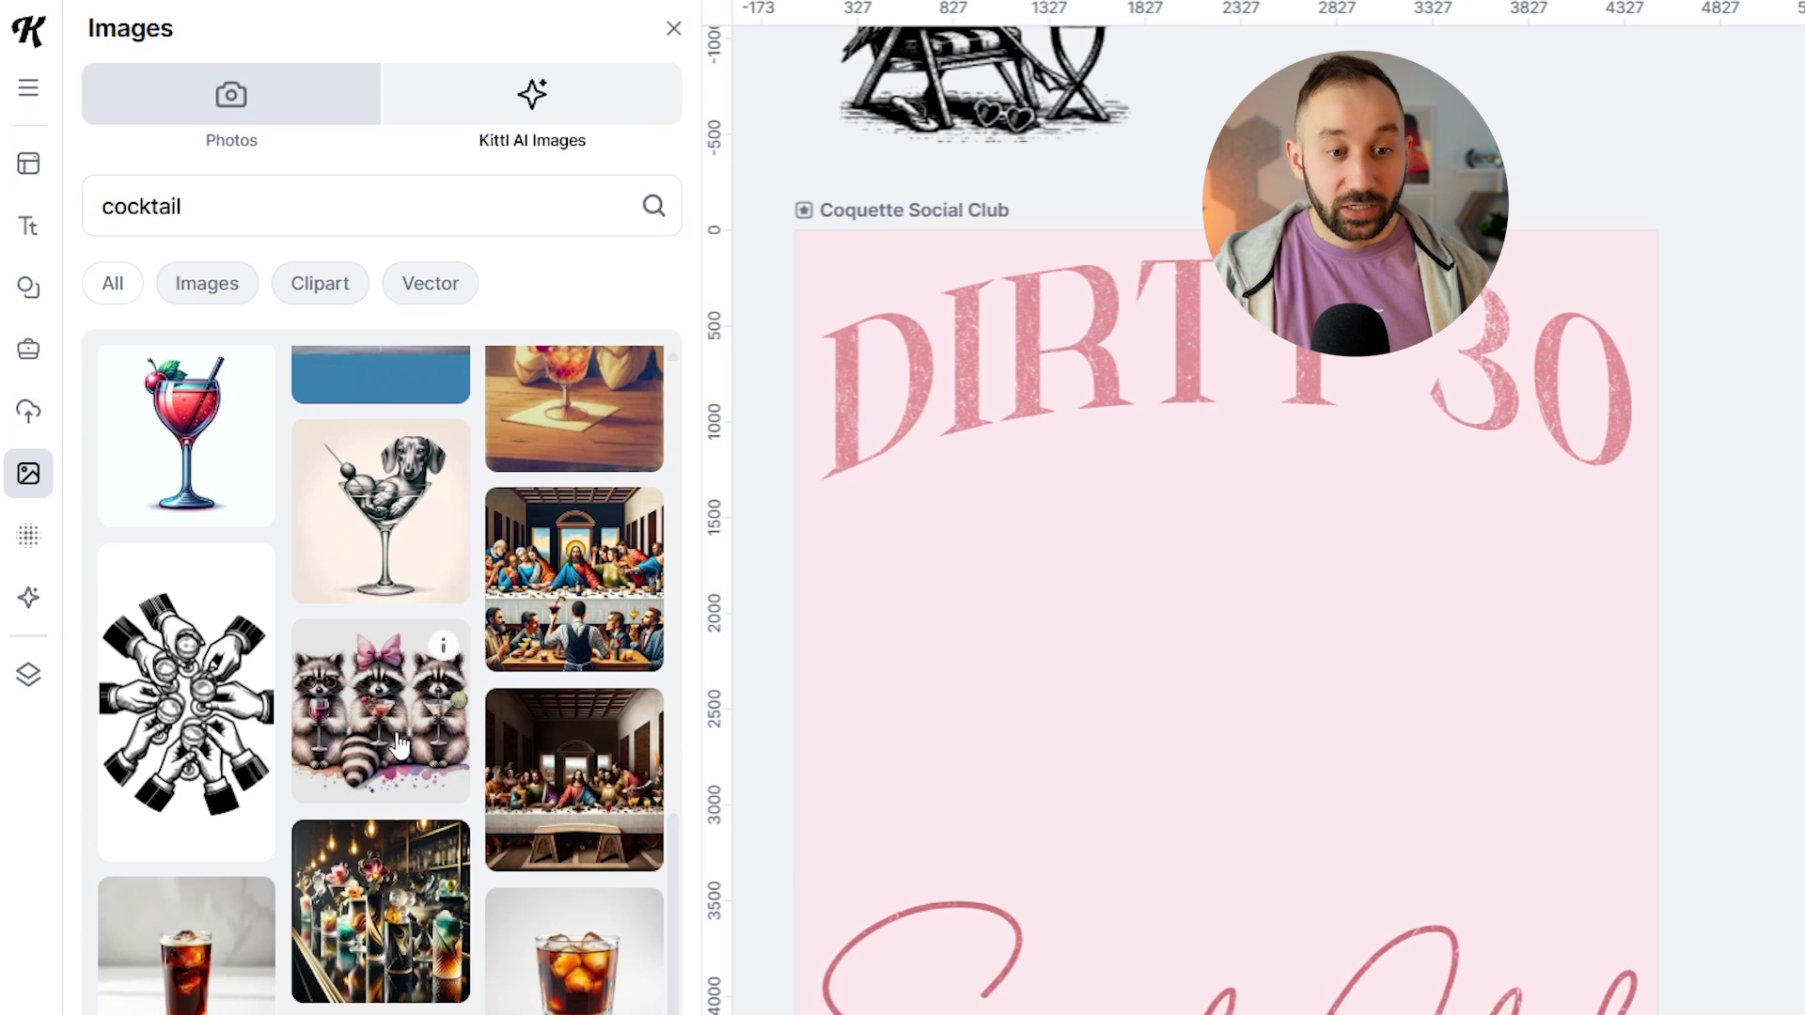
scroll(395, 658, down, 4)
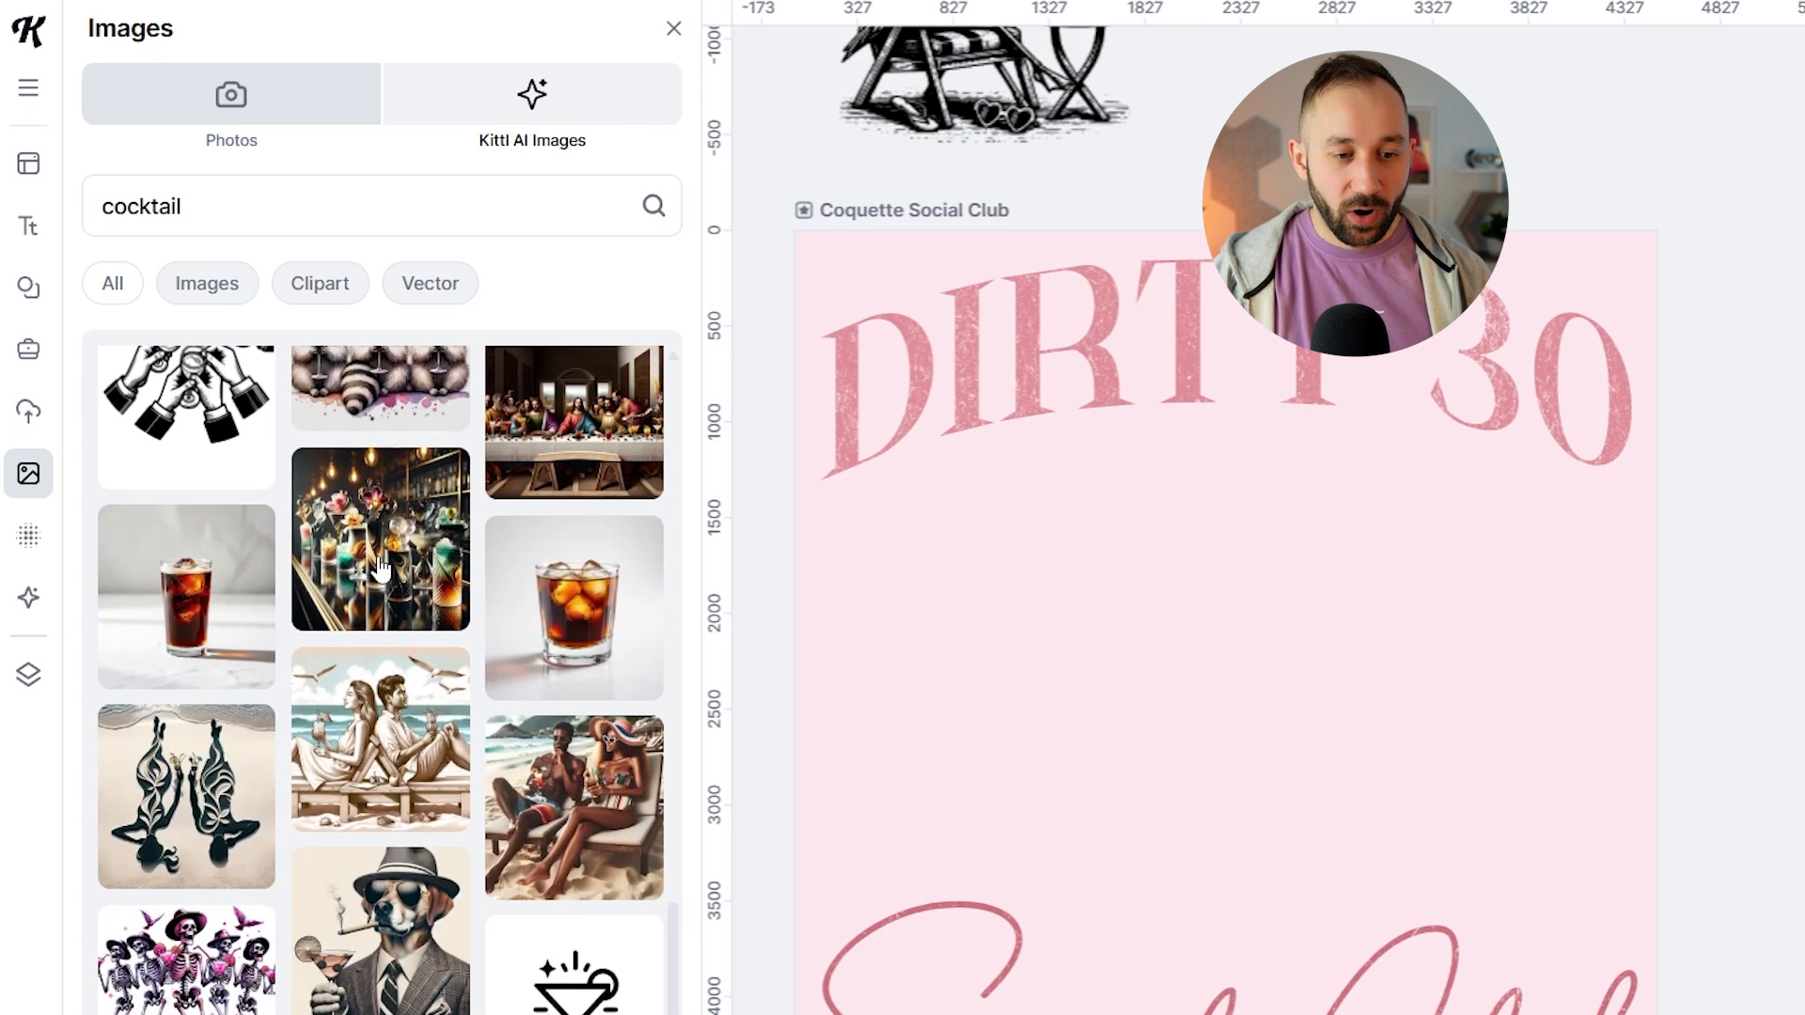
mouse_move(459, 729)
scroll(431, 718, down, 1)
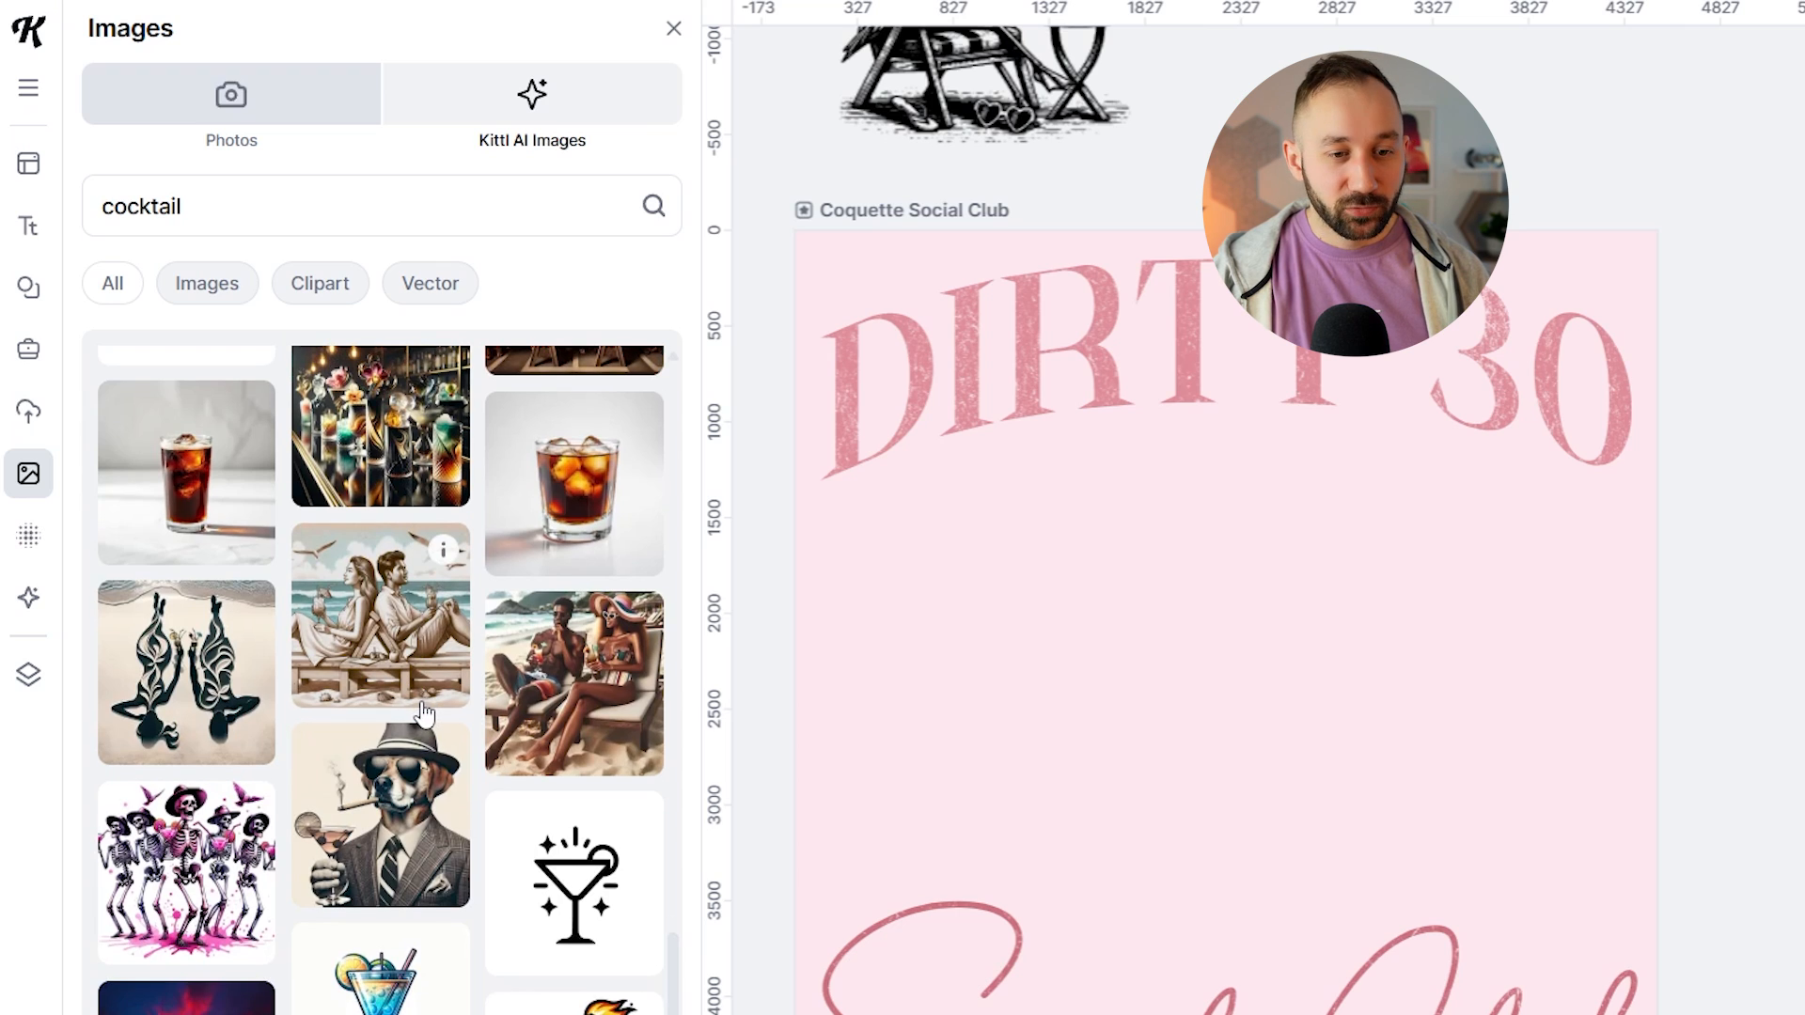
scroll(424, 717, down, 5)
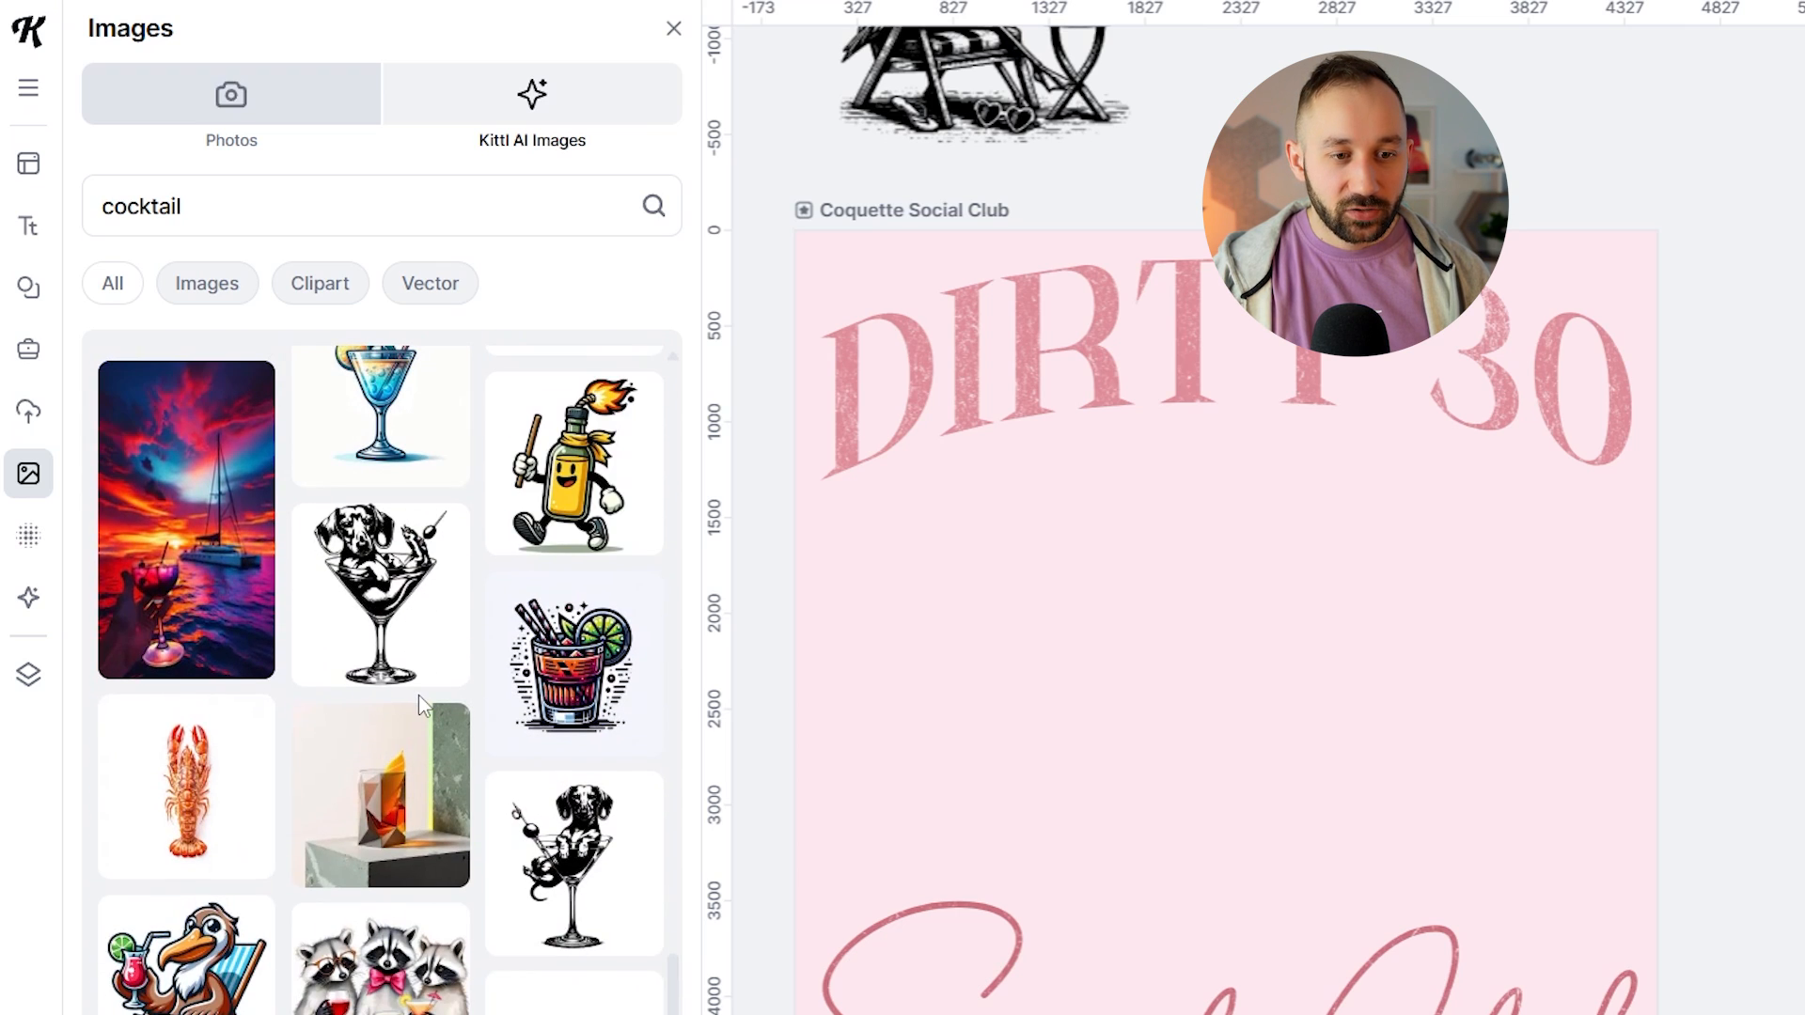
scroll(419, 700, up, 1)
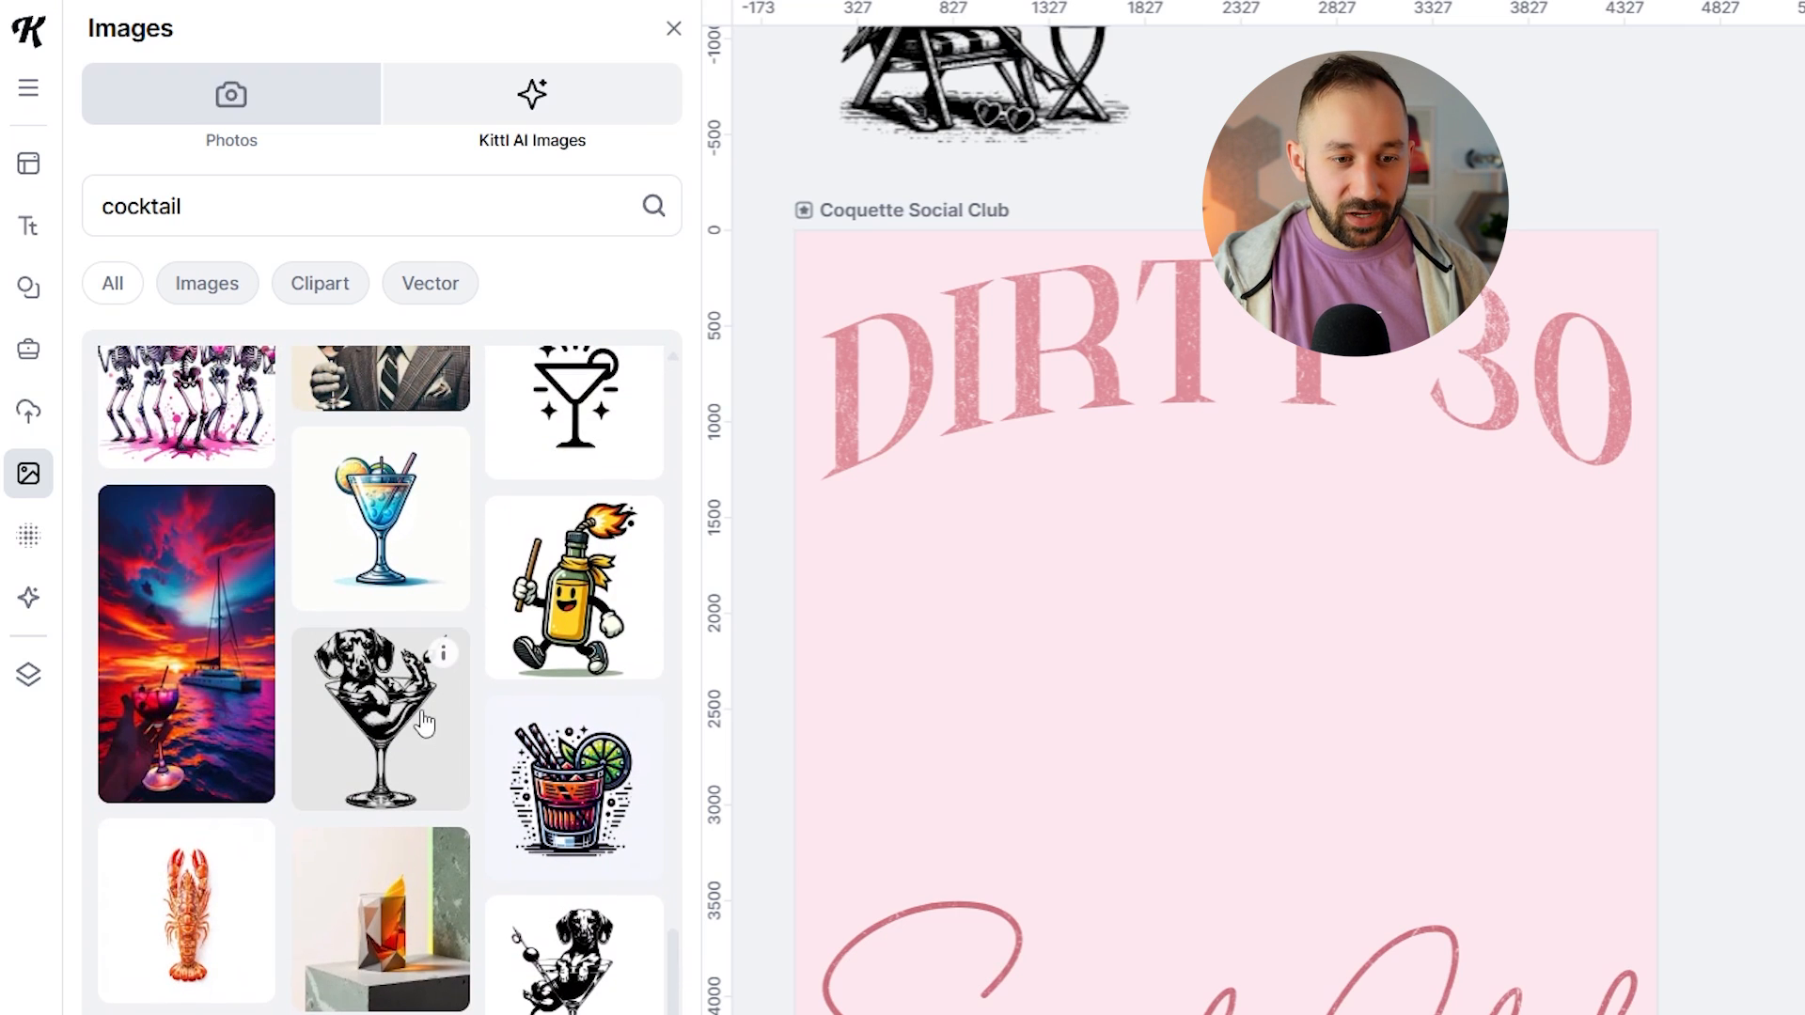
scroll(508, 879, down, 1)
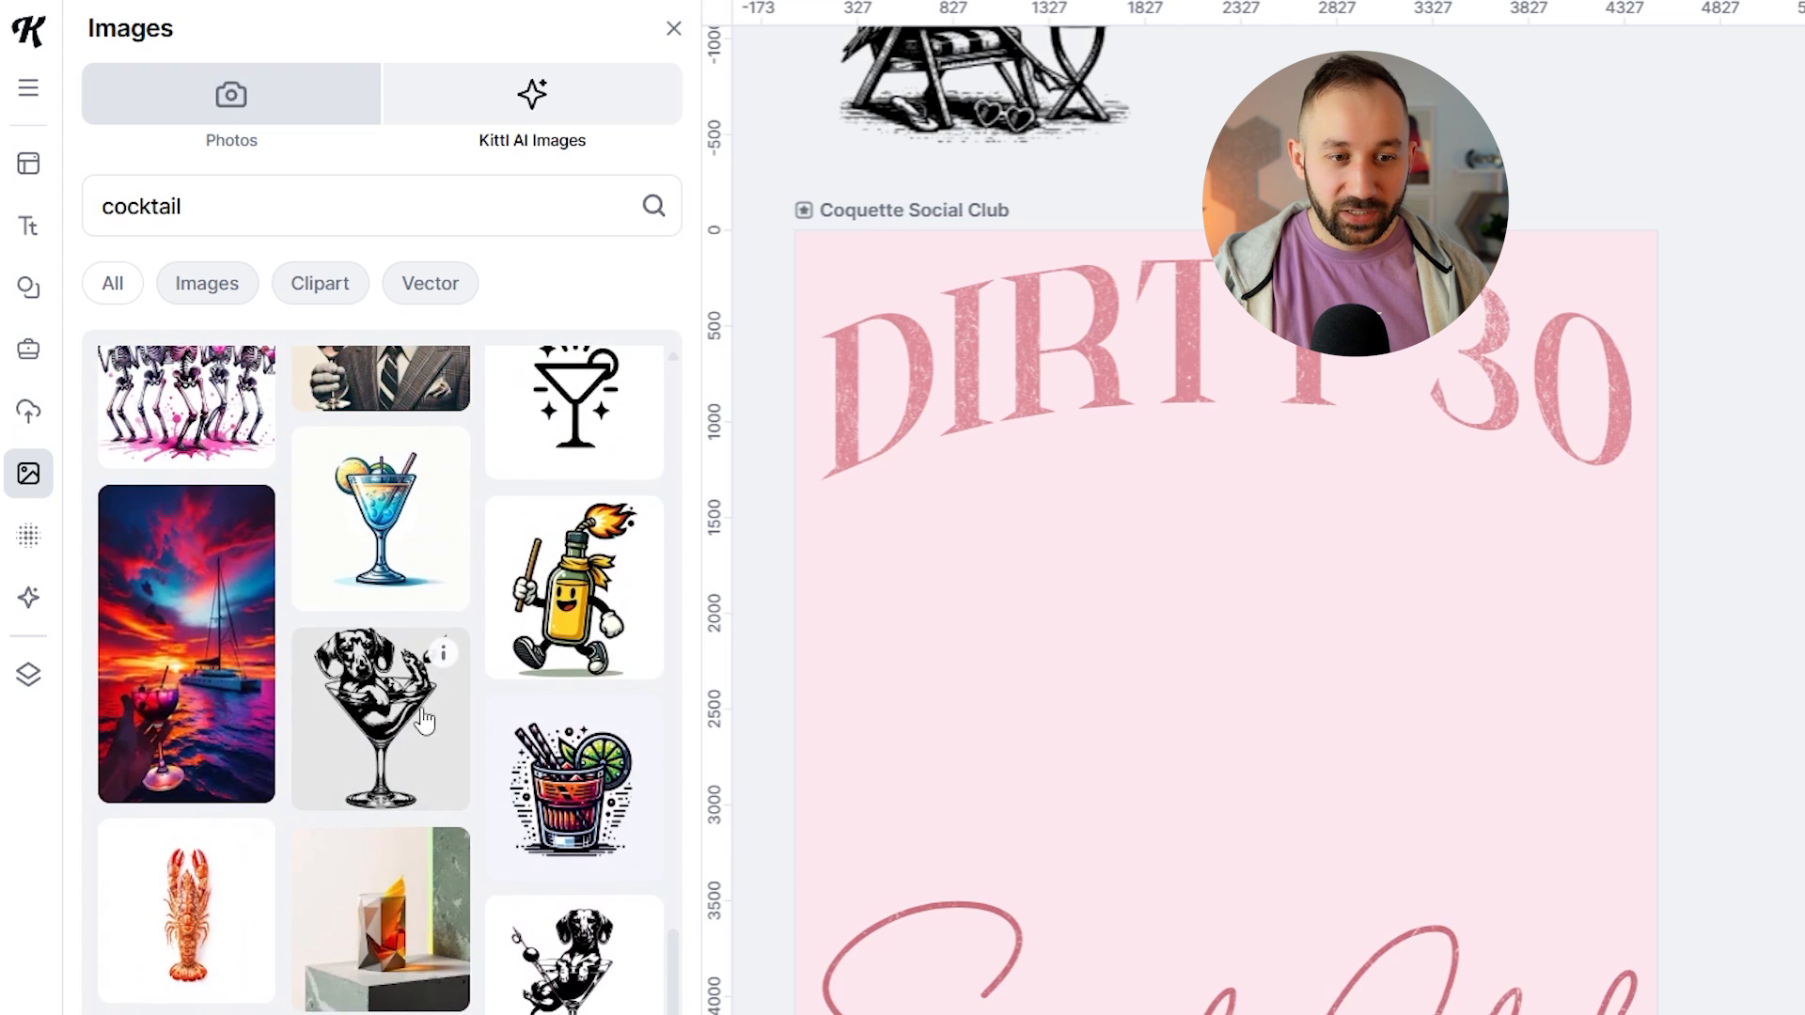
click(376, 724)
drag(968, 675, 1235, 24)
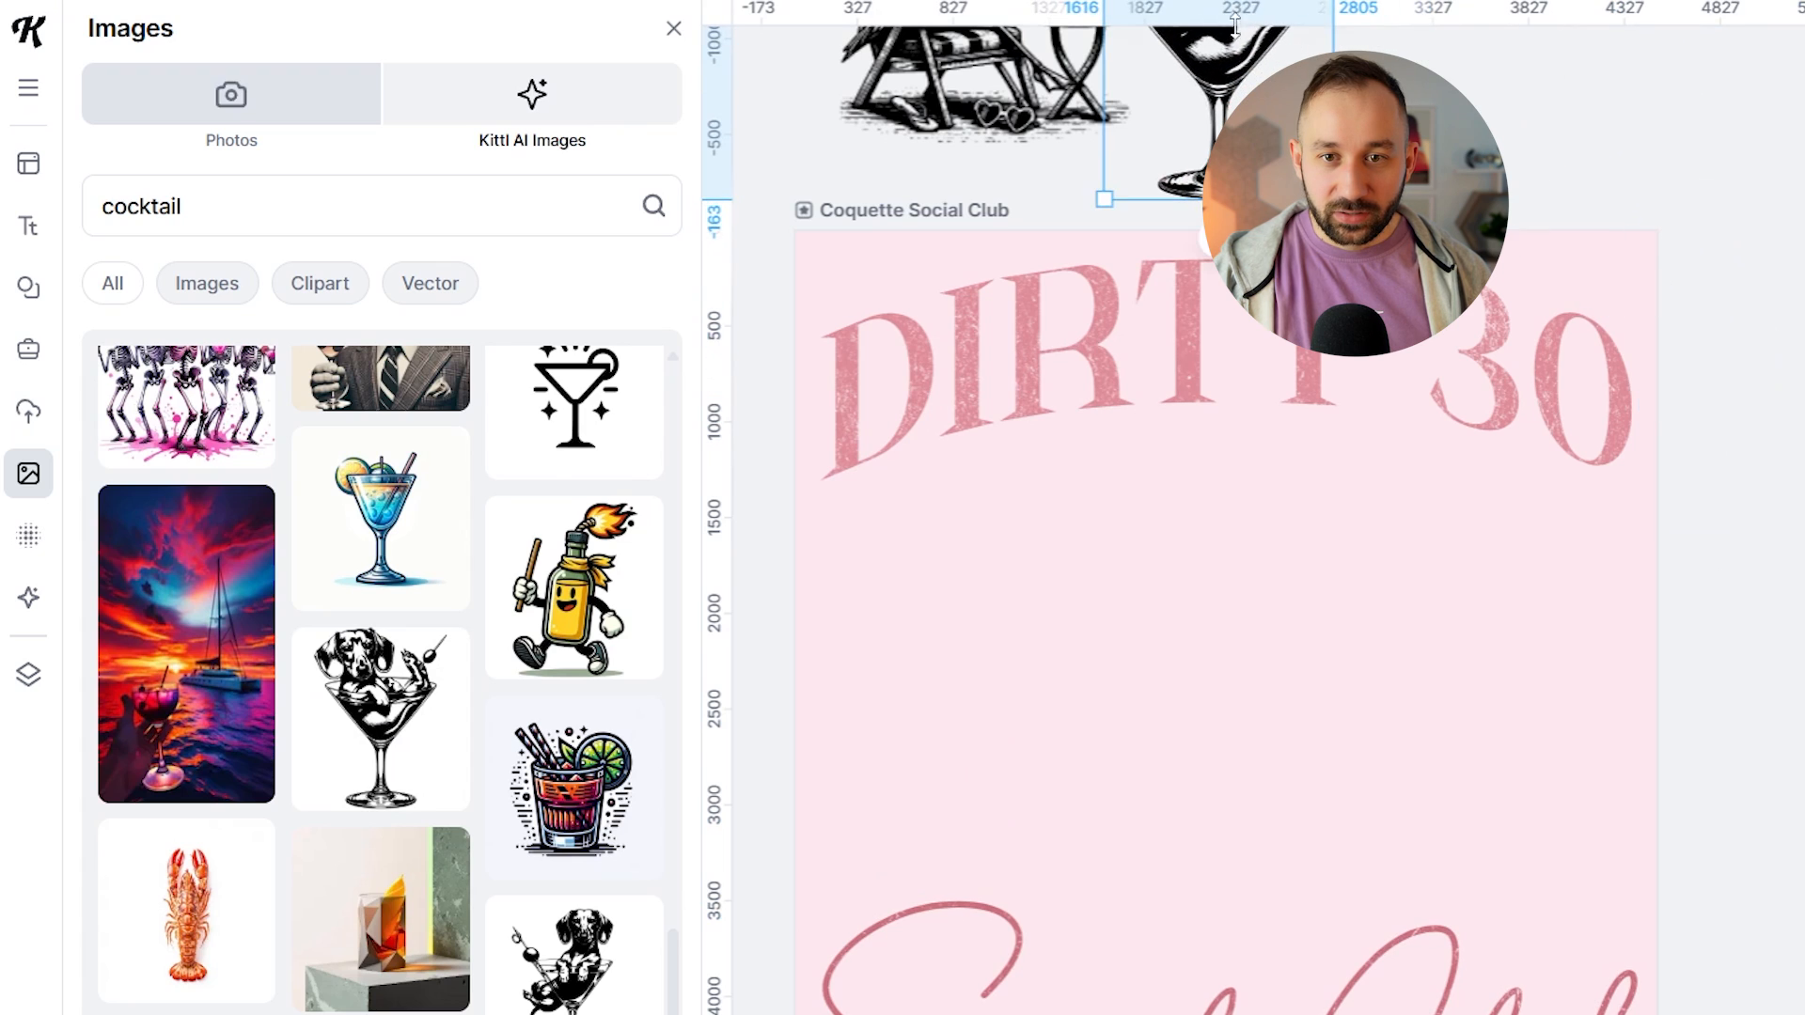
Step: Browse further through the cocktail images and check the prompt behind the watercolor of three raccoons in a row
scroll(395, 770, down, 5)
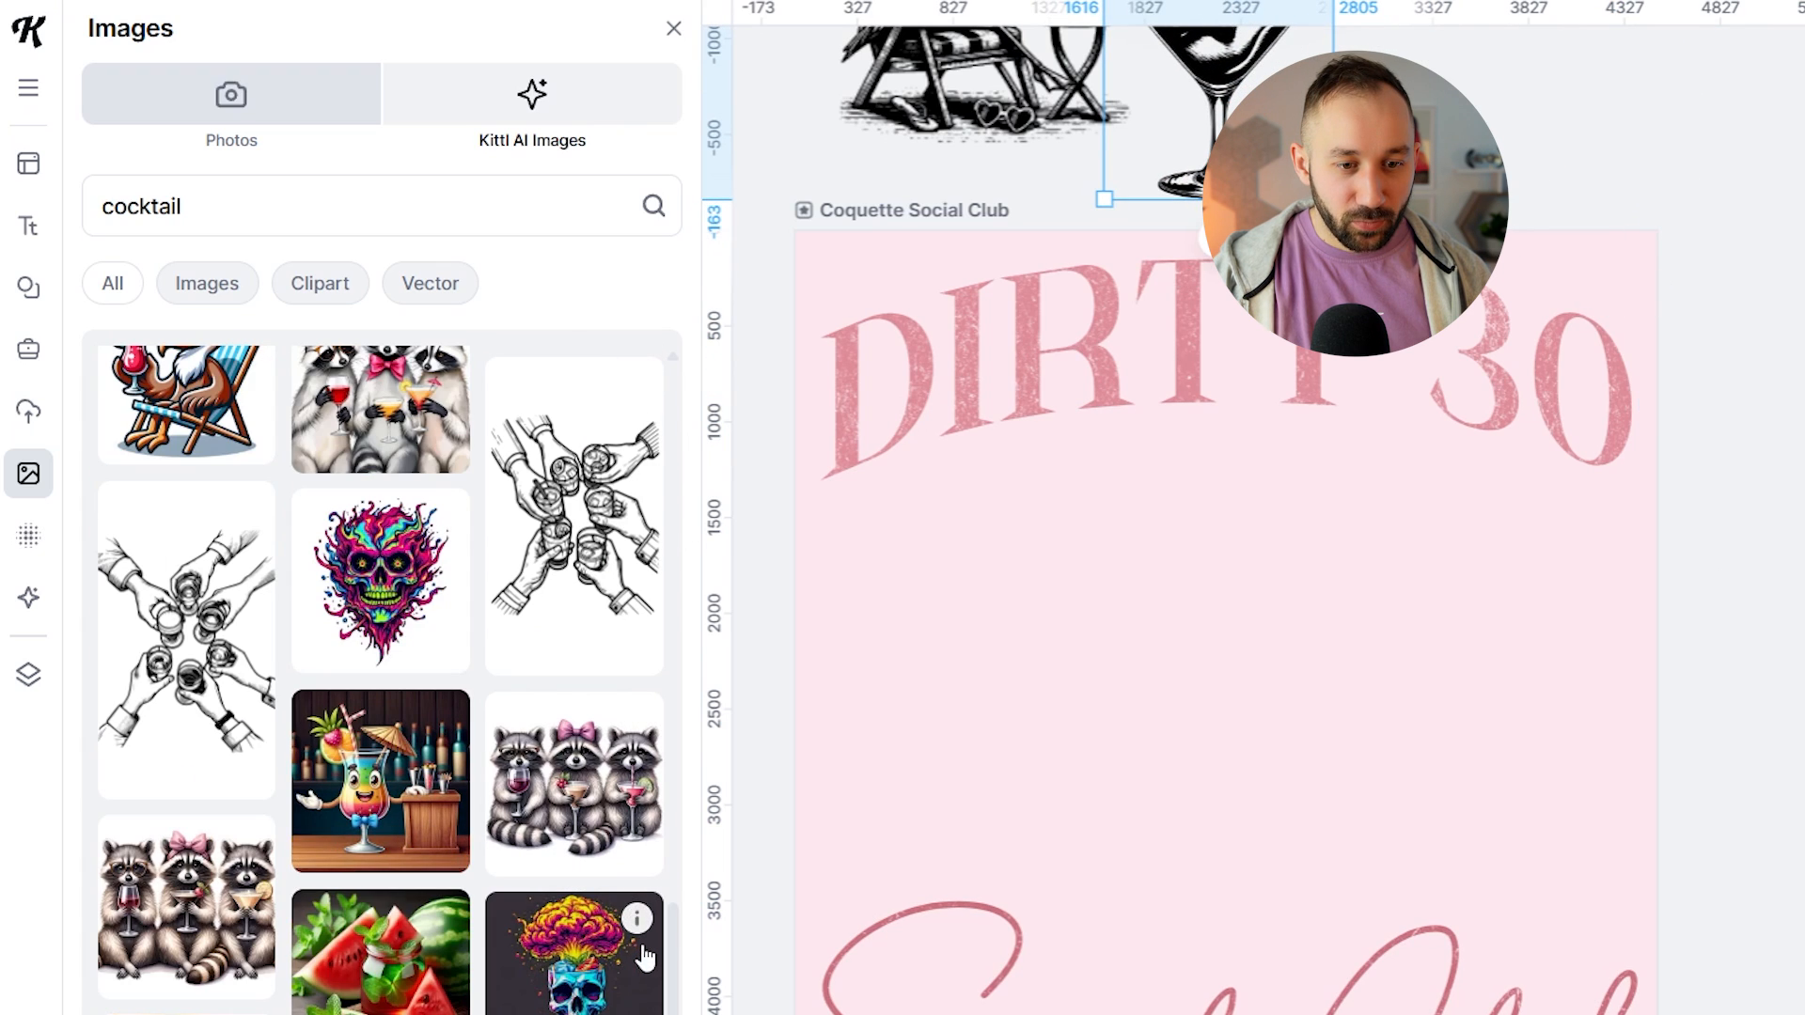
scroll(602, 846, down, 10)
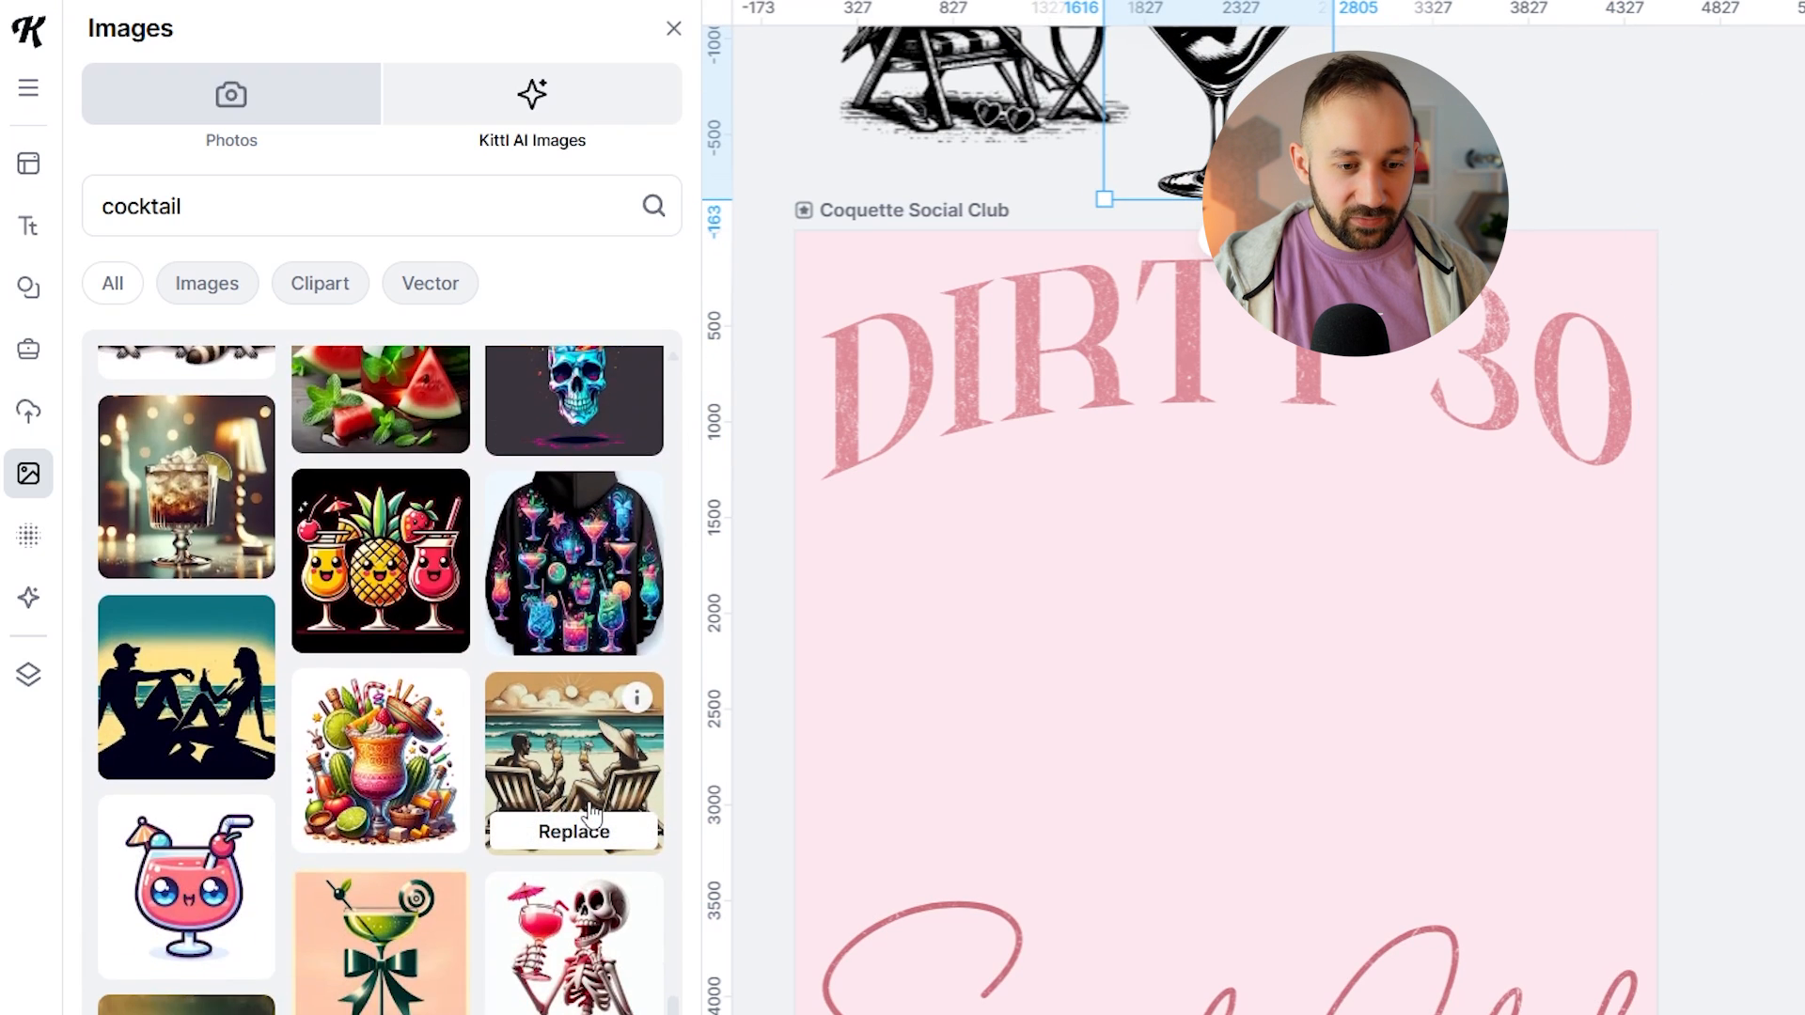
mouse_move(592, 814)
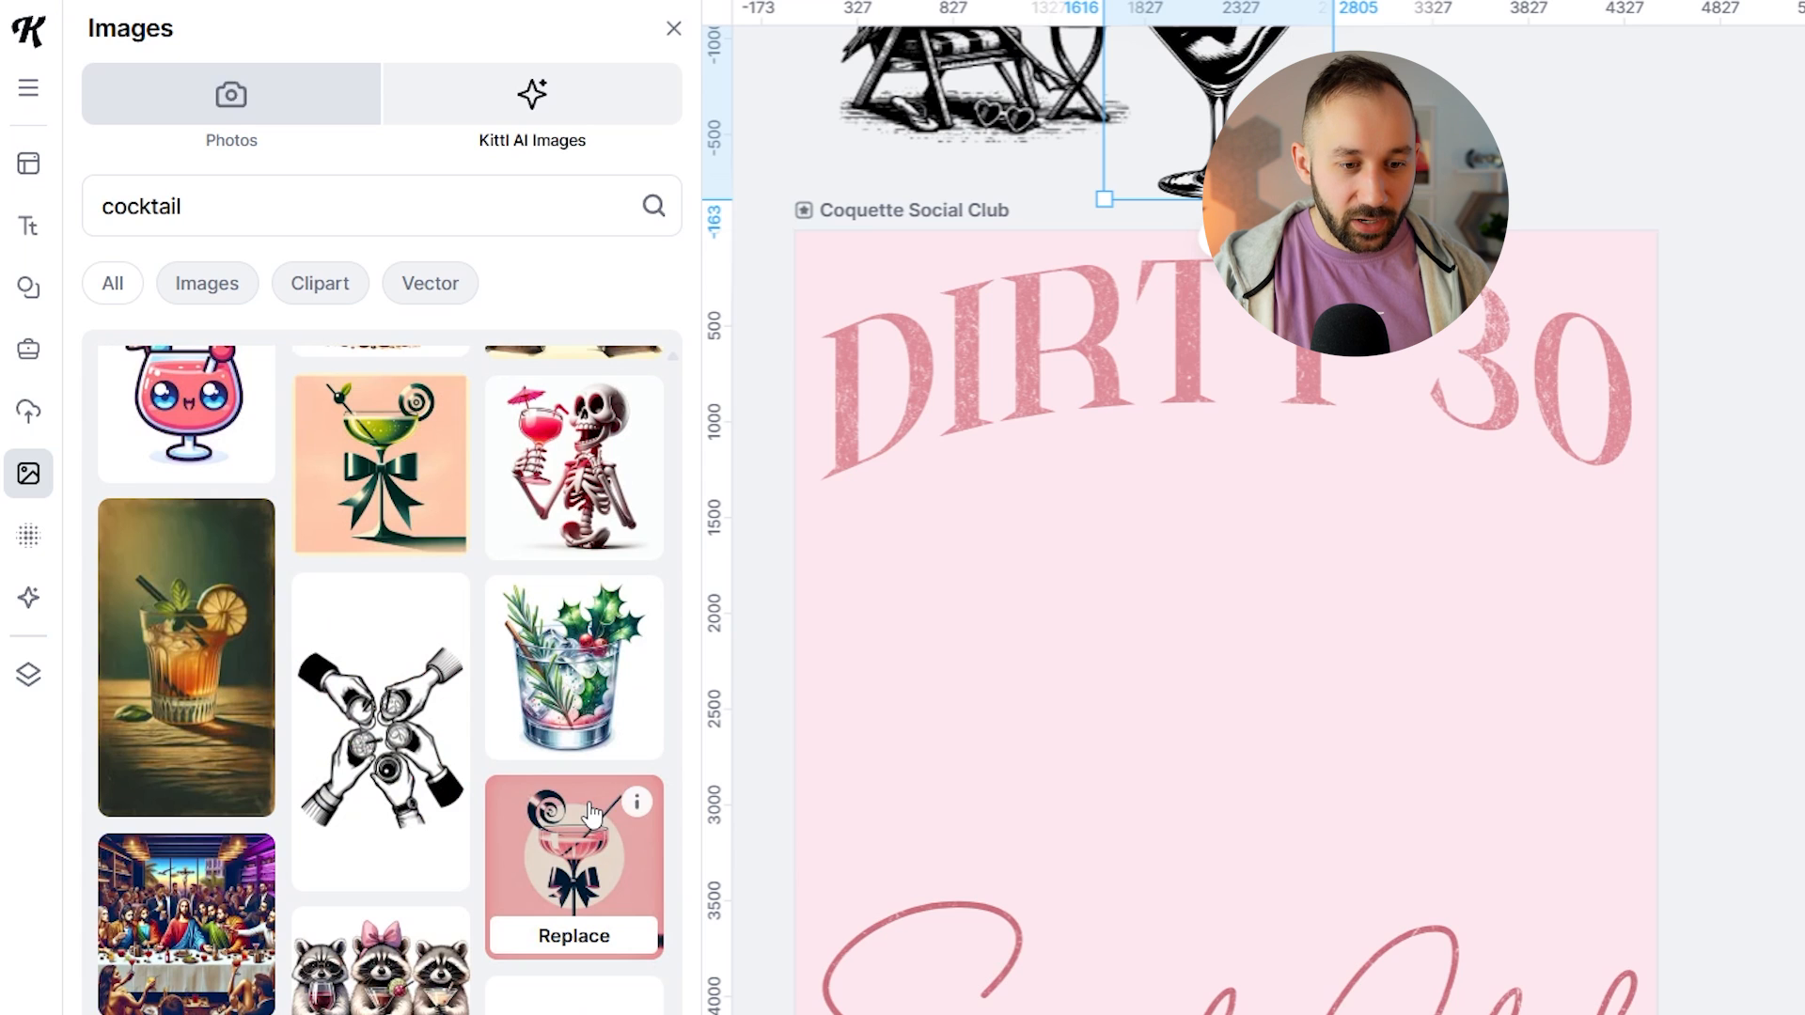
scroll(564, 818, up, 5)
scroll(479, 822, down, 5)
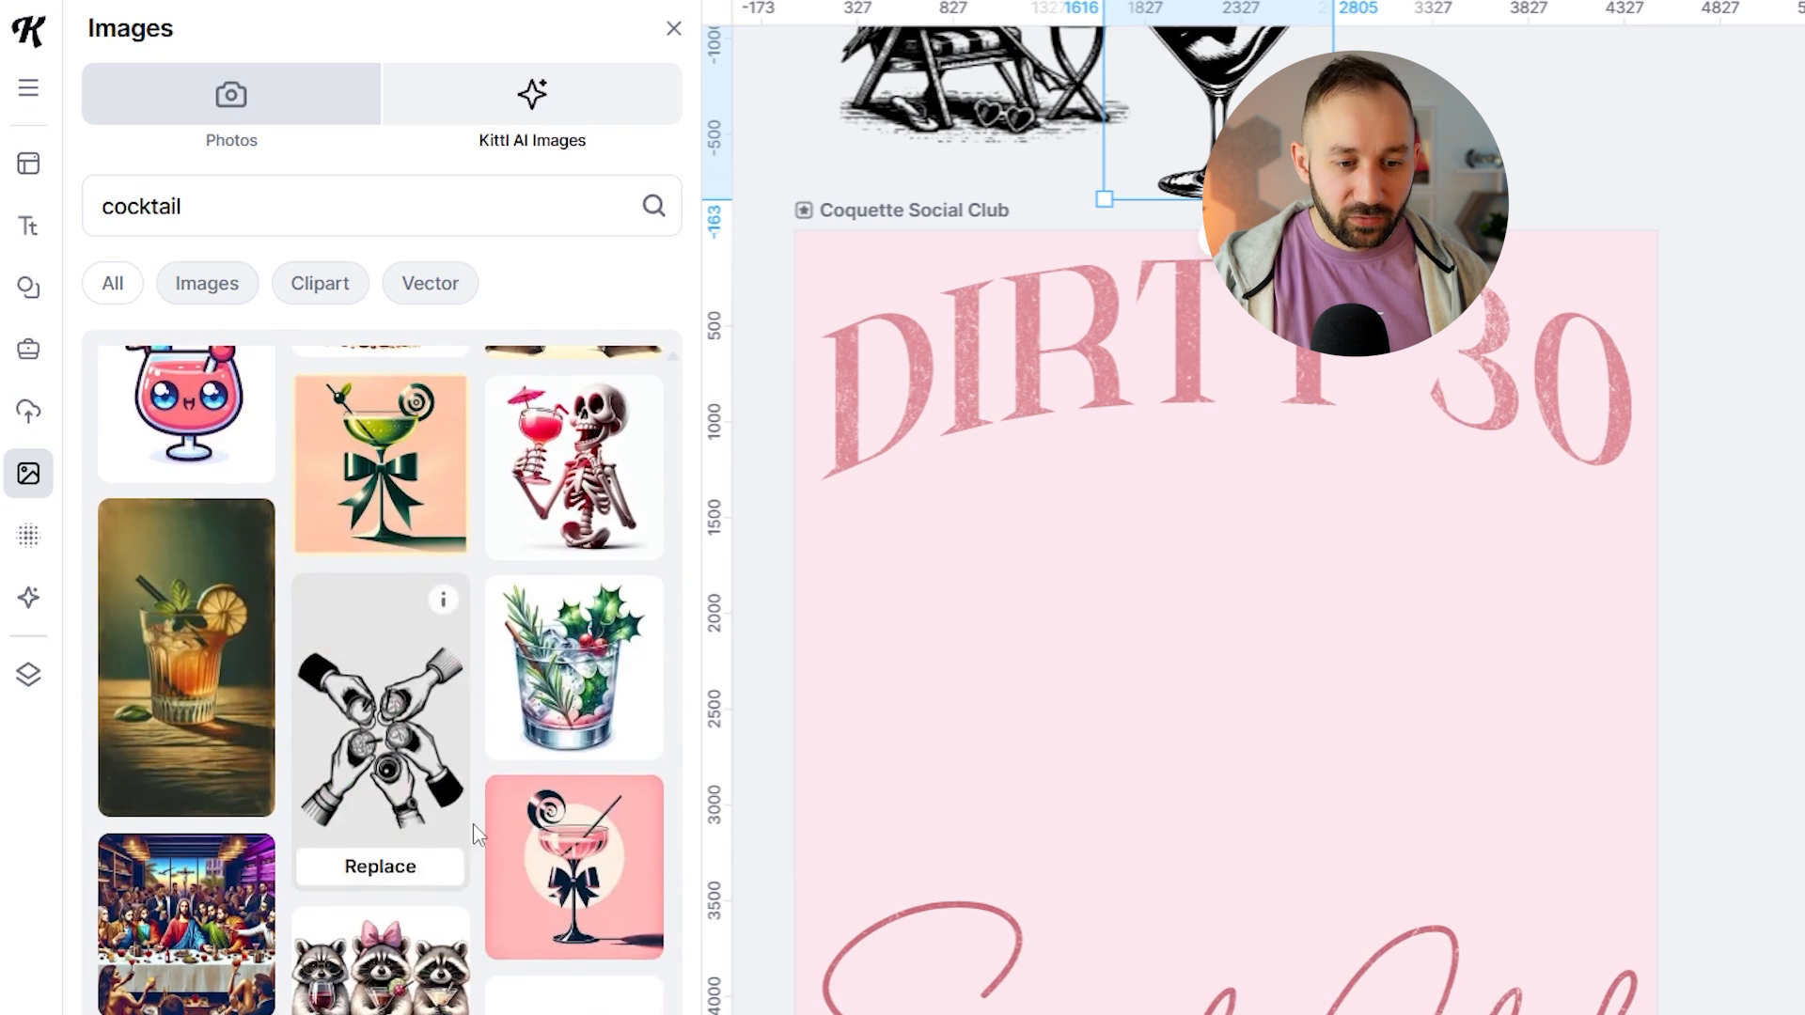
scroll(470, 824, down, 3)
mouse_move(452, 696)
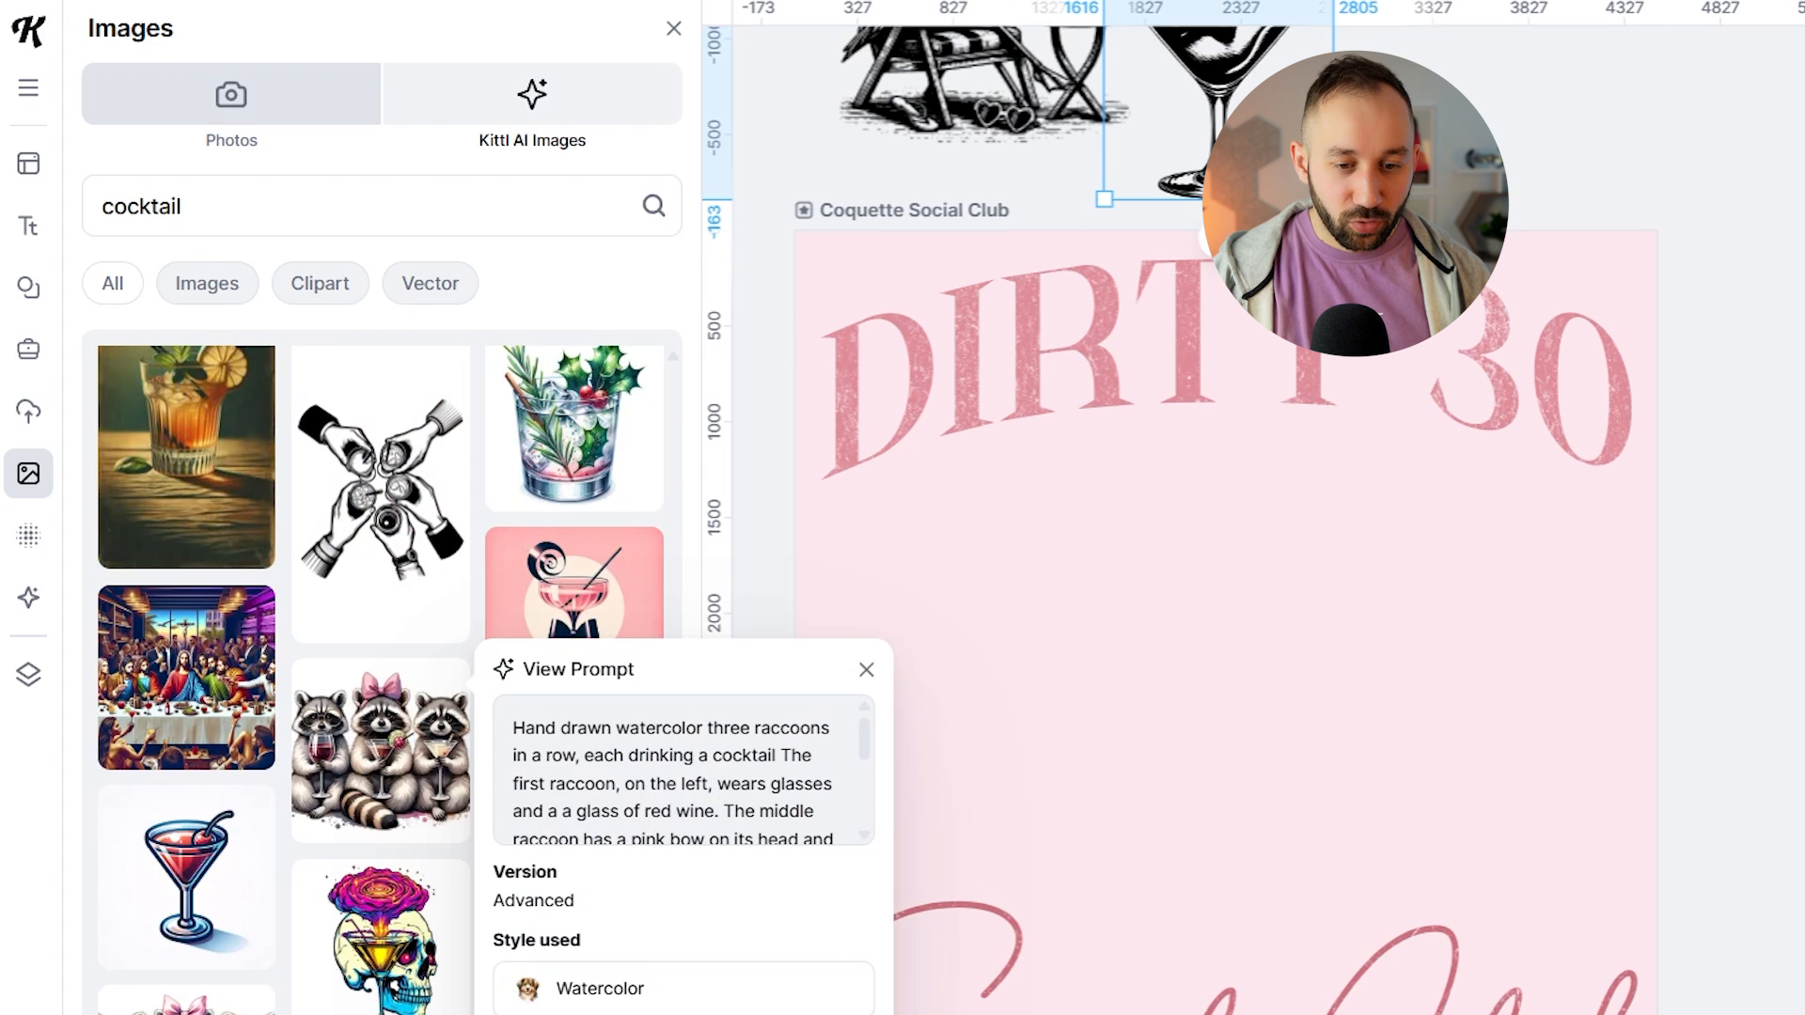
mouse_move(755, 709)
click(865, 670)
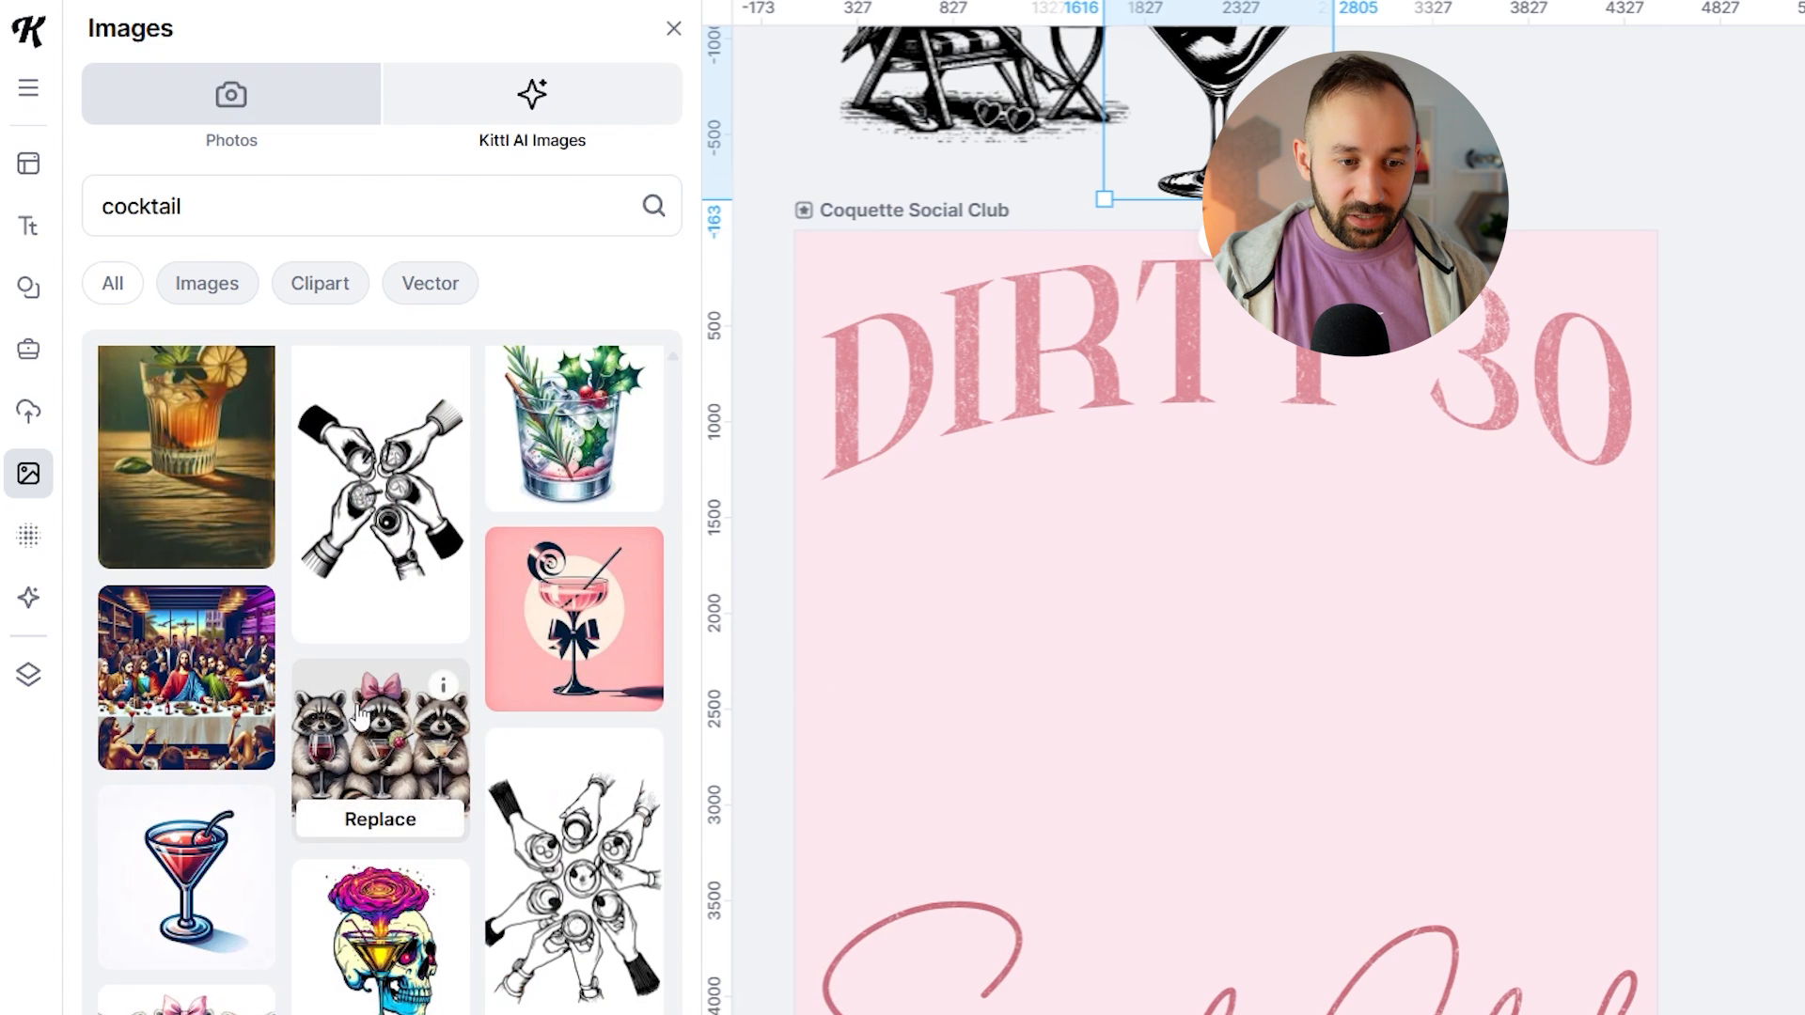
Step: Add the image of three raccoons holding drinks, the middle one wearing a pink bow, to the artboard and enlarge it to 3548 px square
scroll(395, 729, down, 3)
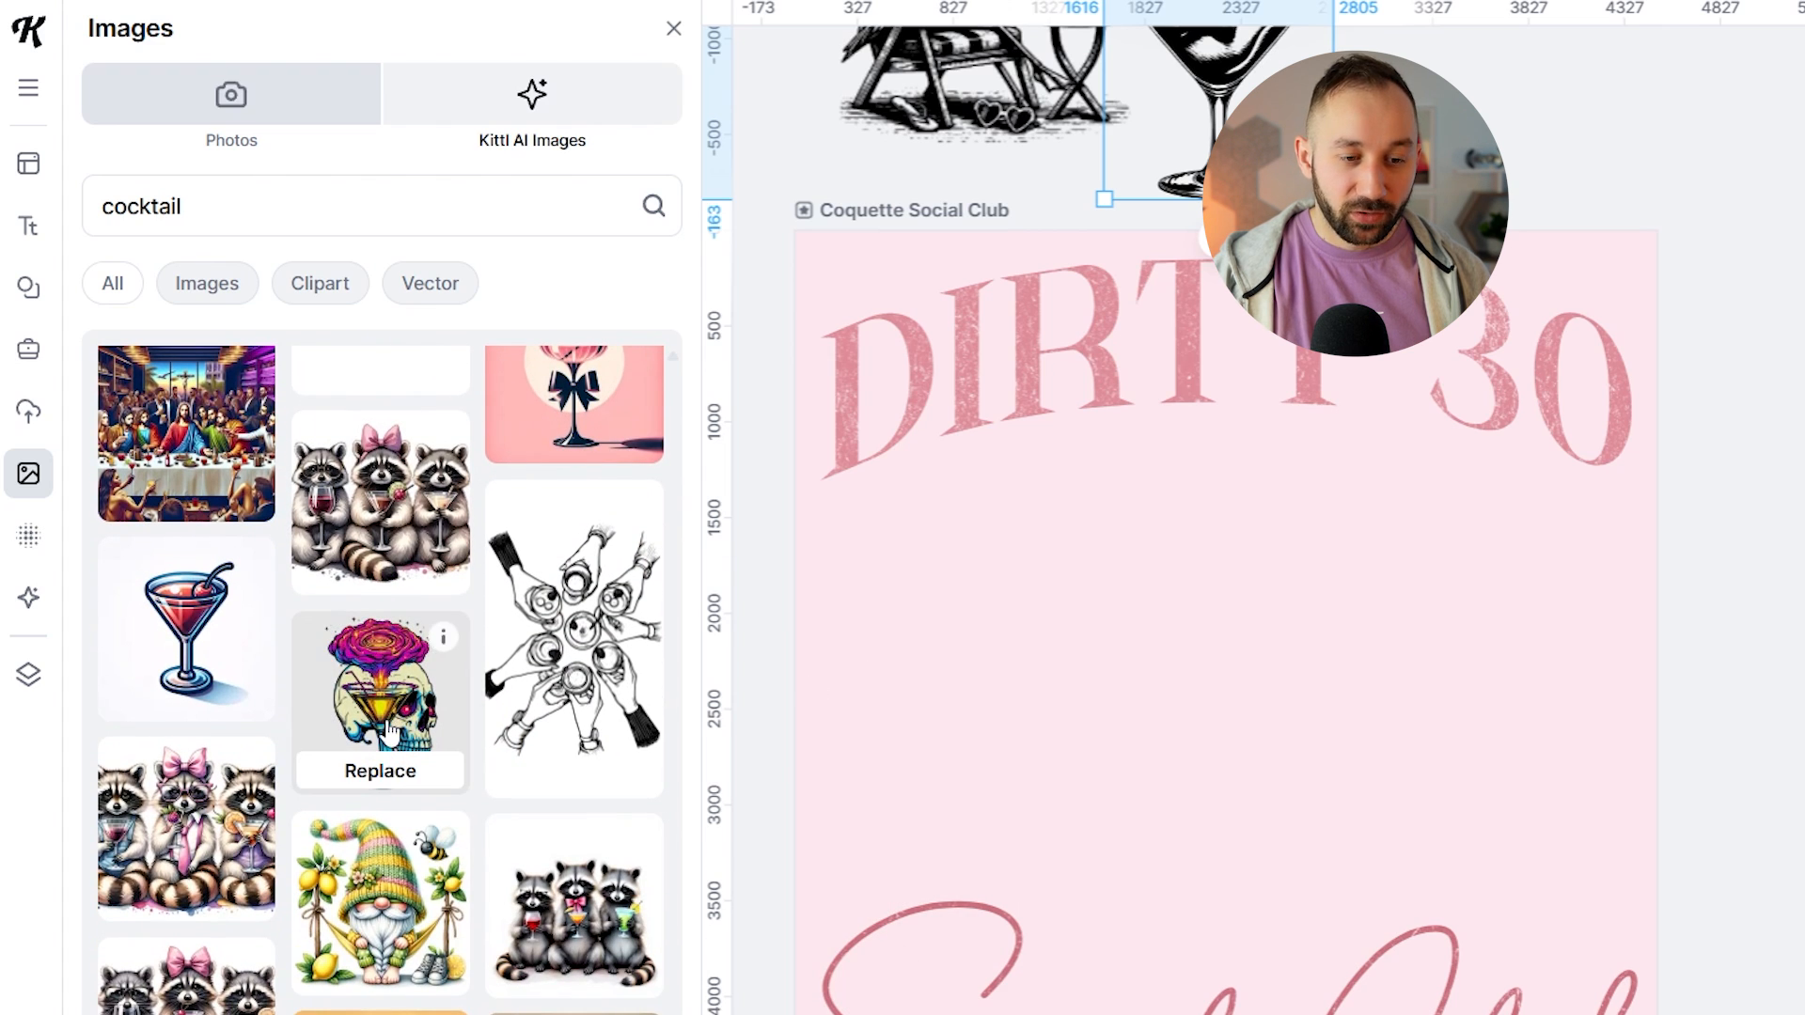
scroll(391, 729, down, 2)
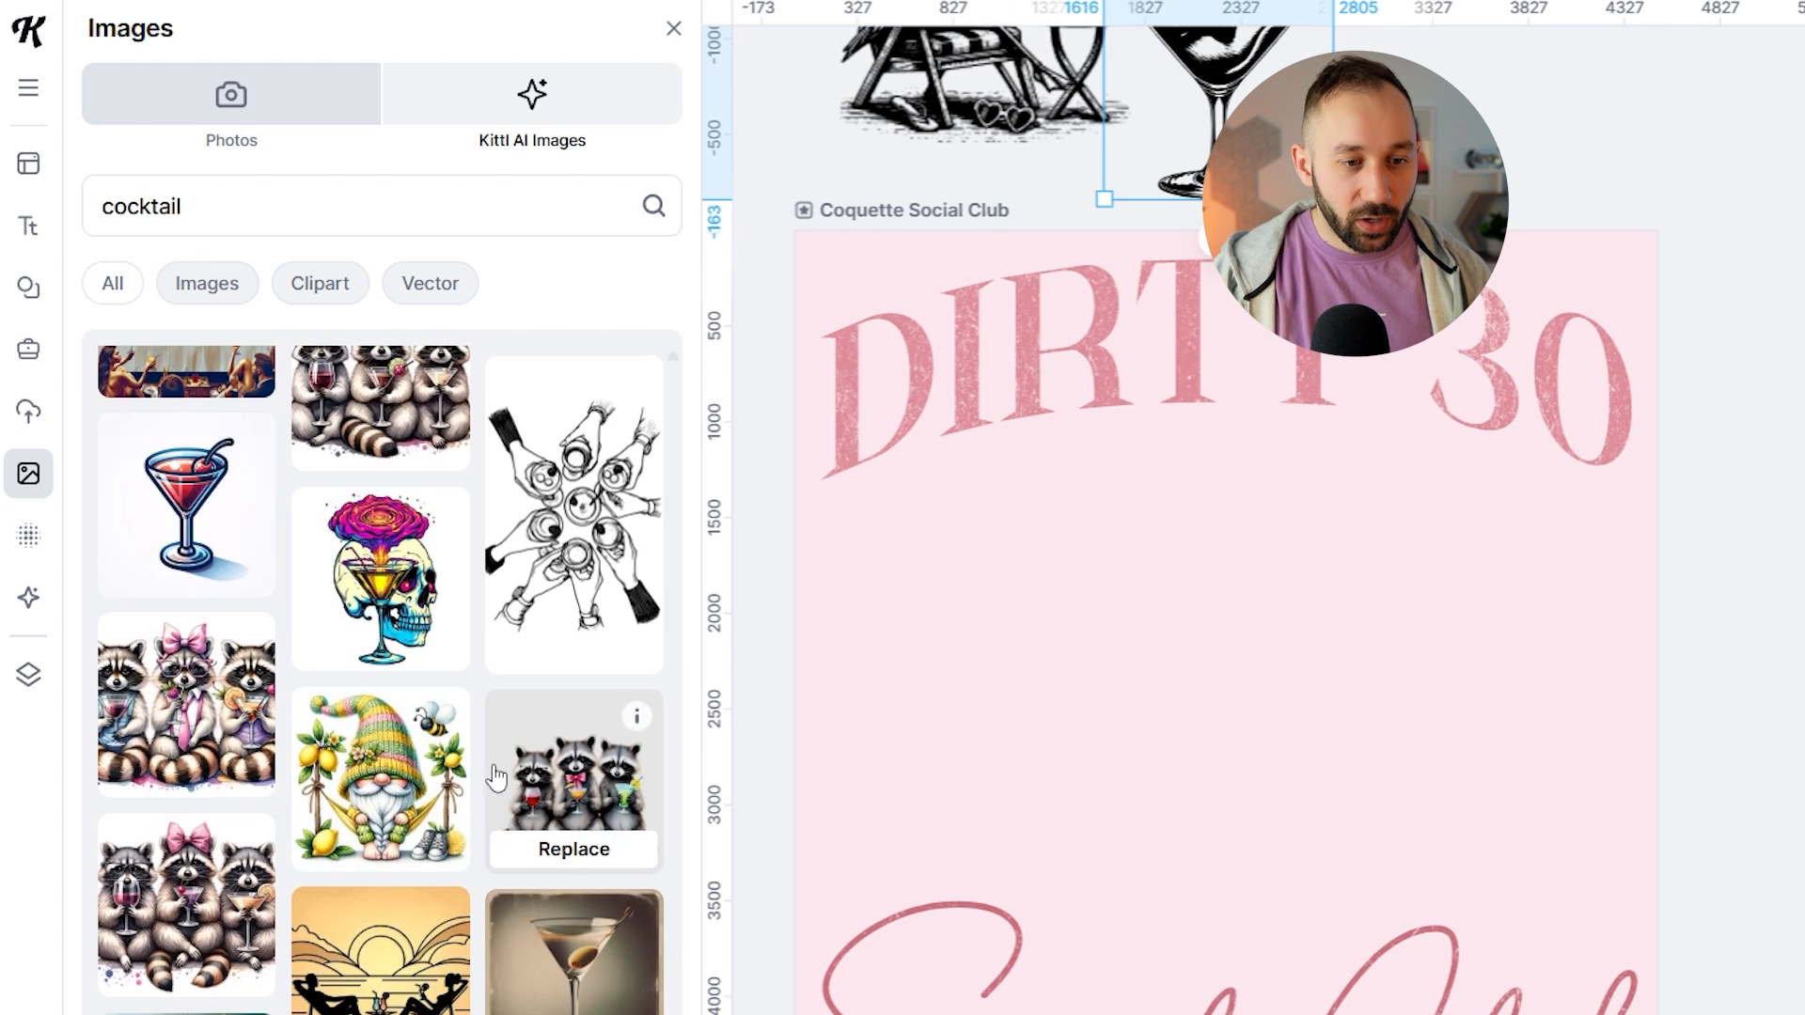
scroll(225, 695, down, 3)
scroll(574, 798, down, 3)
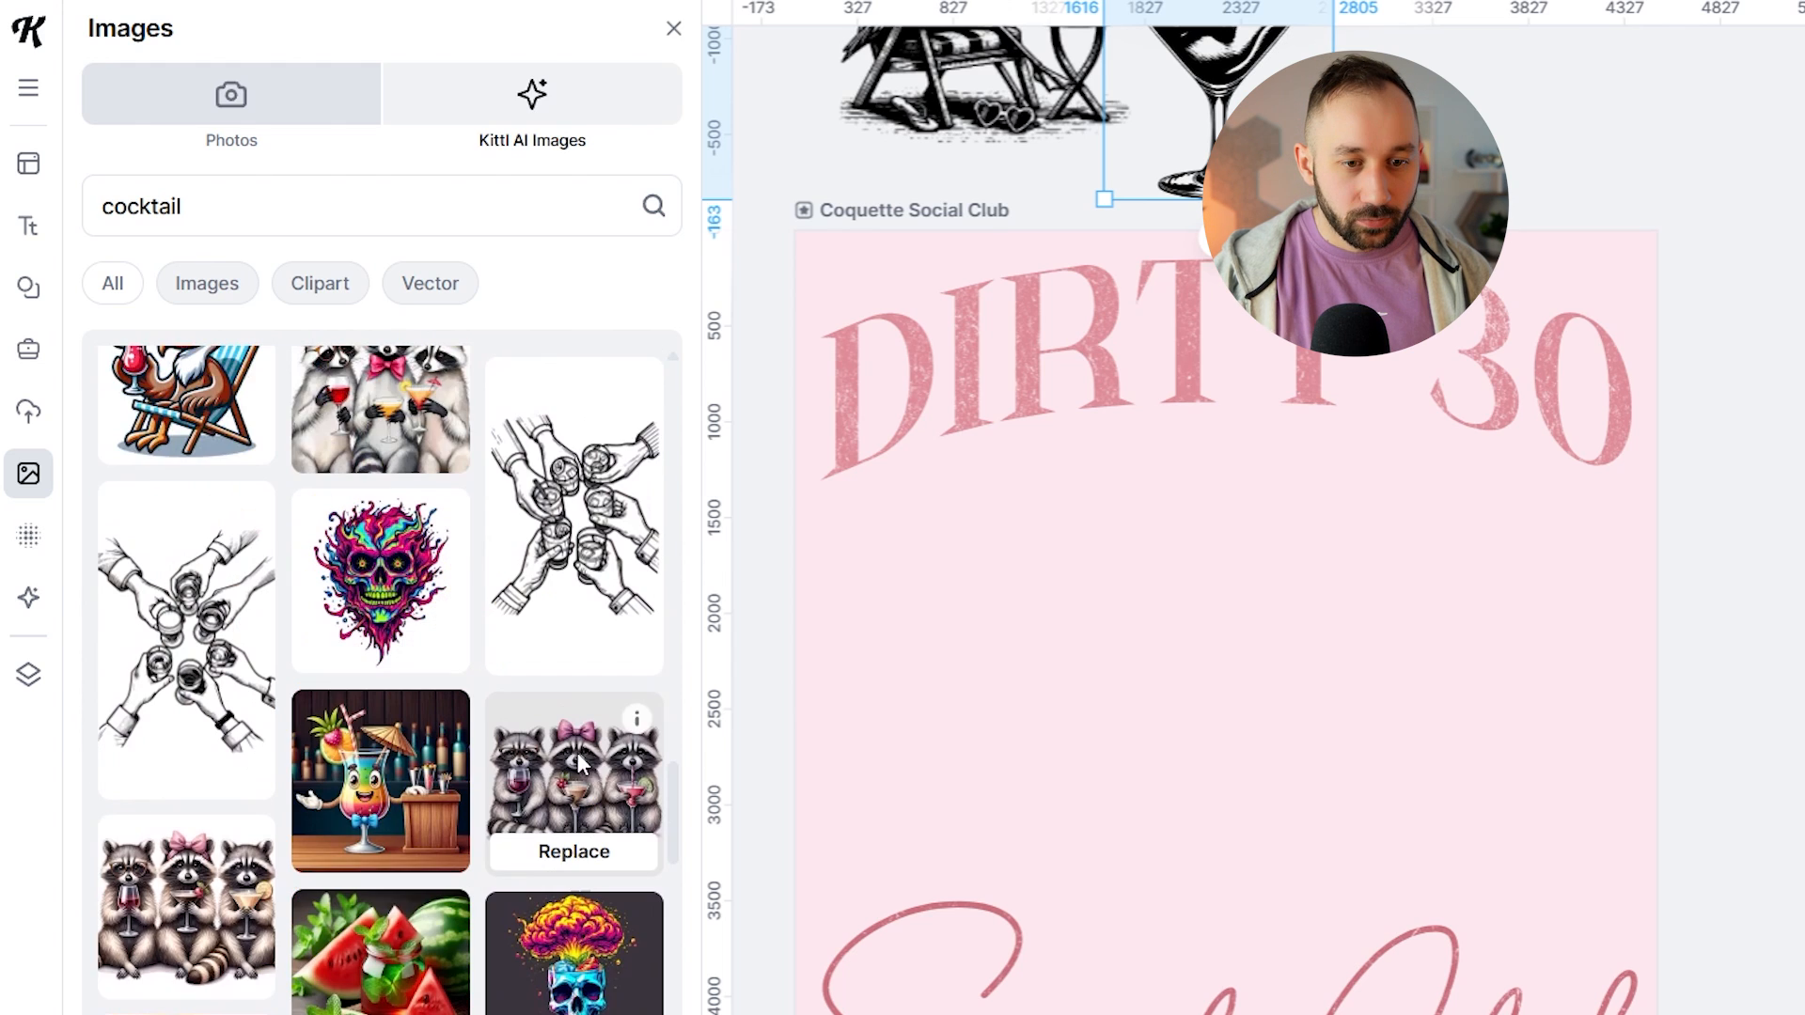
click(578, 780)
click(674, 28)
drag(954, 677, 1131, 853)
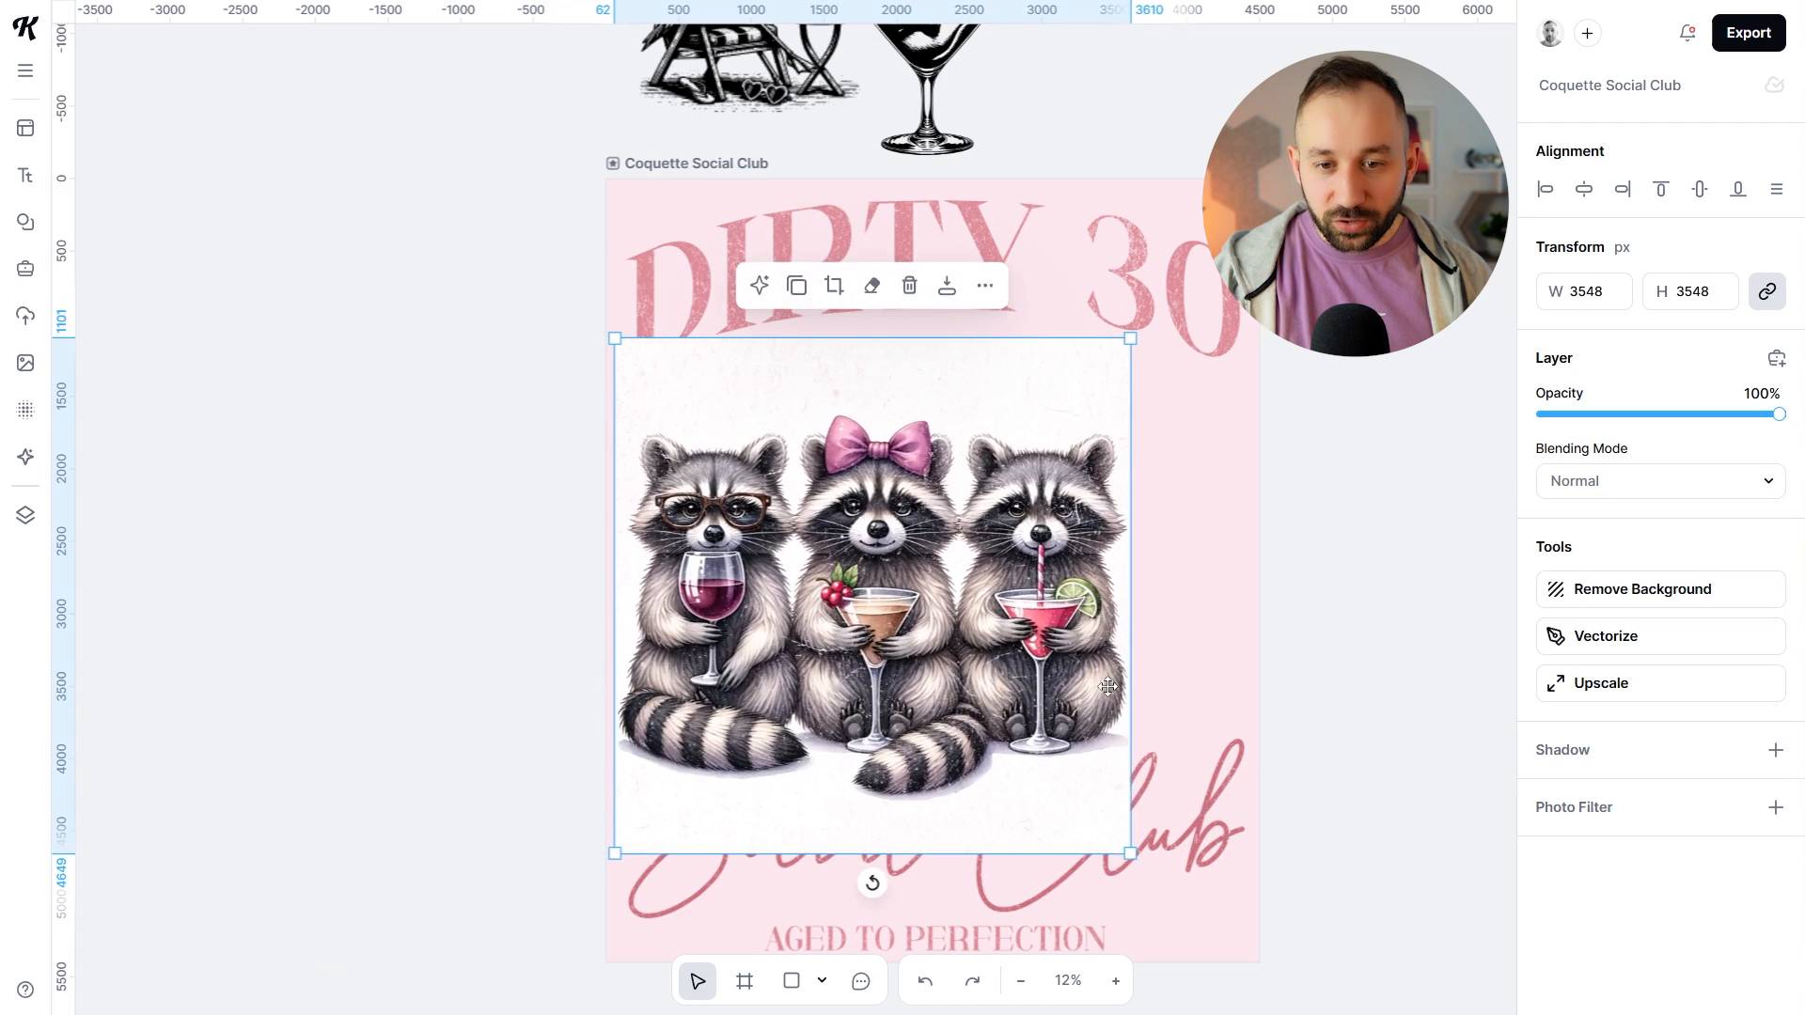
Step: Move the three-raccoons image to the middle of the design and vectorize it in one color
drag(975, 590, 1082, 538)
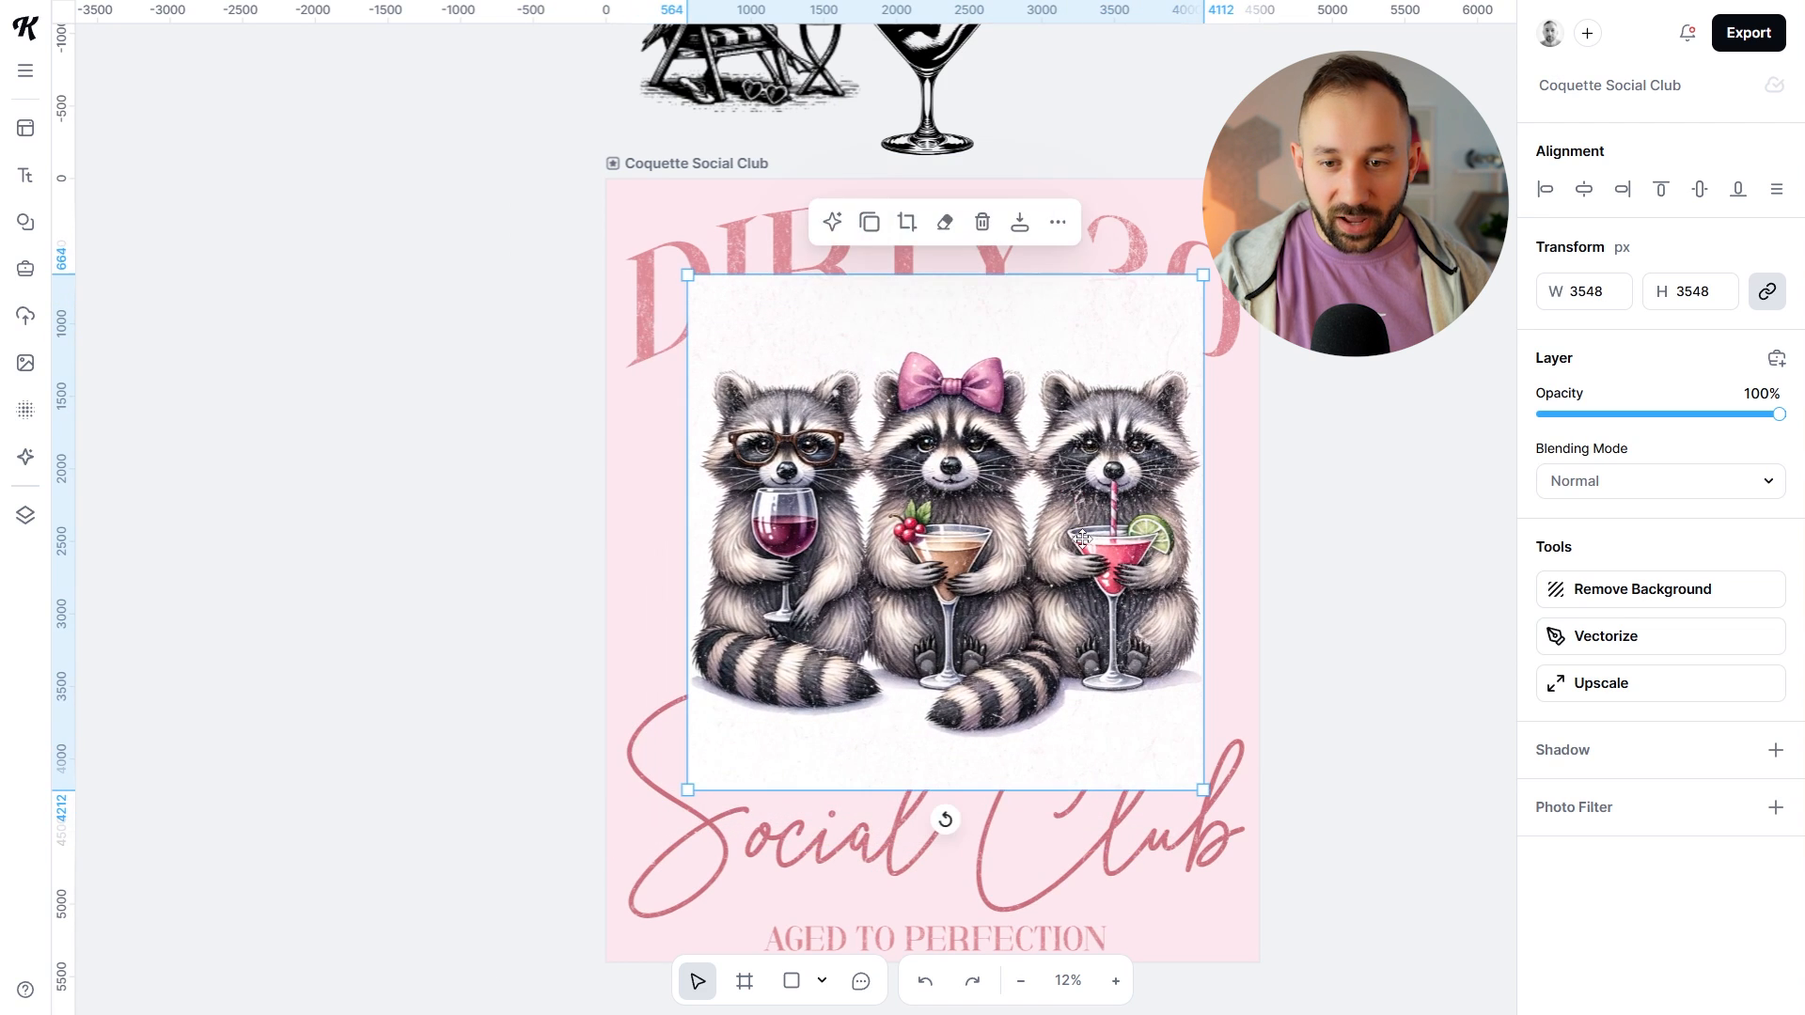
click(1556, 636)
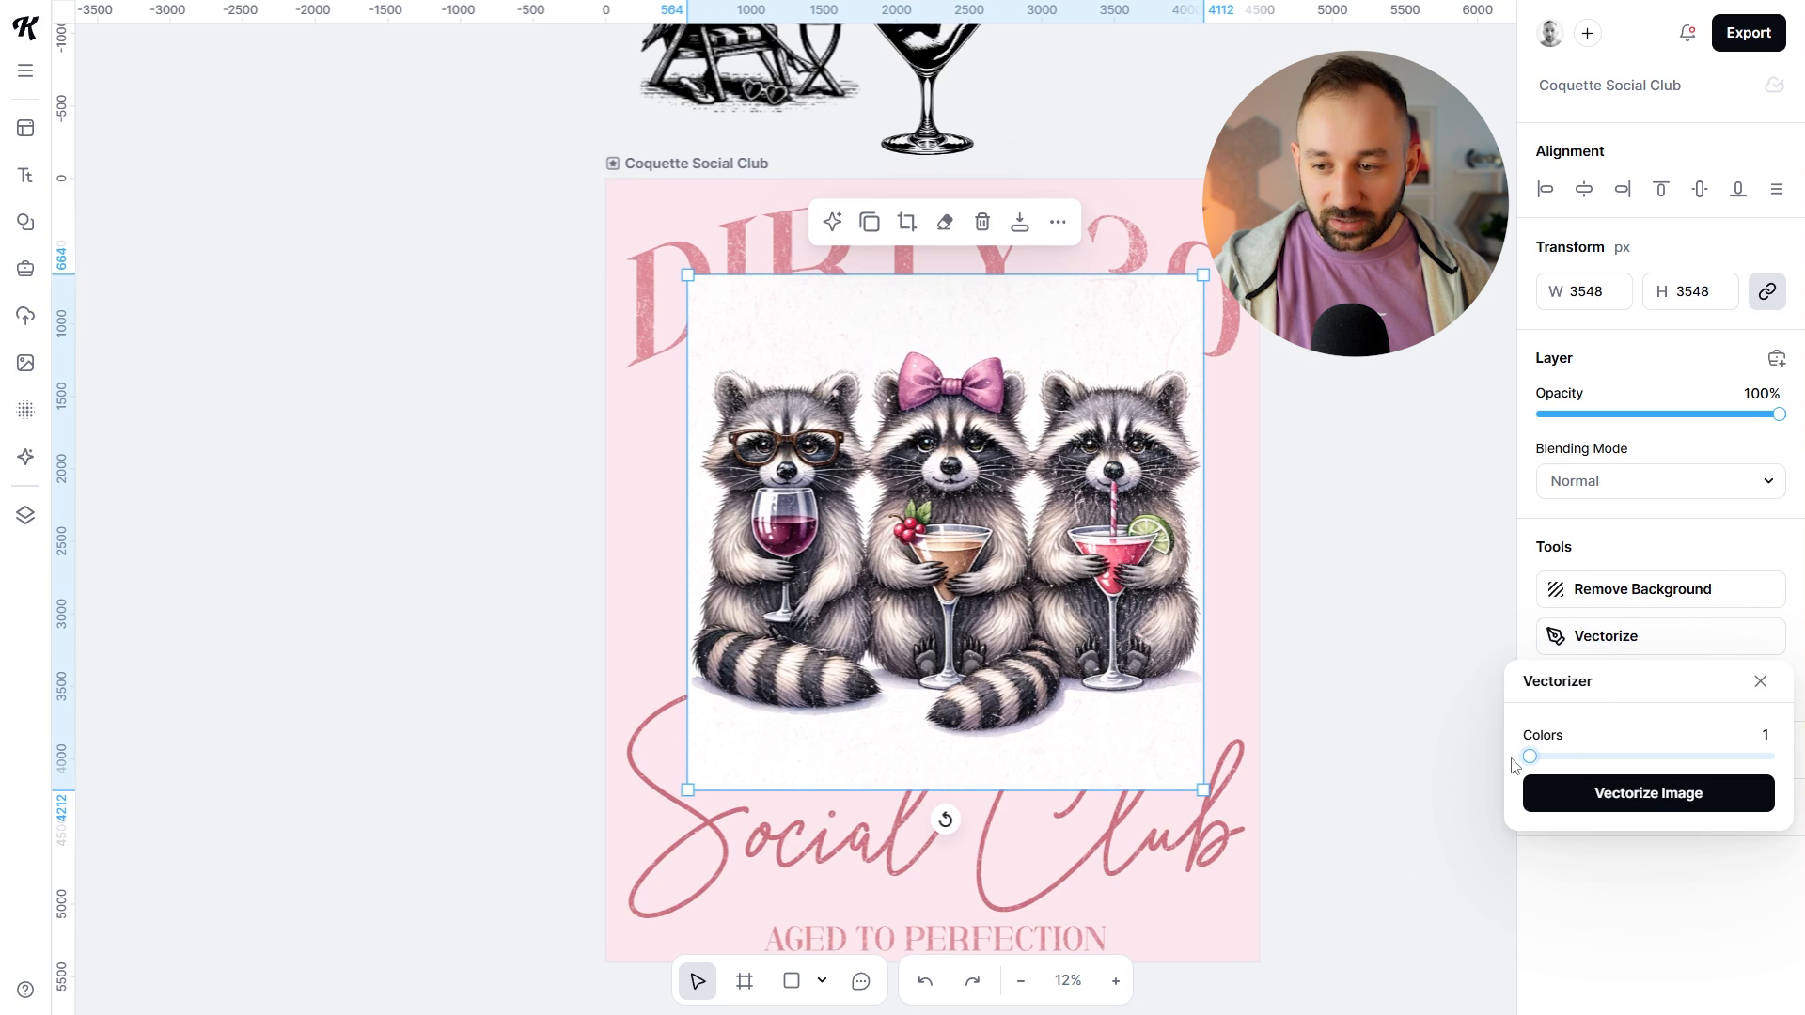
click(1549, 795)
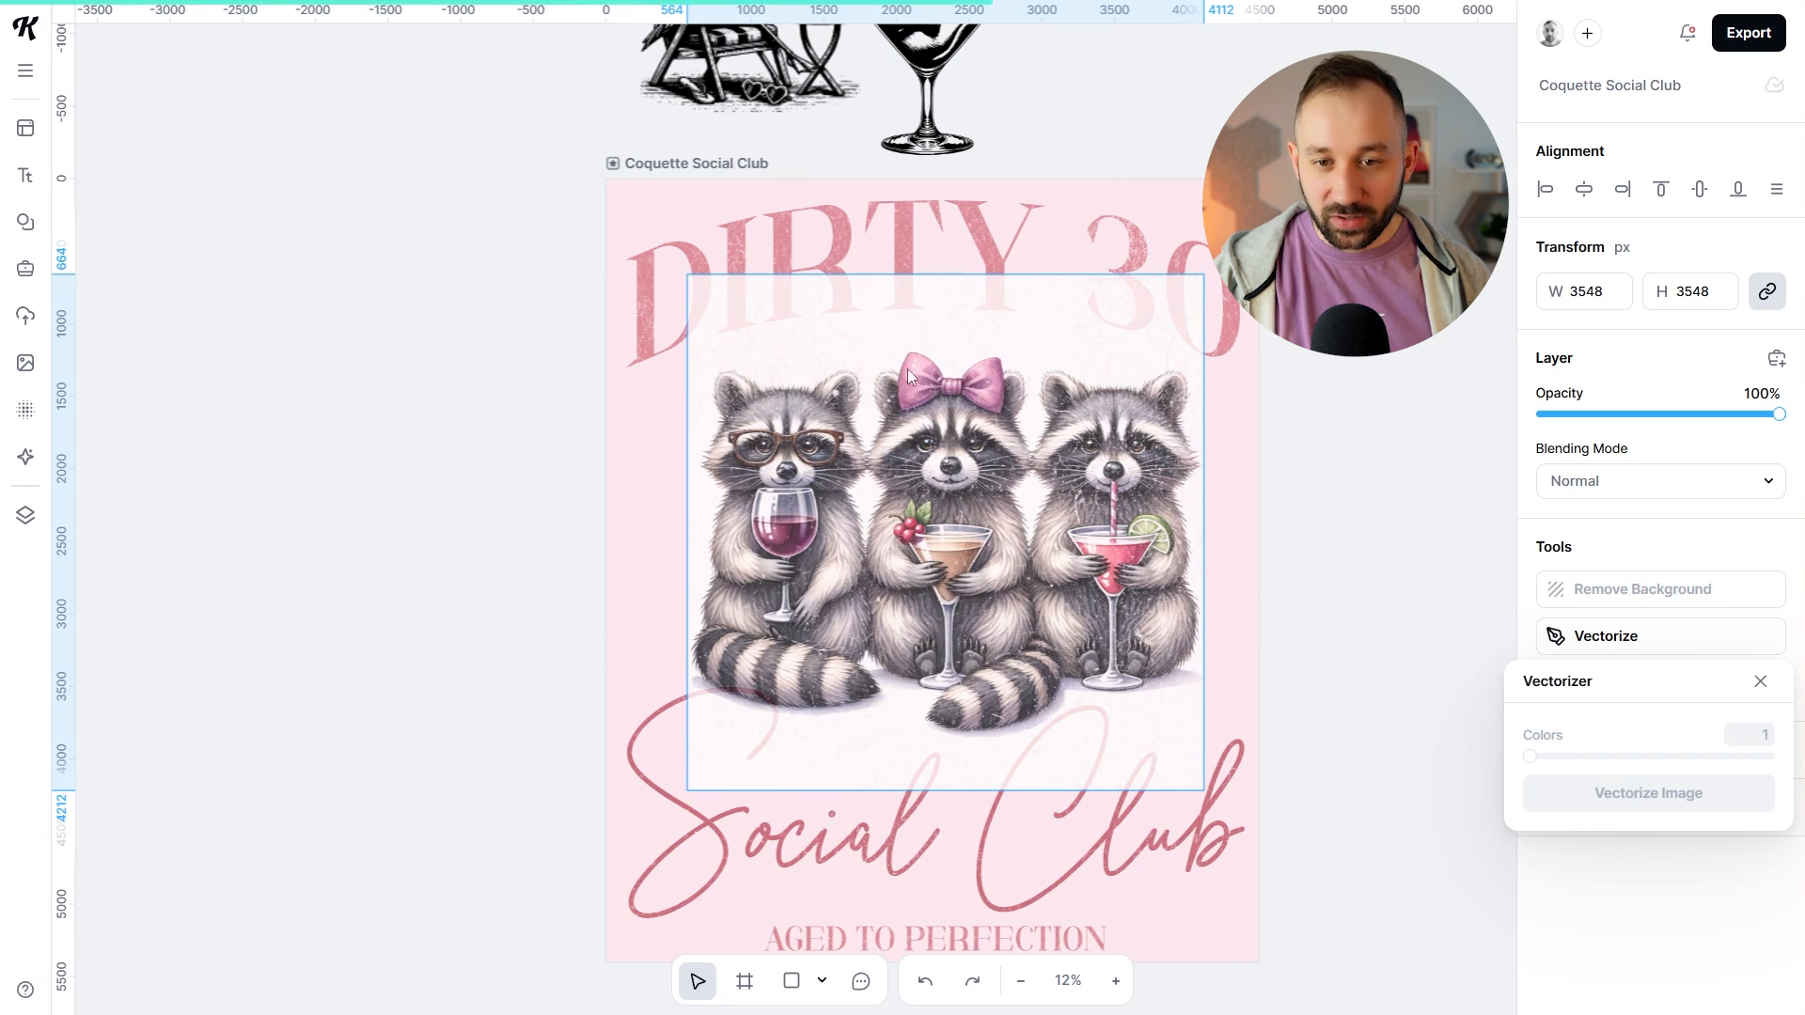
Step: Enlarge the vectorized raccoons to 3950 × 2948 px and position them between the DIRTY 30 and Social Club texts
drag(993, 569, 968, 548)
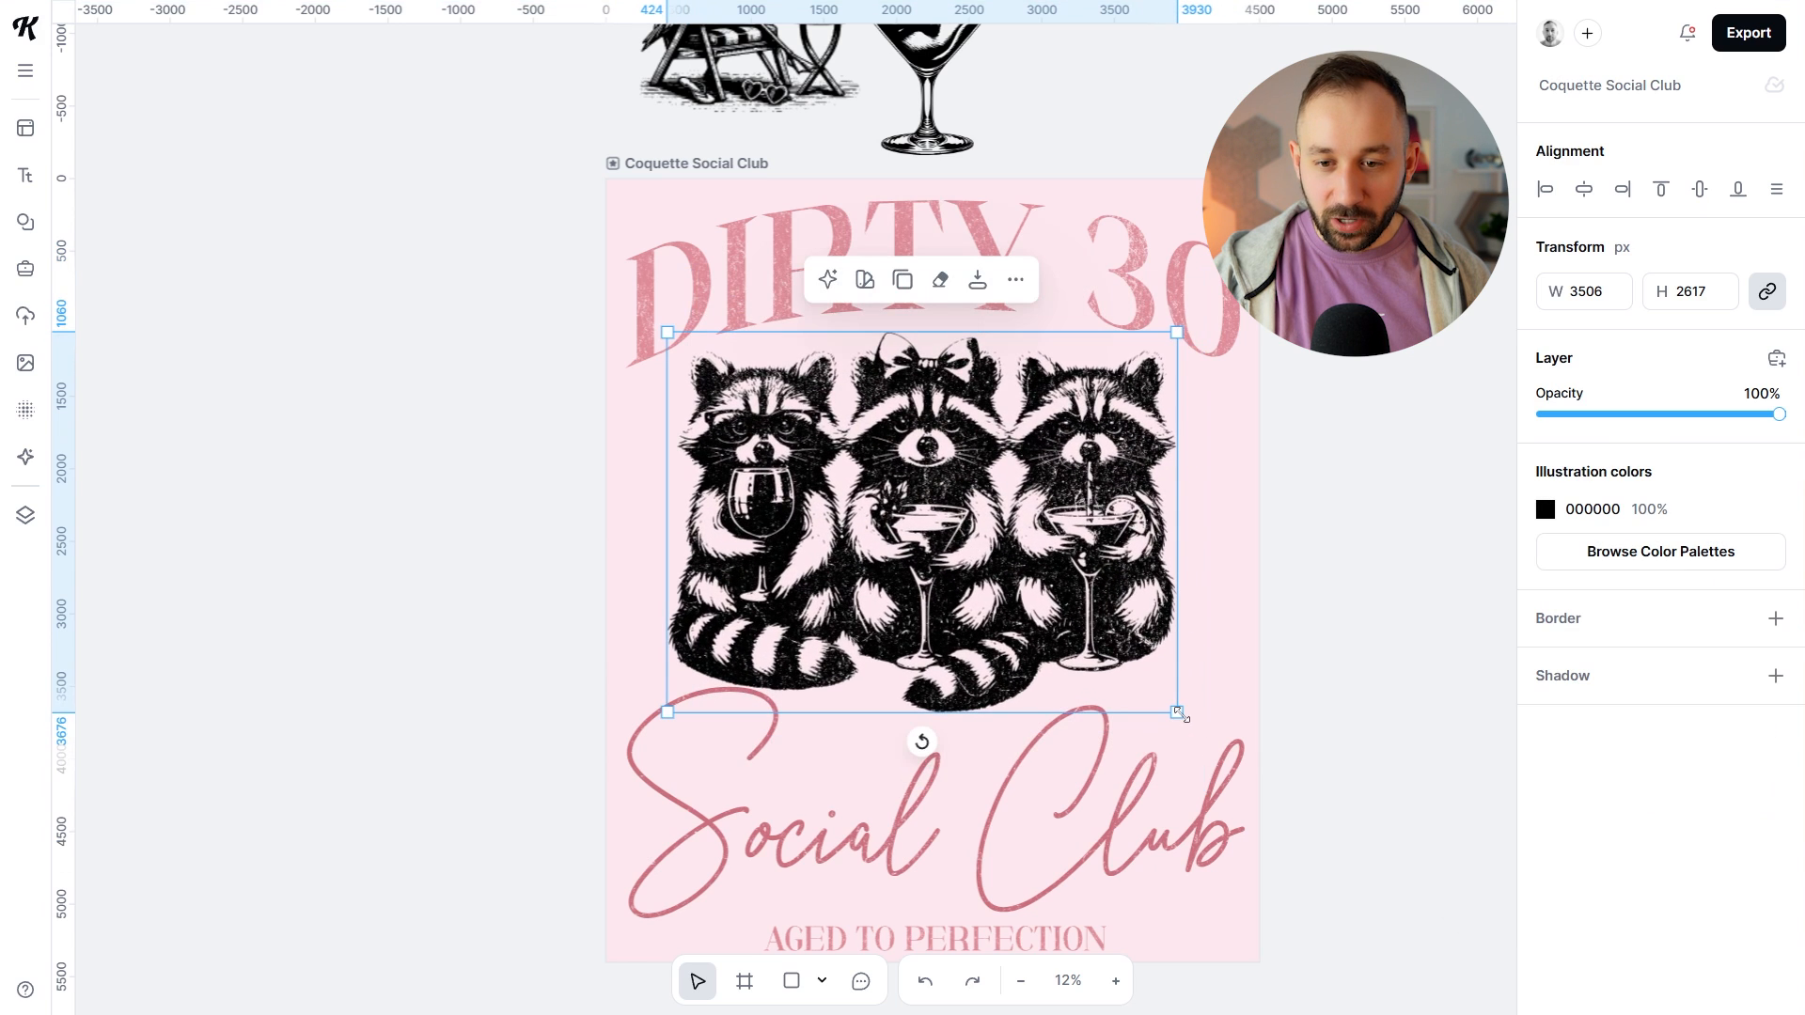
drag(1181, 715, 1247, 762)
drag(1147, 618, 1134, 609)
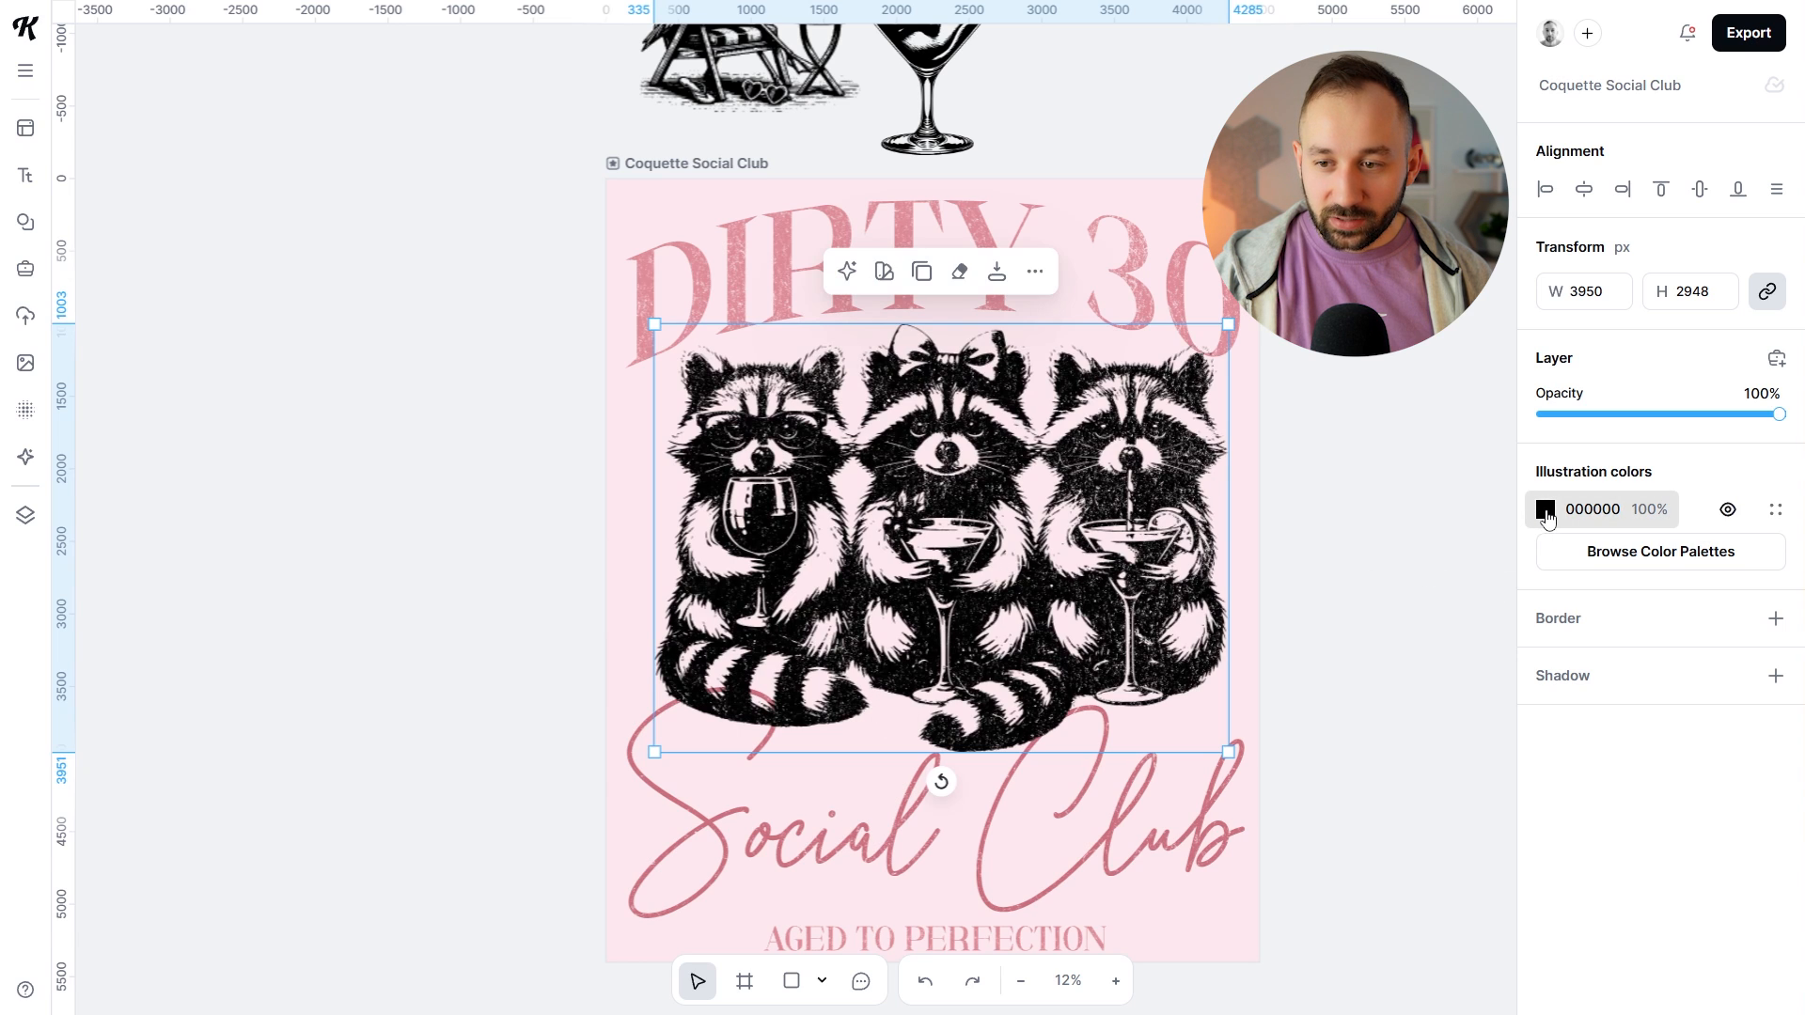
Step: Recolor the raccoon illustration to the document pink DE8B97 and center it horizontally on the artboard
click(1546, 519)
click(1289, 988)
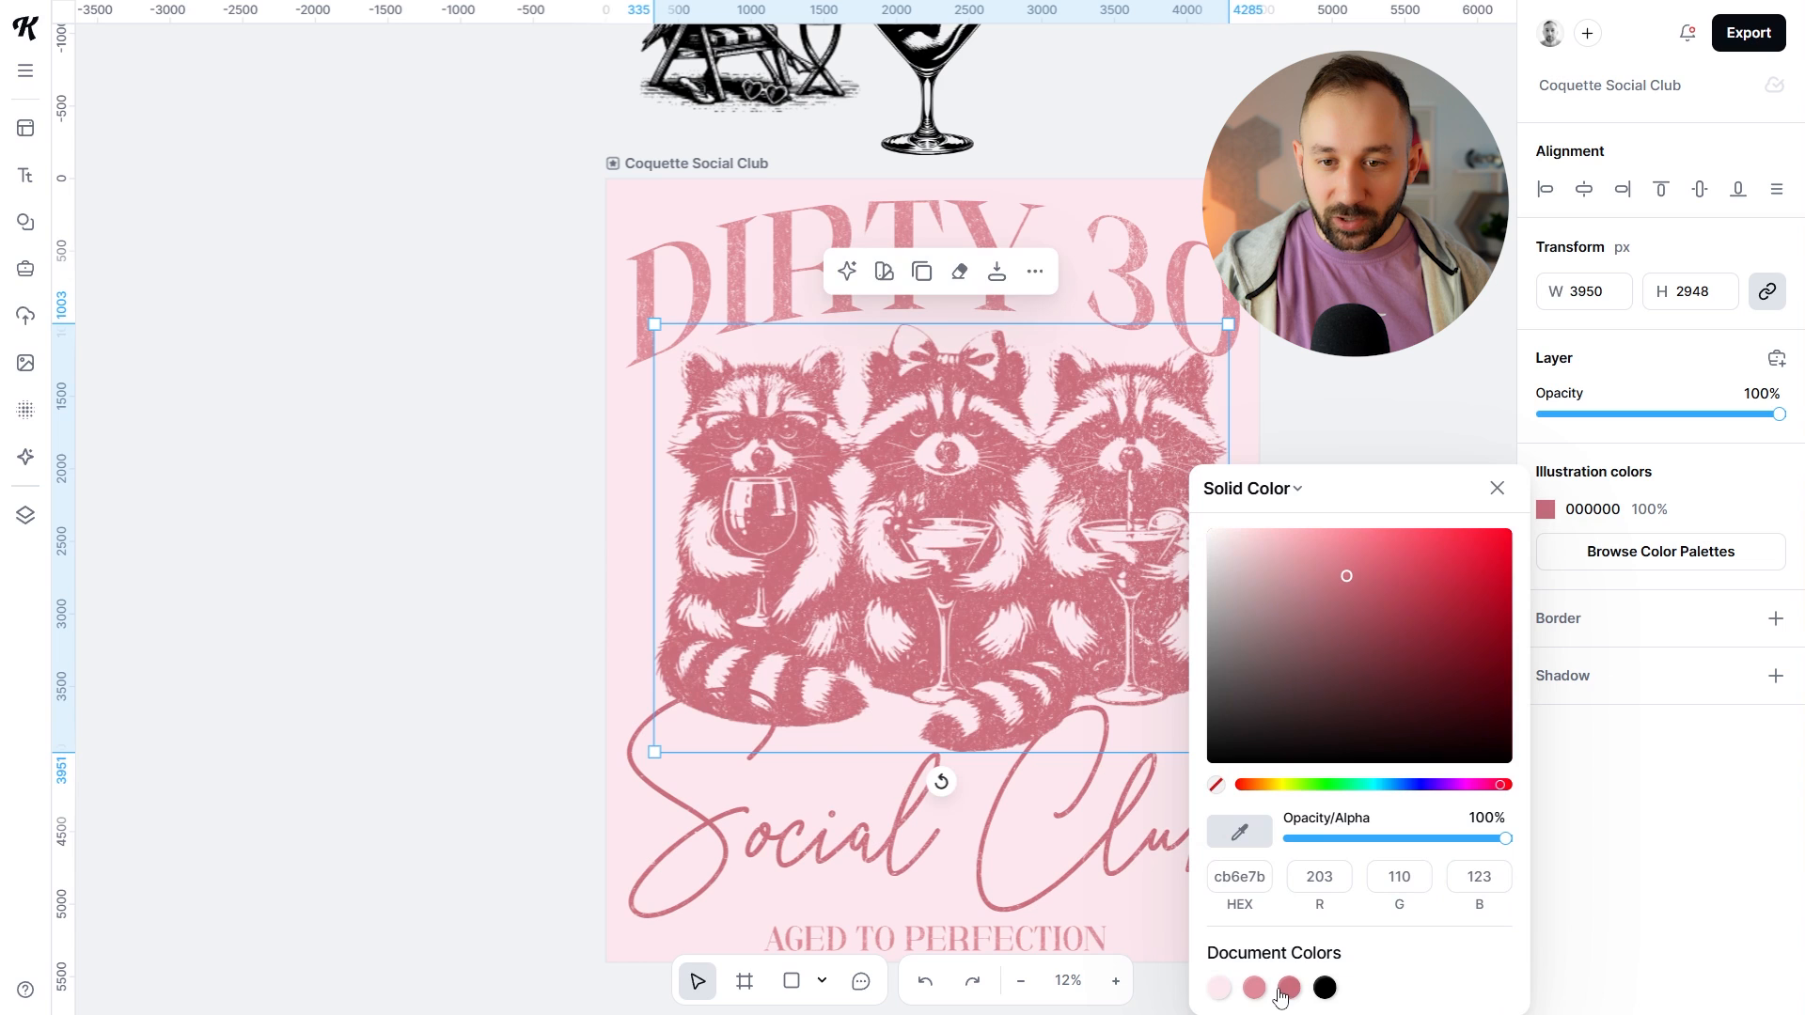
click(1284, 991)
click(1327, 374)
drag(1109, 502, 1097, 499)
click(1584, 190)
click(1305, 408)
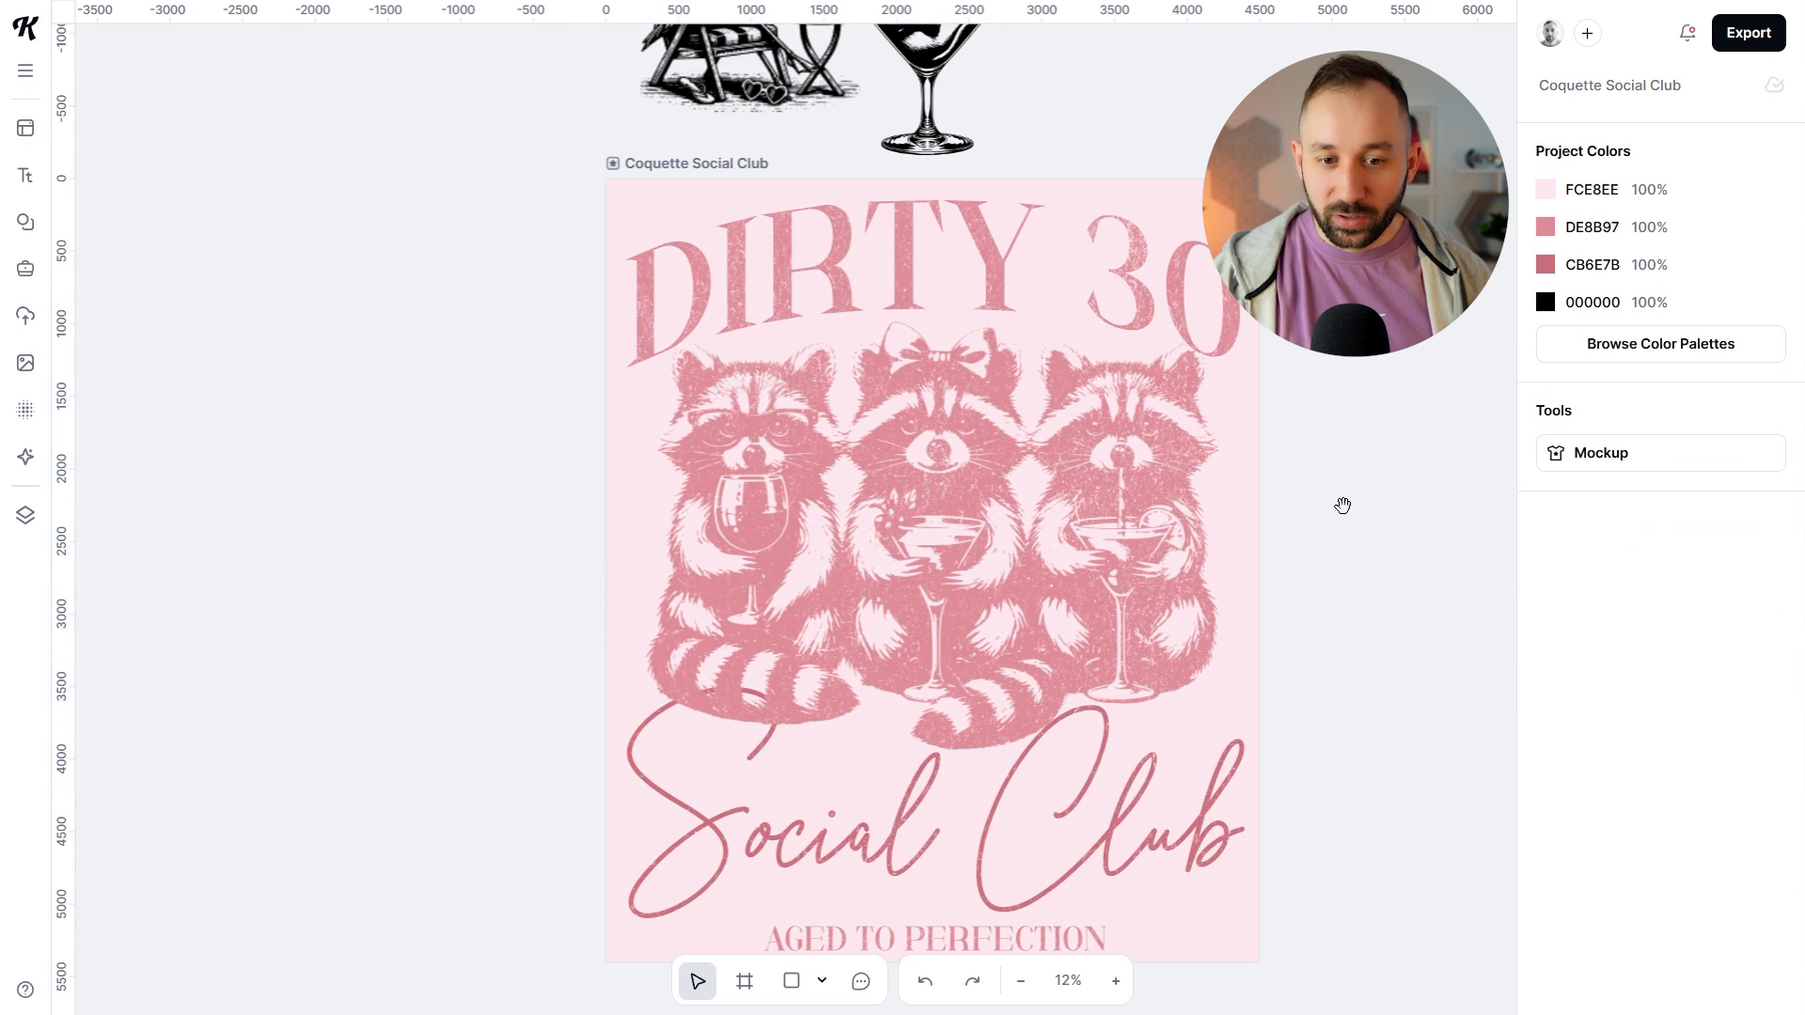
Step: Reduce the raccoon illustration to 3664 × 2735 px and center it horizontally on the artboard
drag(1341, 504, 1253, 407)
click(558, 629)
click(1085, 567)
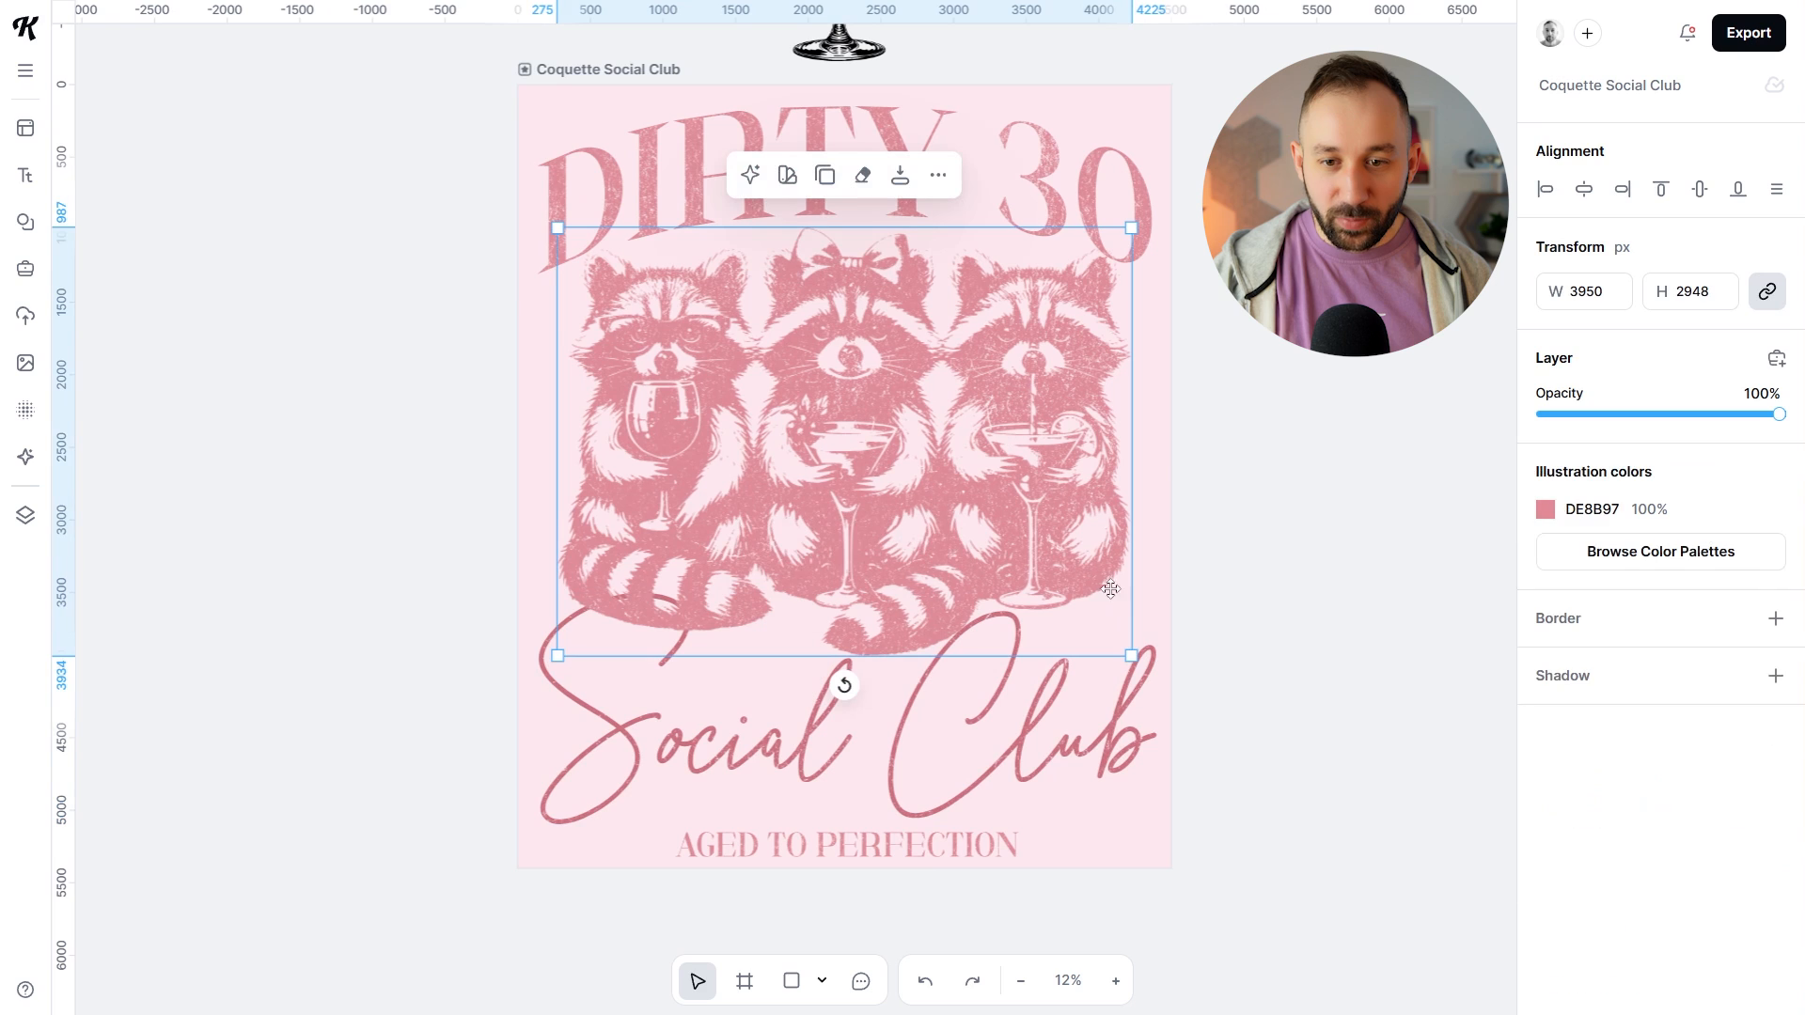
drag(1133, 654, 1092, 624)
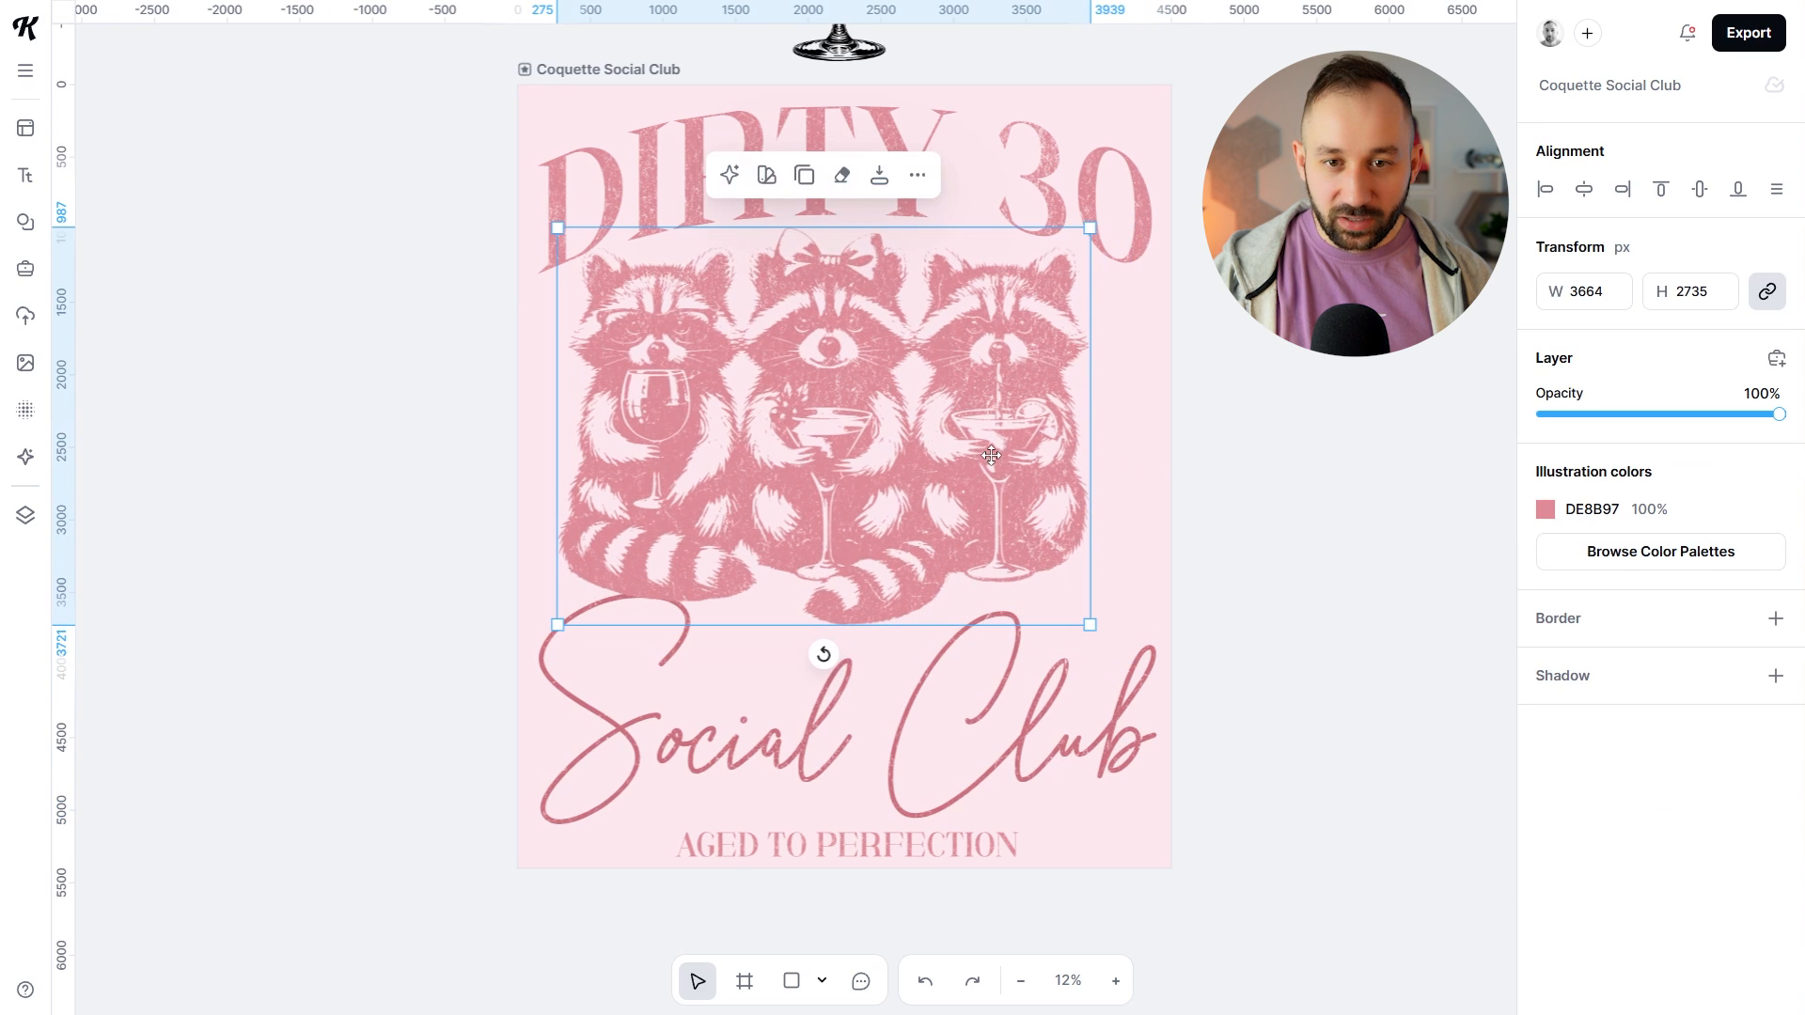
drag(982, 447, 1009, 446)
click(1580, 188)
Step: Move the Social Club text slightly down and shrink the AGED TO PERFECTION line to font size 194, centered horizontally
click(617, 642)
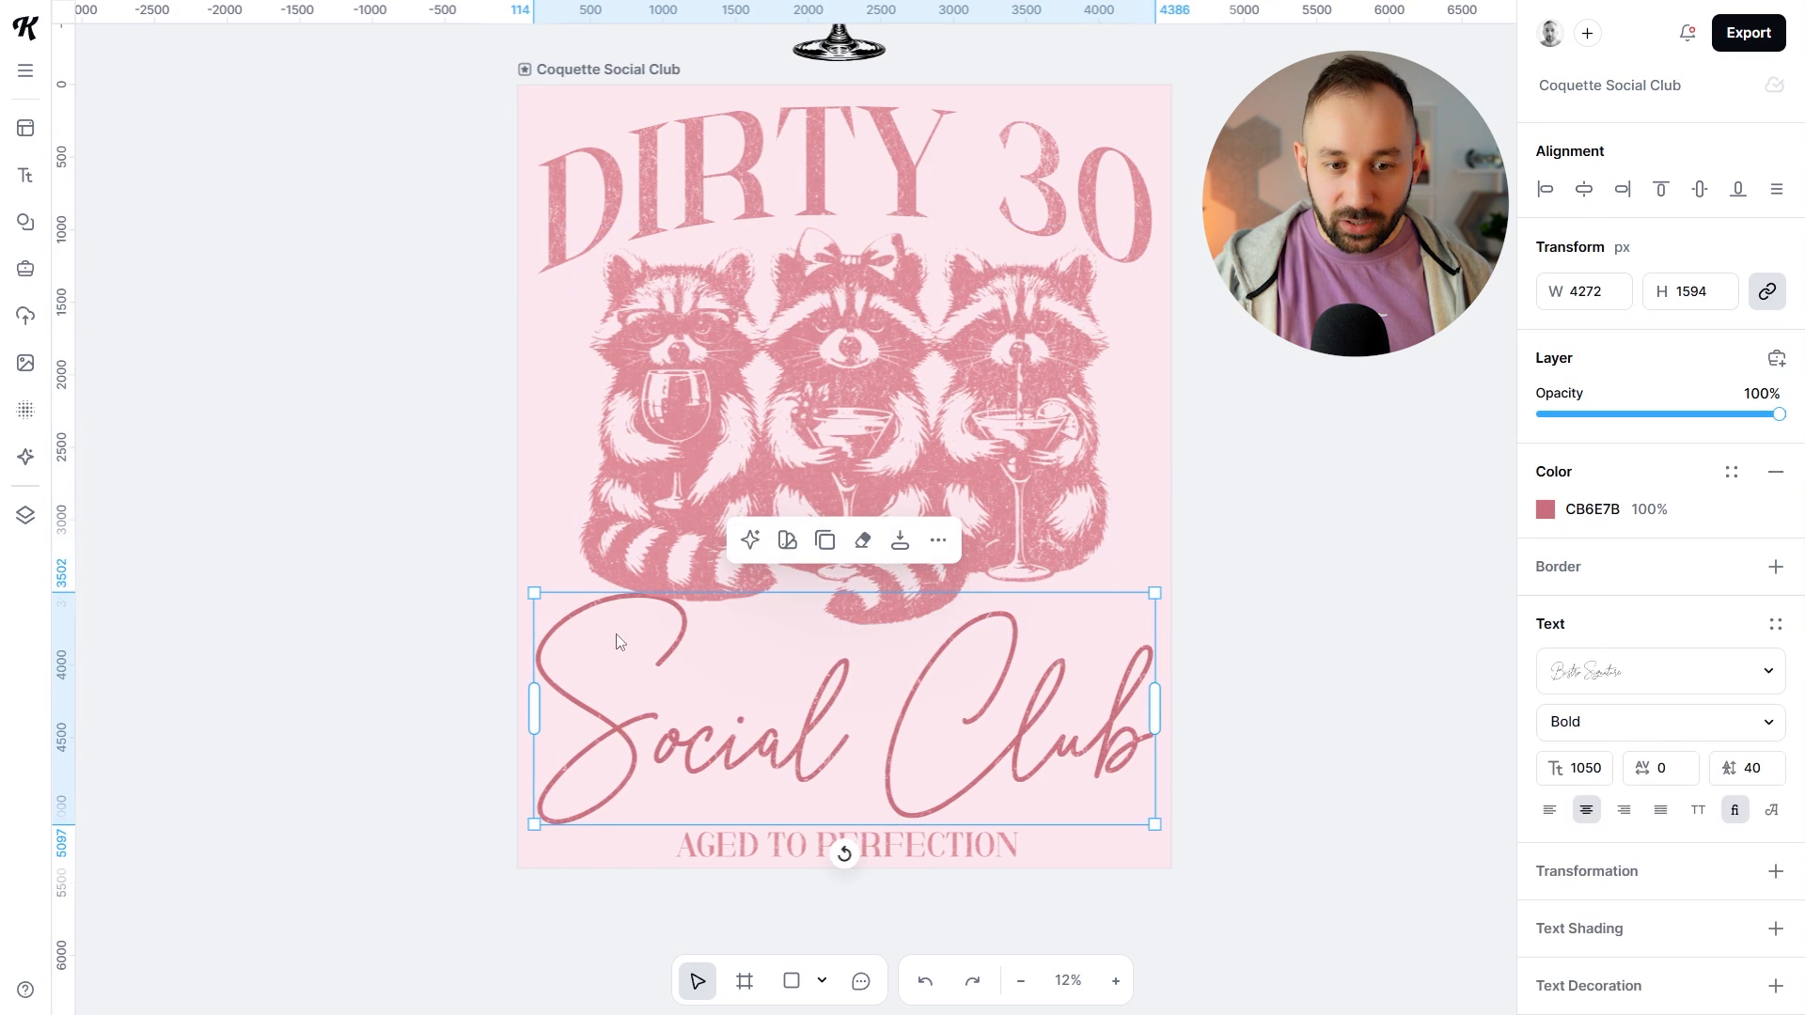
drag(621, 736, 624, 745)
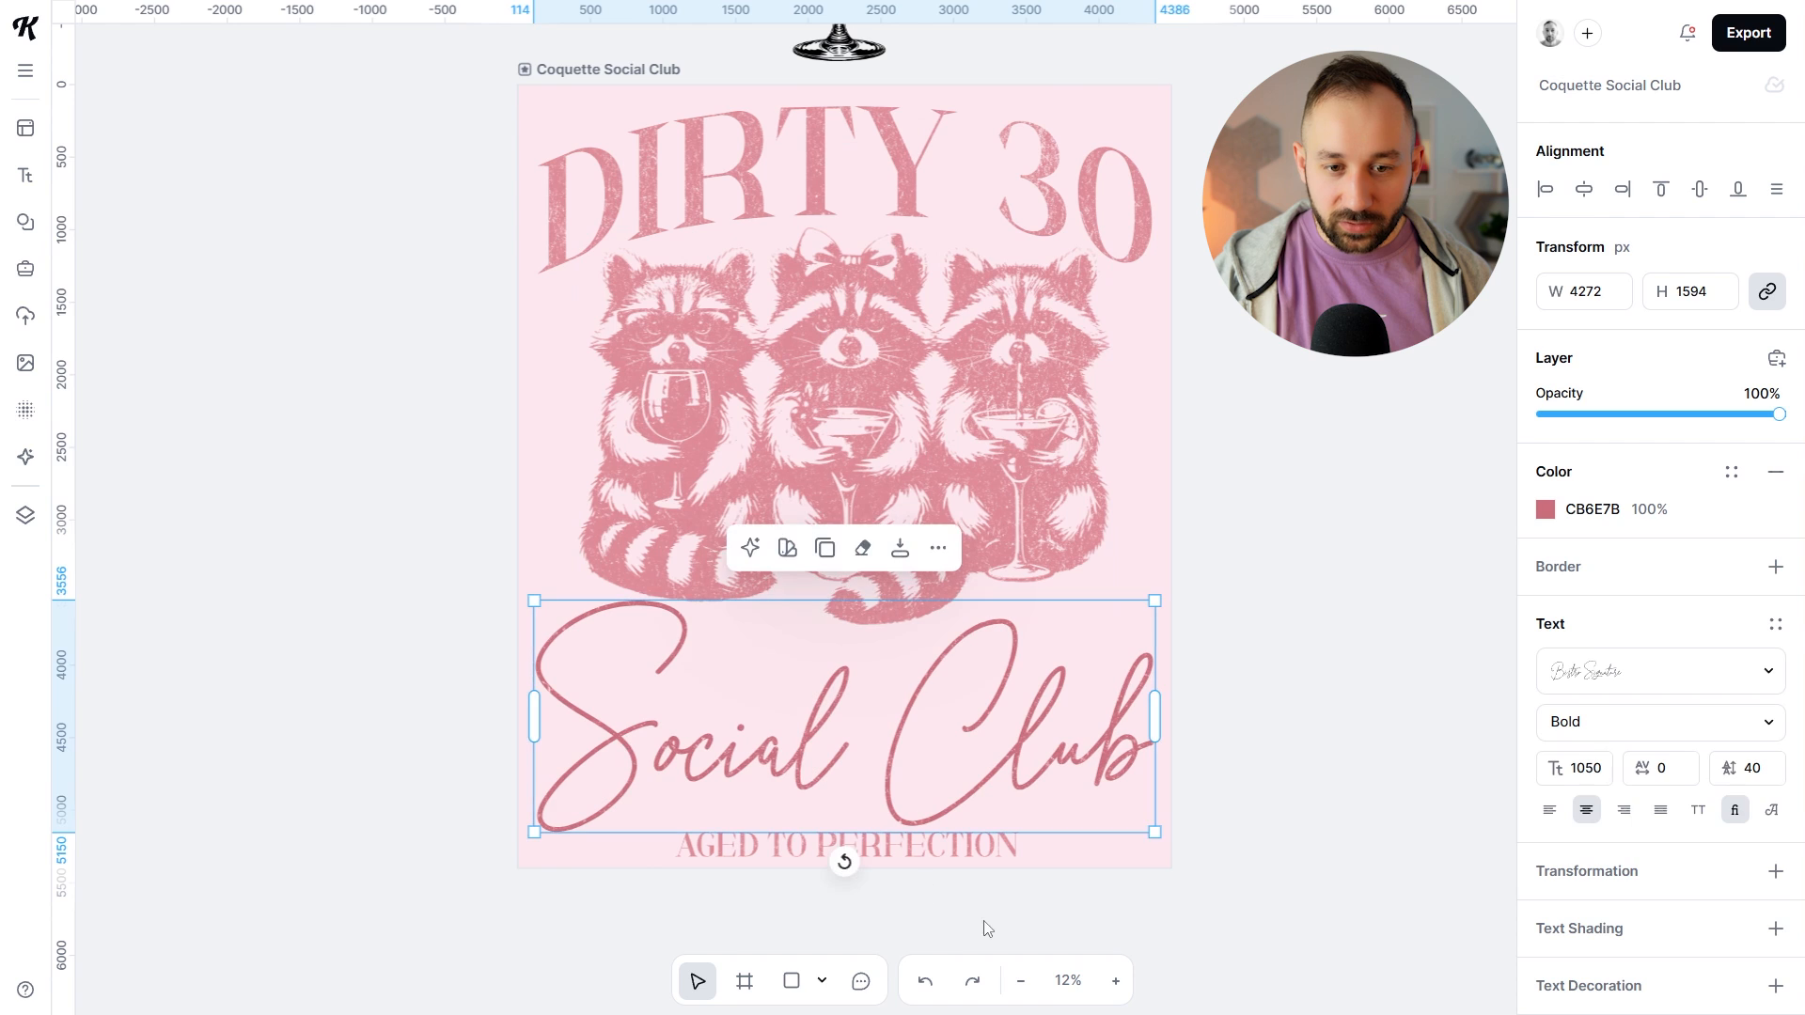
click(1005, 846)
drag(1041, 824, 993, 824)
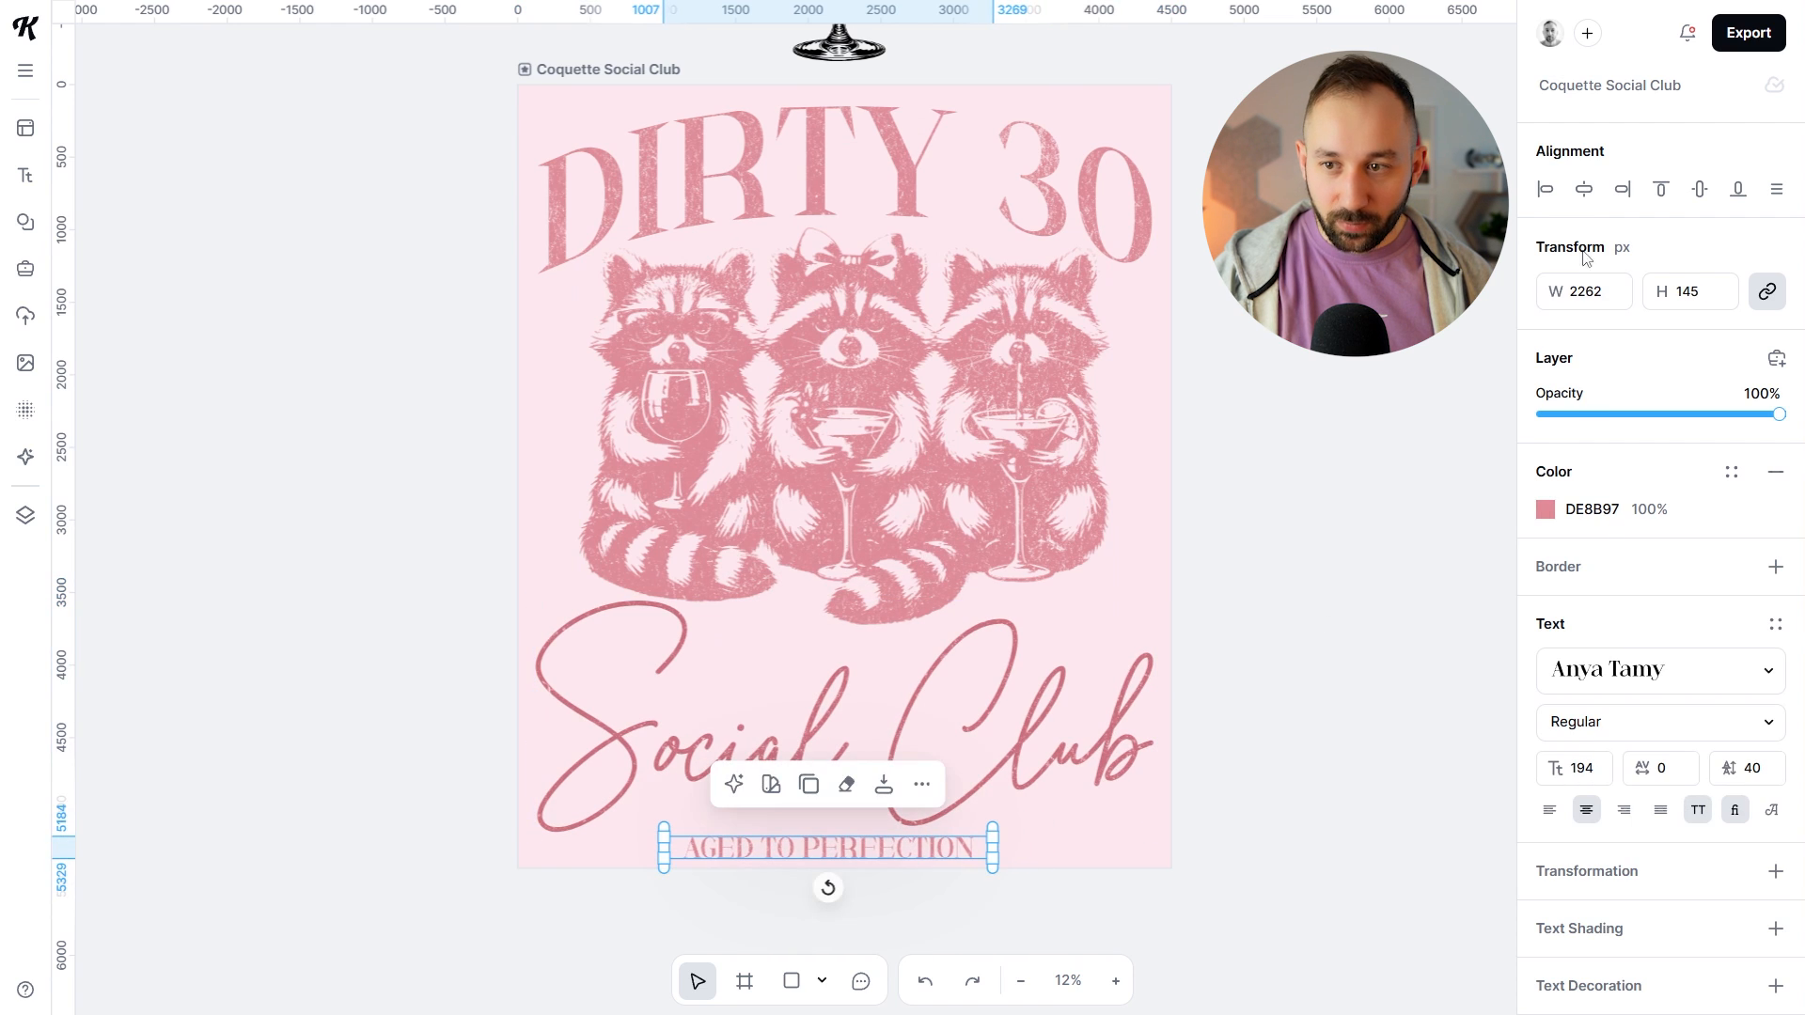
click(1584, 189)
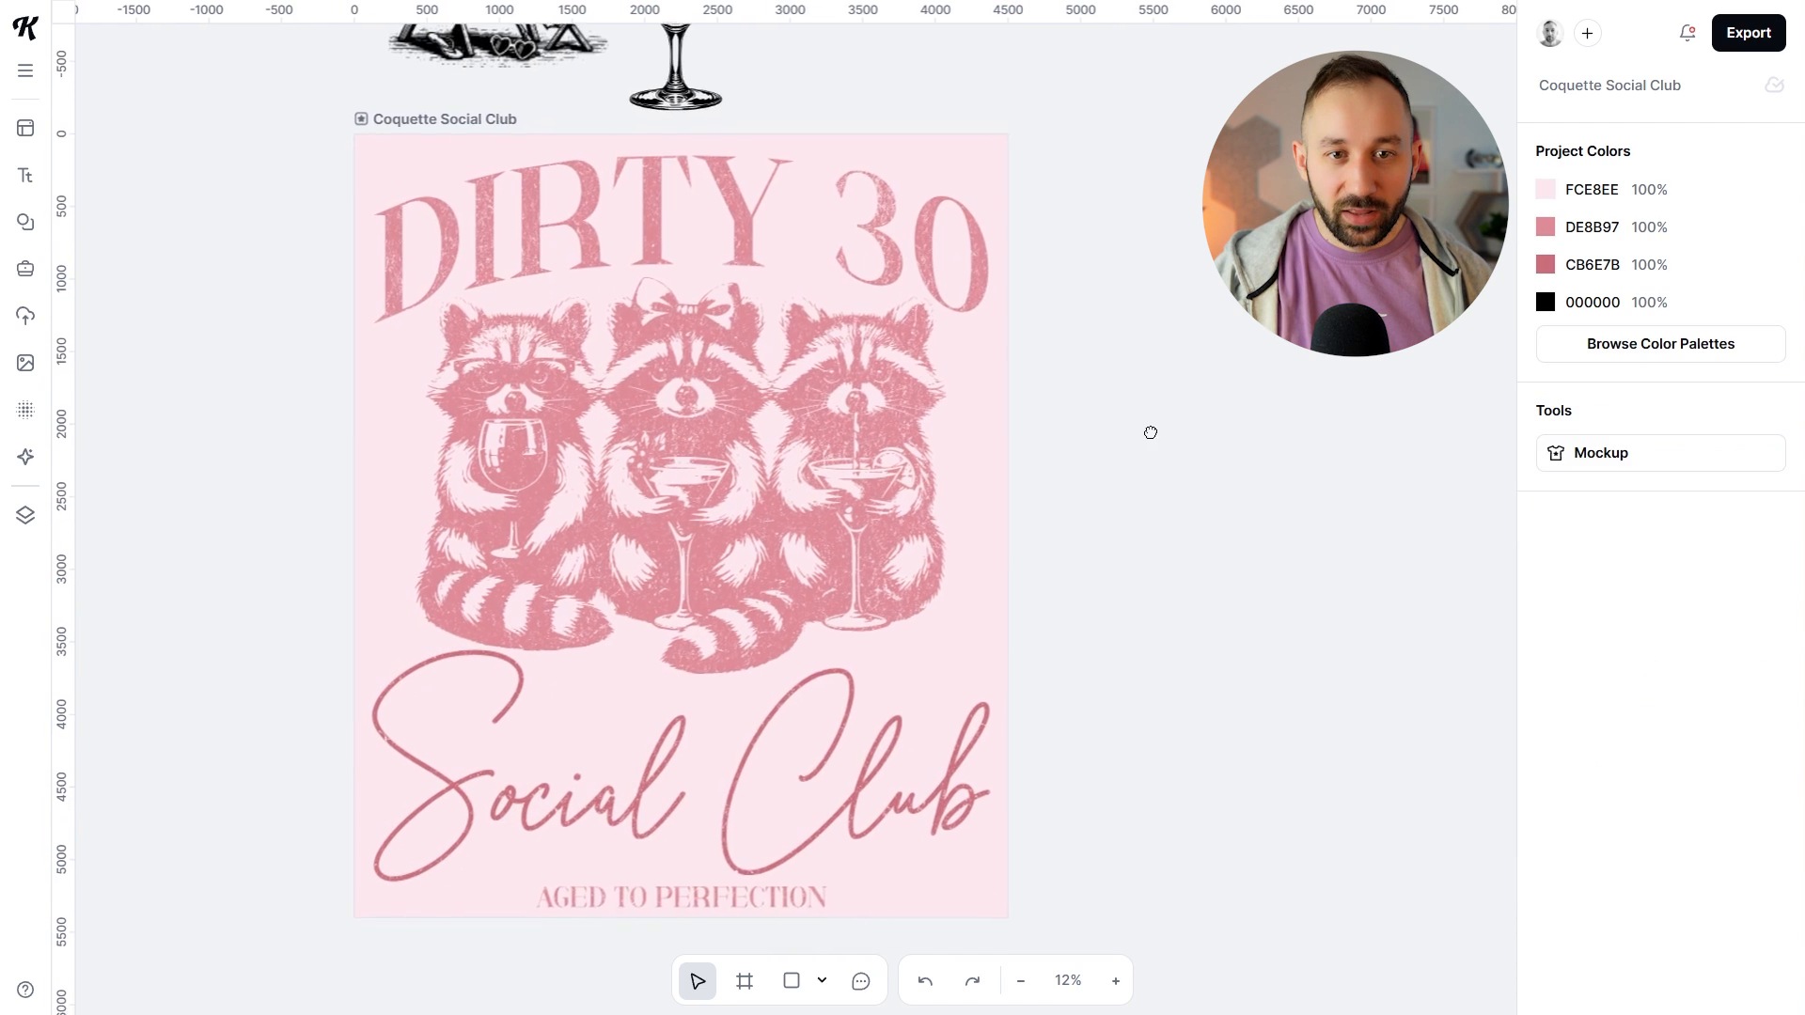
Step: Move the Coquette Social Club artboard down, away from the spare flamingo and dachshund illustrations above it
drag(1149, 432, 1146, 429)
drag(480, 112, 479, 279)
click(1131, 524)
drag(1156, 628, 1128, 443)
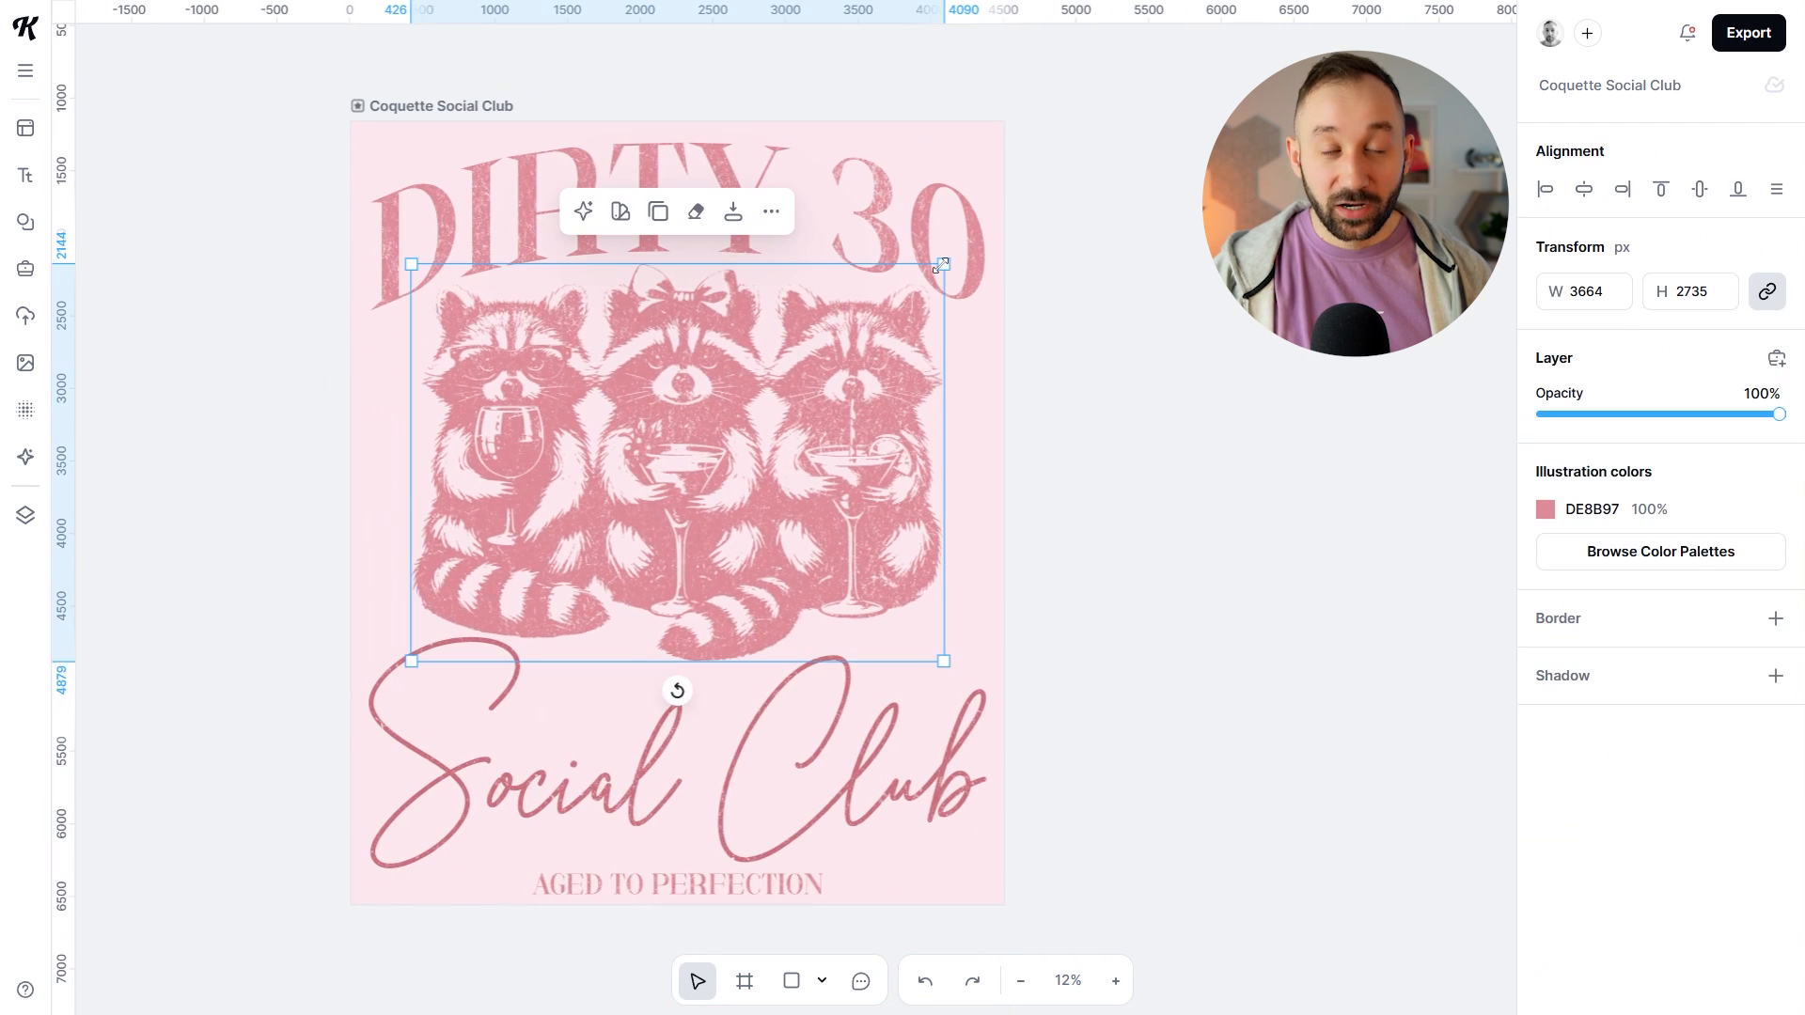
Step: Enlarge the raccoon illustration to 3729 × 2783 px and center it horizontally again
drag(941, 266, 957, 260)
click(1584, 189)
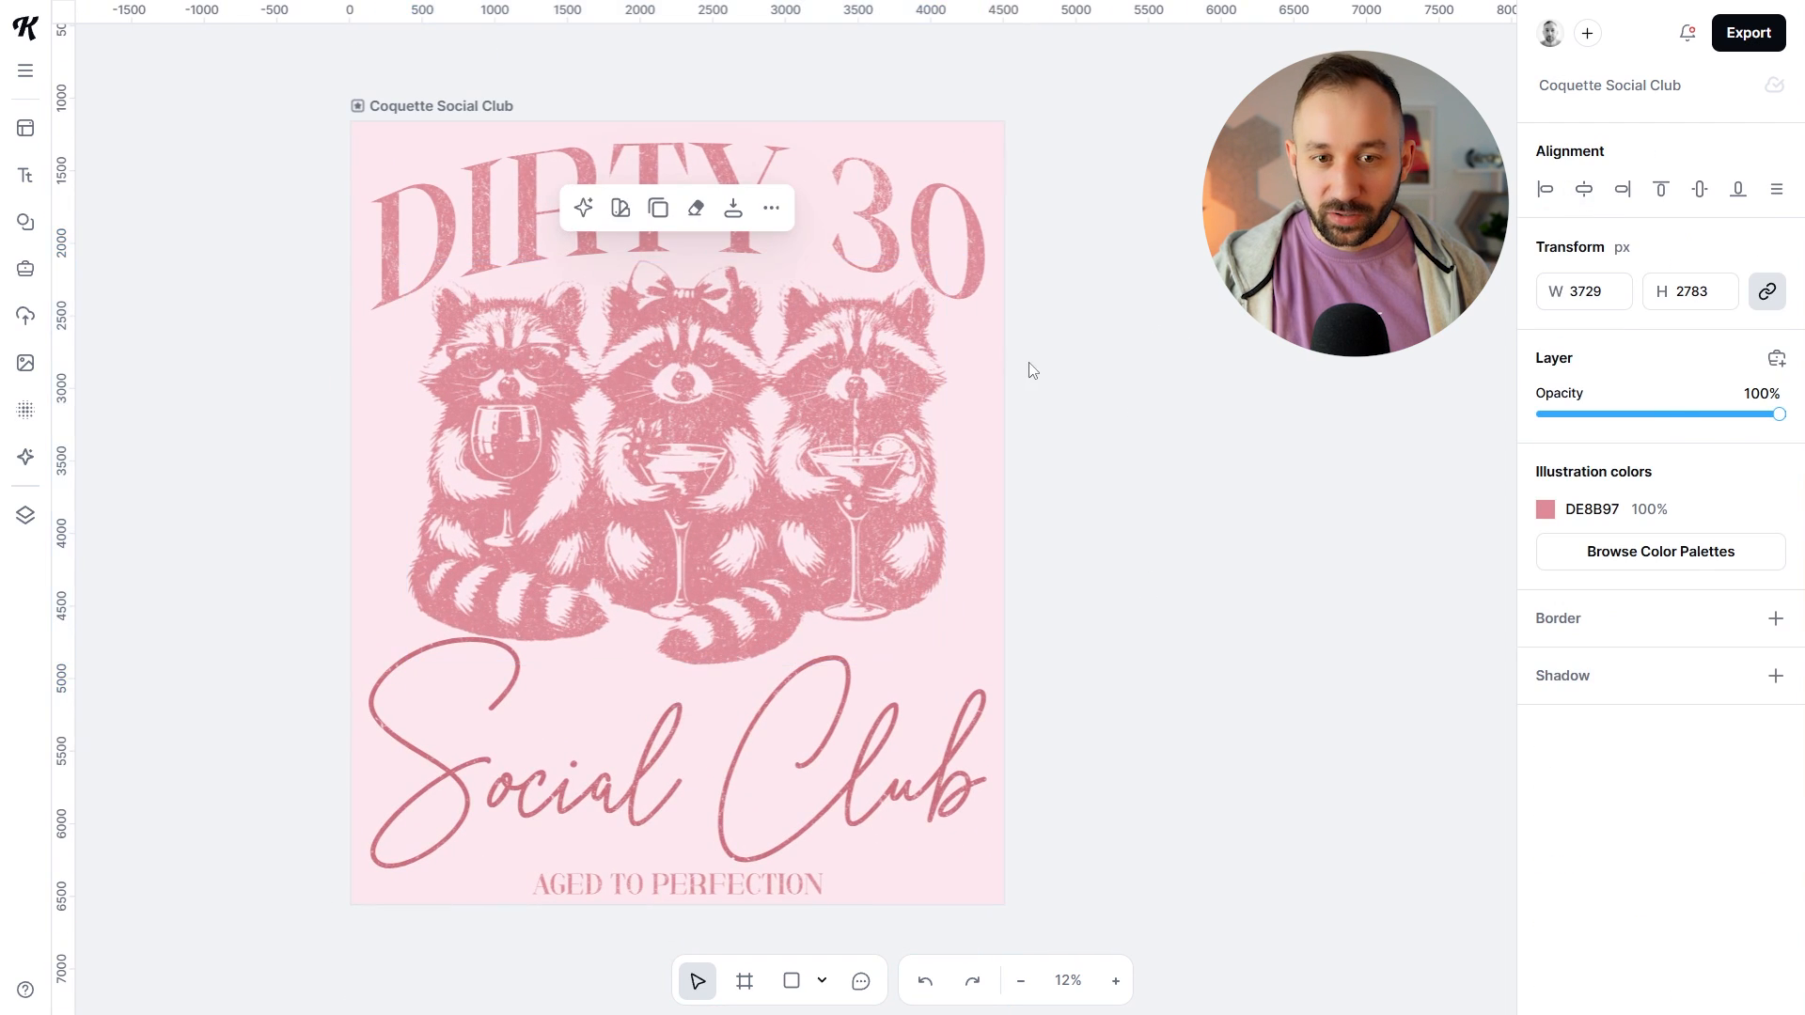
click(1028, 371)
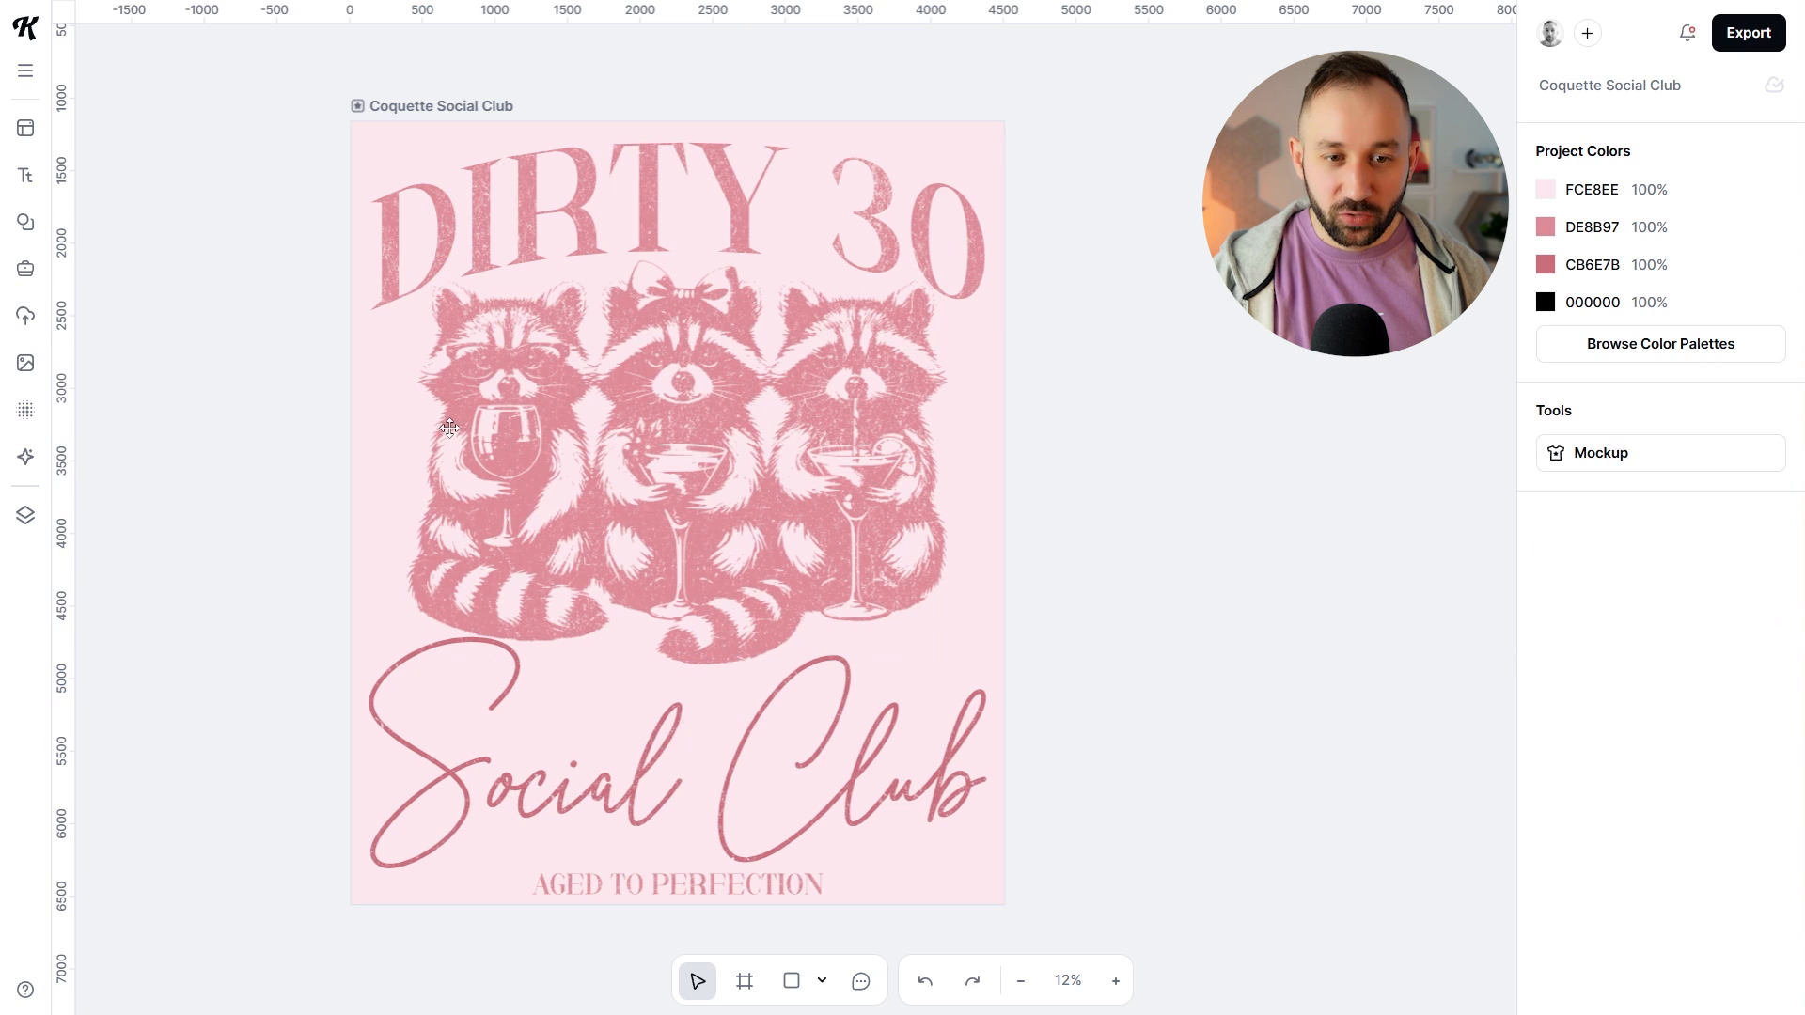
Step: Recolor the raccoon illustration to the darker pink CB6E7B used by the Social Club text
click(902, 462)
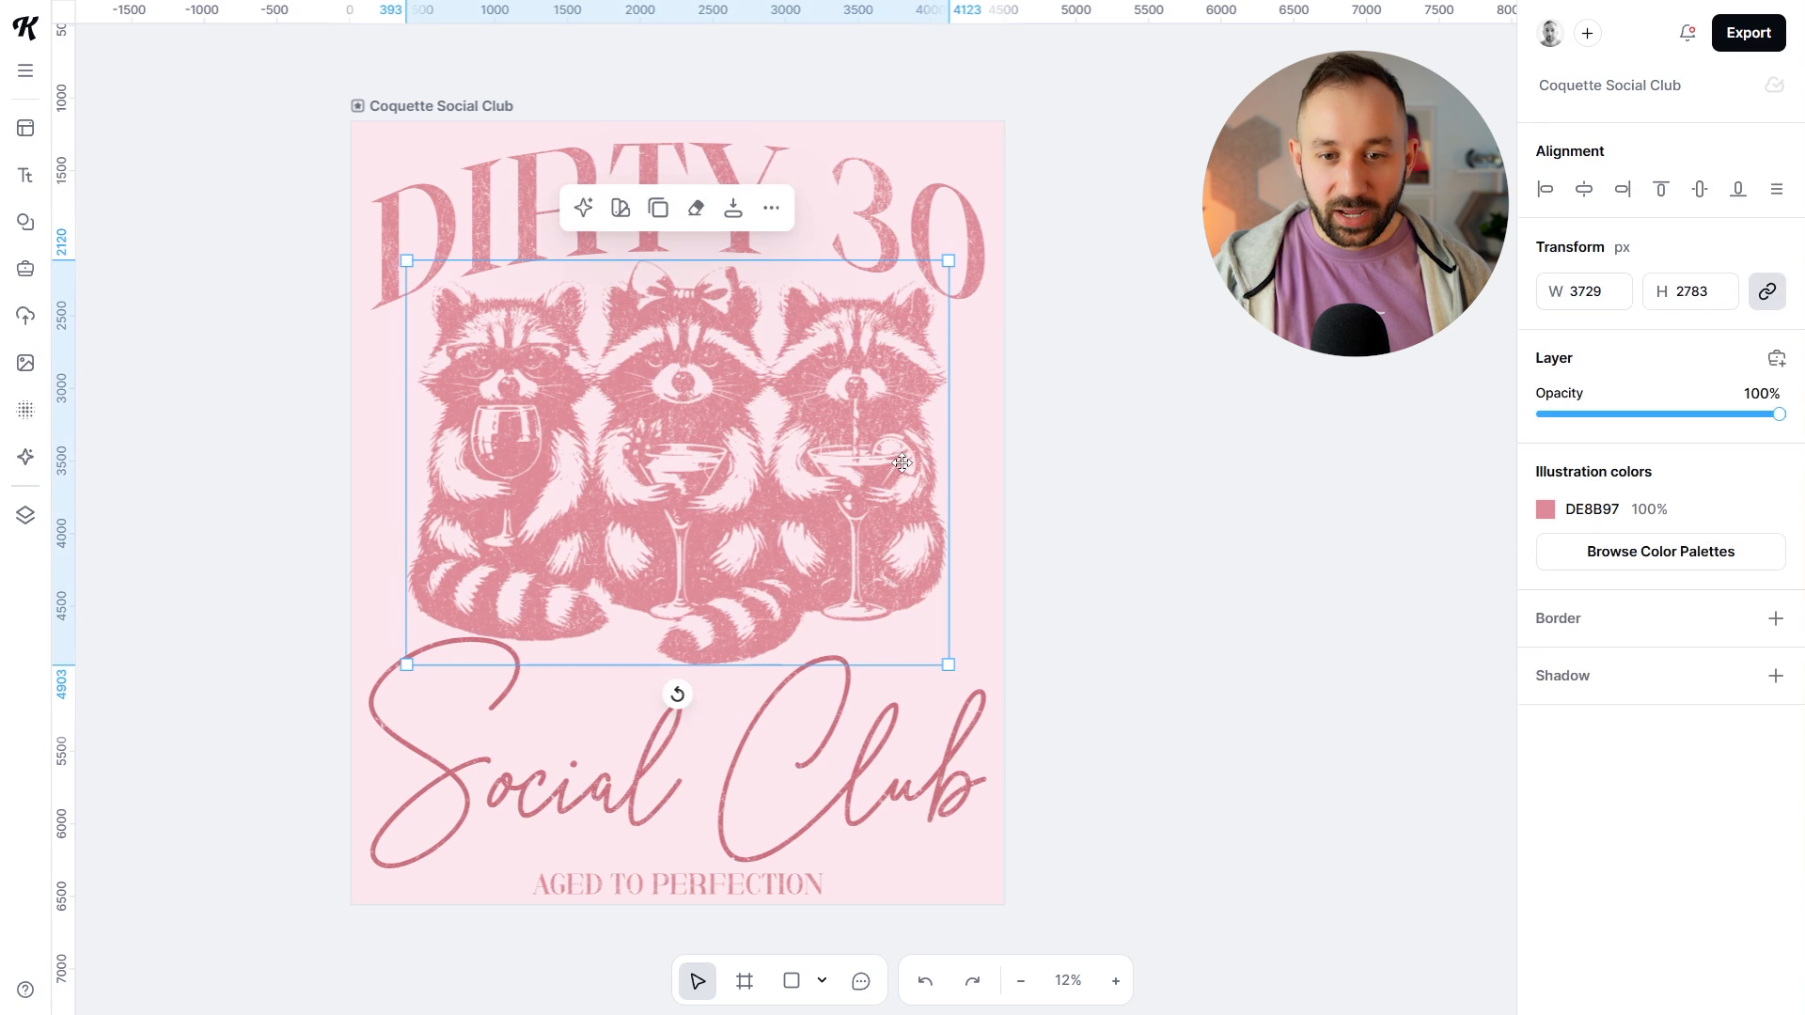
click(1544, 509)
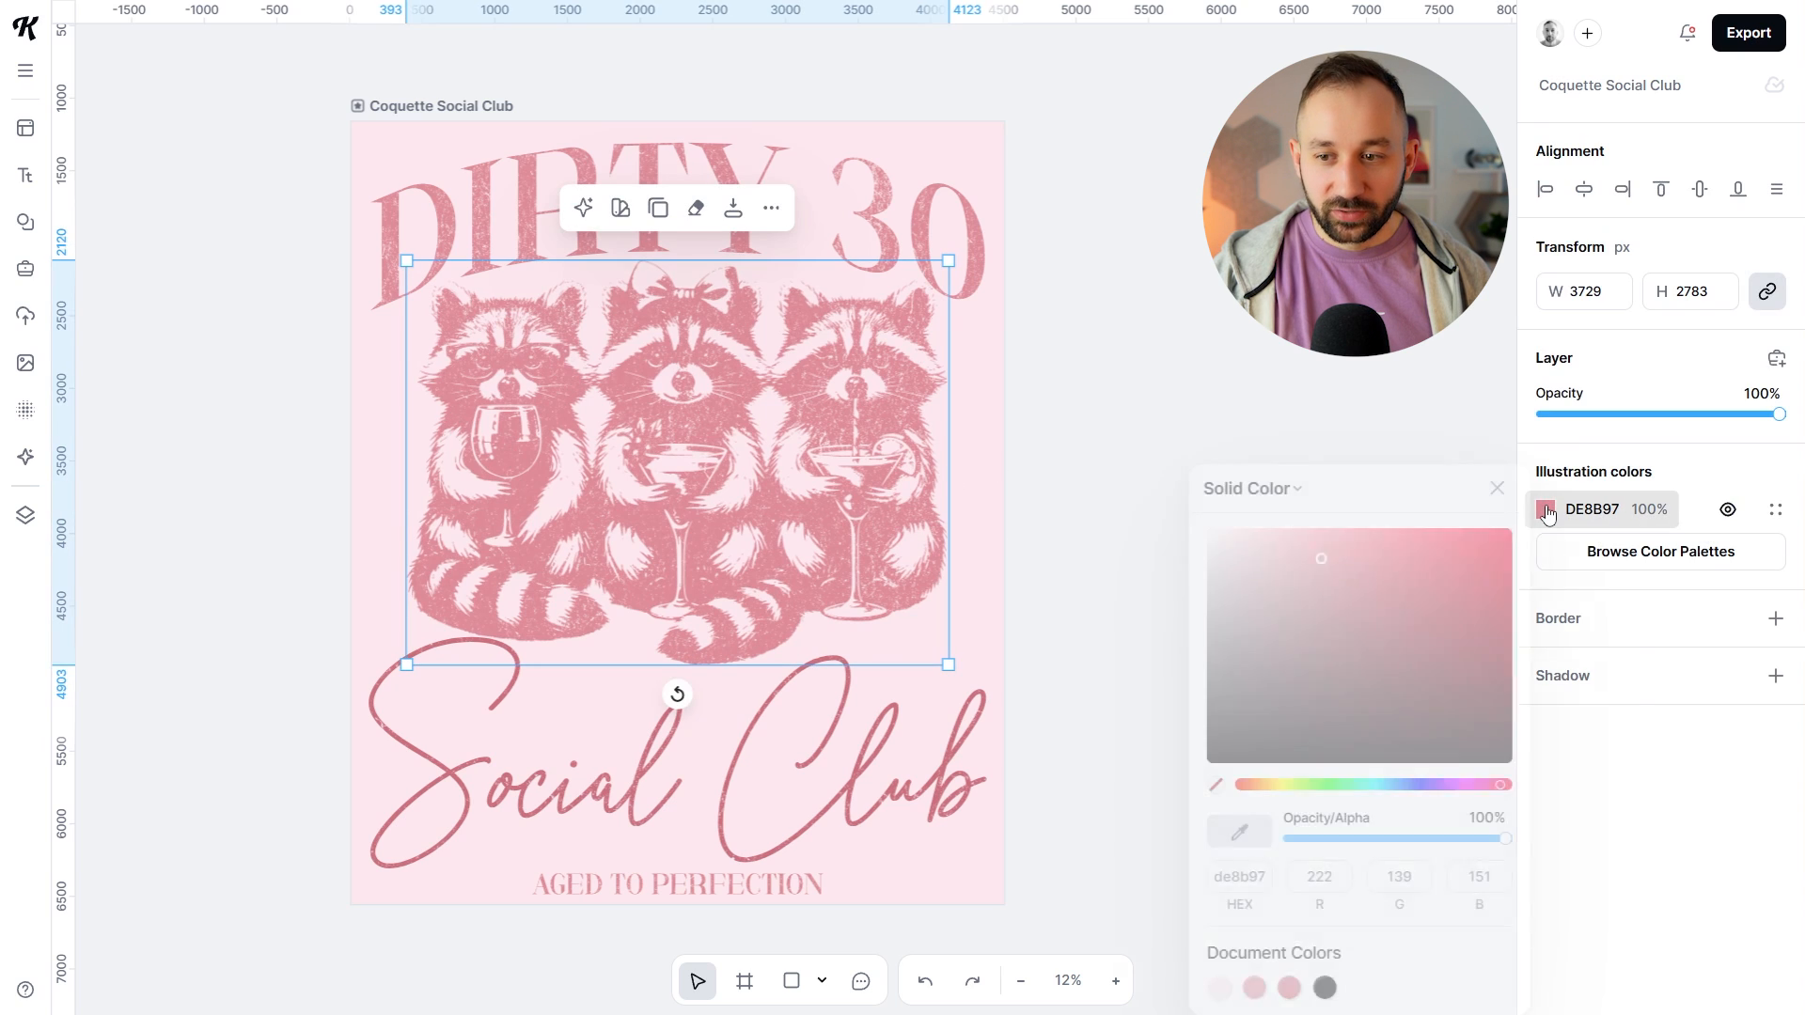
click(1288, 987)
click(1189, 362)
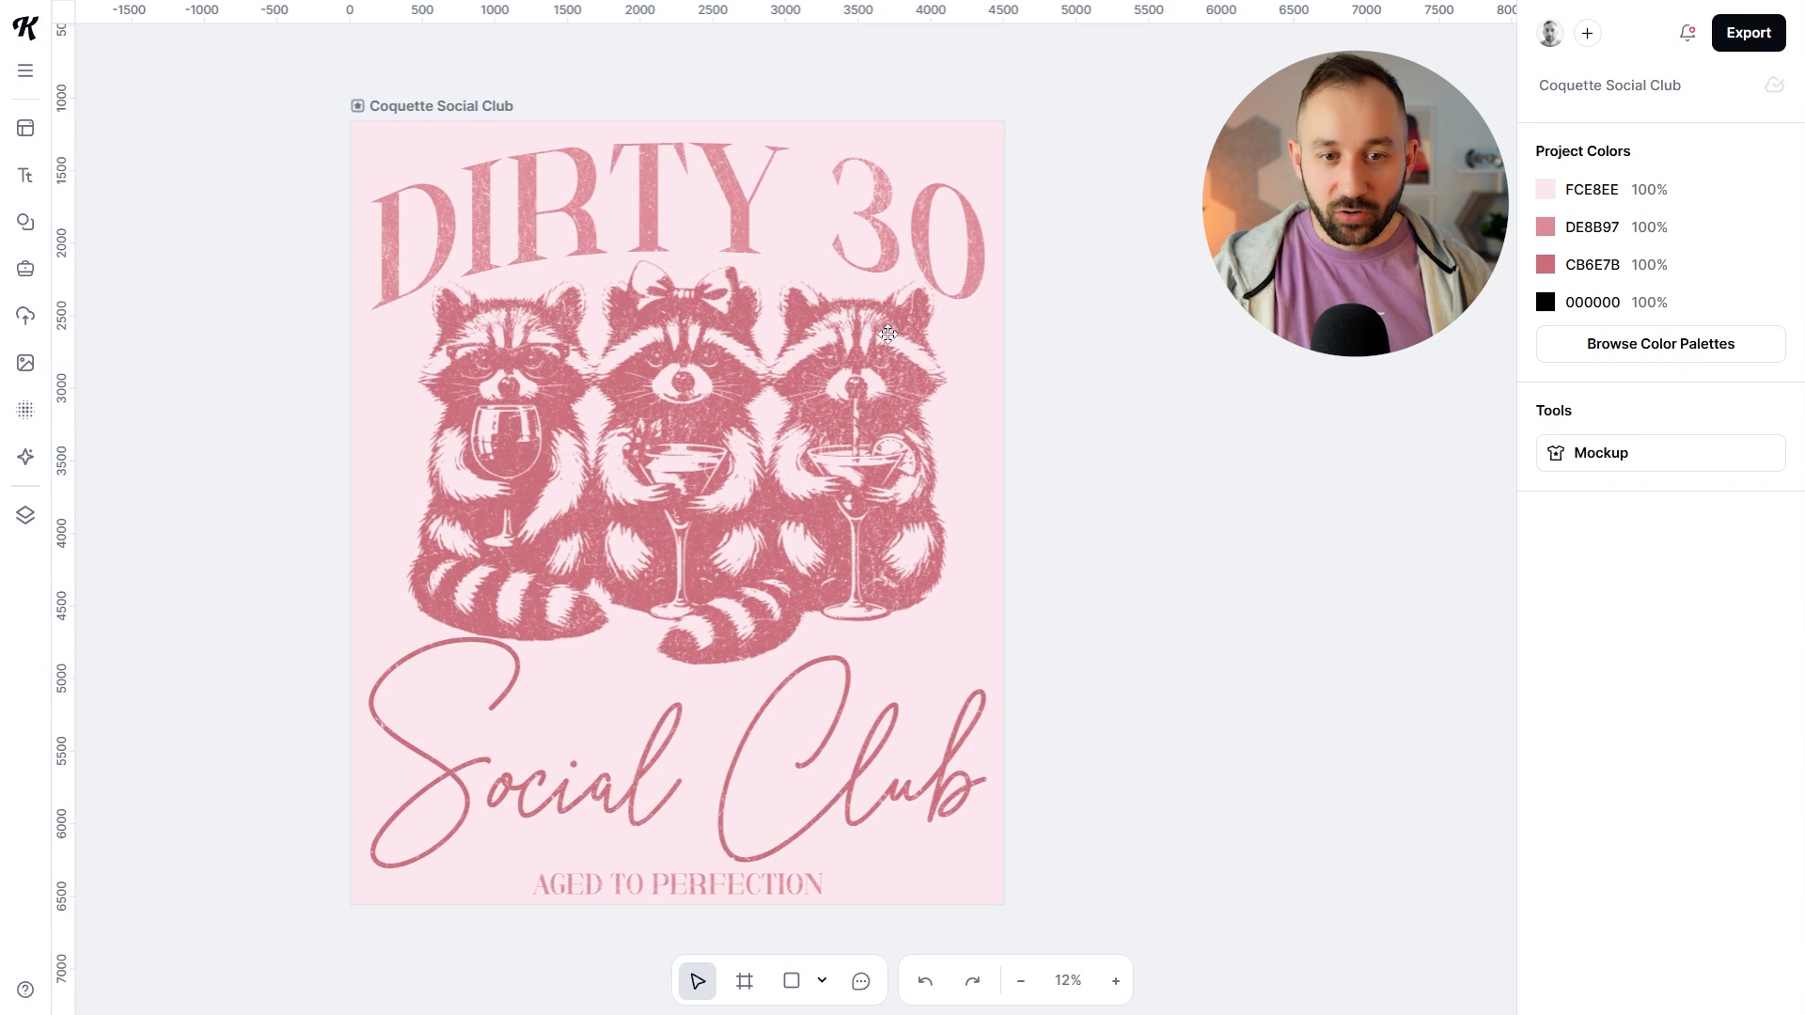
scroll(888, 334, down, 3)
scroll(884, 332, up, 2)
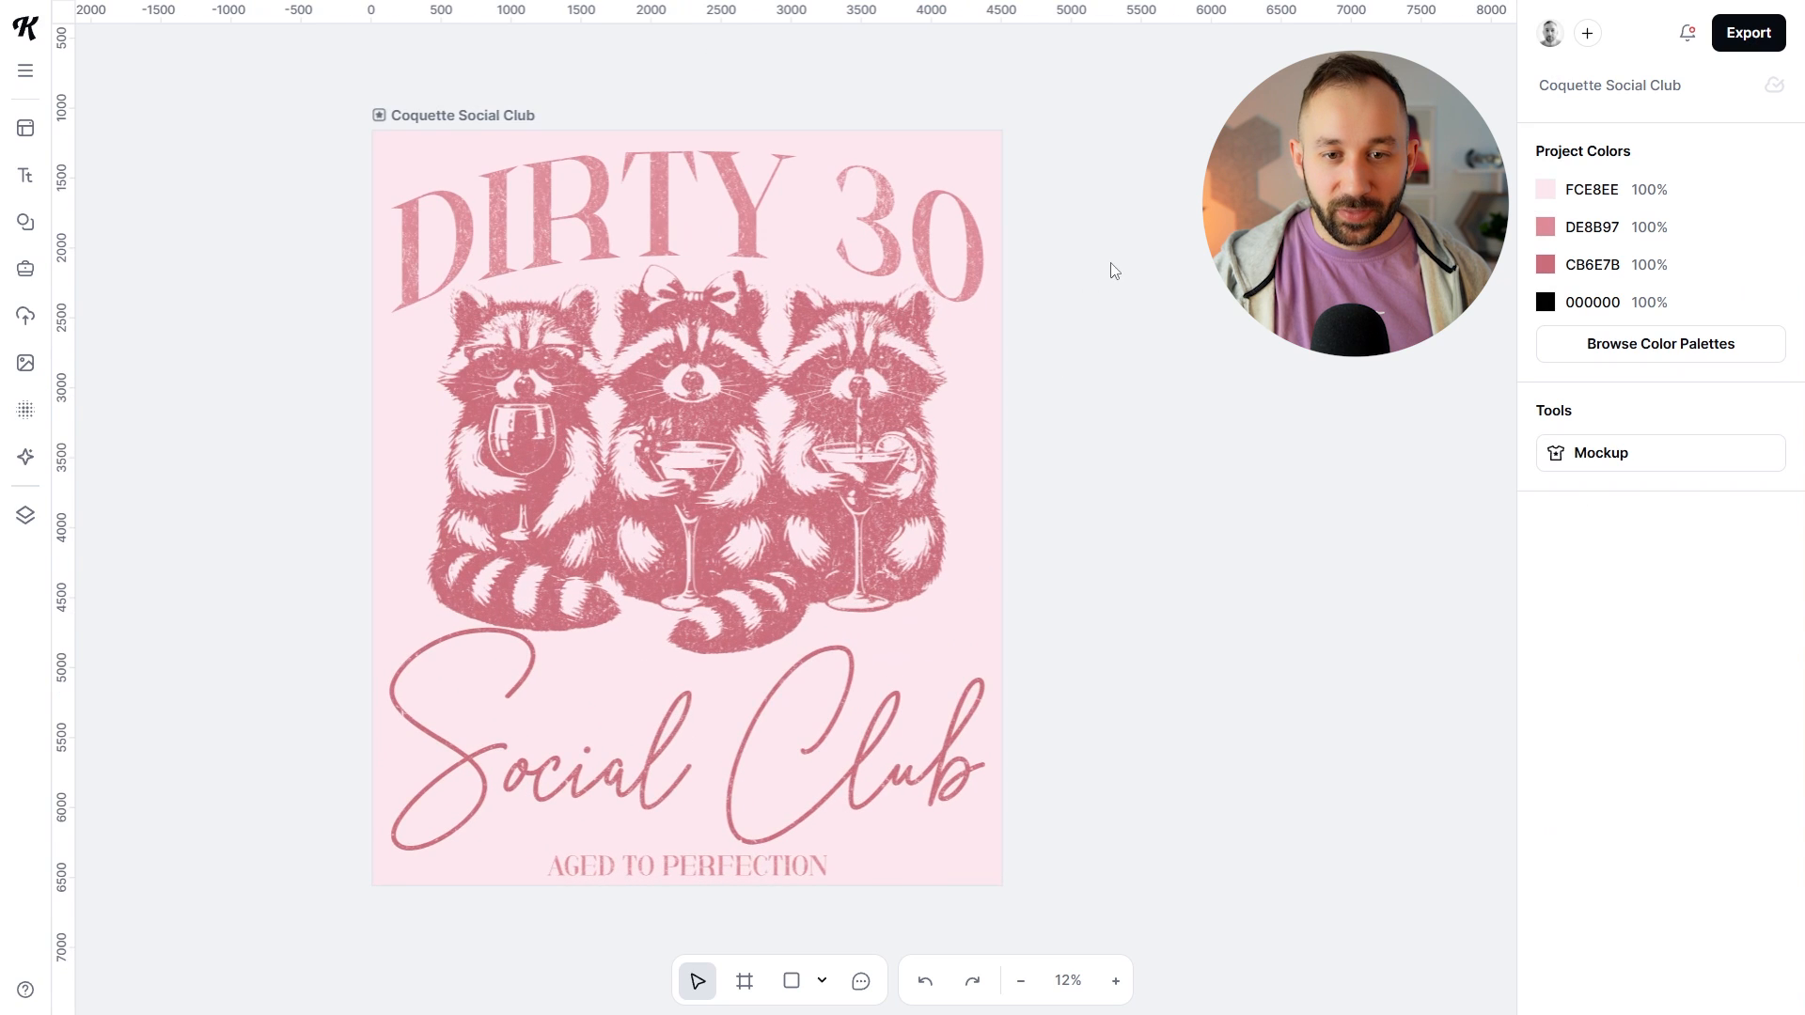
Step: Duplicate the Coquette Social Club artboard beside the original
scroll(1105, 249, right, 2)
click(359, 150)
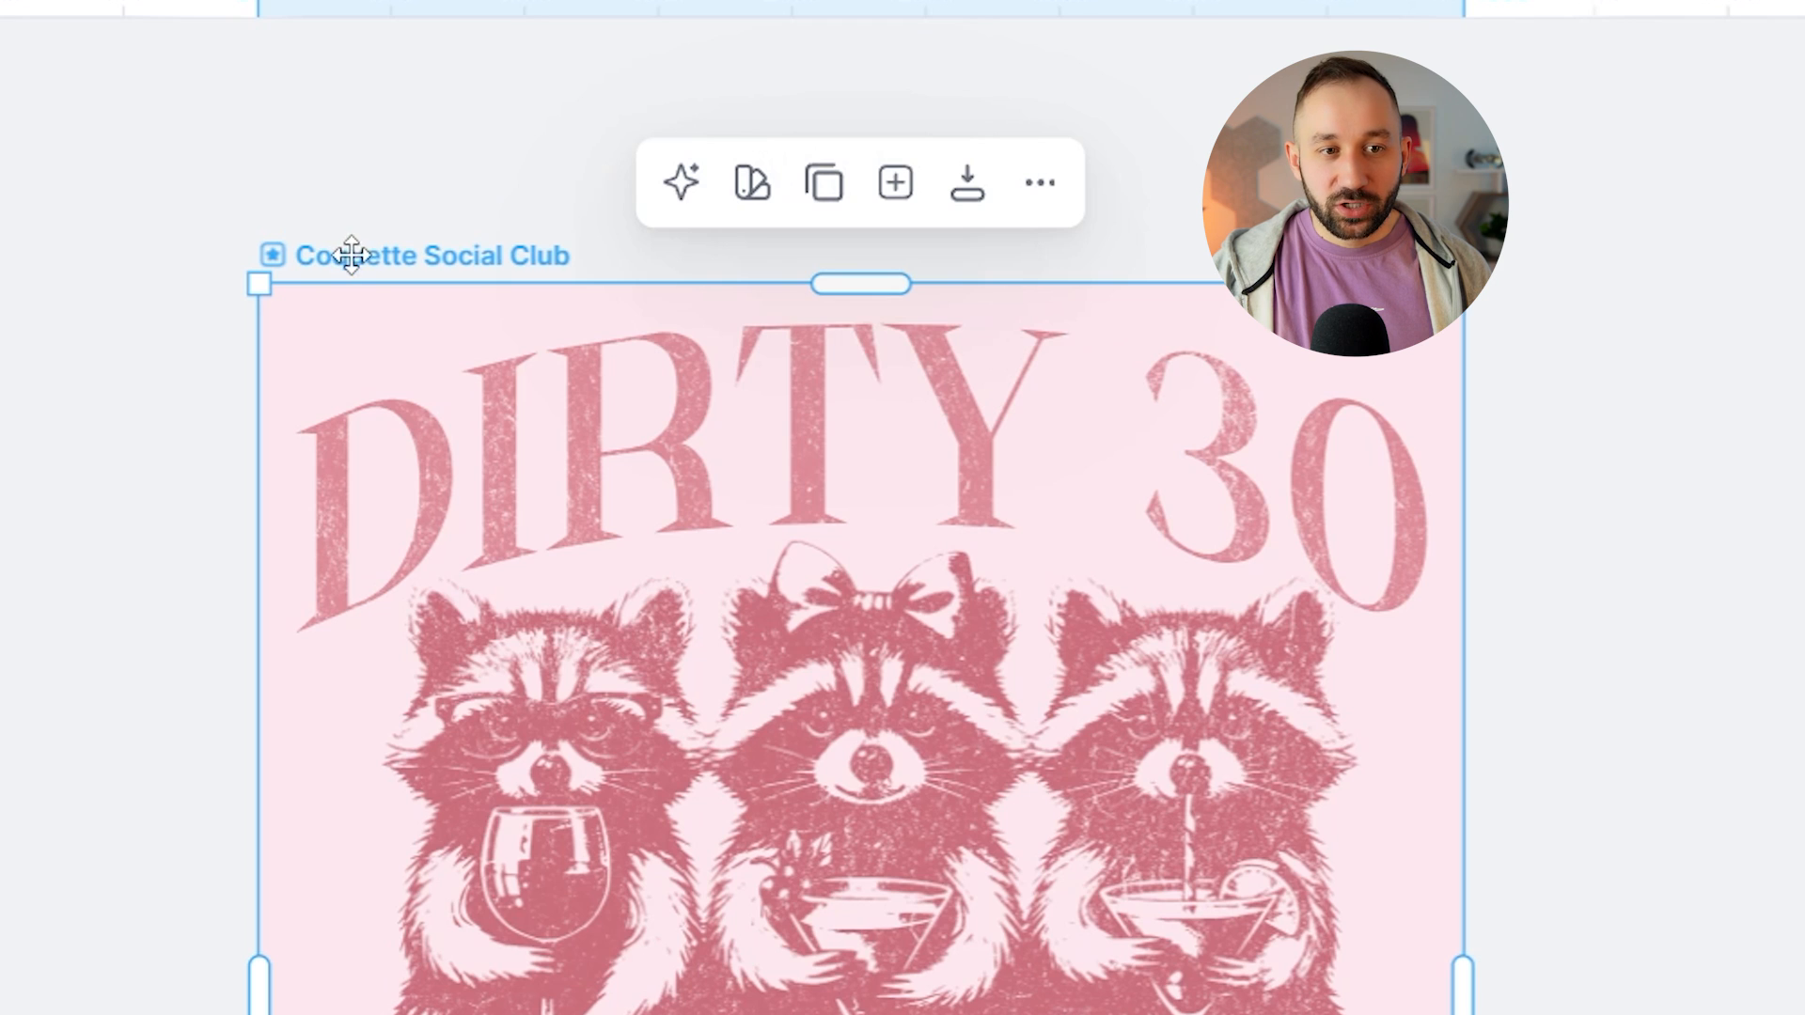
click(807, 203)
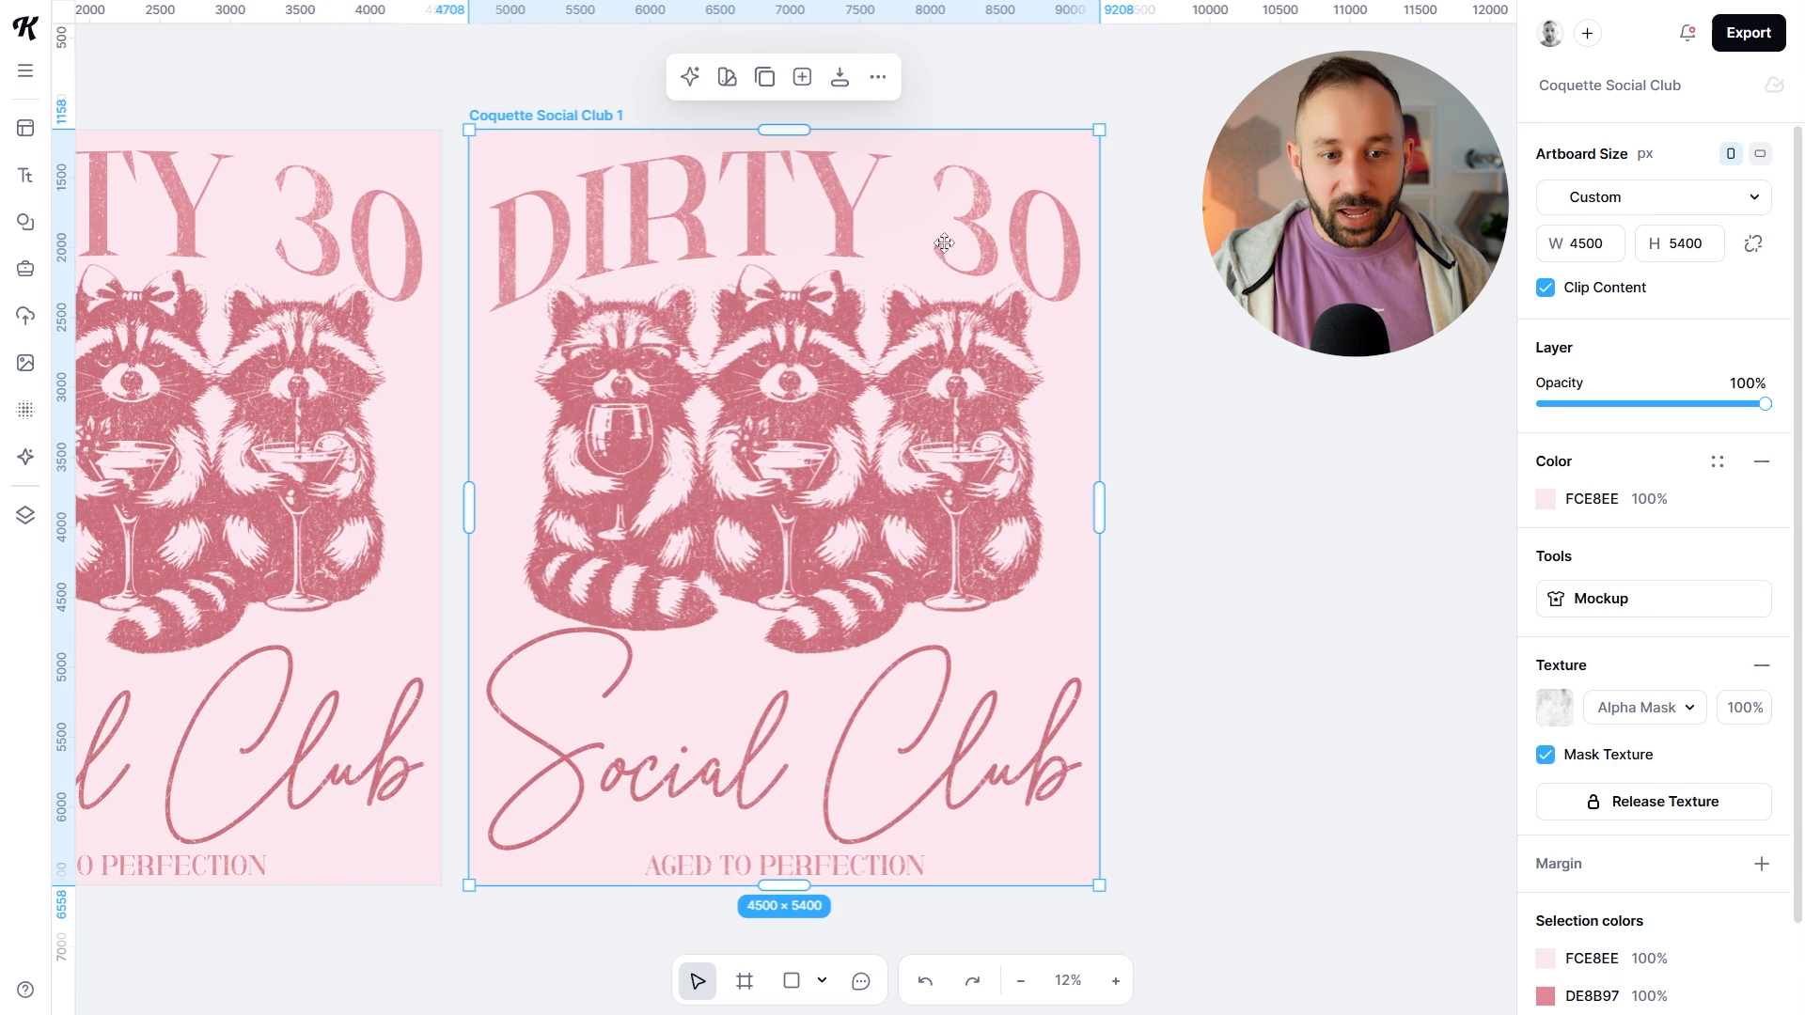
key(Escape)
scroll(1034, 216, left, 5)
scroll(564, 160, right, 4)
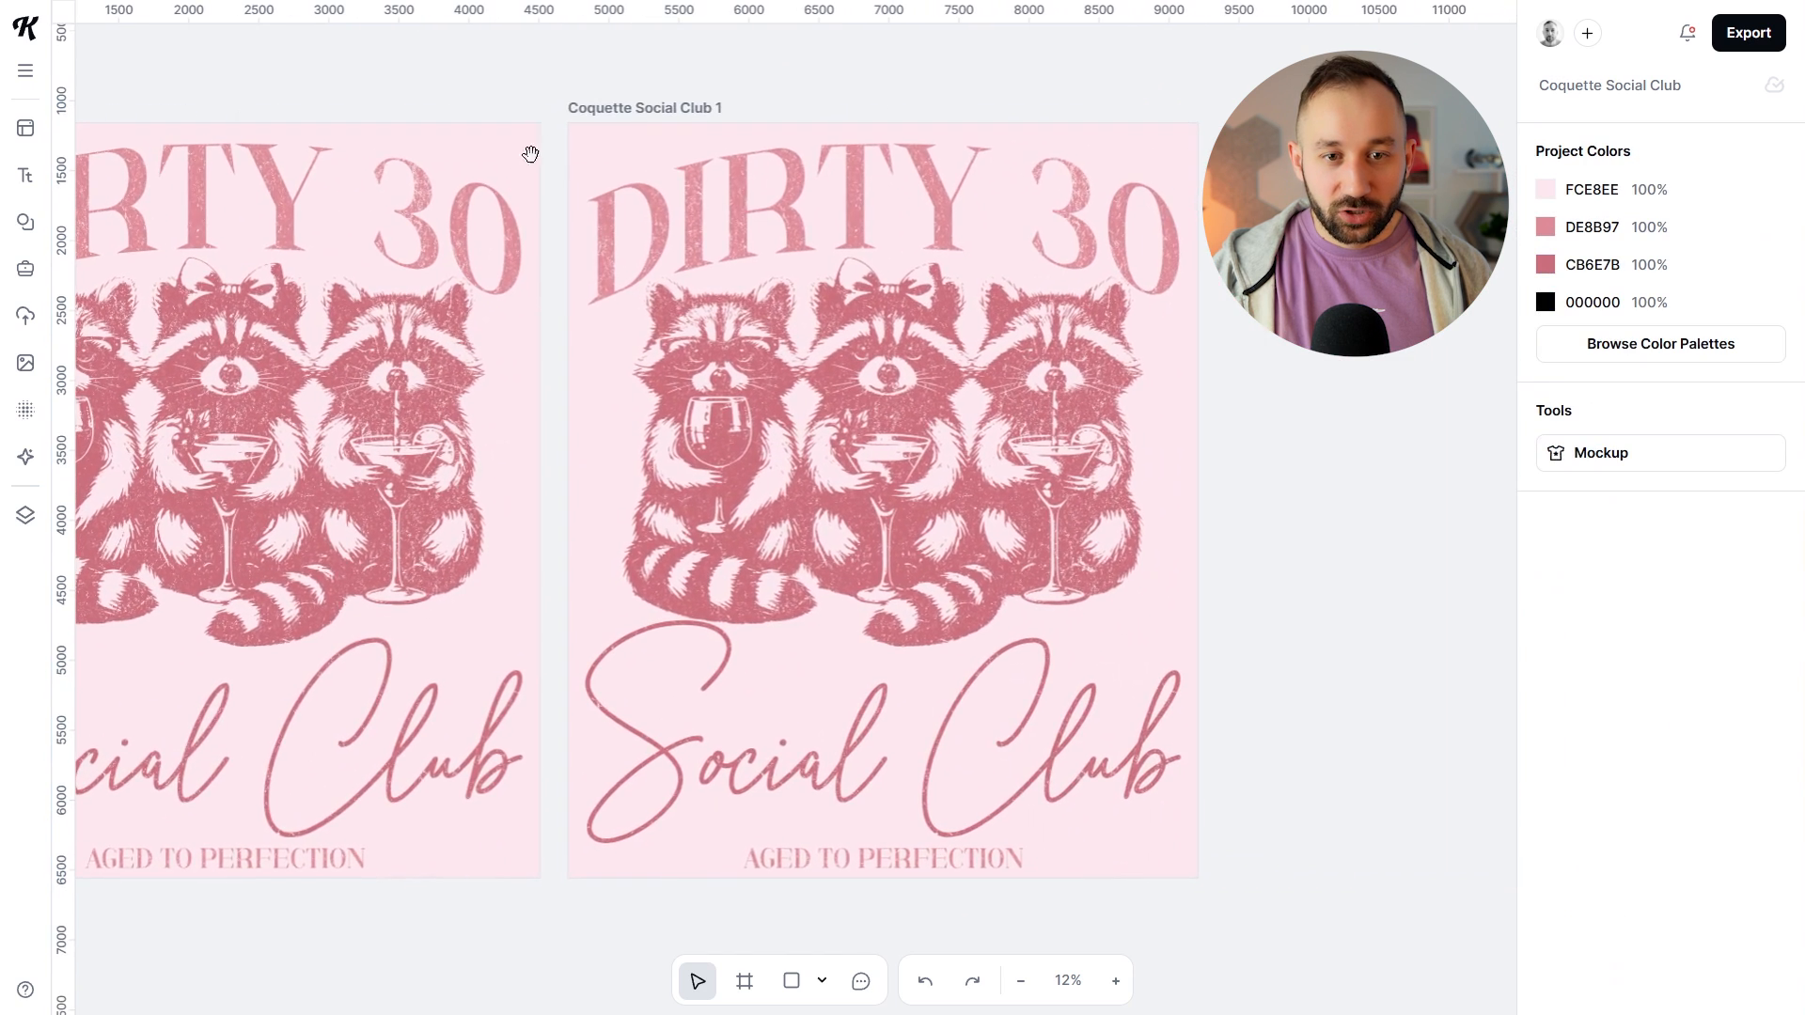
Step: Move the duplicated artboard further to the right to widen the gap to the original
click(615, 108)
drag(626, 108, 692, 109)
click(1349, 235)
drag(1349, 236, 1128, 259)
Step: Rename the original artboard as Dirty 30 Raccoons
scroll(1127, 258, left, 8)
click(394, 149)
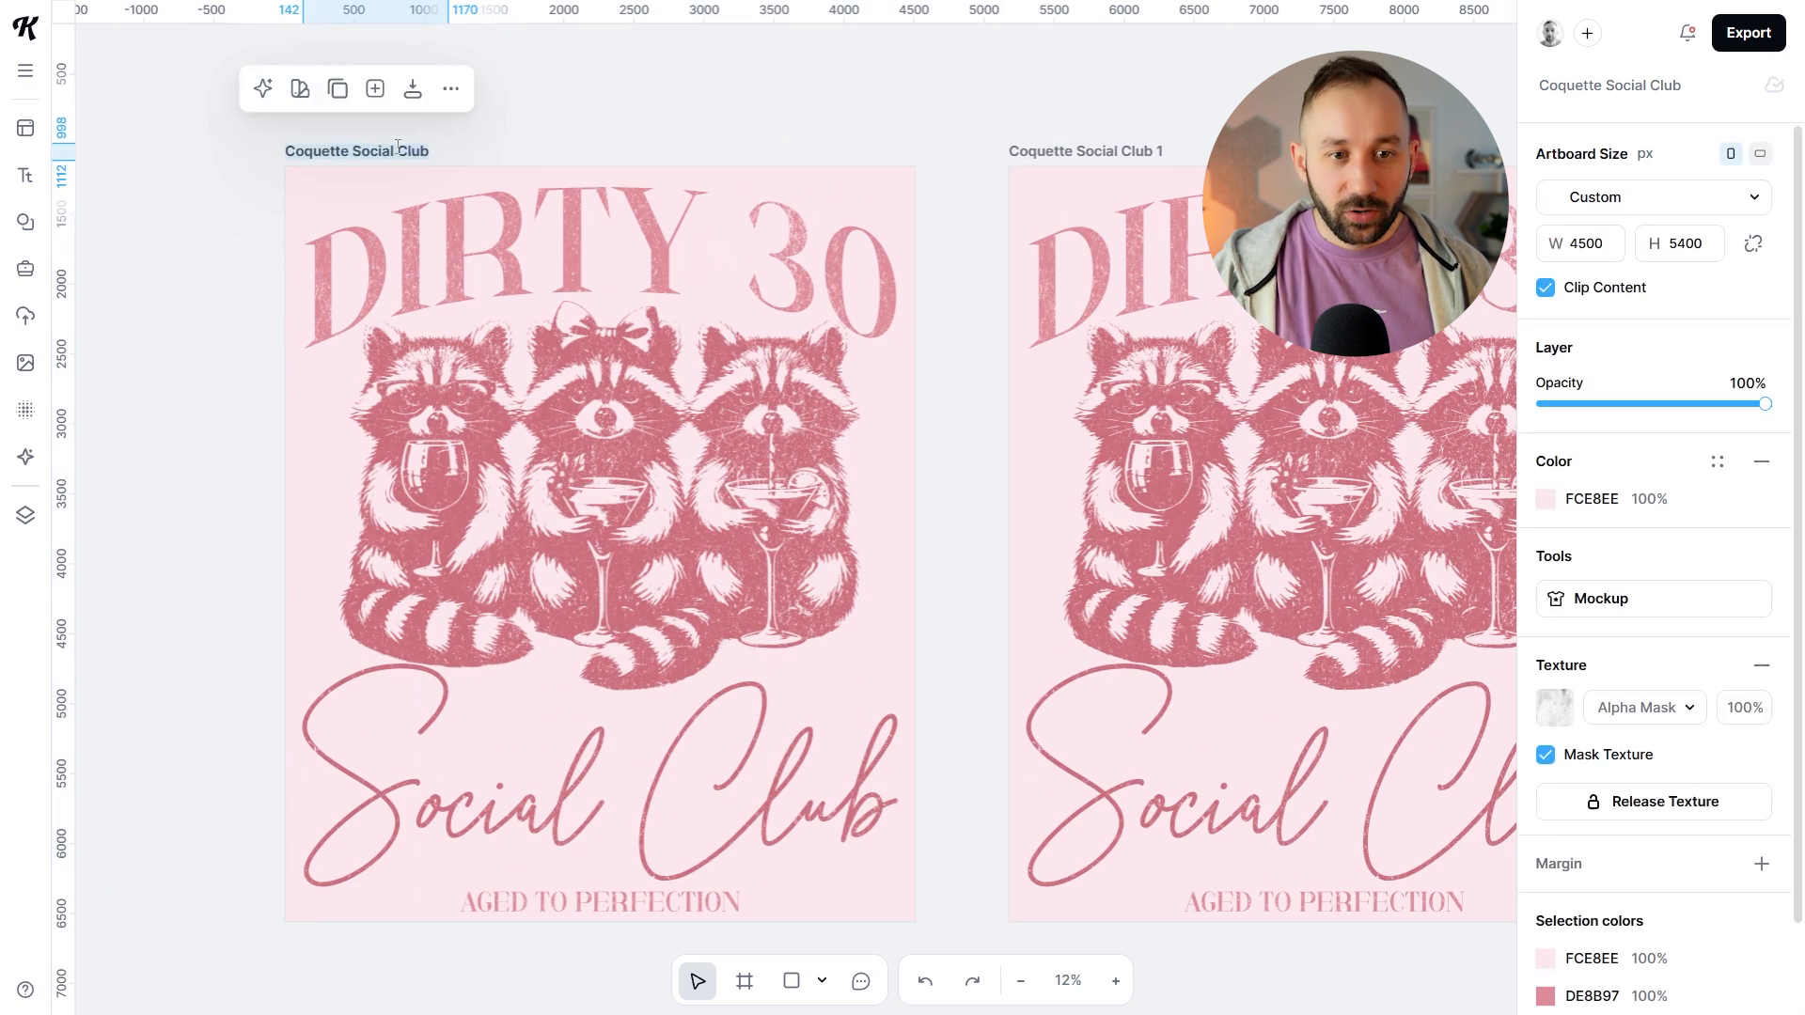
double_click(395, 149)
text(Dirty 30 Raccoons)
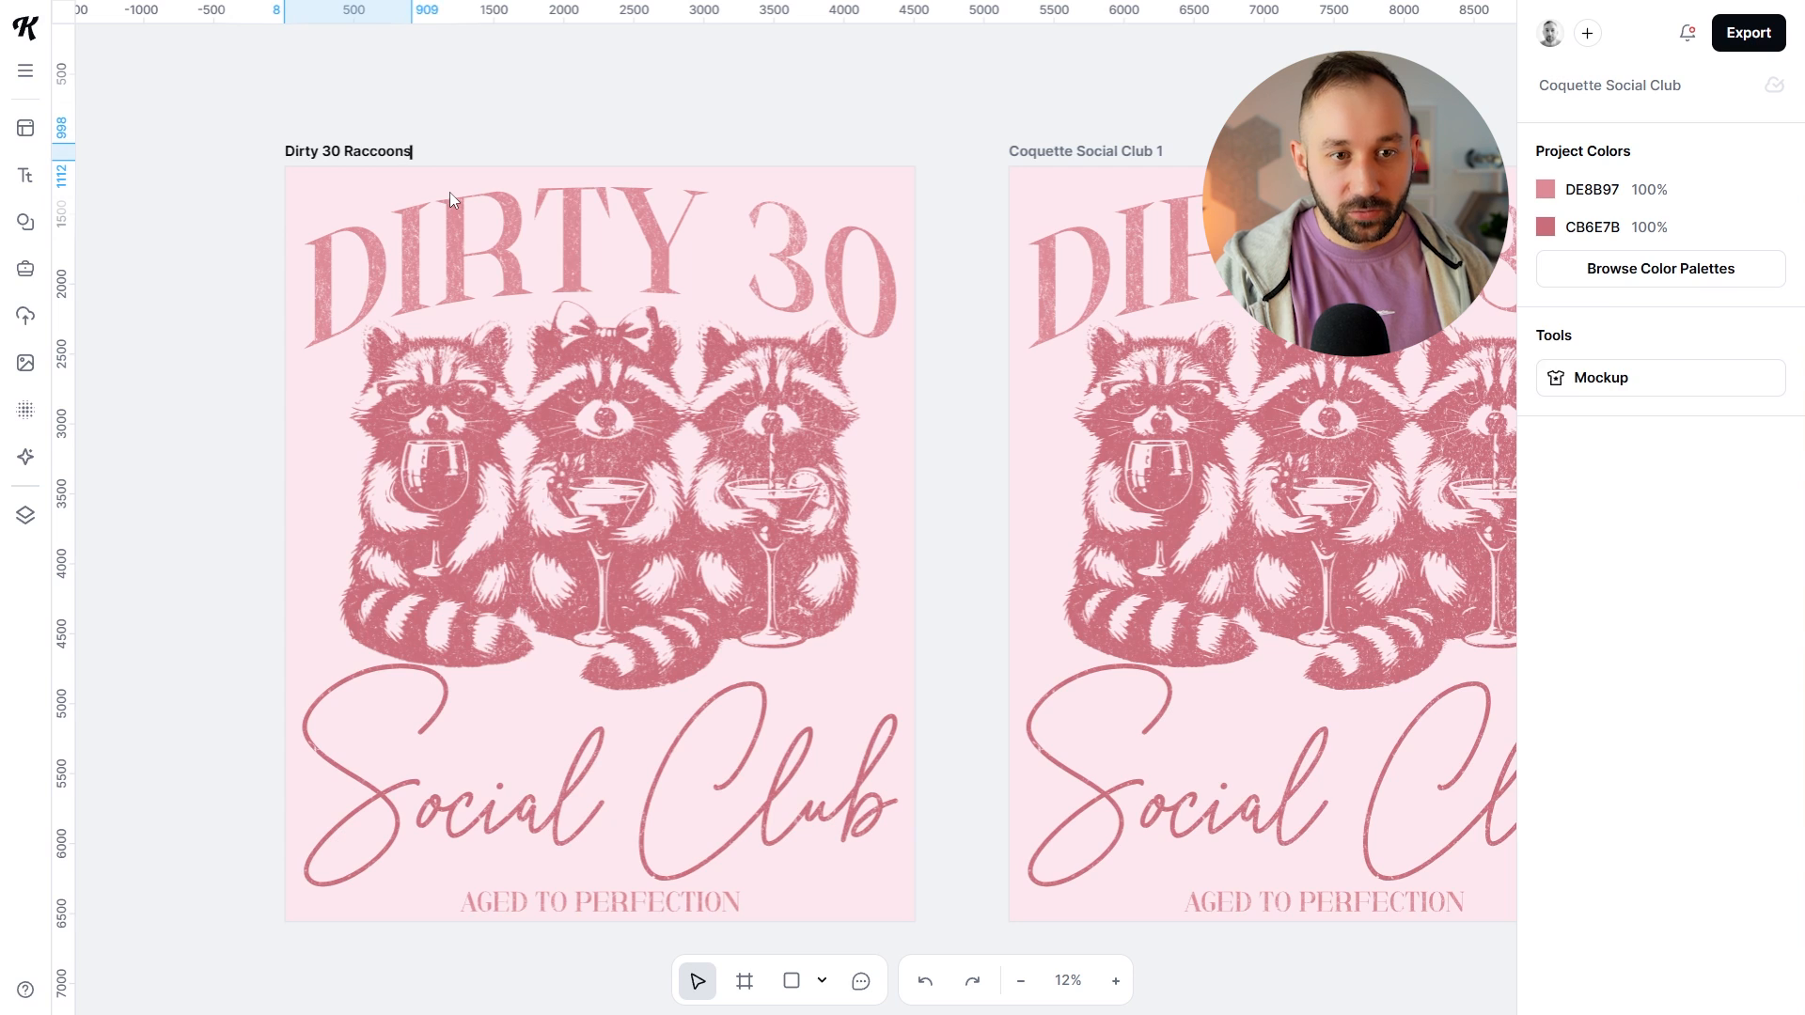
key(Return)
Step: Rename the duplicated artboard as Dirty 30 Flamingo
scroll(290, 120, right, 2)
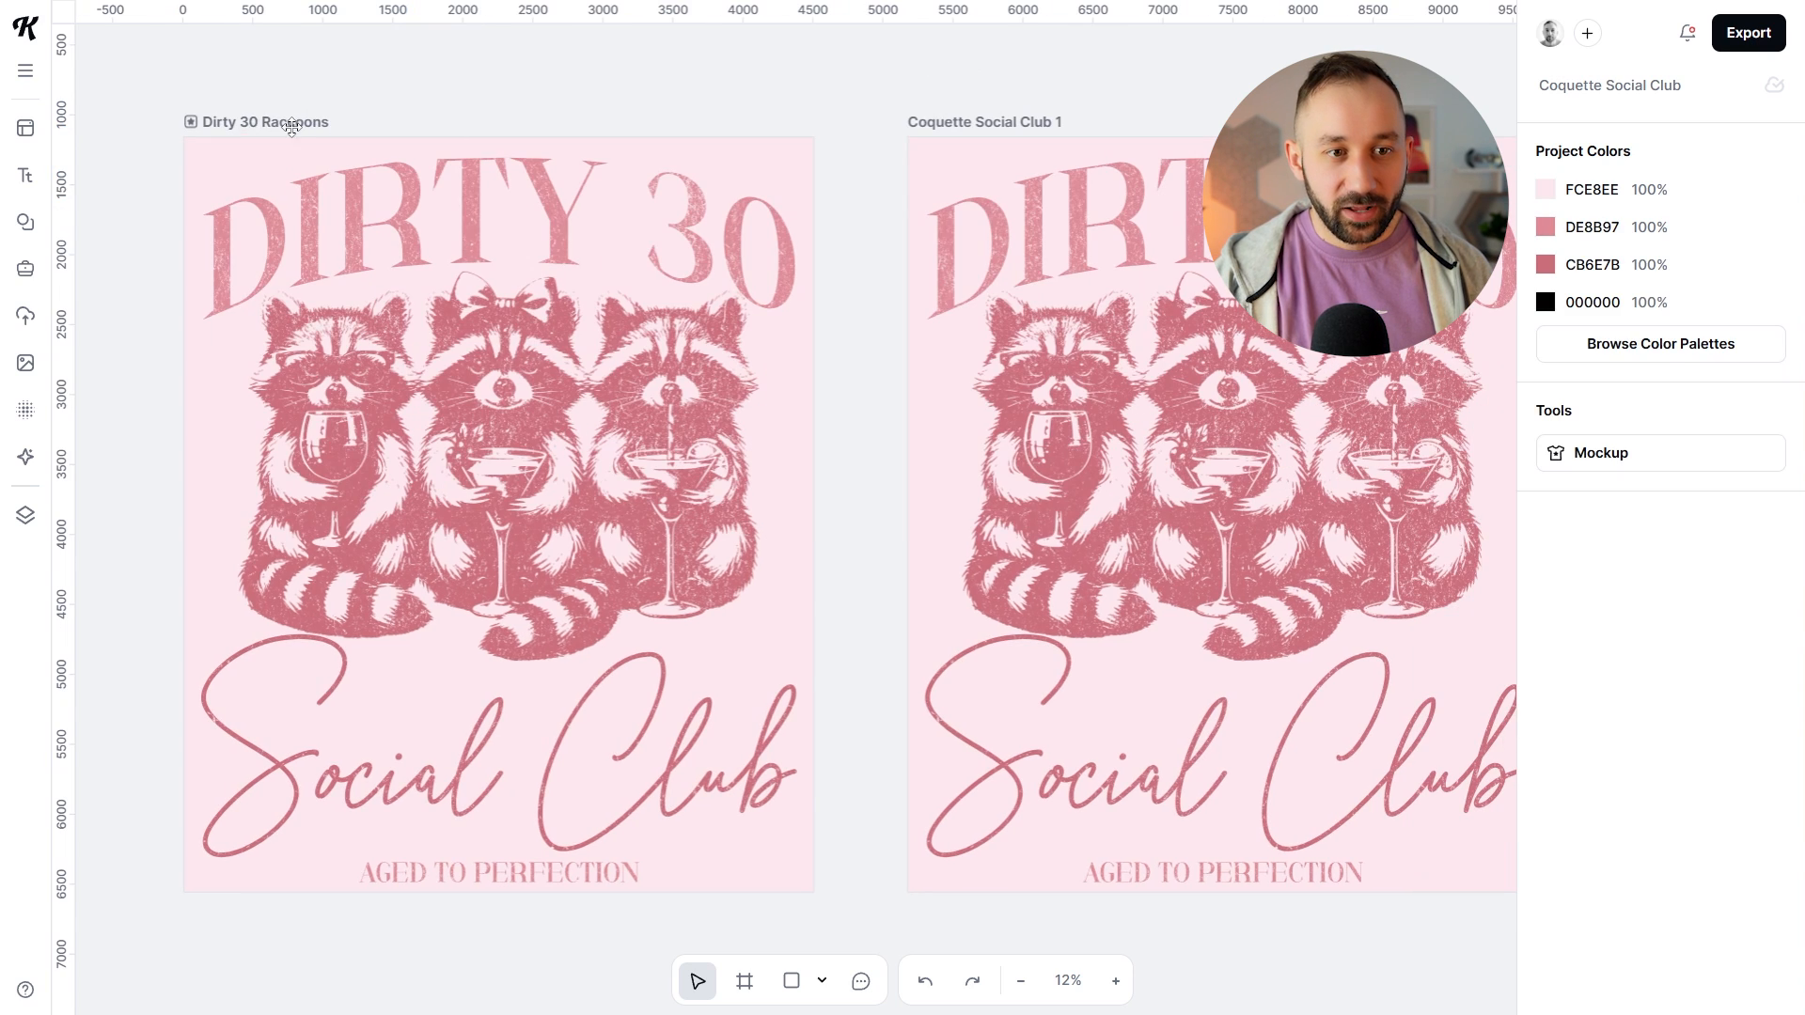
scroll(1011, 91, right, 5)
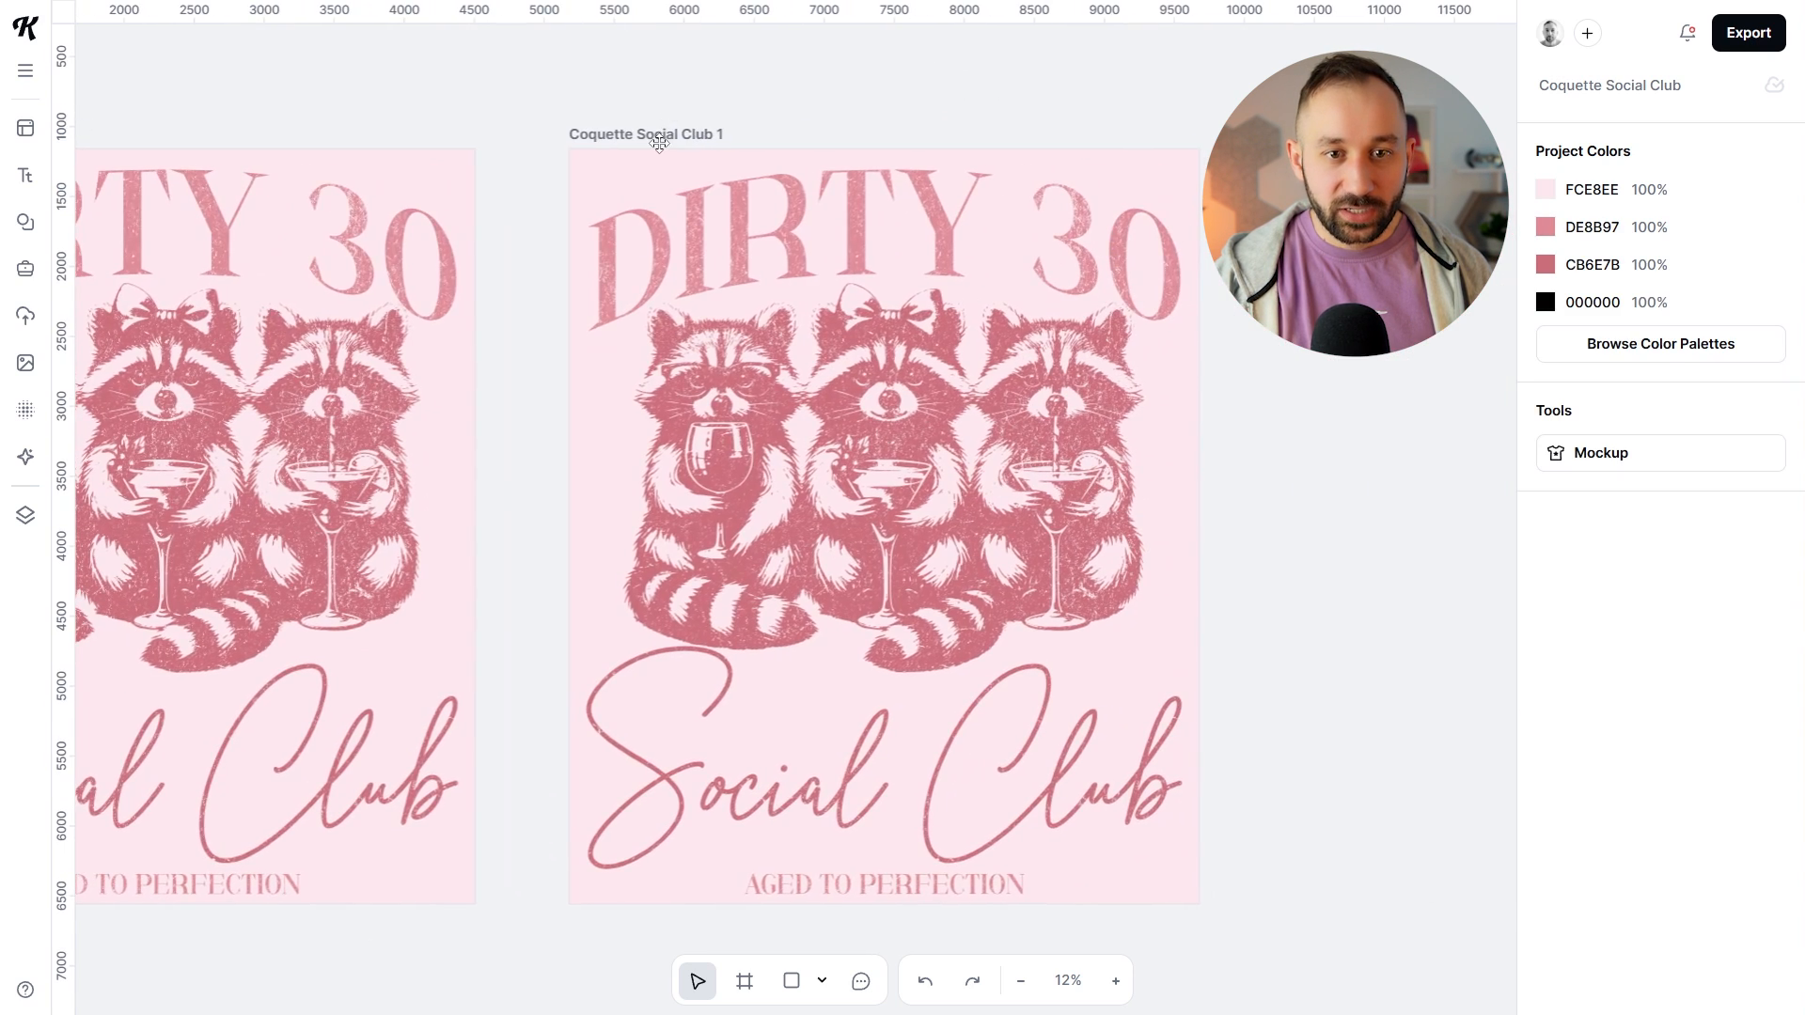
scroll(658, 132, up, 2)
click(663, 222)
double_click(665, 223)
text(Dirty 30 Flamingo)
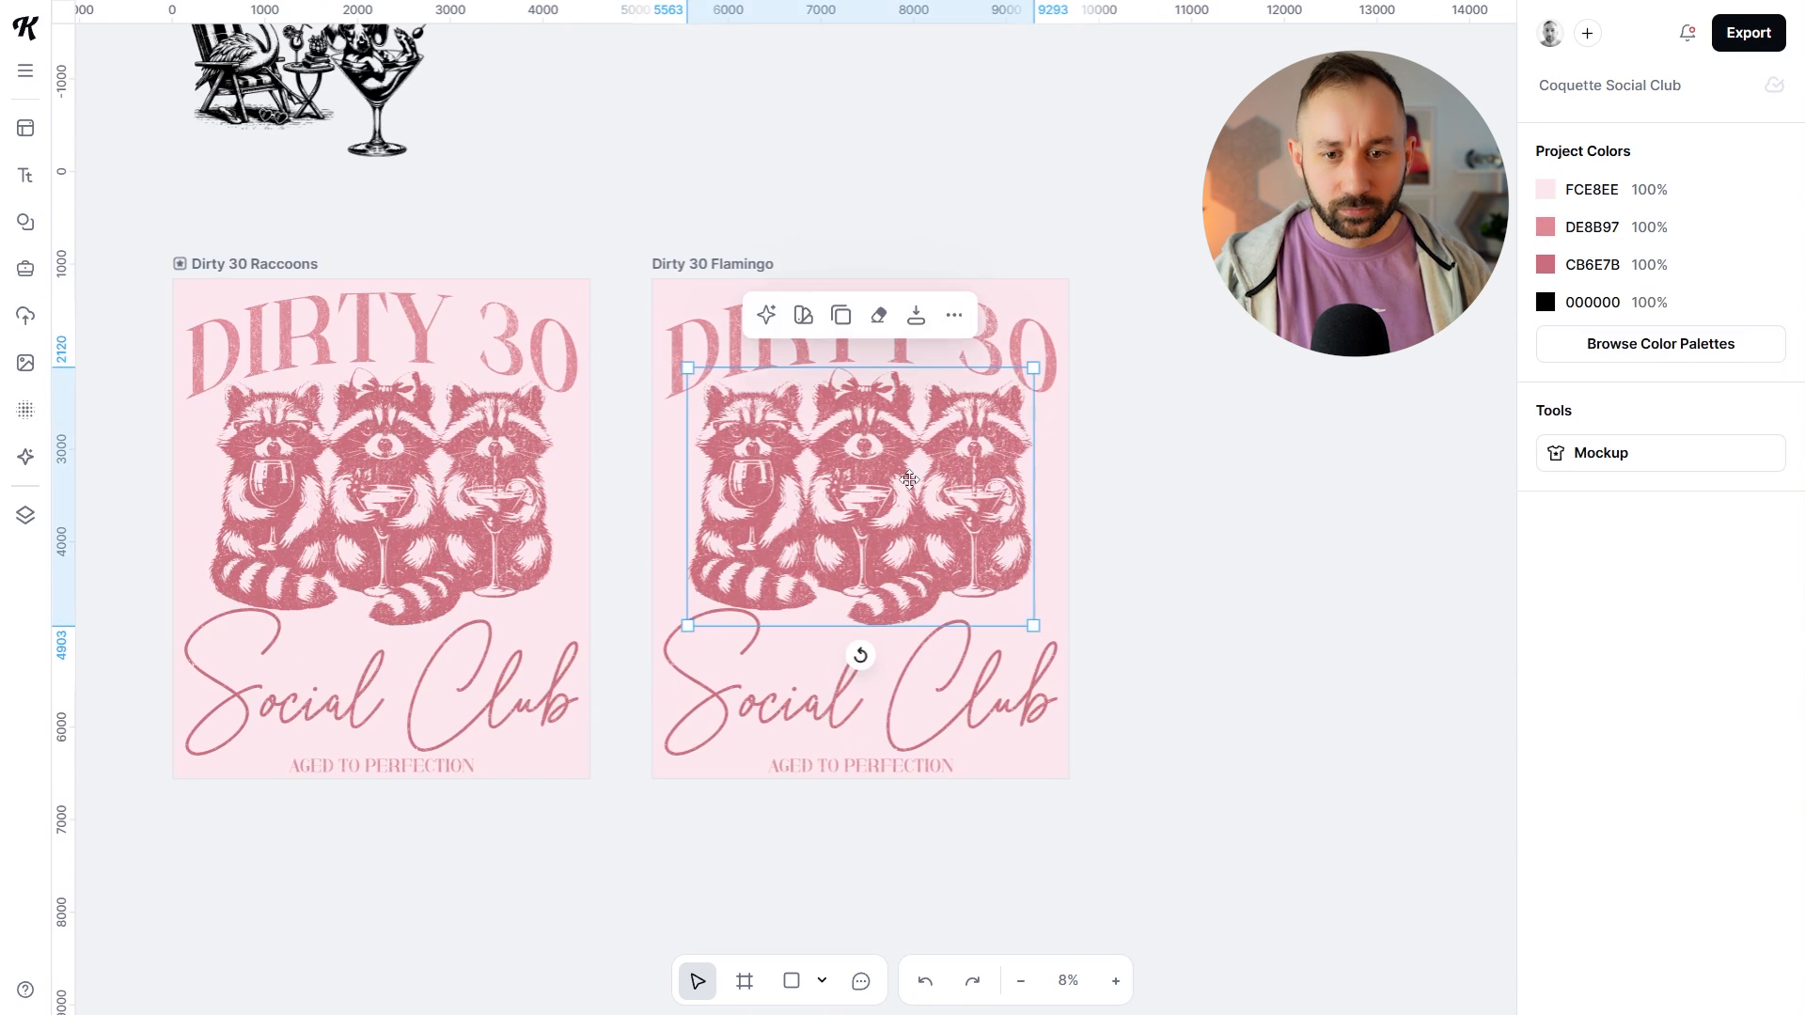
Step: Replace the raccoons on the Dirty 30 Flamingo artboard with the spare illustration of the flamingo in a deck chair
key(Delete)
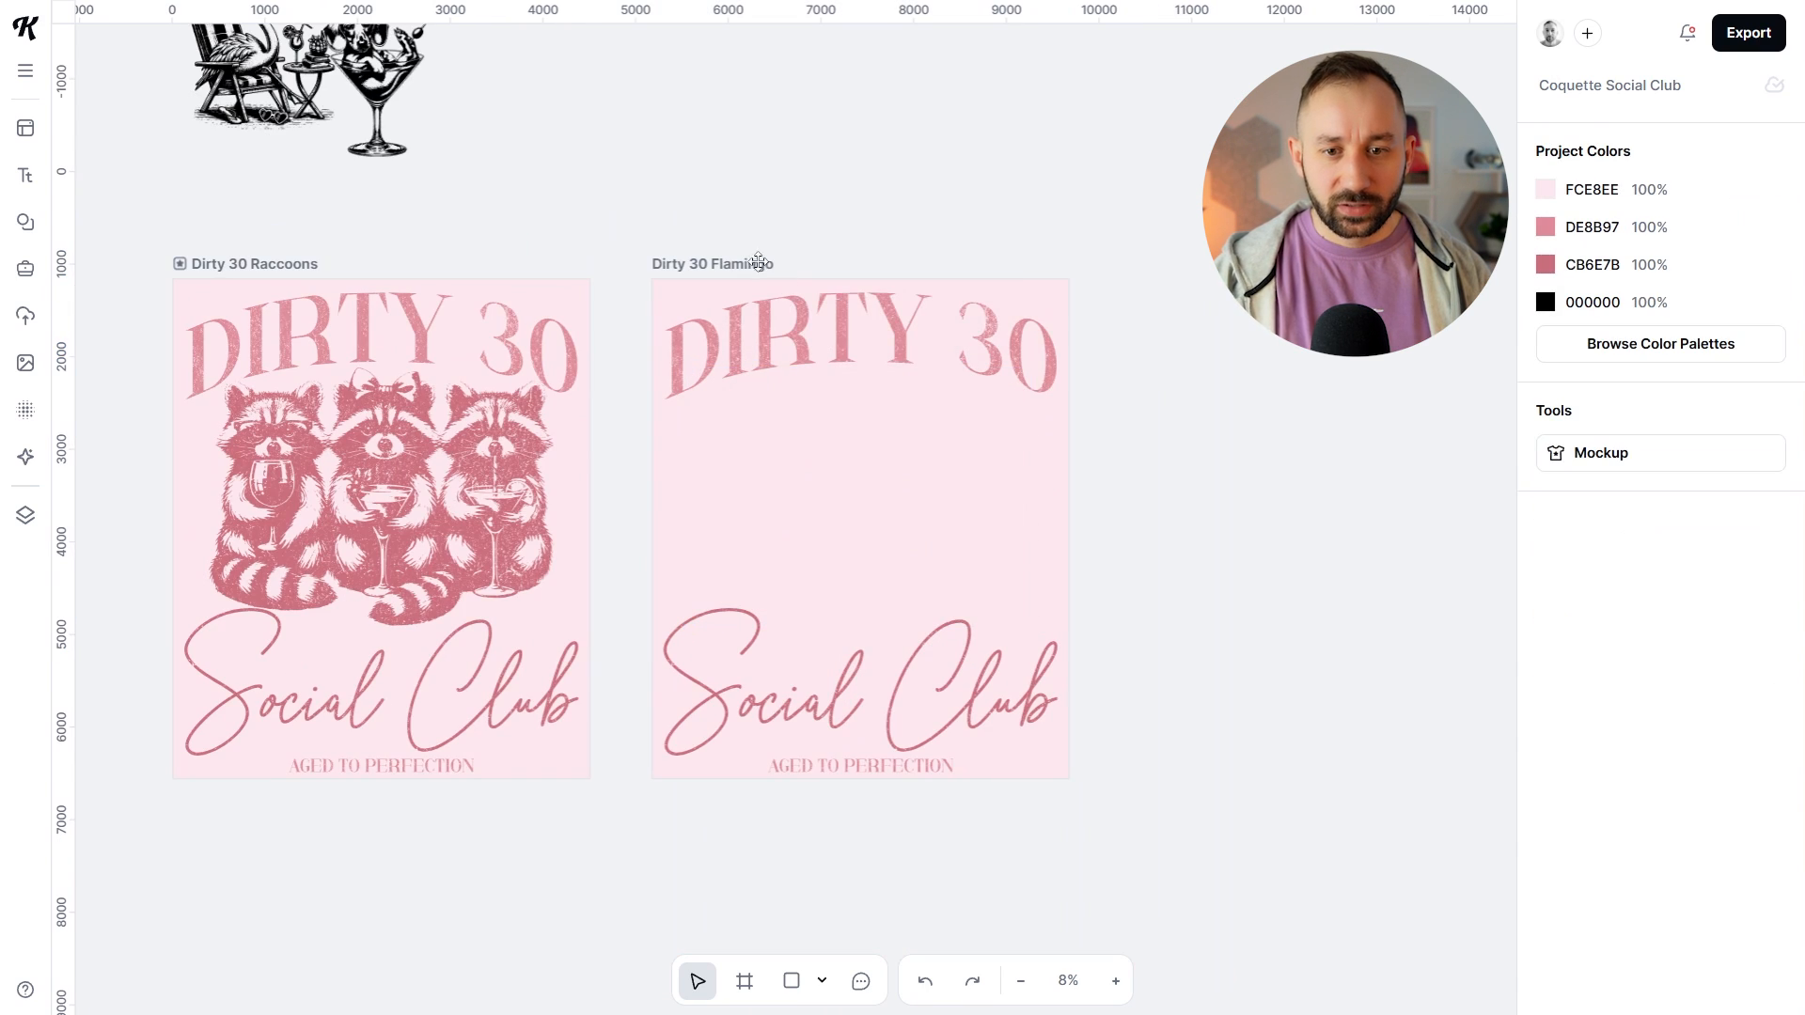
drag(273, 74, 867, 550)
scroll(898, 571, up, 5)
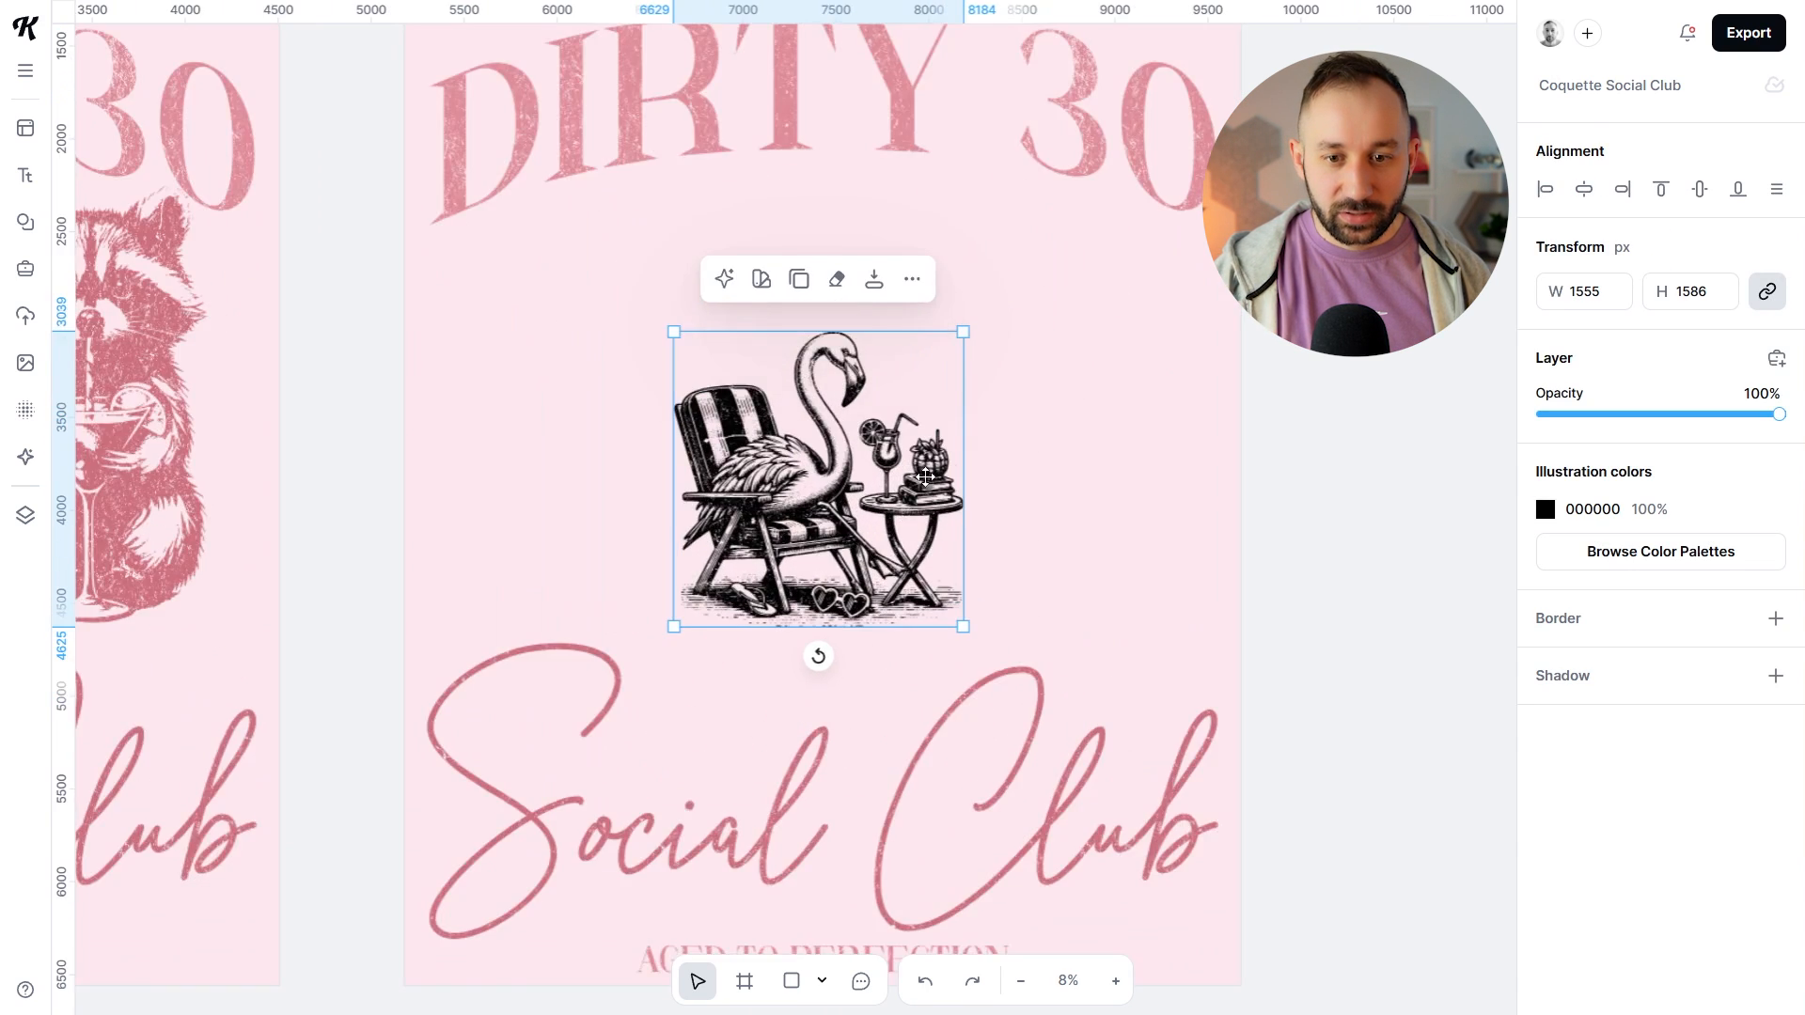
Step: Enlarge the flamingo illustration to 2784 × 2840 px, position it between the texts, and recolor it to CB6E7B
drag(969, 336, 1152, 229)
click(1545, 510)
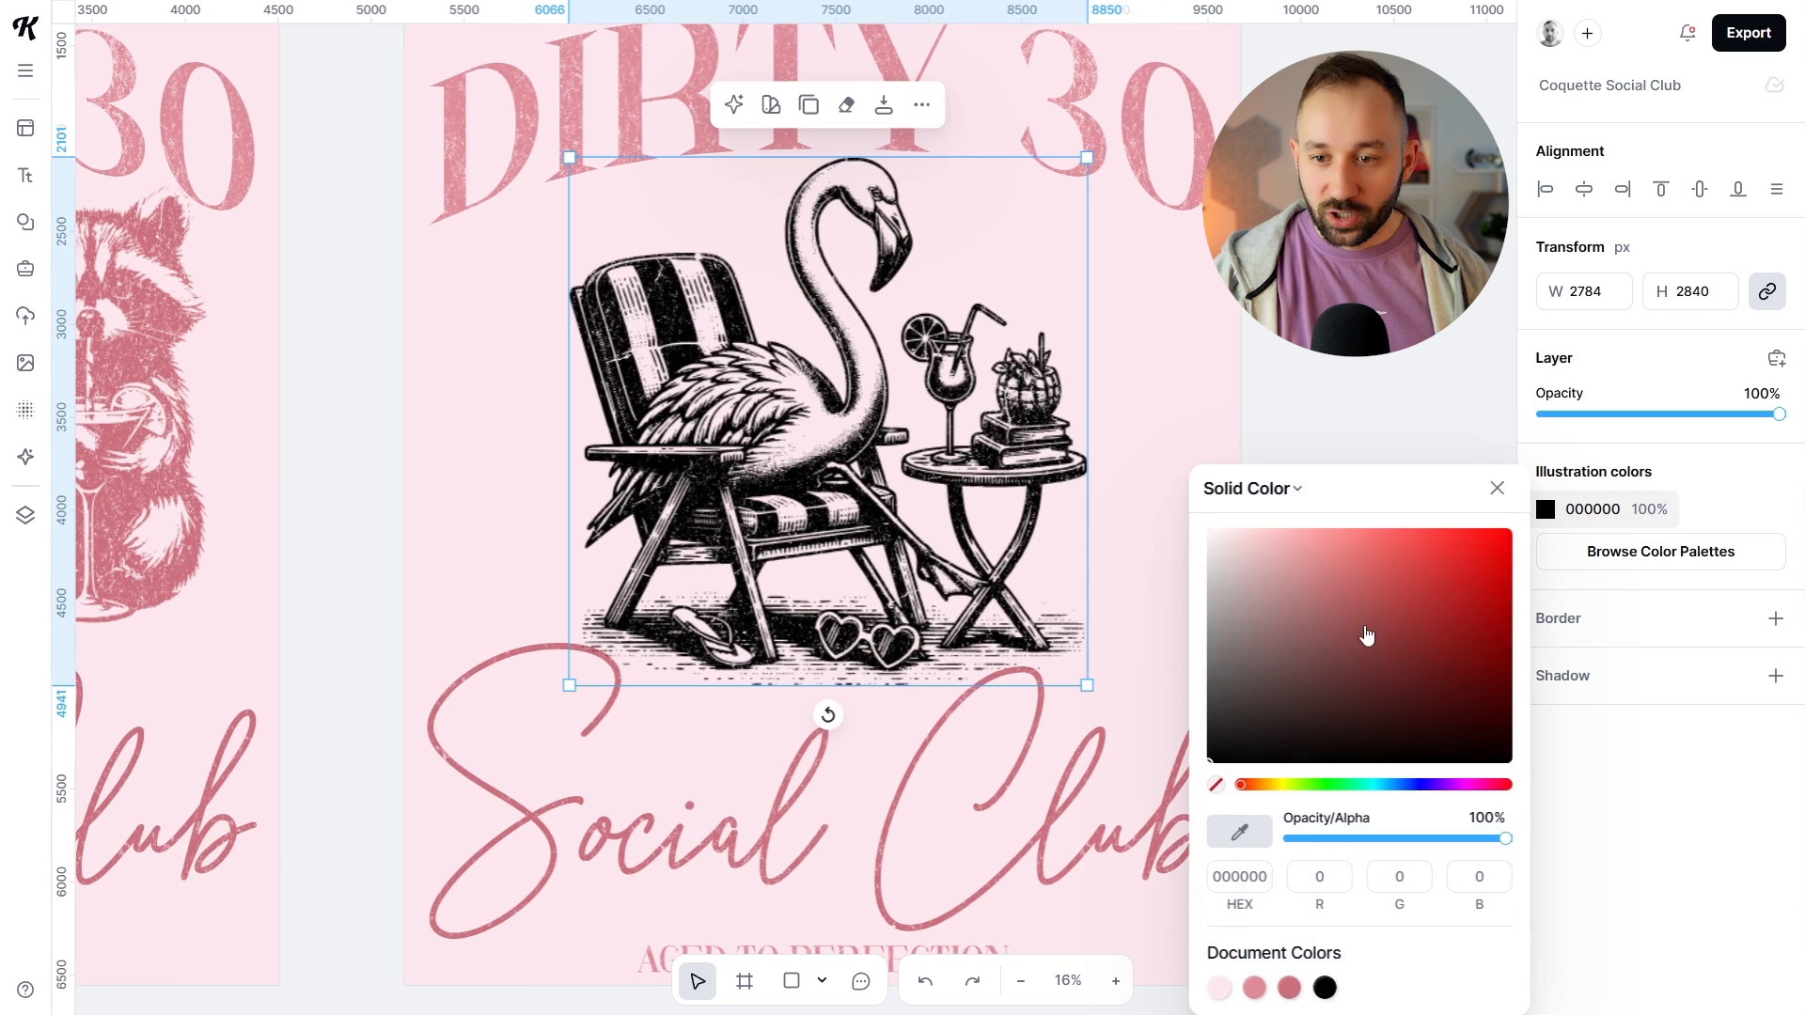
click(1287, 989)
click(1351, 376)
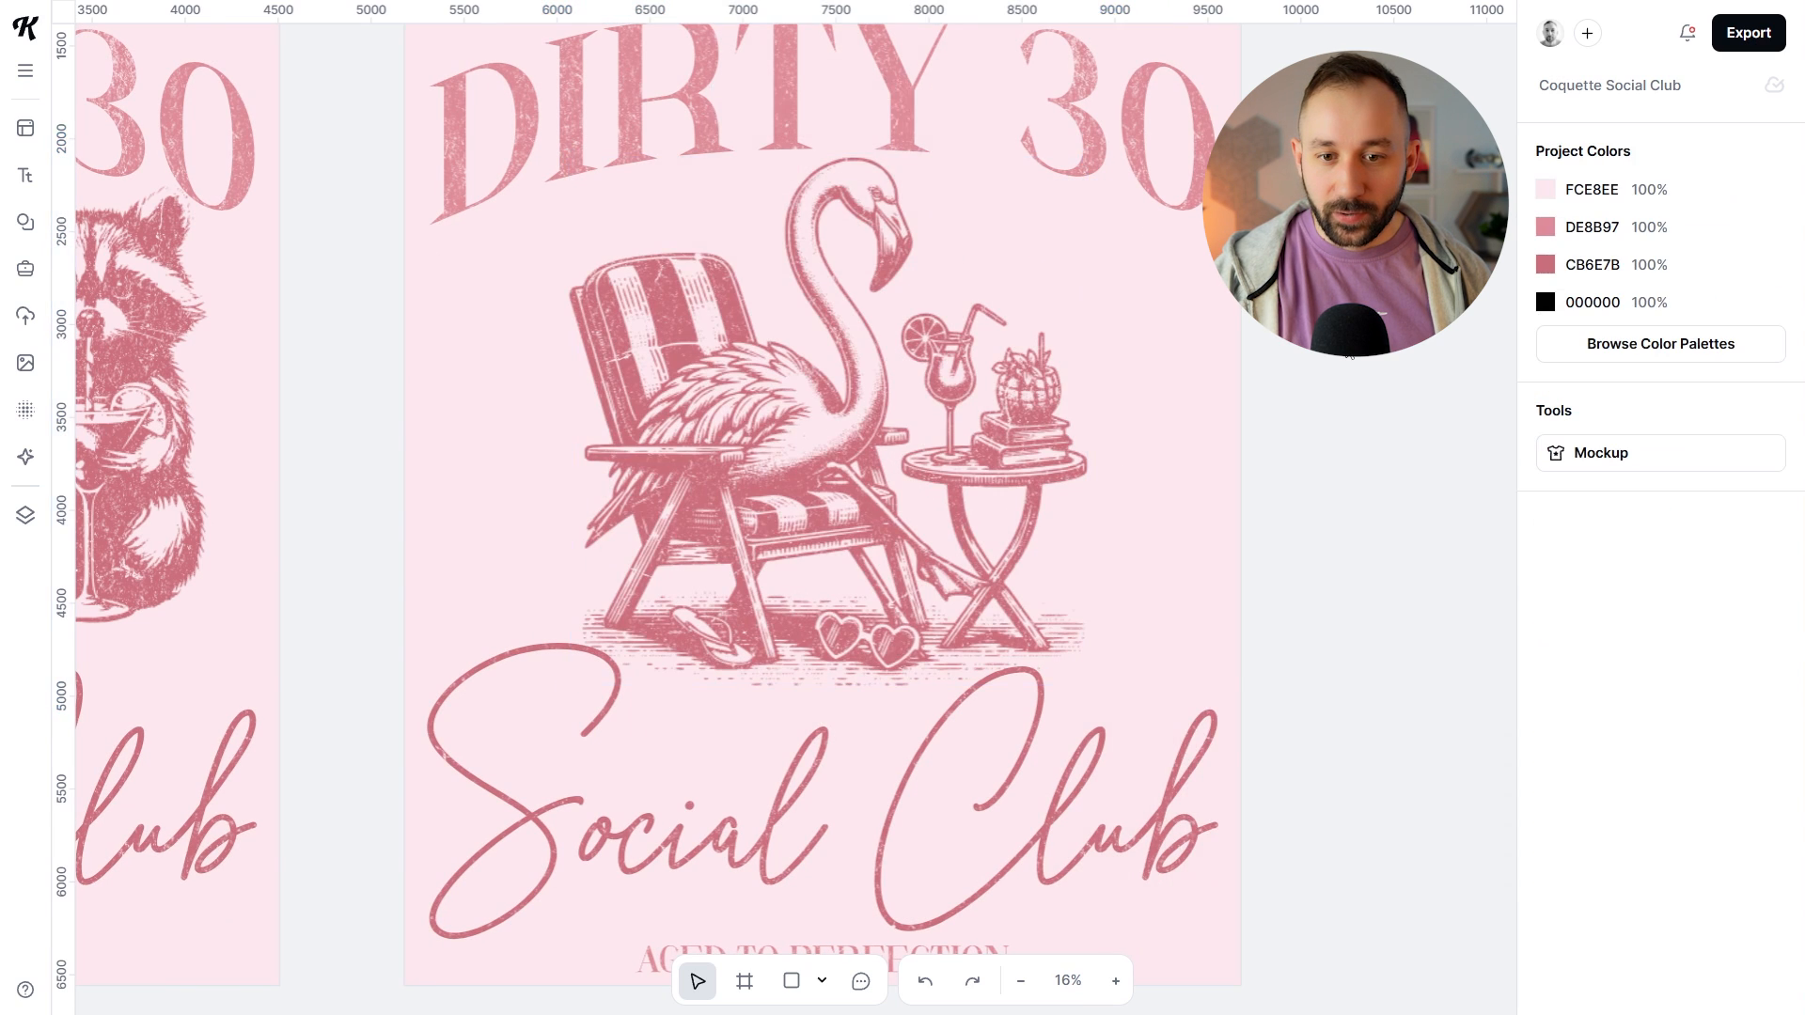
Step: Shrink the raccoon illustration on the Dirty 30 Raccoons artboard slightly and reposition it in the middle between the texts
scroll(1352, 332, down, 1)
drag(1359, 334, 1647, 396)
scroll(1302, 348, down, 1)
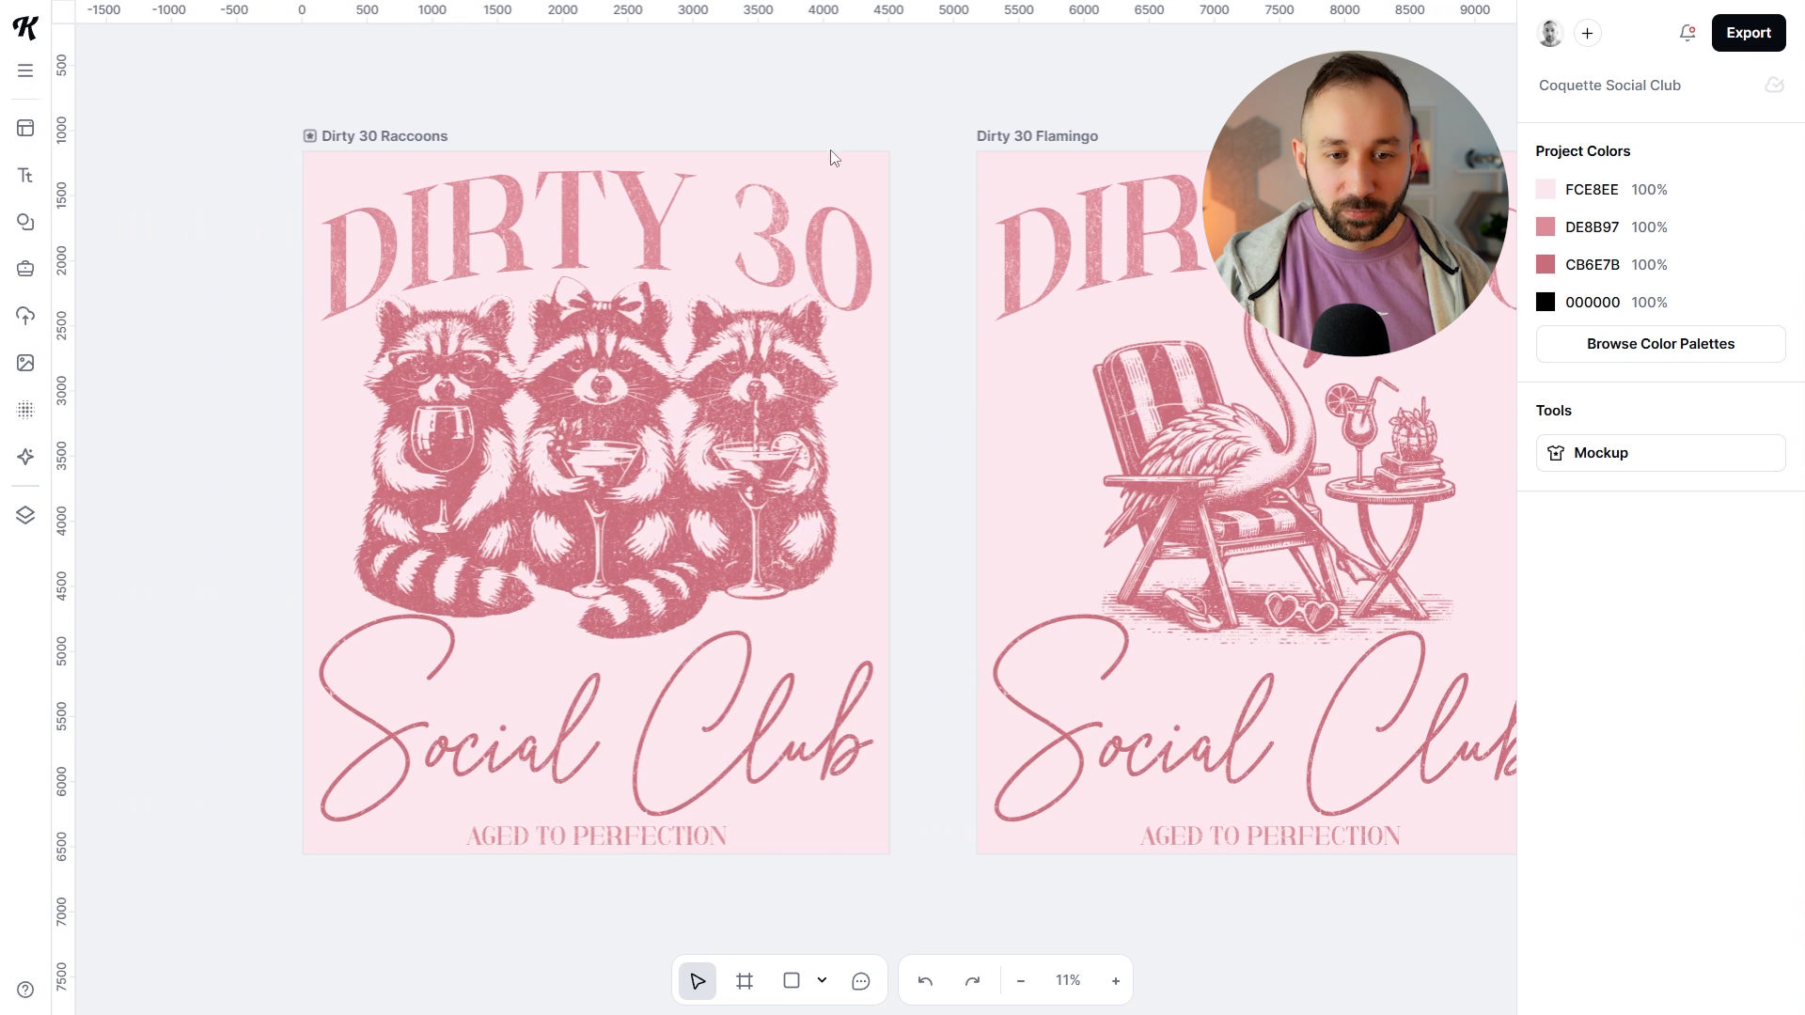
click(643, 478)
drag(840, 276, 800, 306)
drag(656, 443, 704, 429)
Step: Duplicate the Dirty 30 Raccoons artboard to the right of the flamingo version
click(1331, 100)
drag(1333, 98, 757, 101)
drag(472, 114, 1369, 113)
drag(941, 92, 1145, 84)
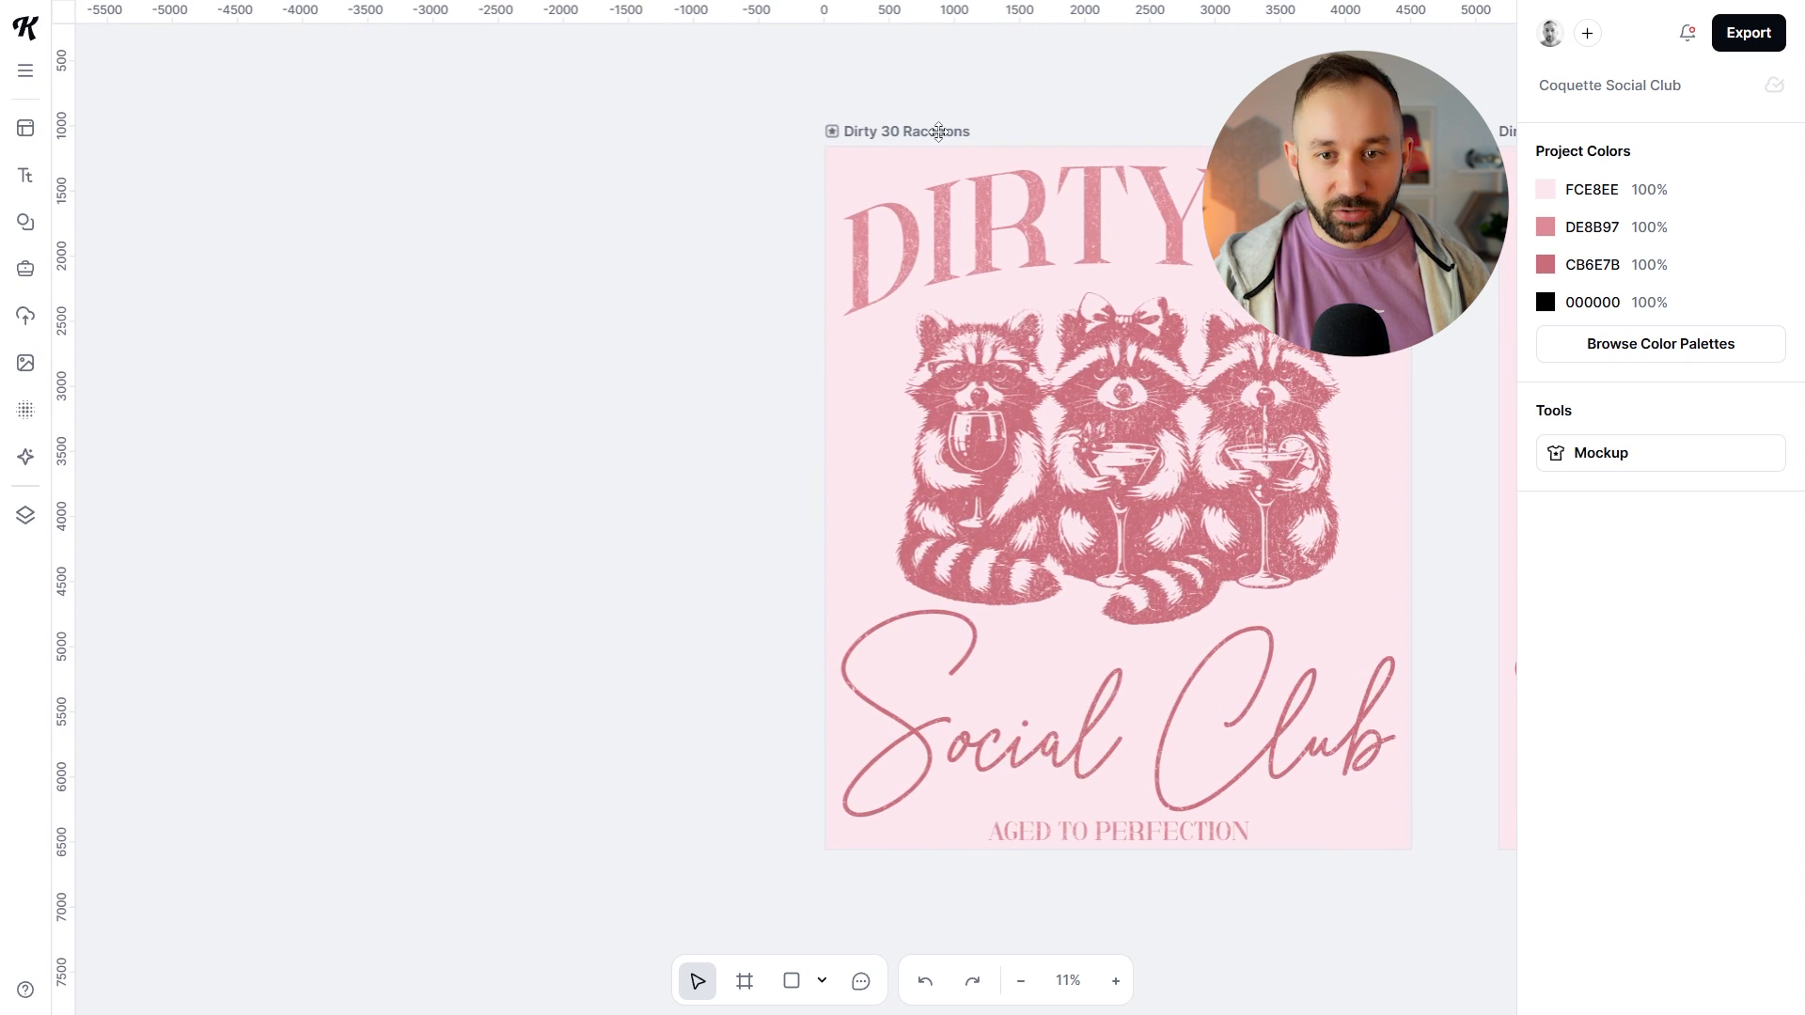
click(938, 133)
click(1099, 94)
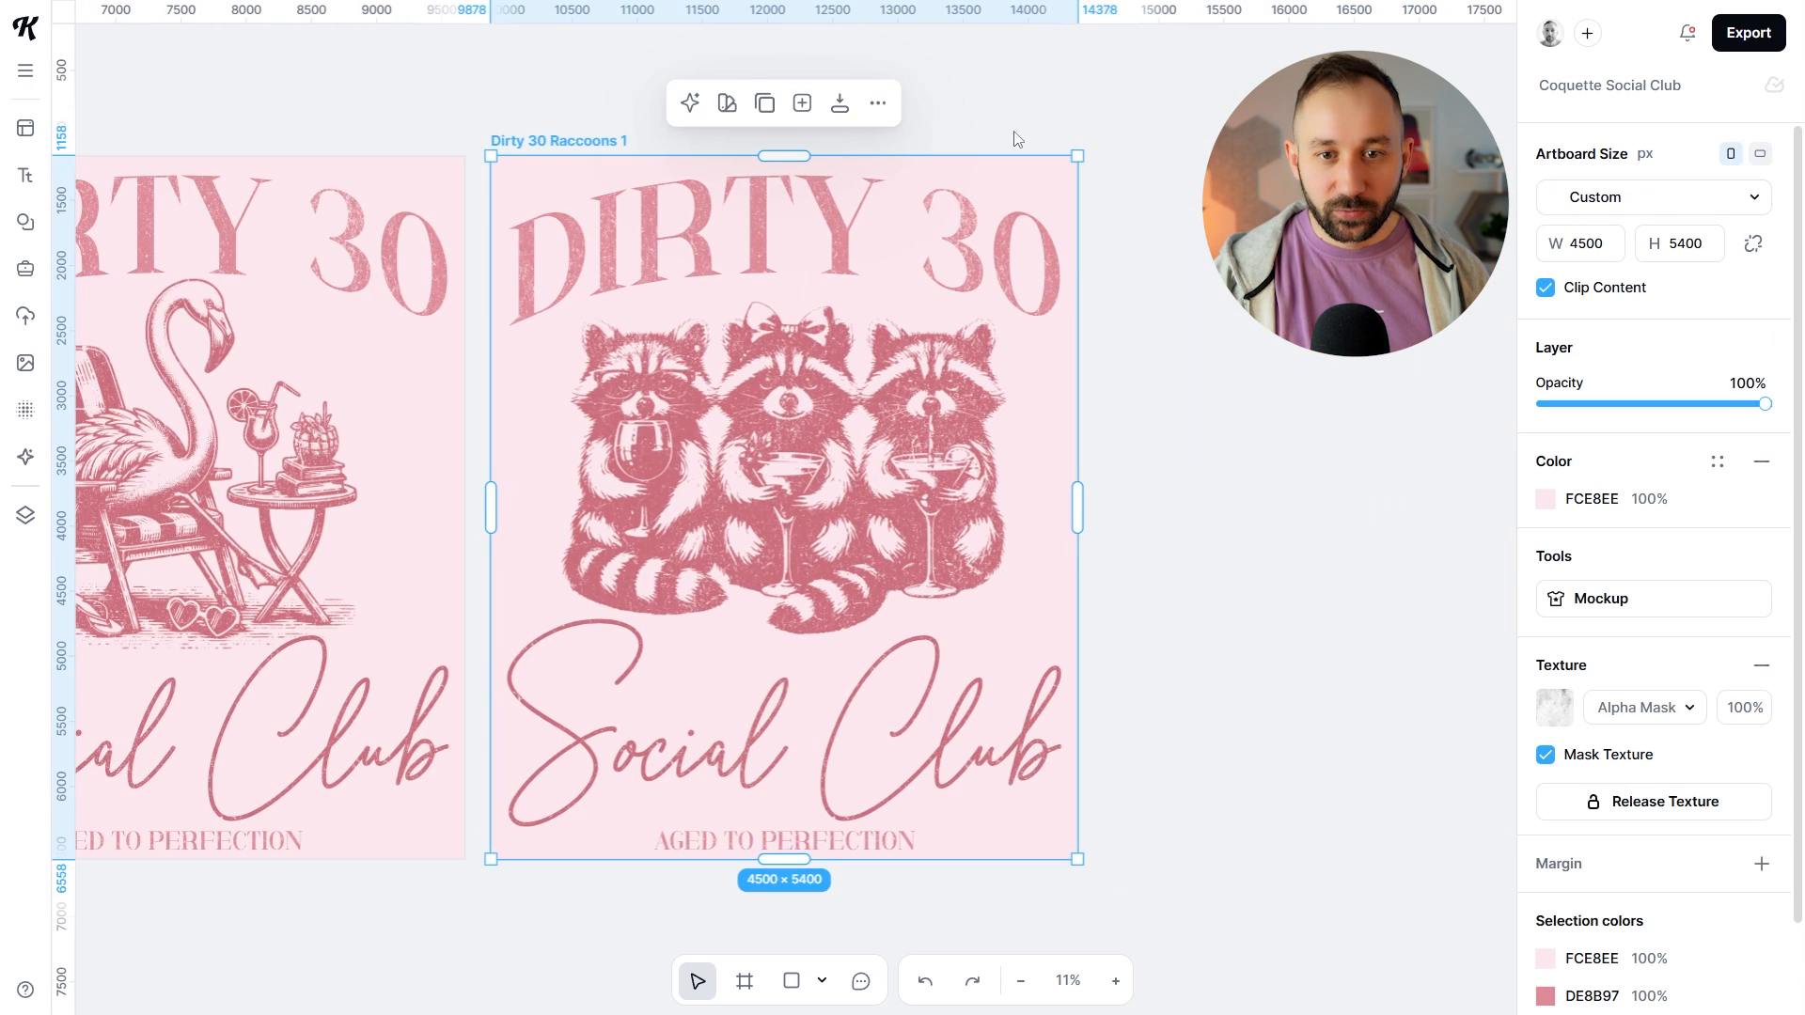
Step: Replace the DIRTY 30 headline on the duplicated raccoon artboard with FERAL MOMS
scroll(735, 245, up, 2)
click(1235, 419)
drag(1236, 419, 1194, 342)
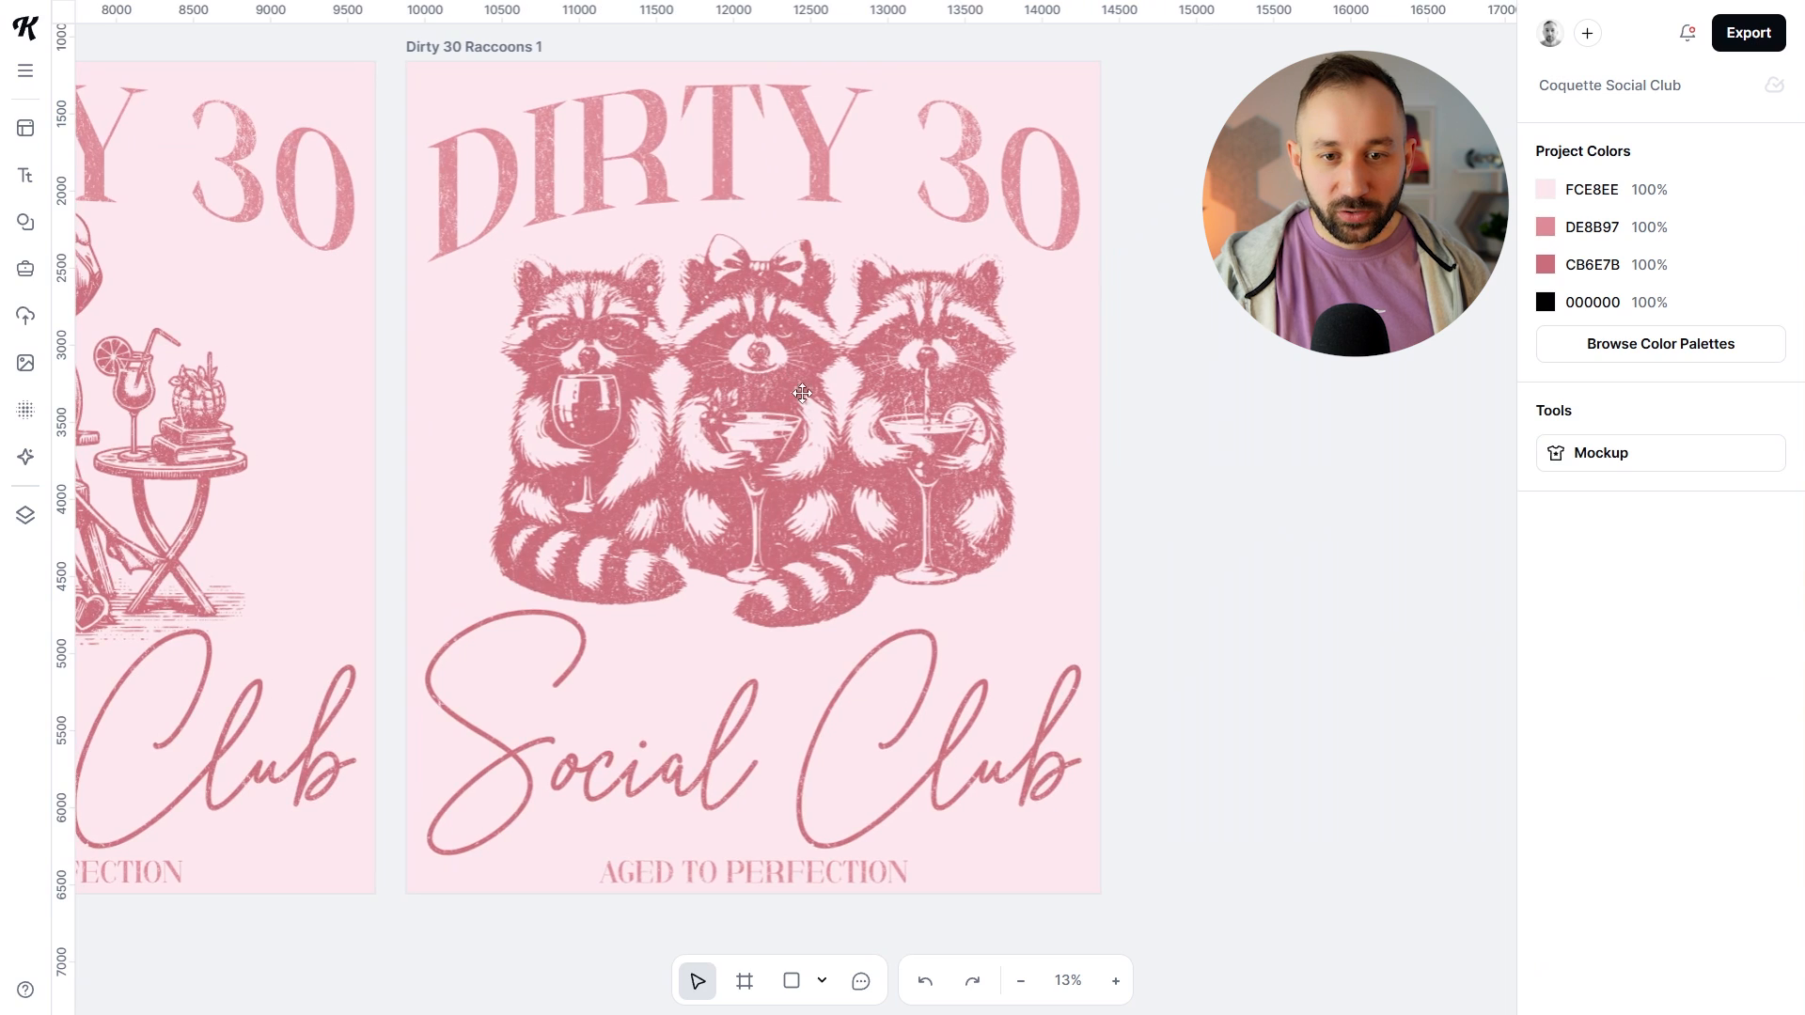
scroll(774, 222, up, 1)
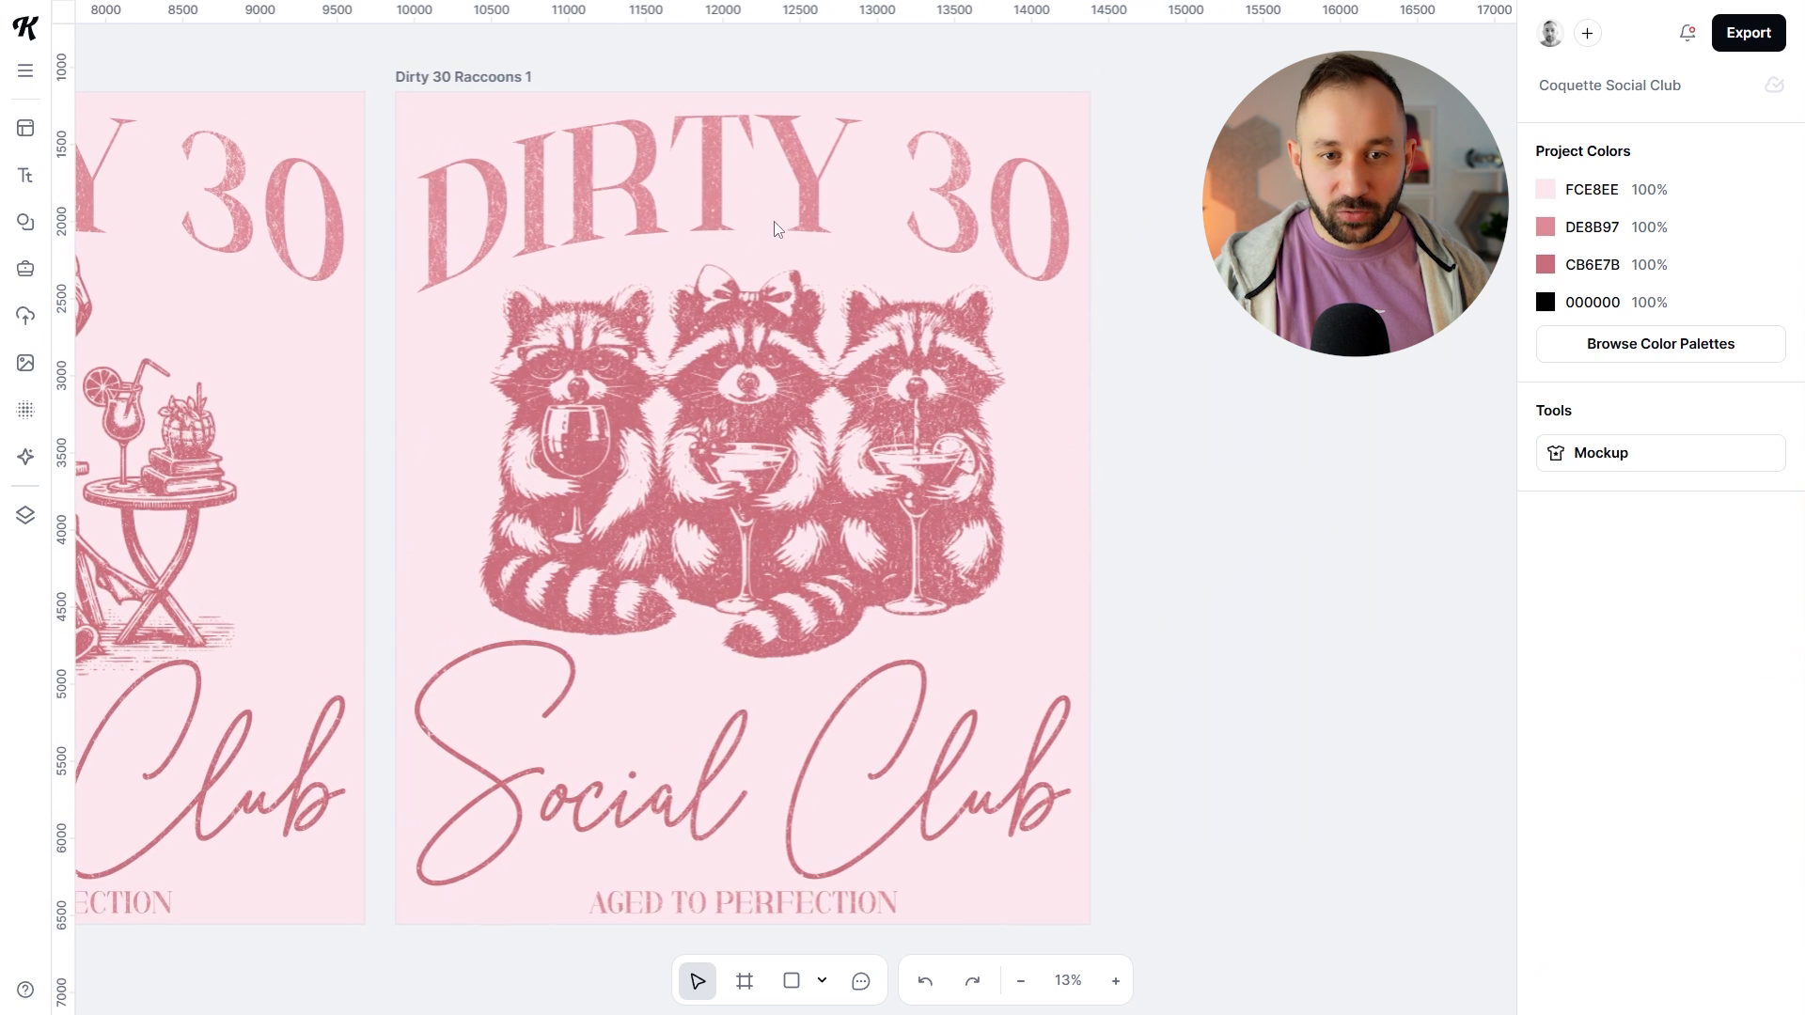
double_click(707, 185)
key(ctrl+a)
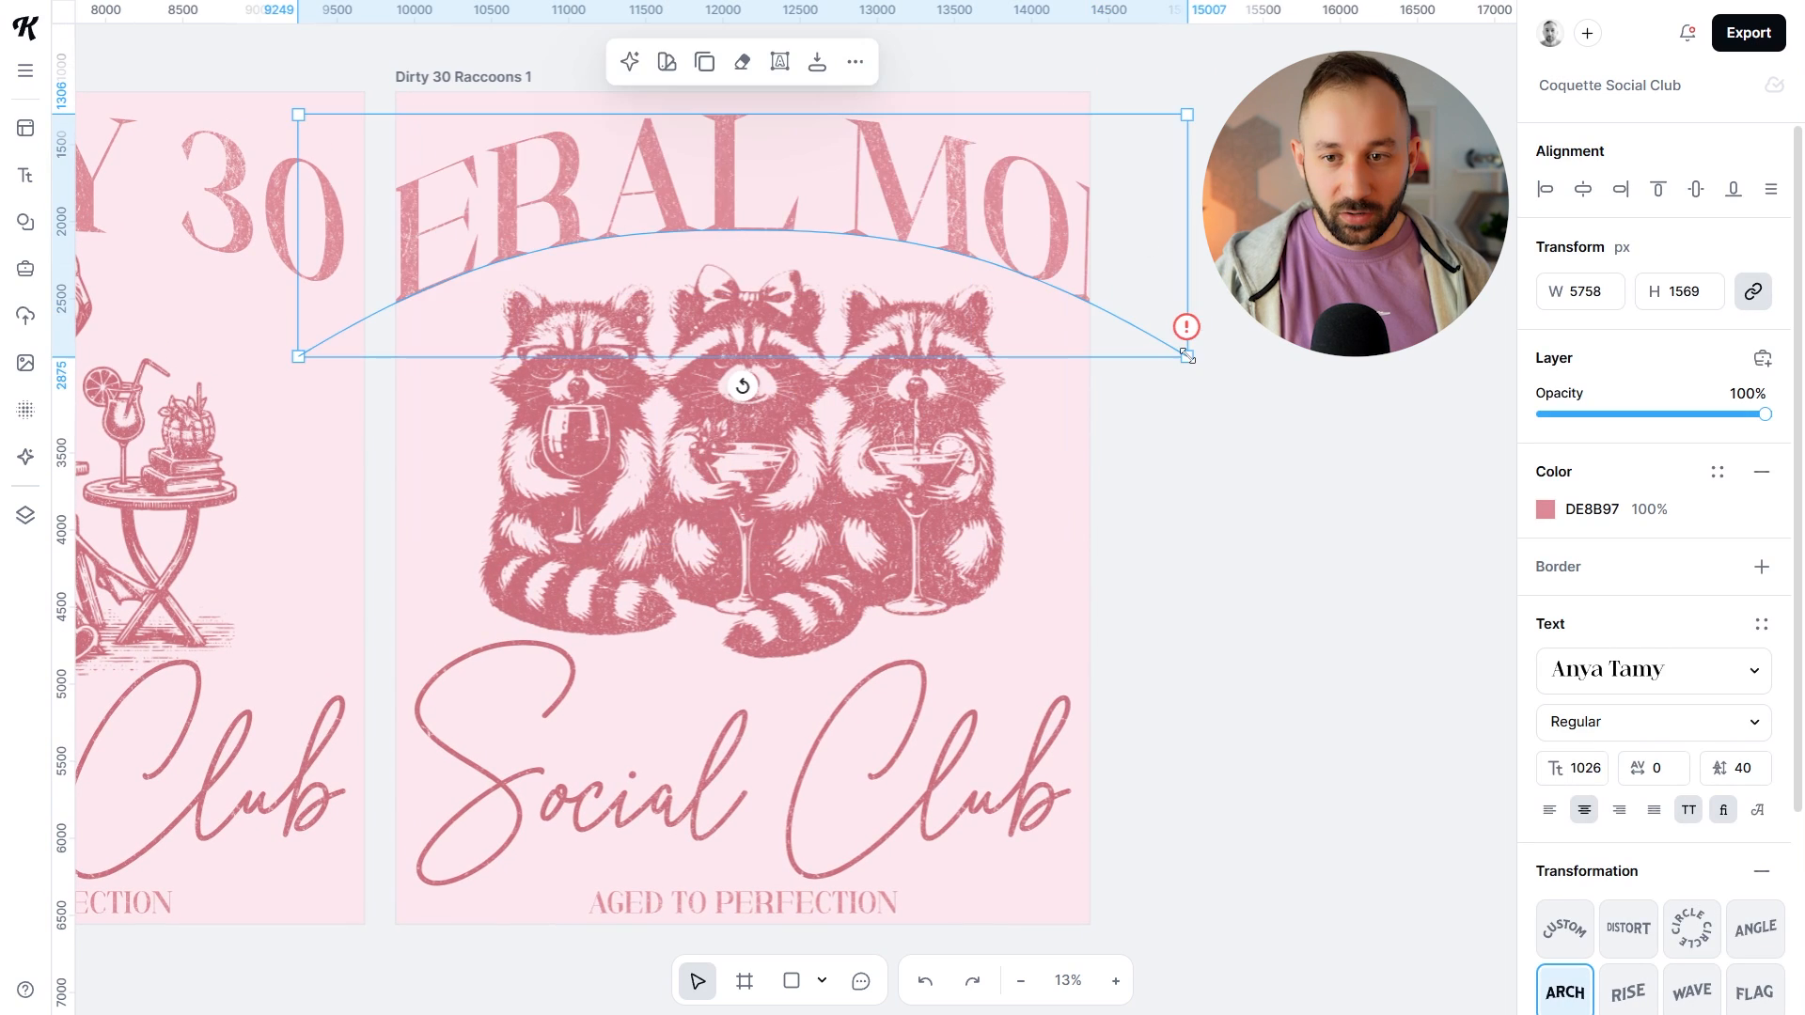
Step: Scale the FERAL MOMS headline to 4278 × 936 px, recolor it to CB6E7B, and remove the AGED TO PERFECTION tagline
drag(1187, 355, 995, 303)
click(1039, 245)
click(942, 193)
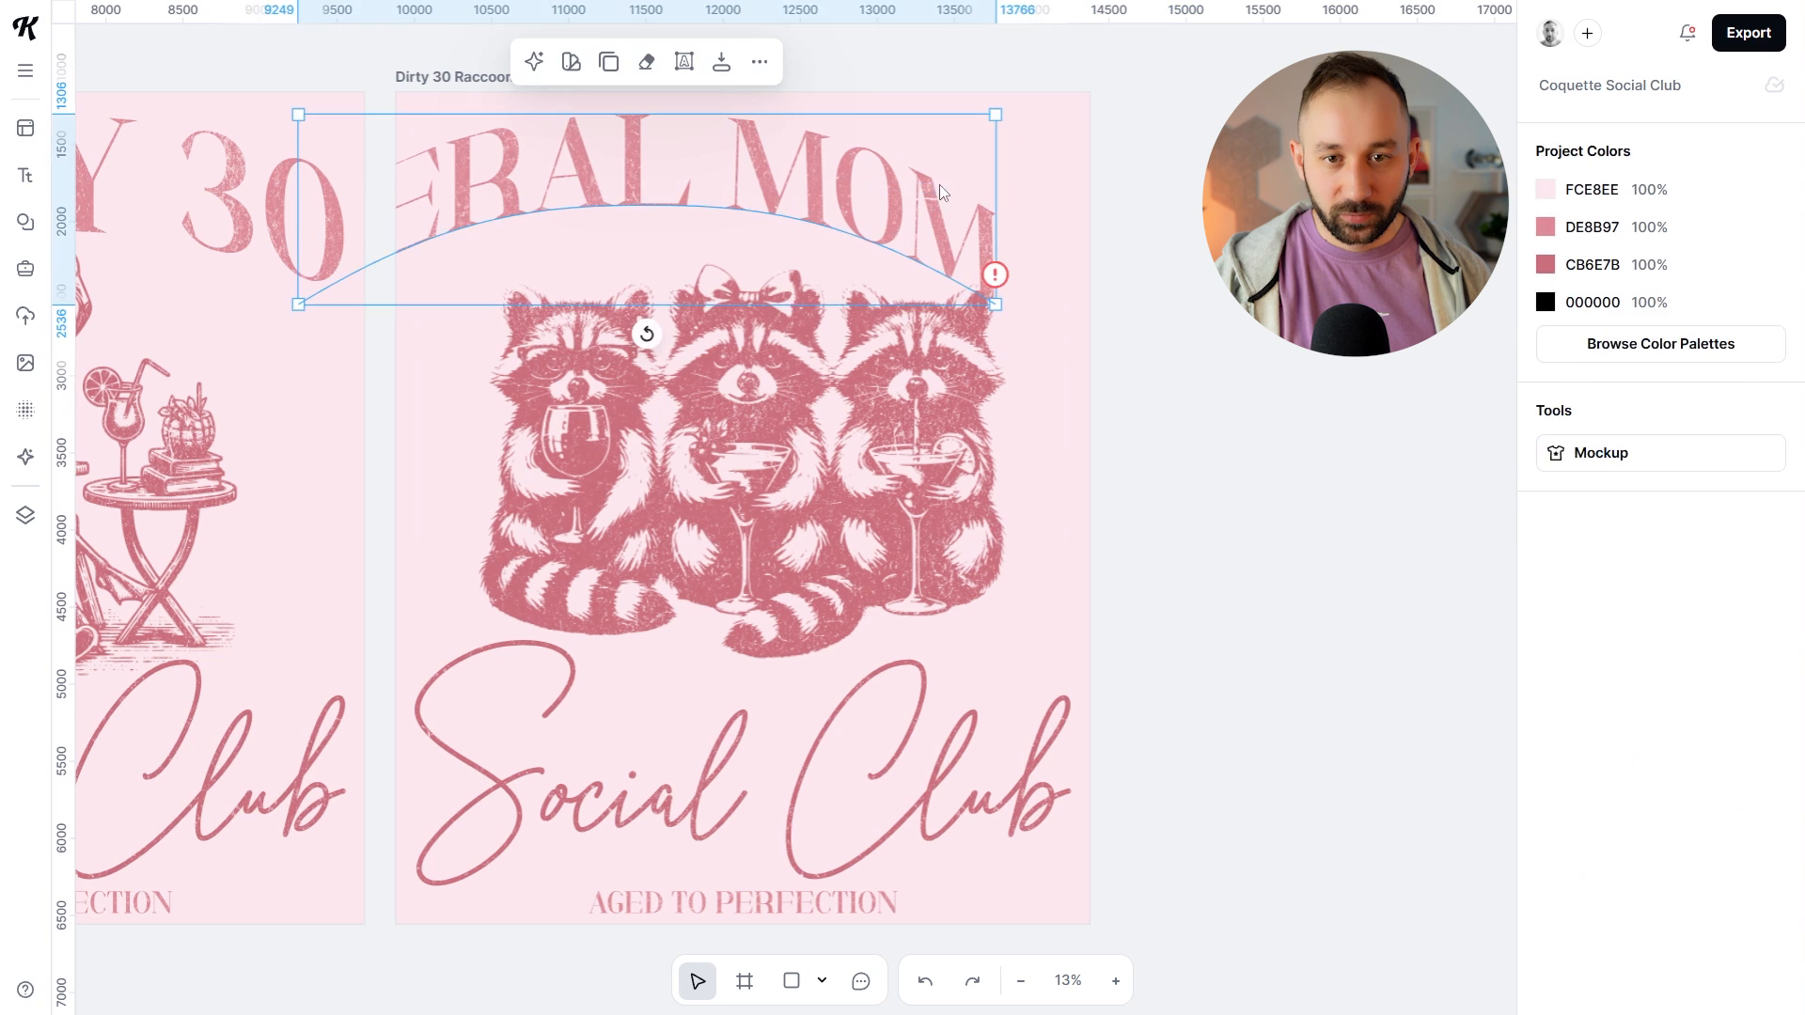
drag(954, 215, 1024, 217)
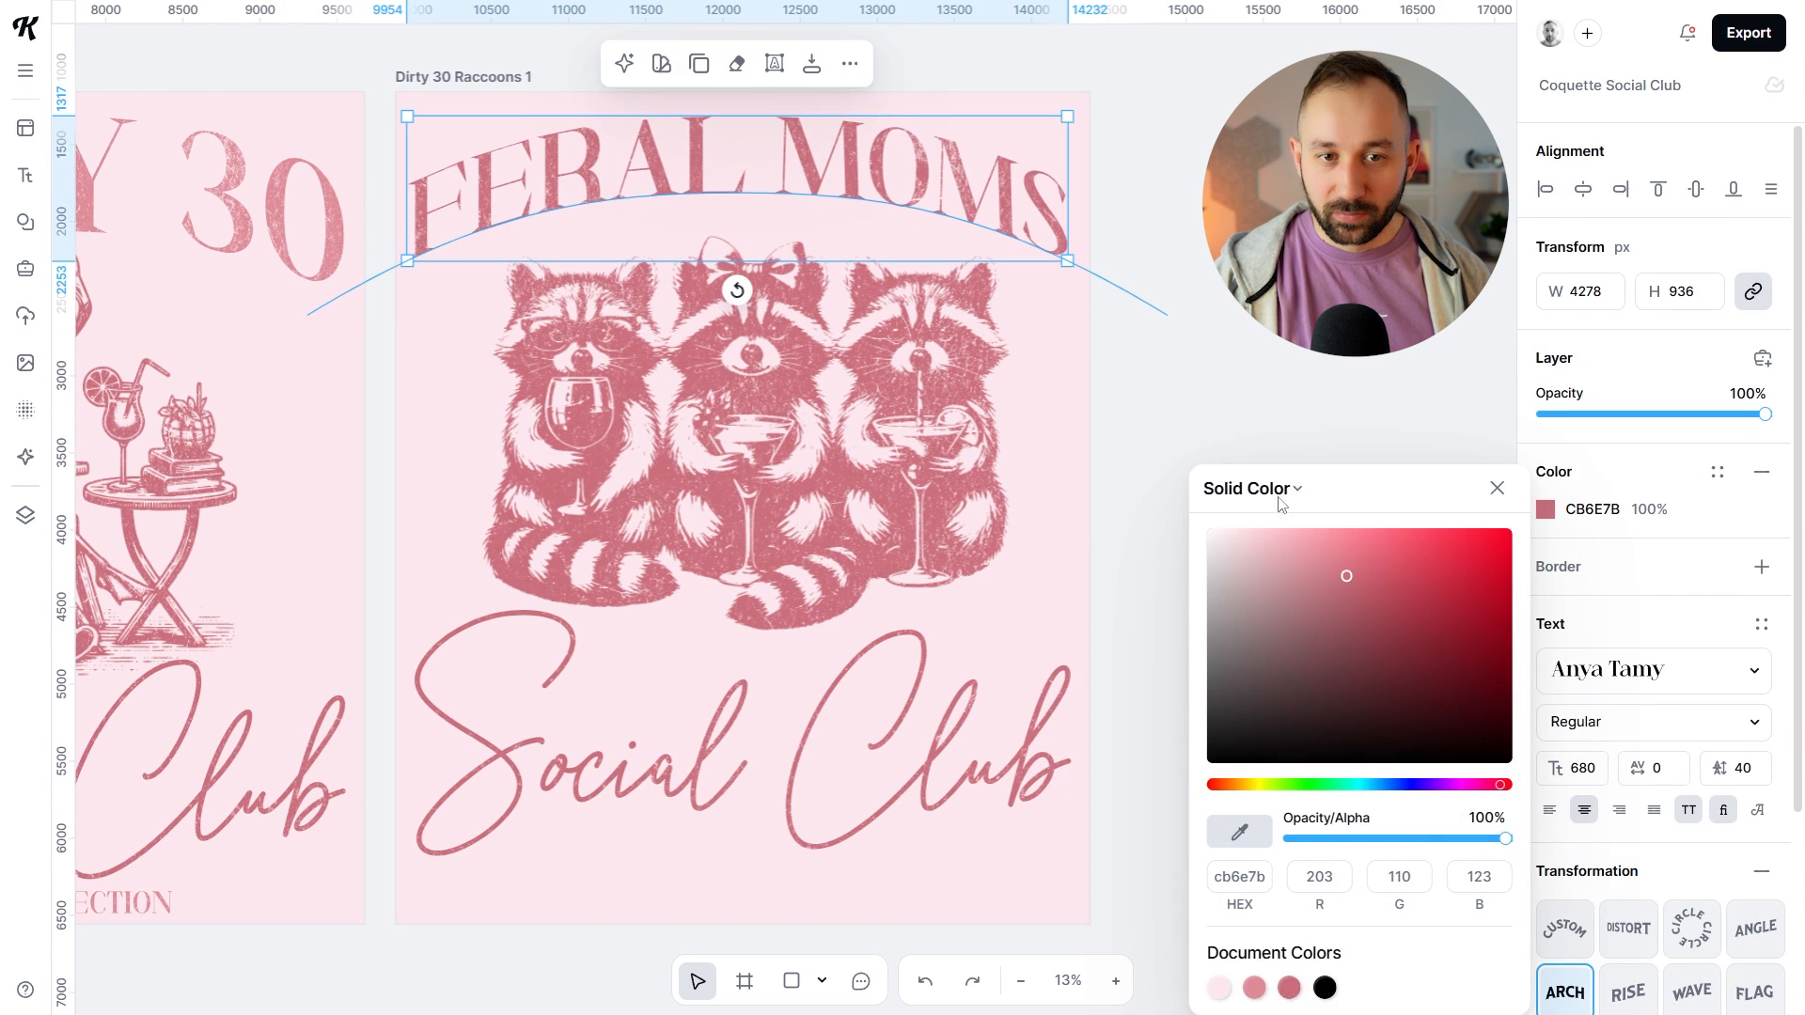
click(1149, 449)
Step: Nudge the Social Club script and the raccoon illustration into place, centering the illustration horizontally on the FERAL MOMS artboard
scroll(1149, 449, up, 1)
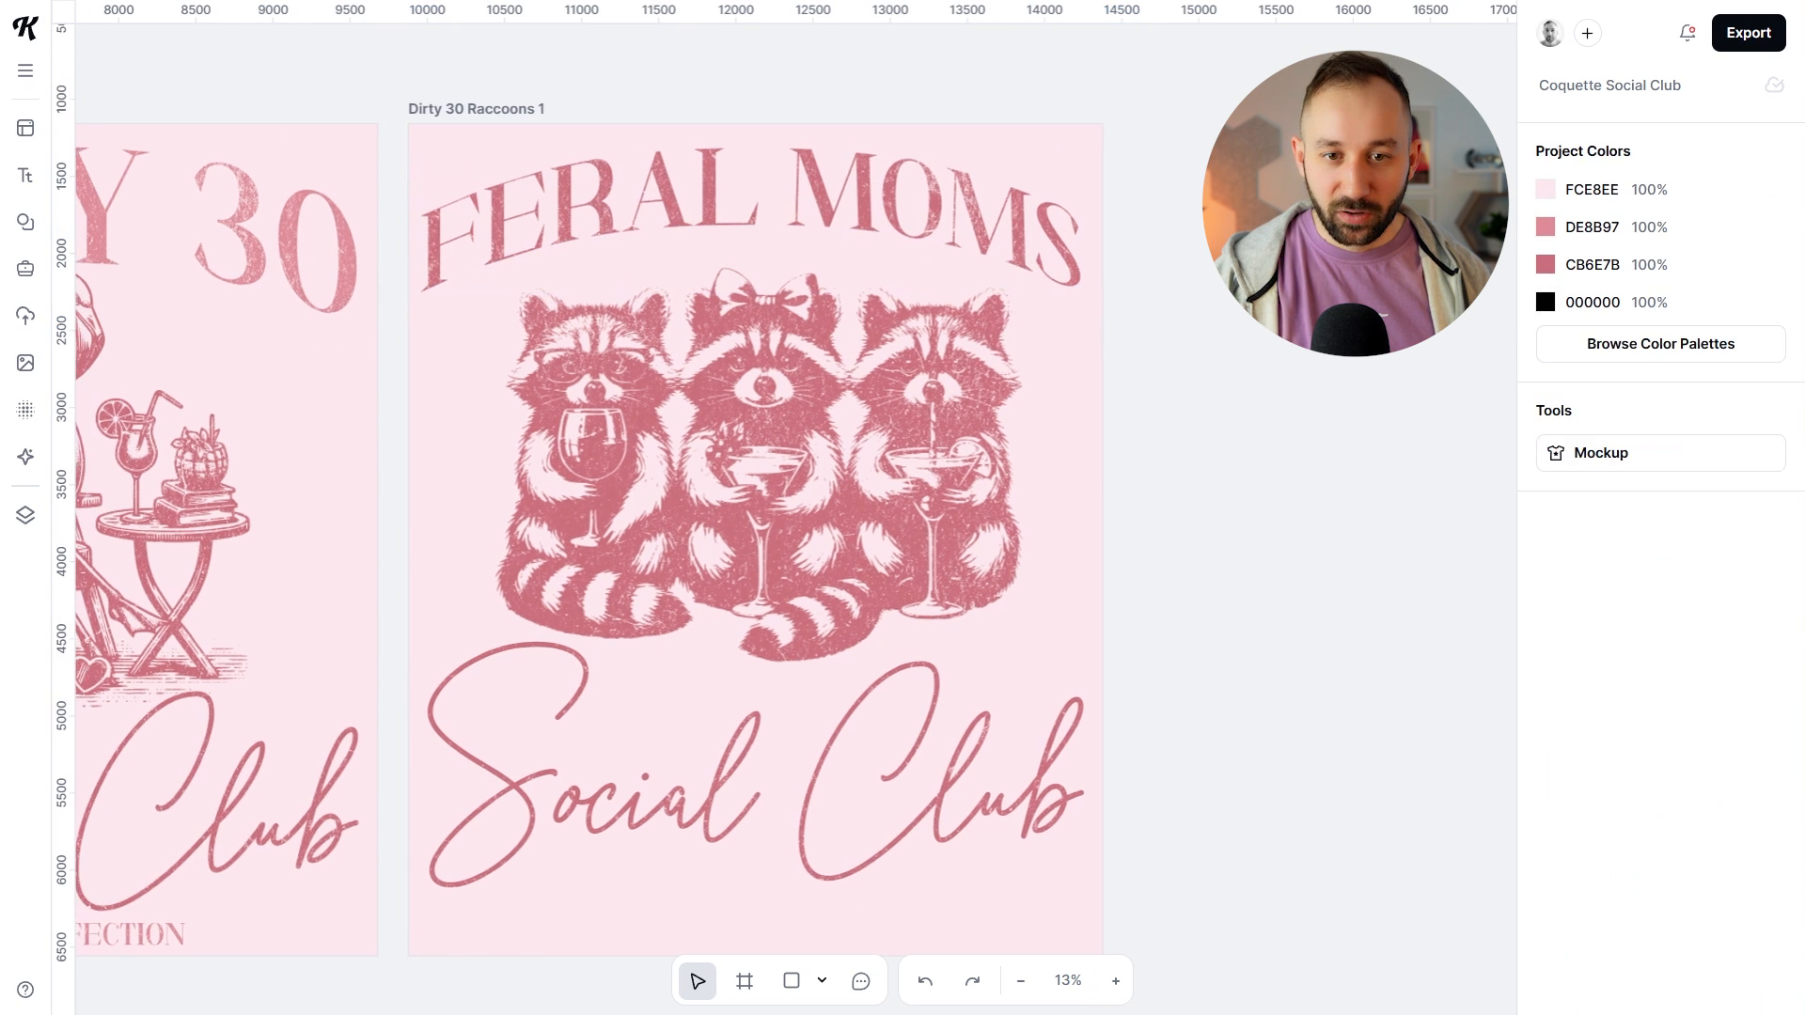
drag(934, 665, 934, 668)
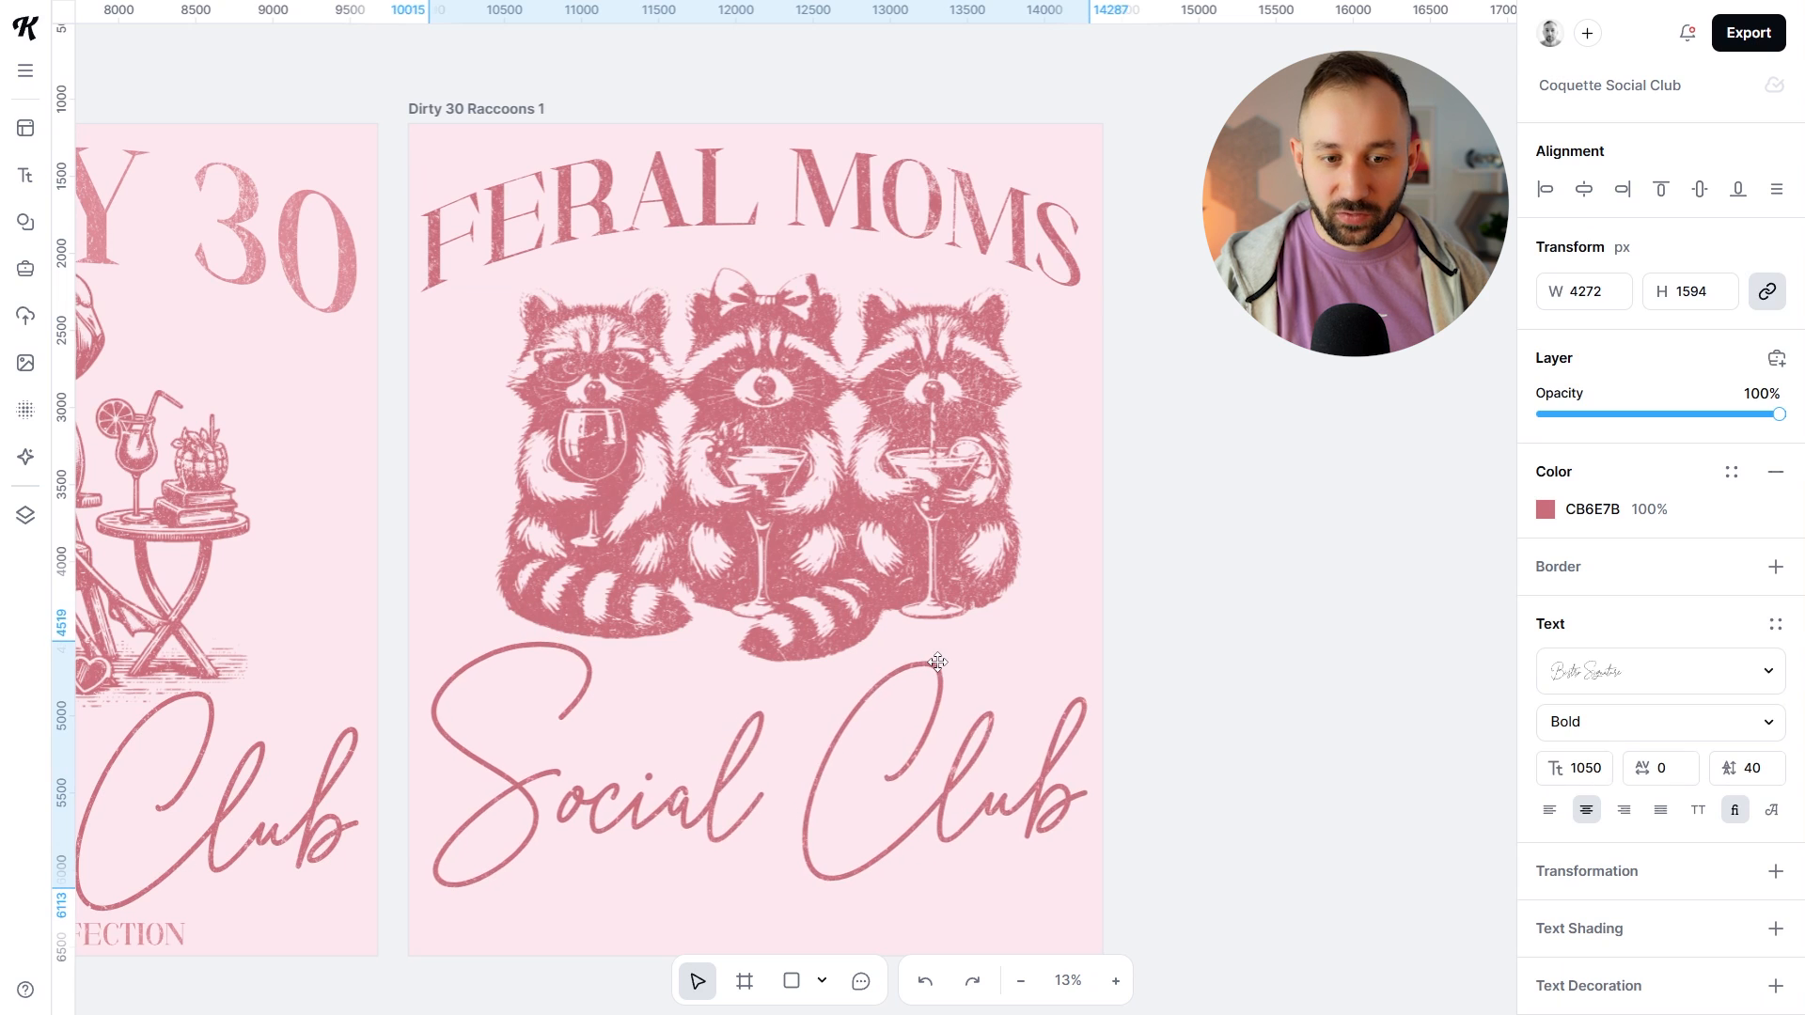
click(1188, 541)
drag(900, 476, 899, 469)
click(1584, 191)
click(1371, 331)
Step: Browse the Kittl AI images for "cocktail" as inspiration for further illustrations
scroll(1370, 330, left, 2)
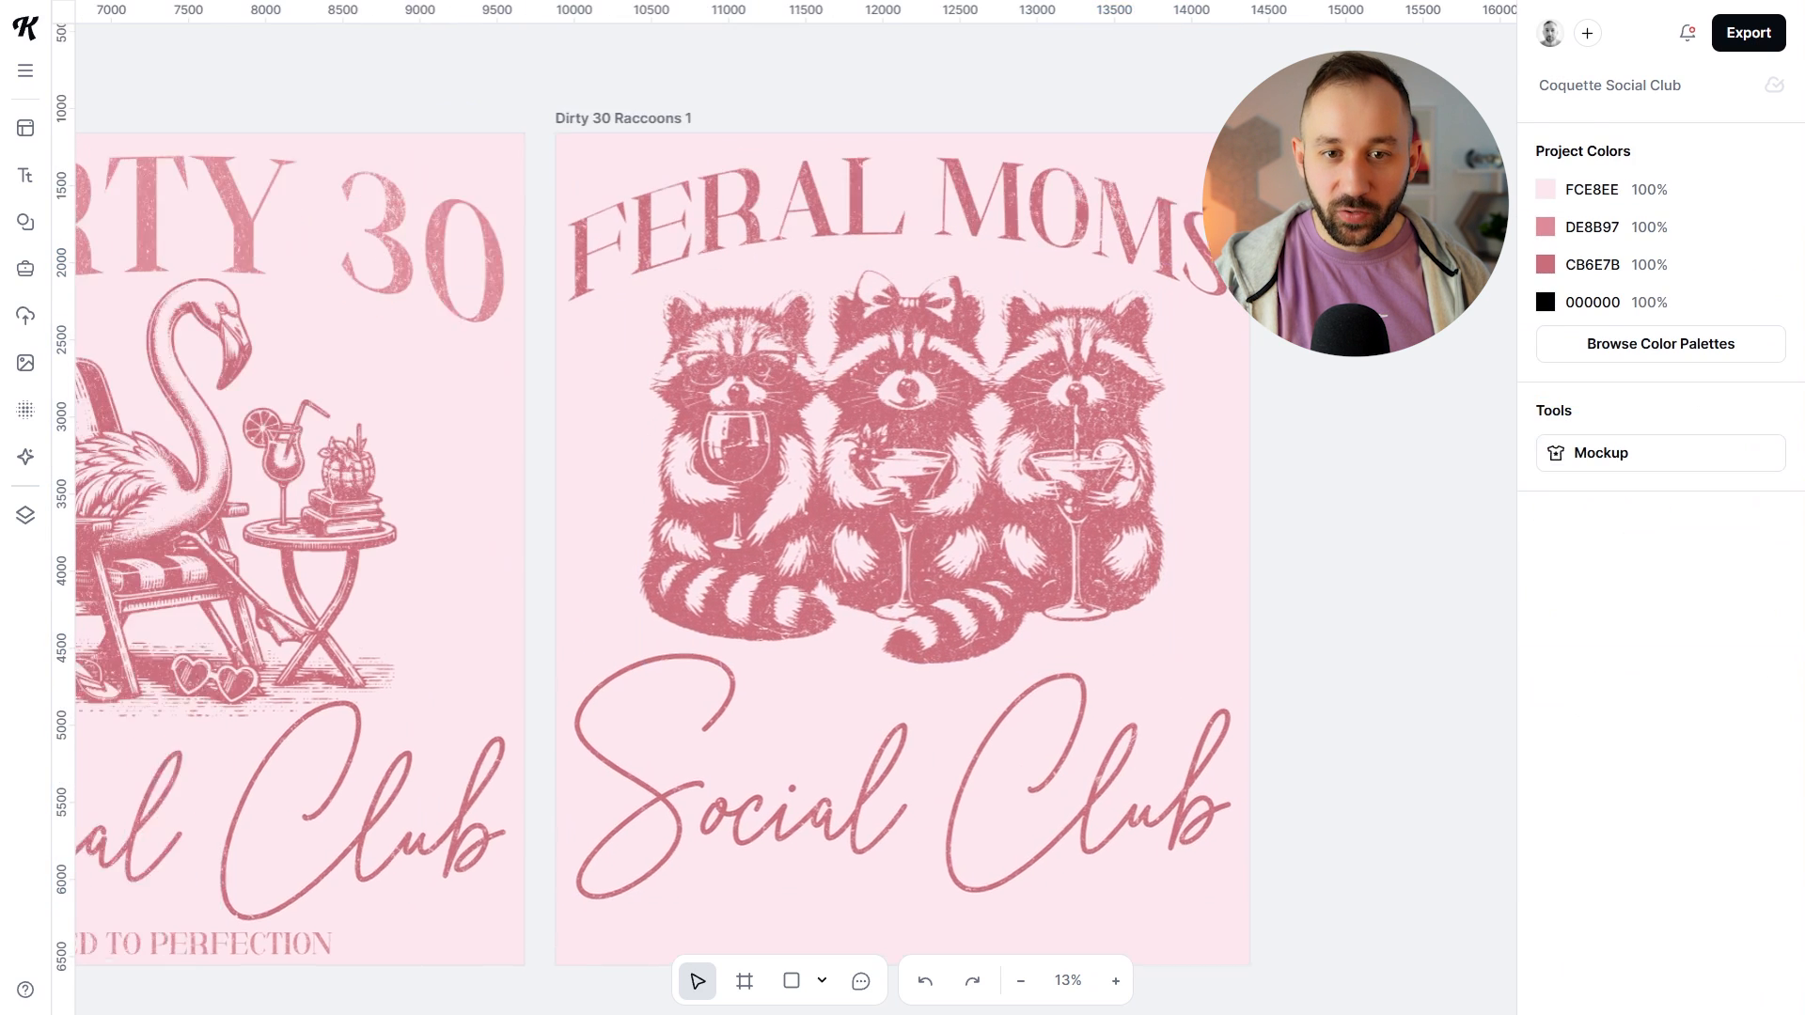
scroll(1370, 331, down, 5)
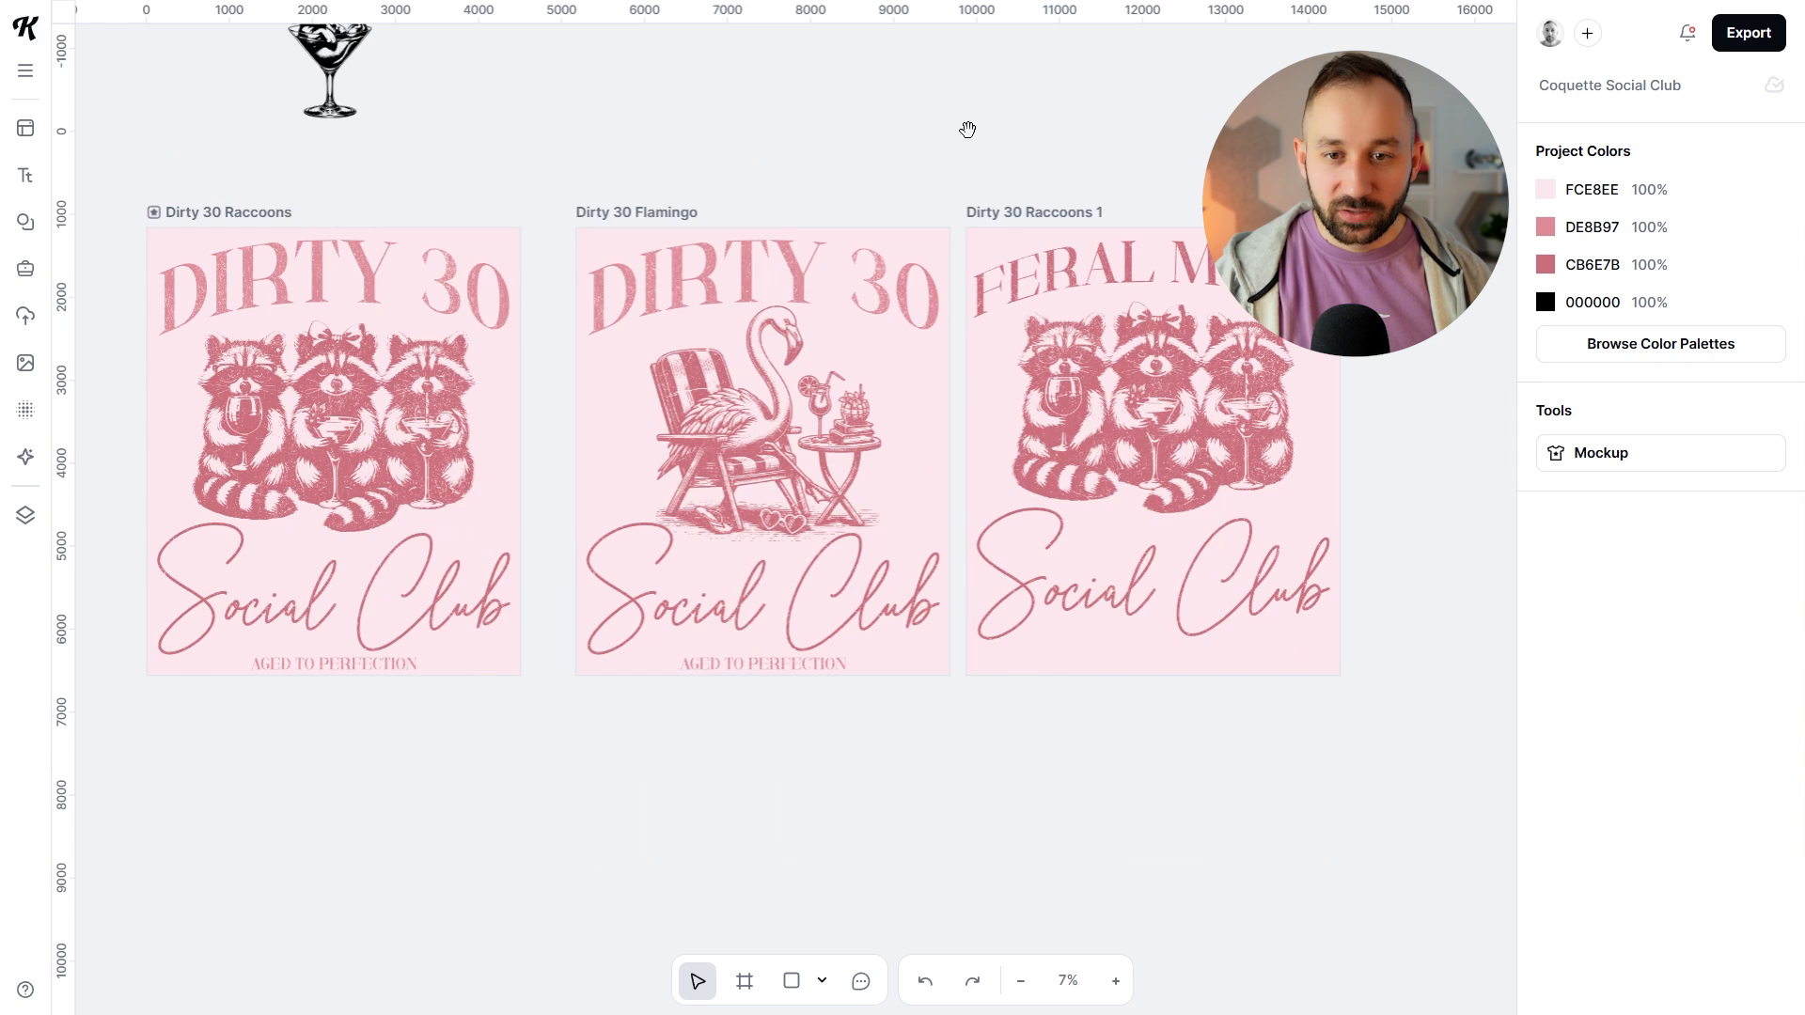
scroll(967, 129, up, 4)
drag(1062, 131, 855, 129)
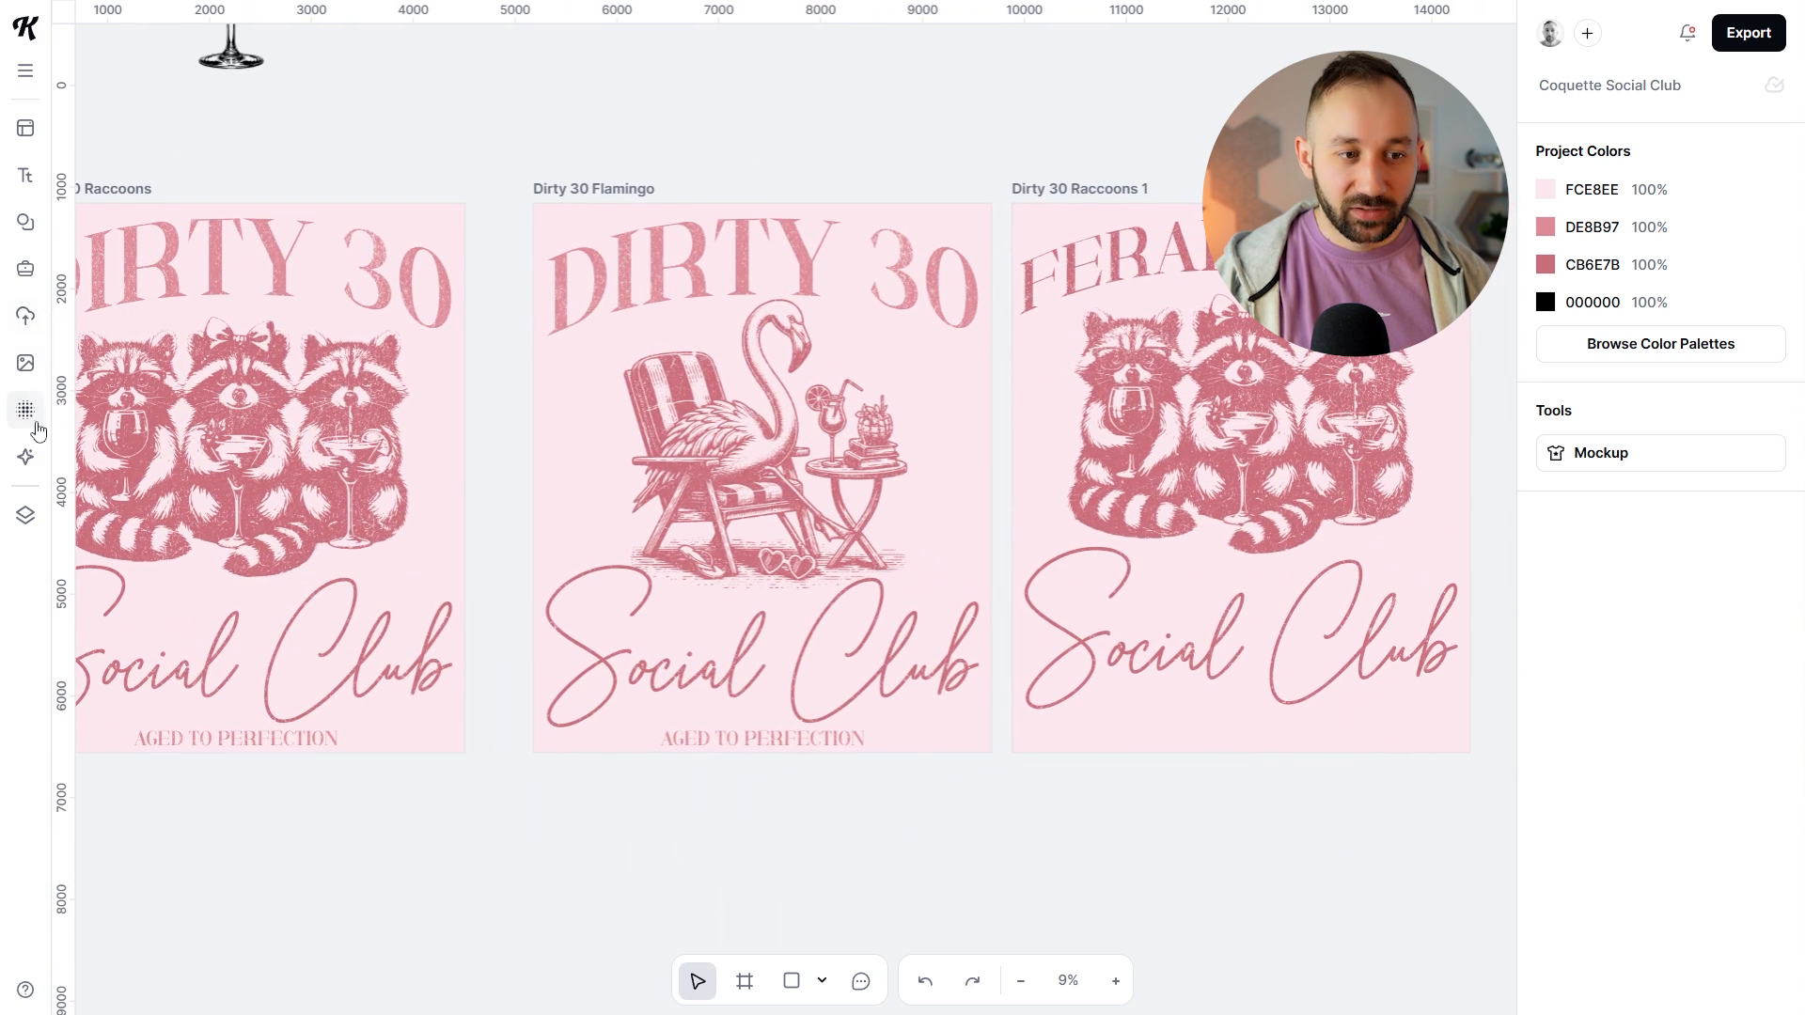
click(26, 457)
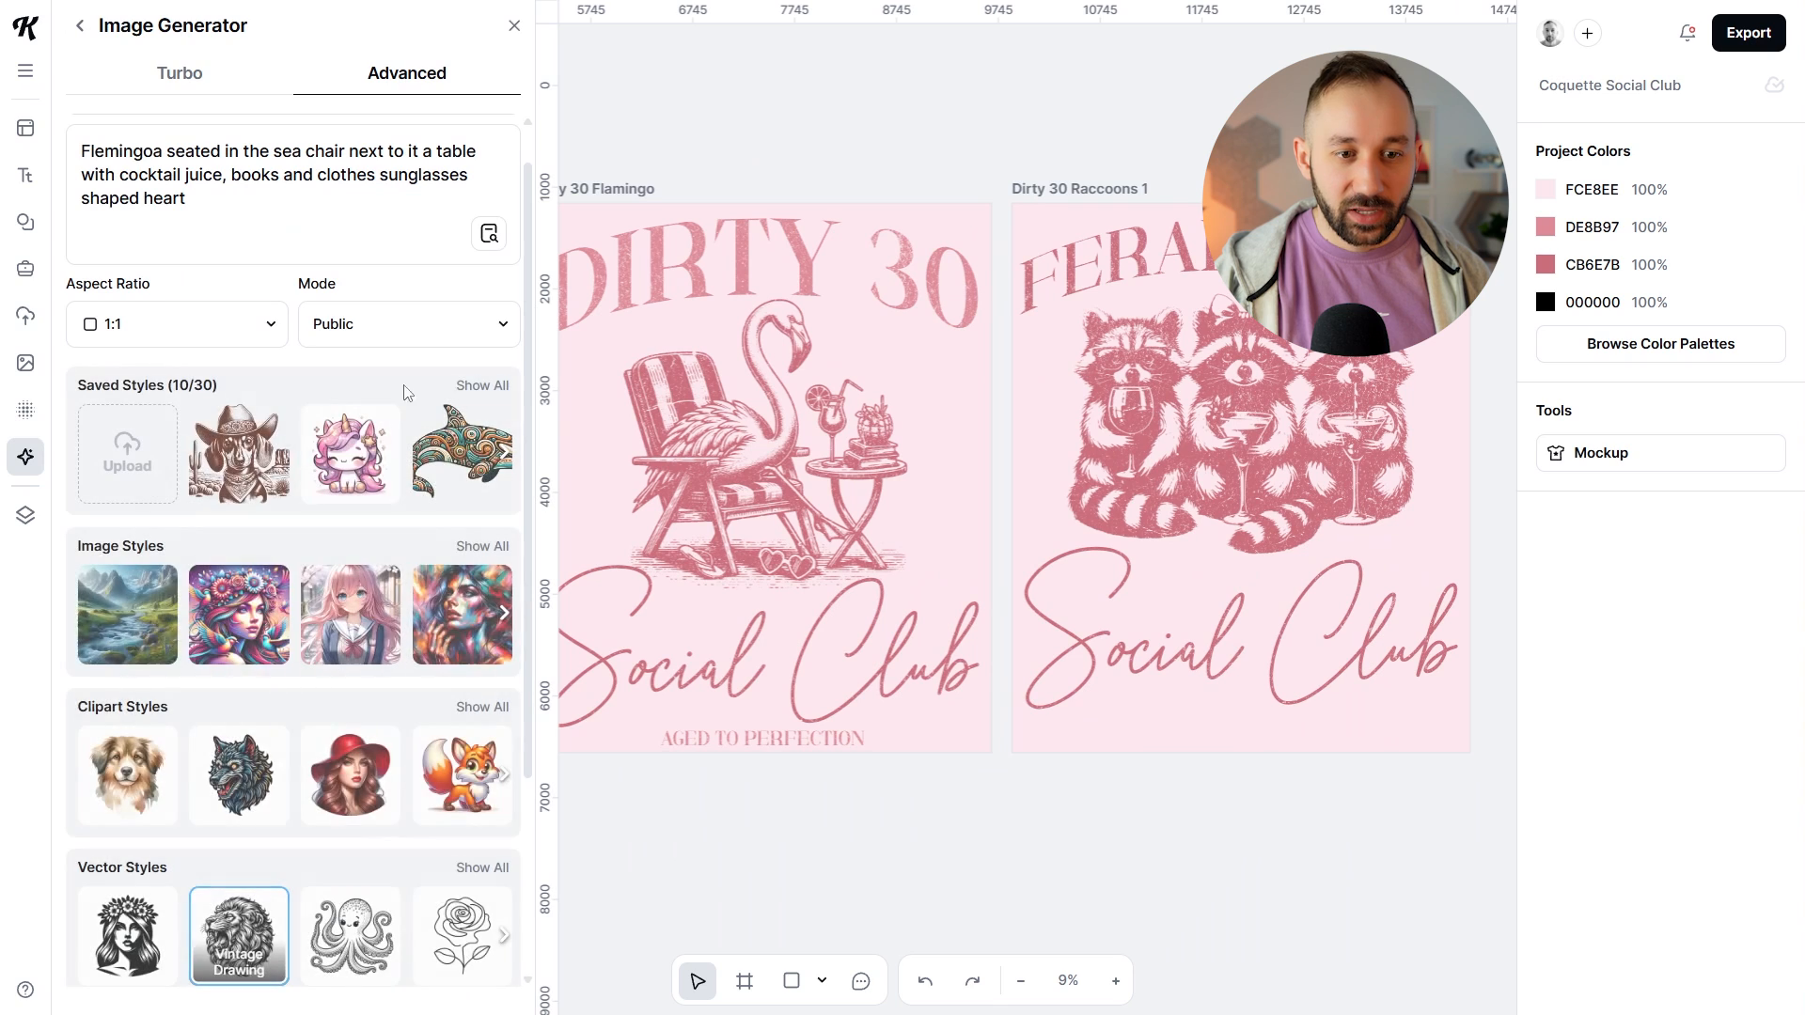
click(489, 233)
click(291, 160)
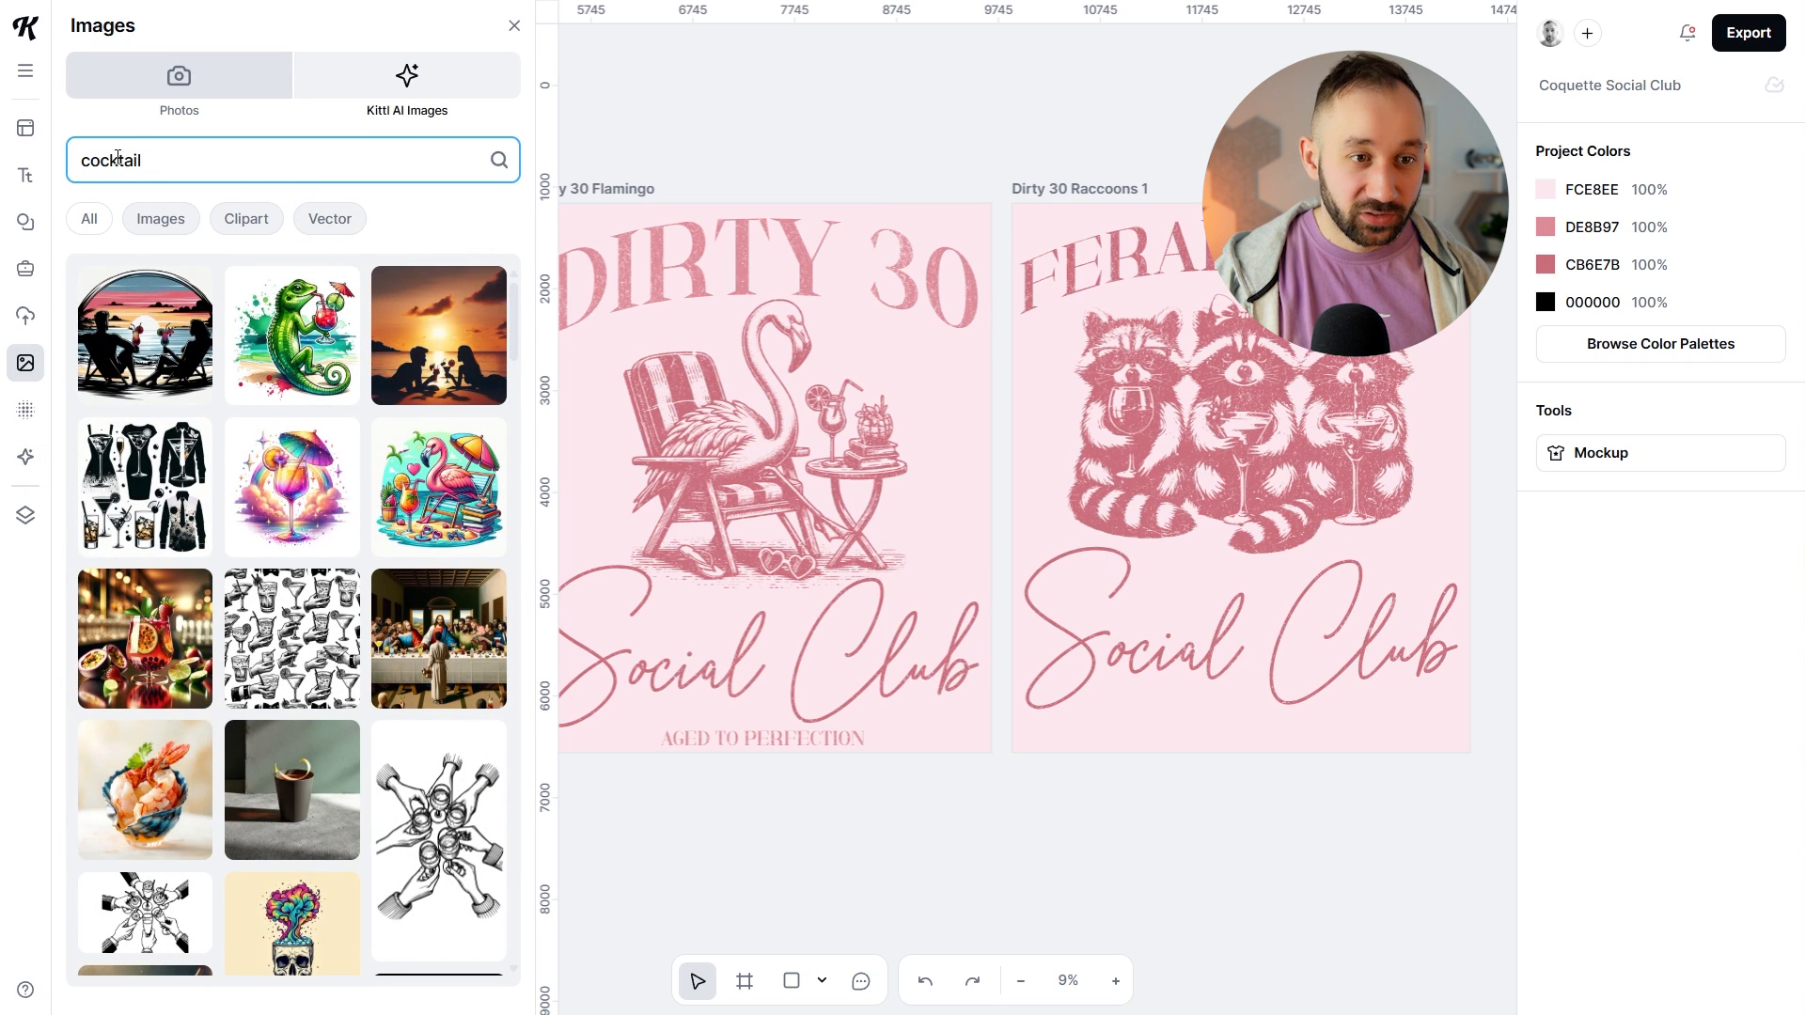
click(512, 29)
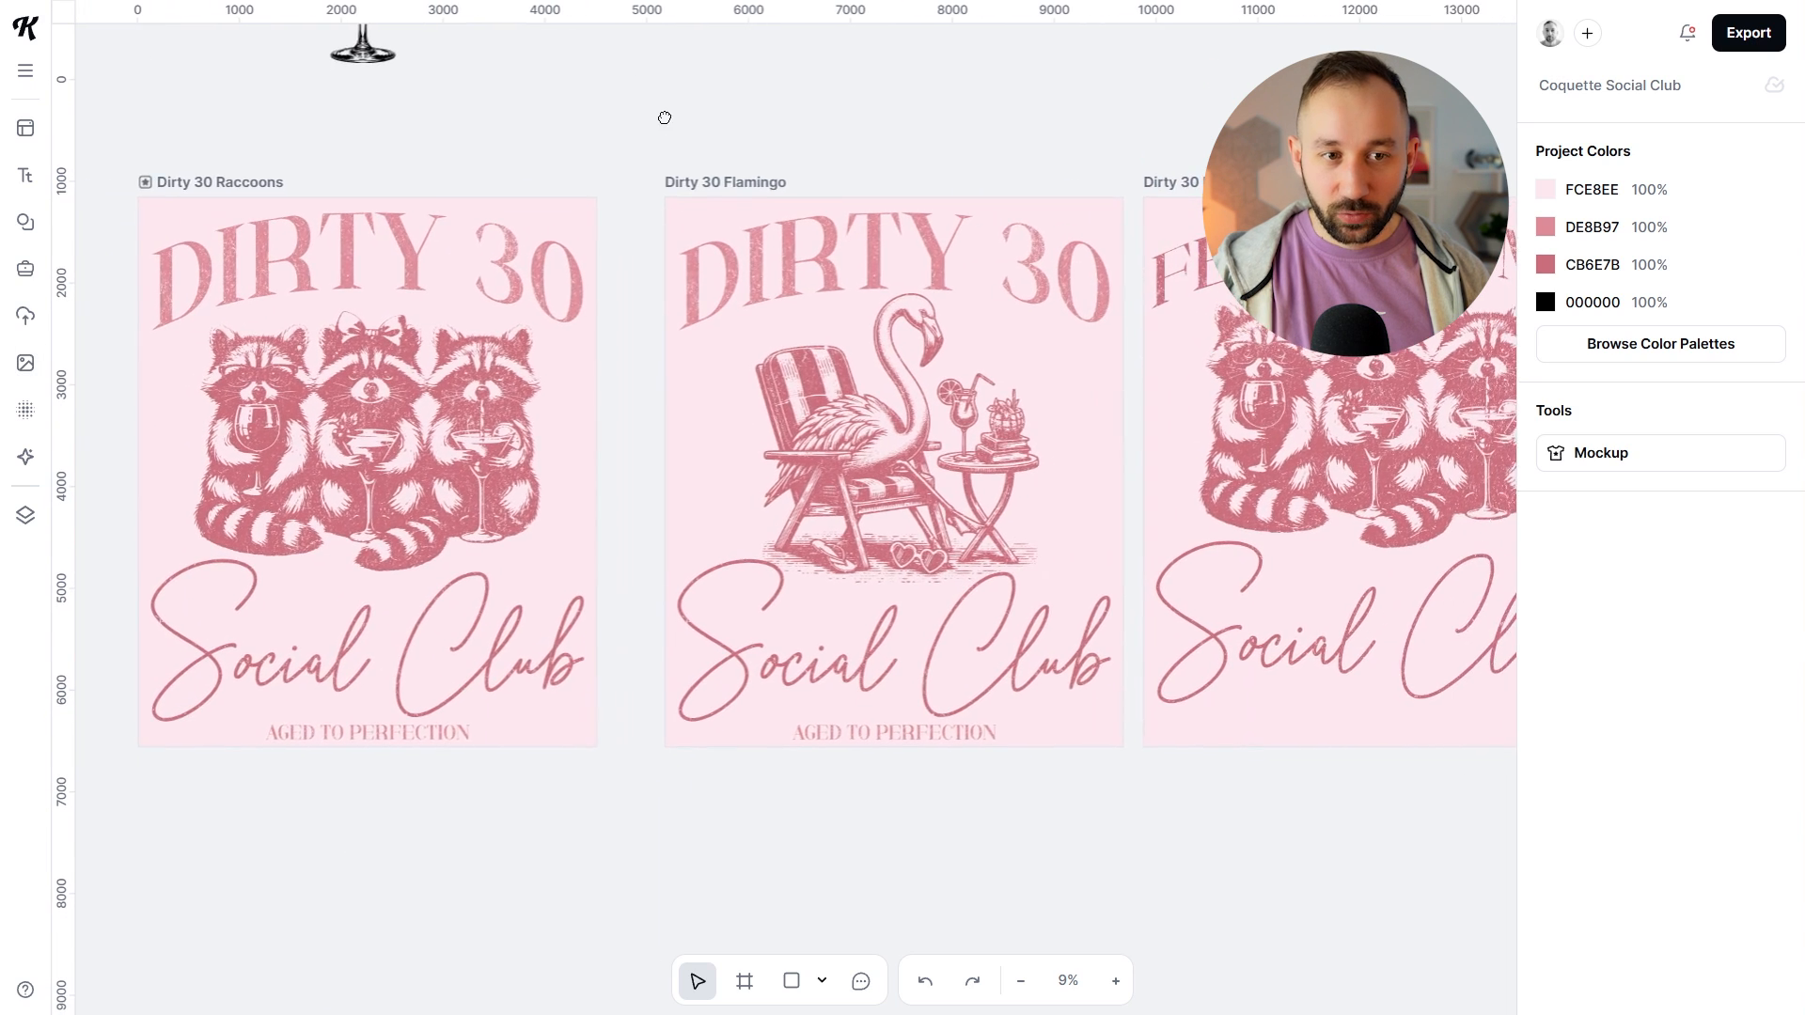
click(1773, 47)
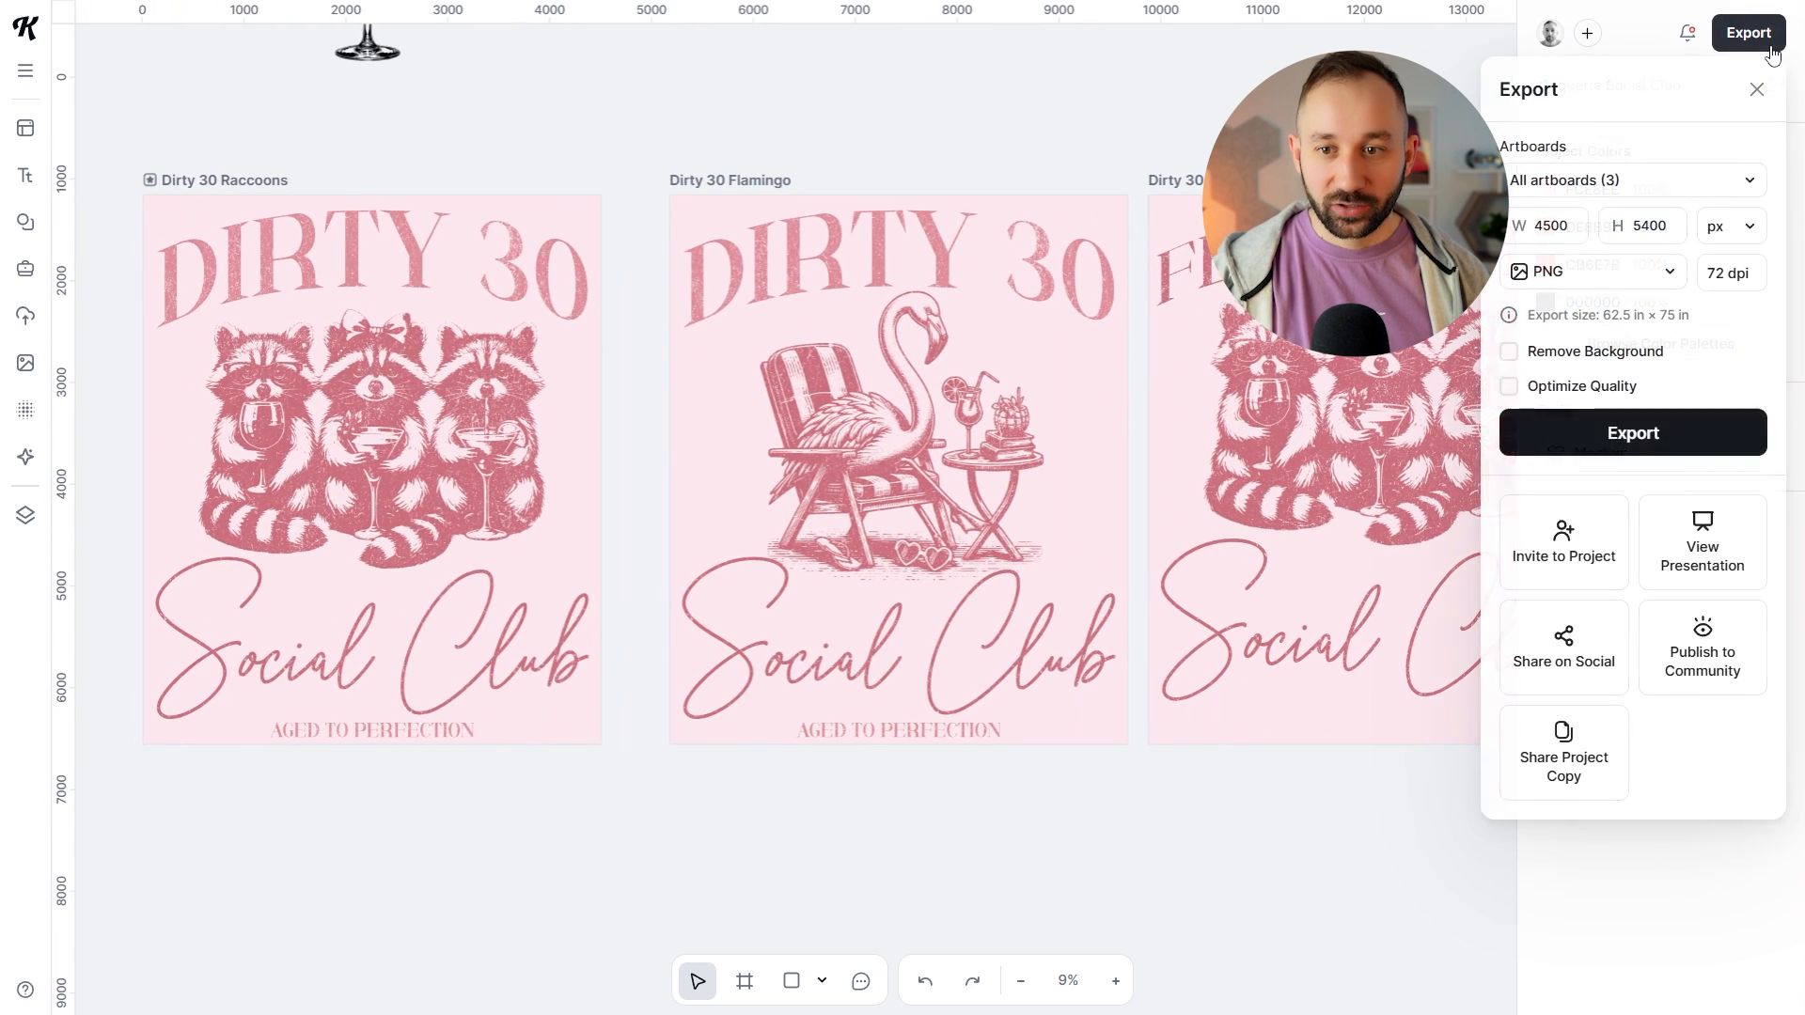
click(1631, 180)
click(1128, 62)
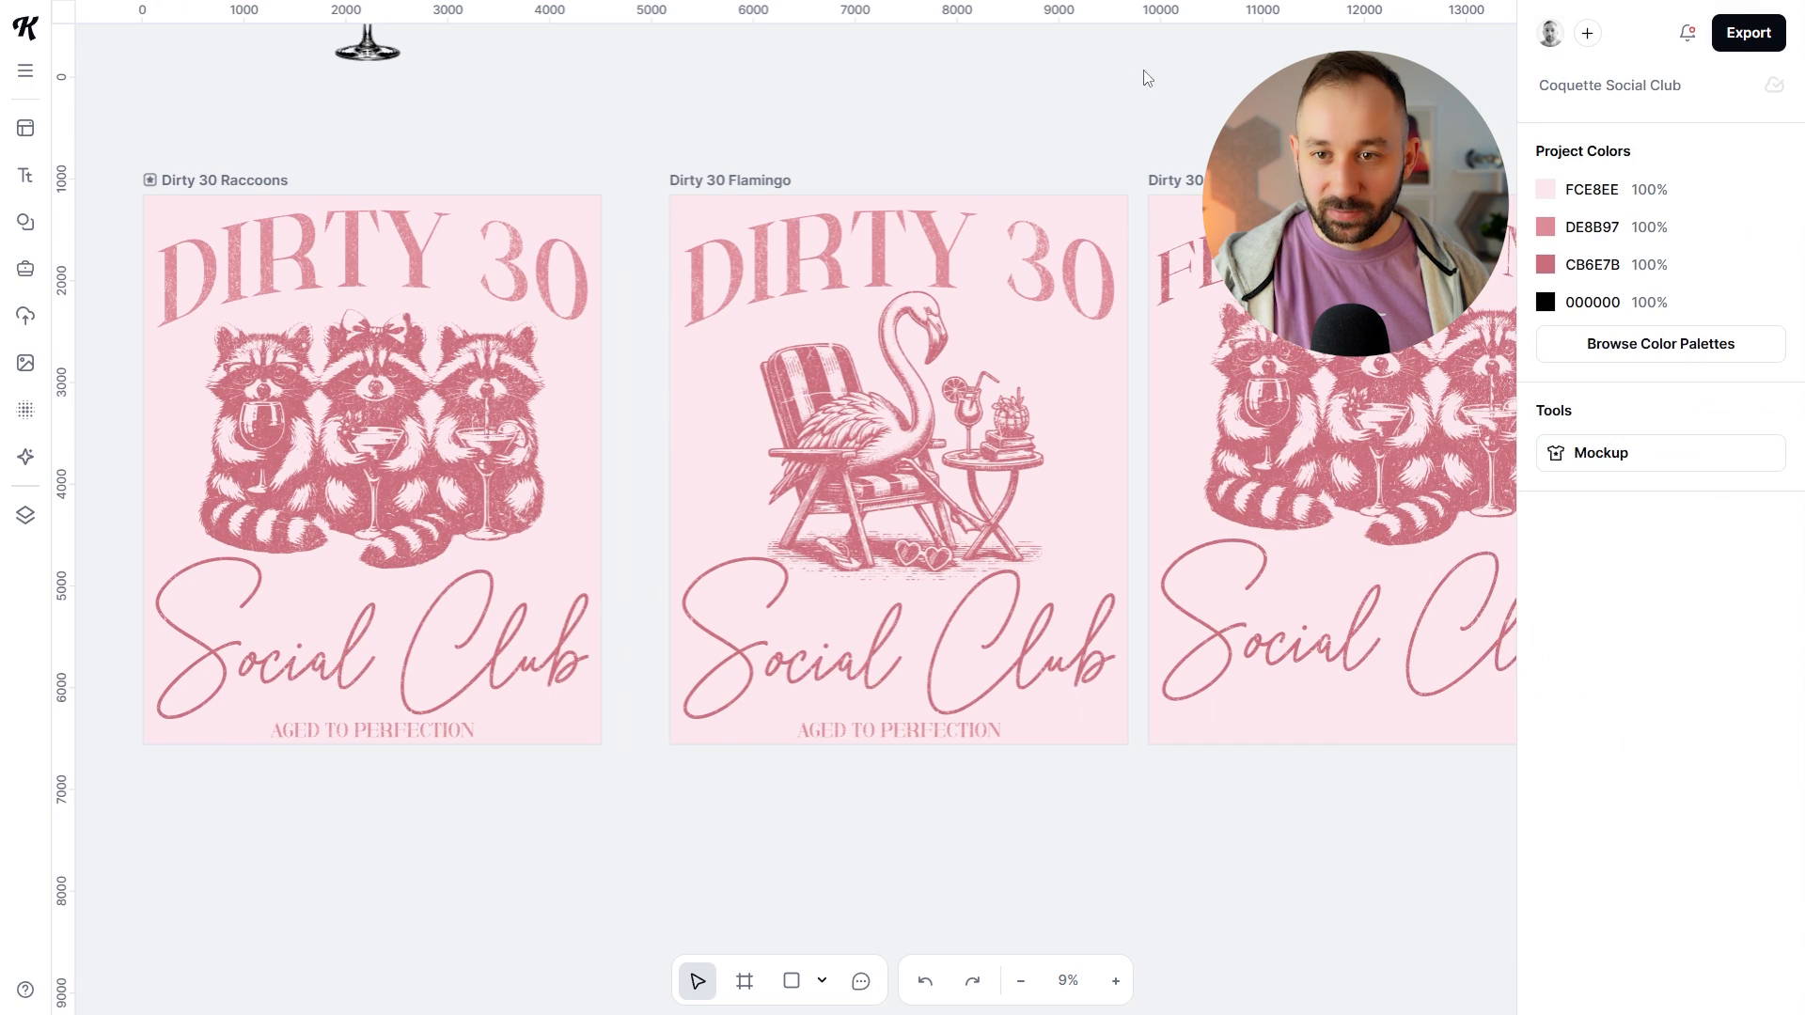
Step: Rename the artboard with the FERAL MOMS design as Feral Mom
scroll(1100, 75, right, 3)
double_click(948, 162)
text(Feral Mom)
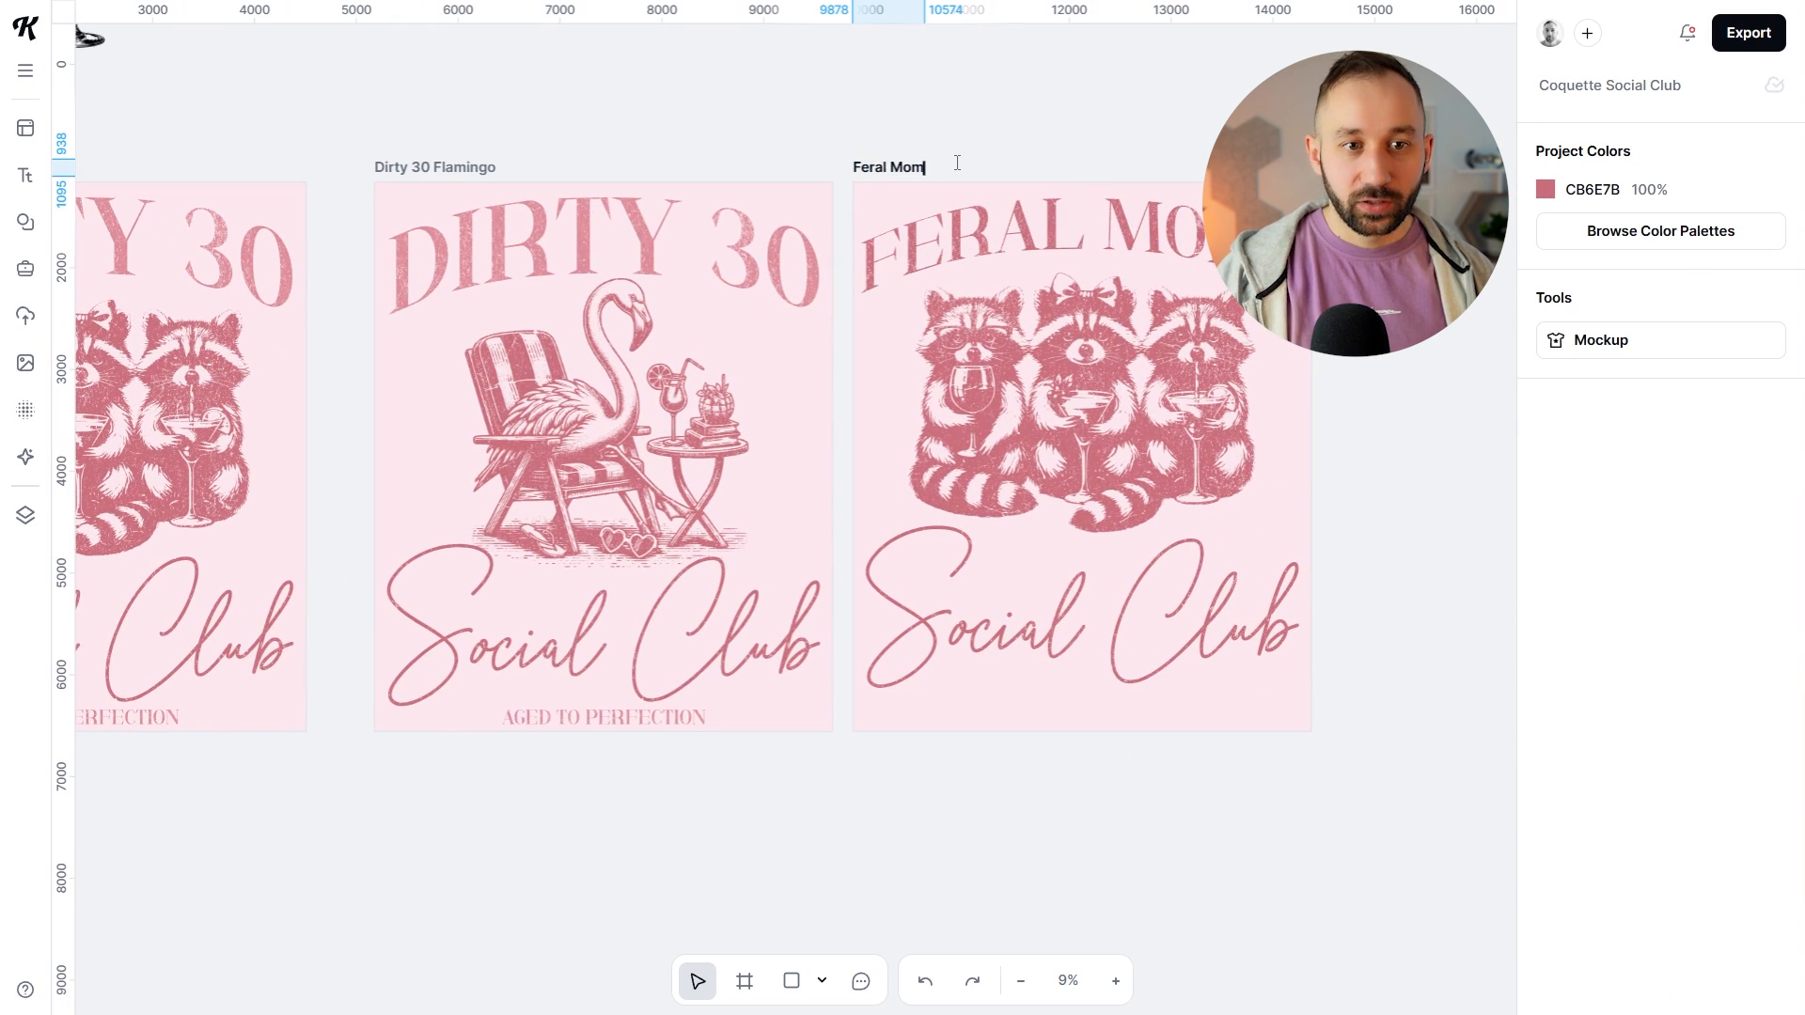
key(Return)
Step: Open the export settings and review which artboards are included in the export
click(1748, 32)
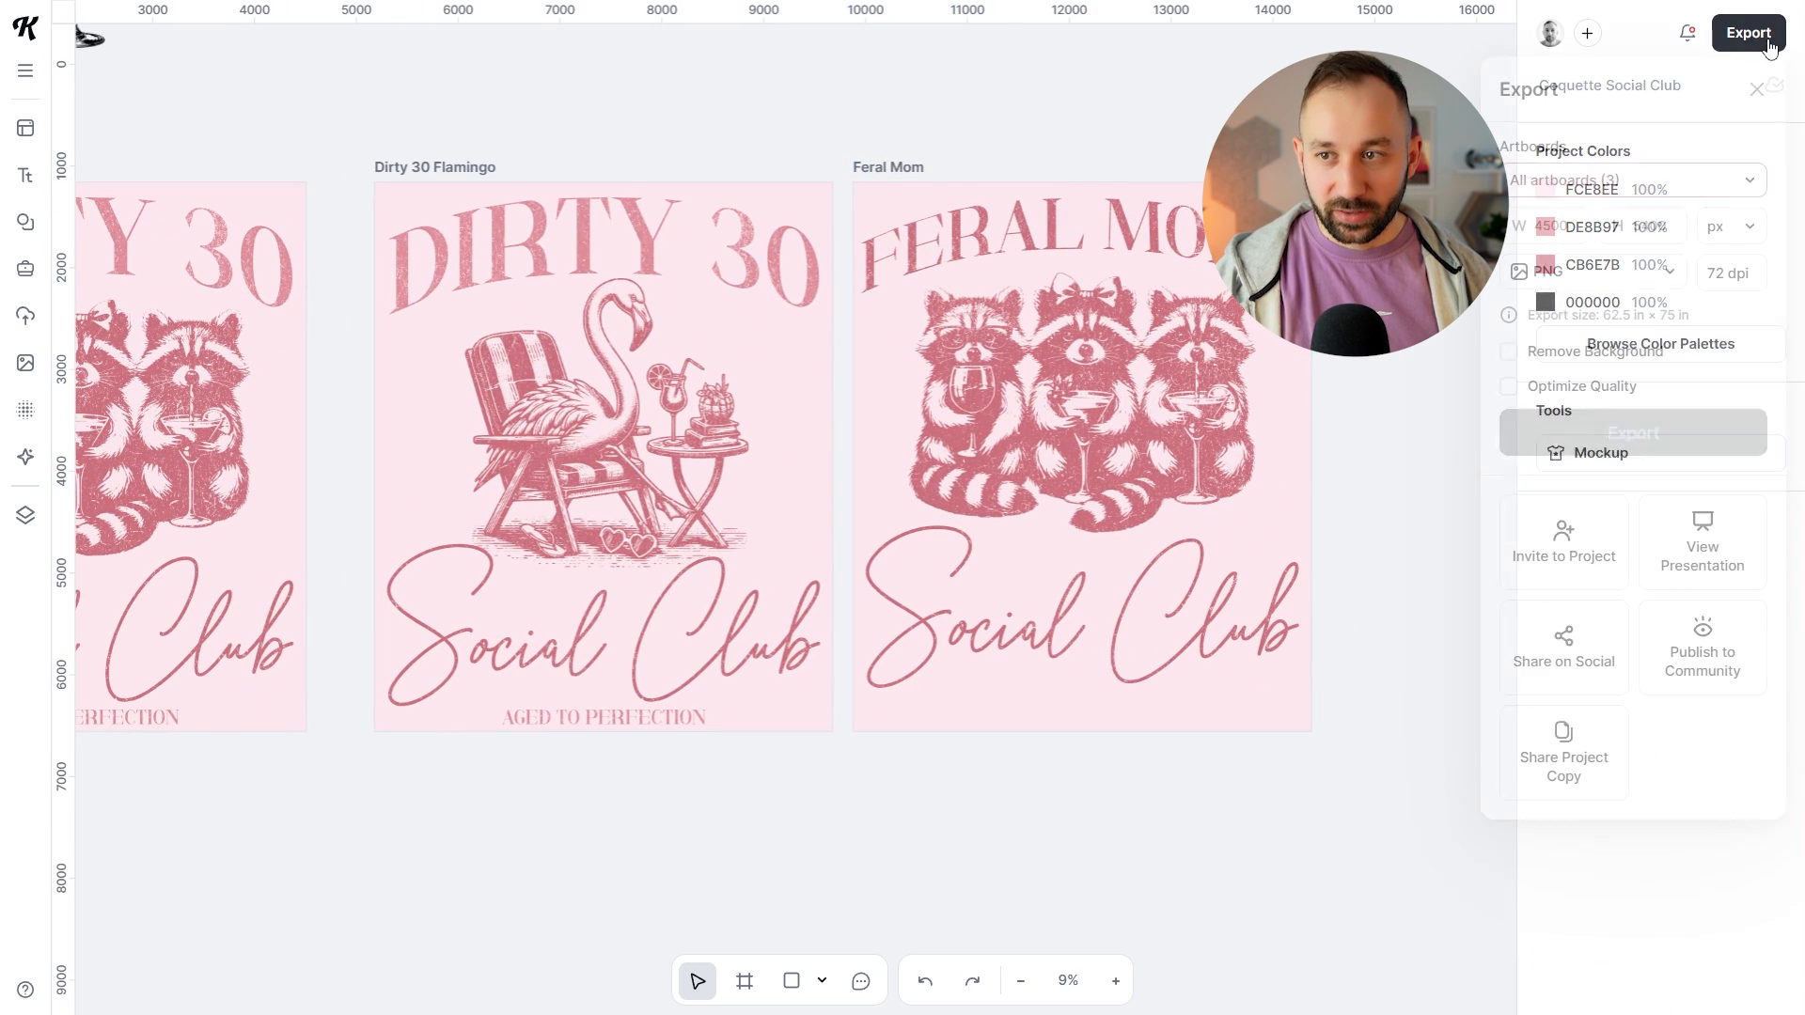
click(1663, 181)
click(1662, 180)
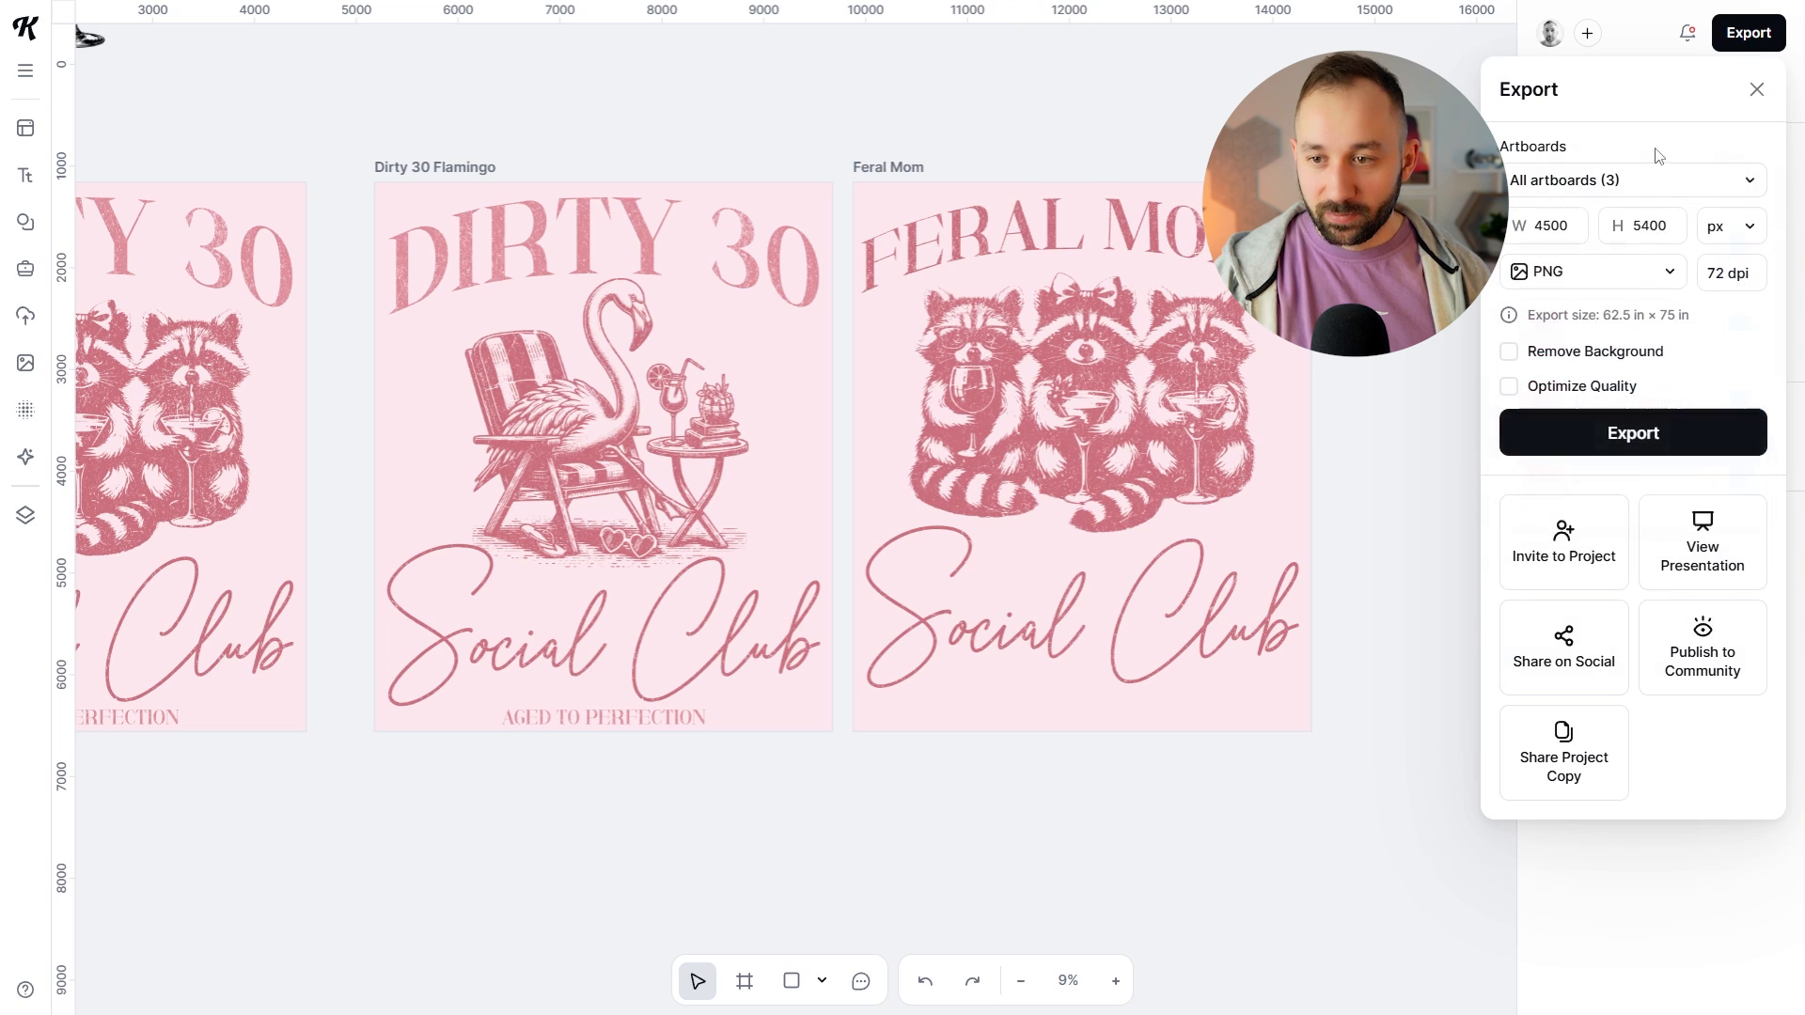